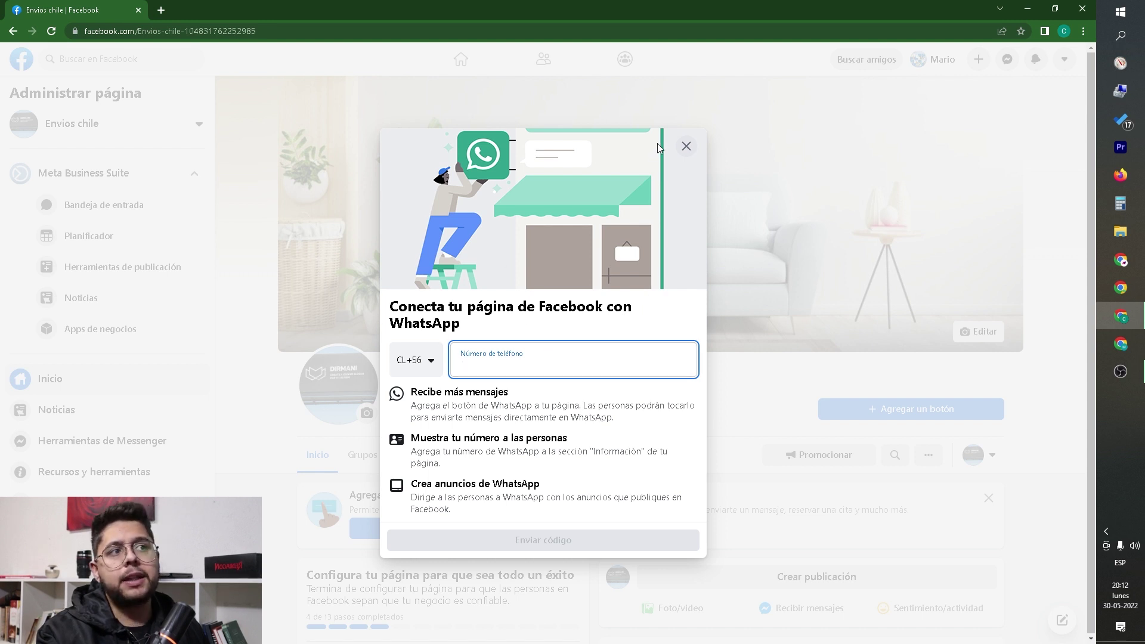
- Leave the WhatsApp connection prompt without linking a number and review the call-to-action button options for the page
{"action": "left_click", "coordinate": [687, 145]}
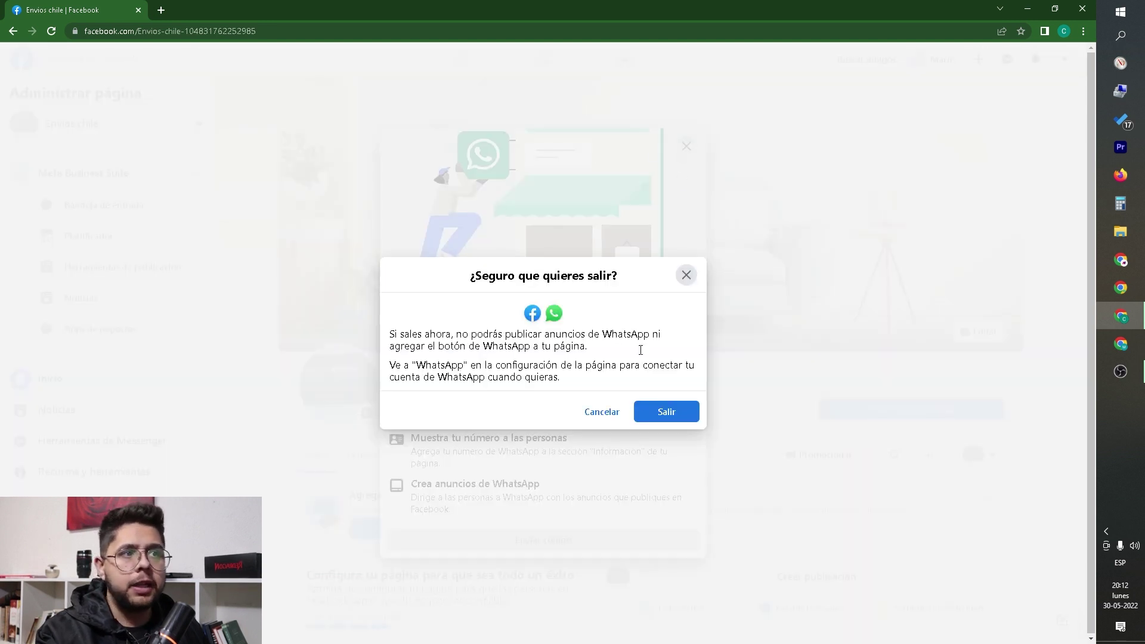
{"action": "left_click", "coordinate": [648, 412]}
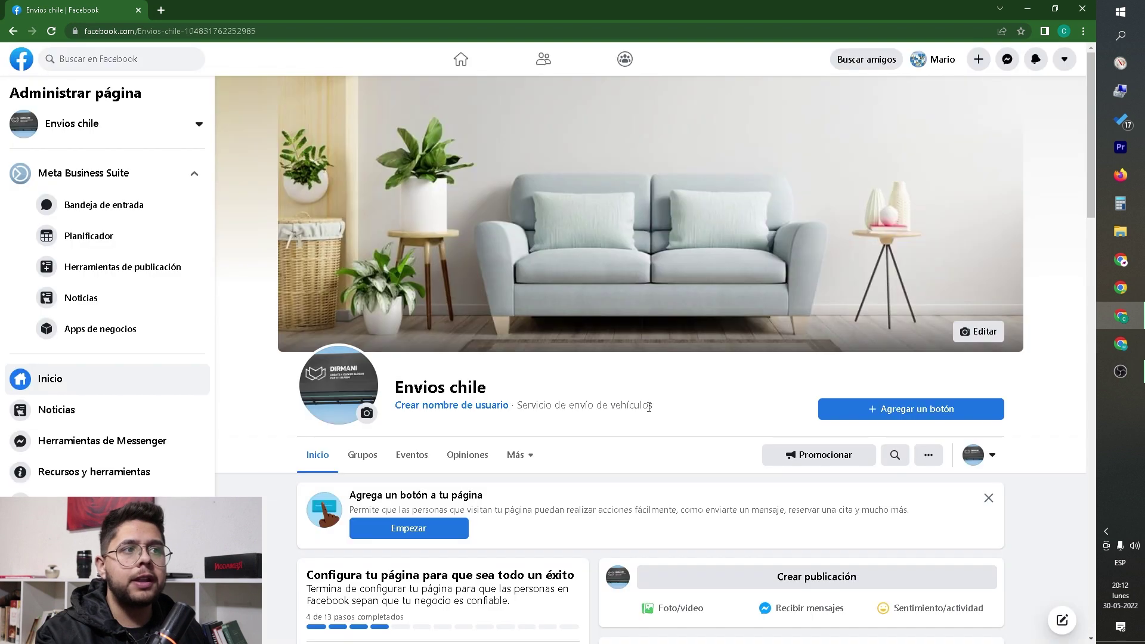
{"action": "left_click", "coordinate": [904, 409]}
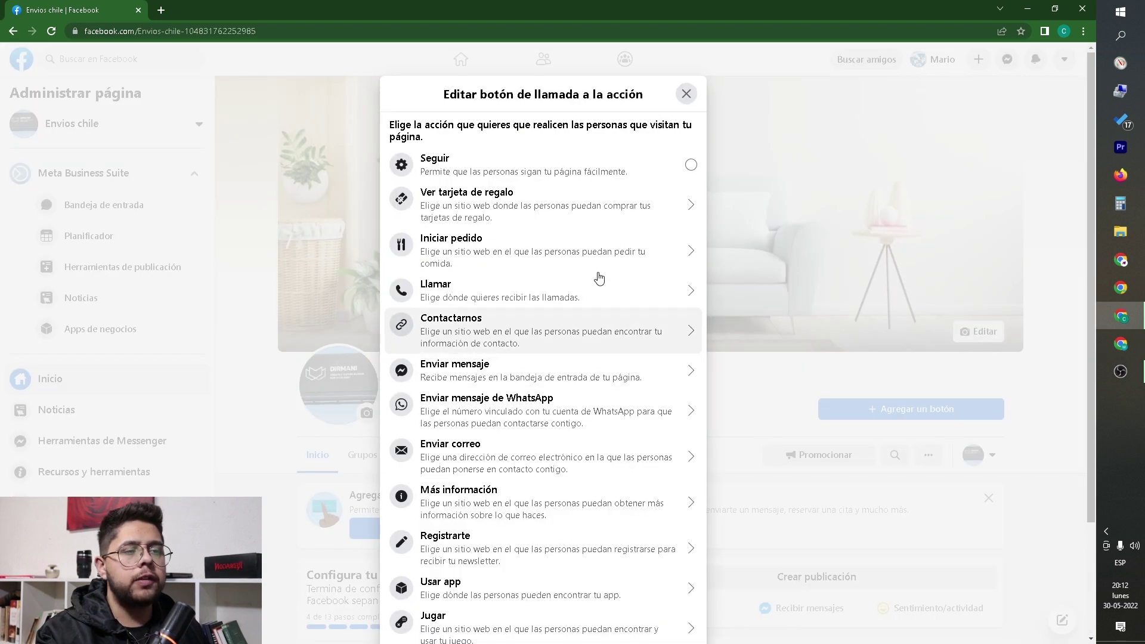
{"action": "left_click", "coordinate": [686, 93]}
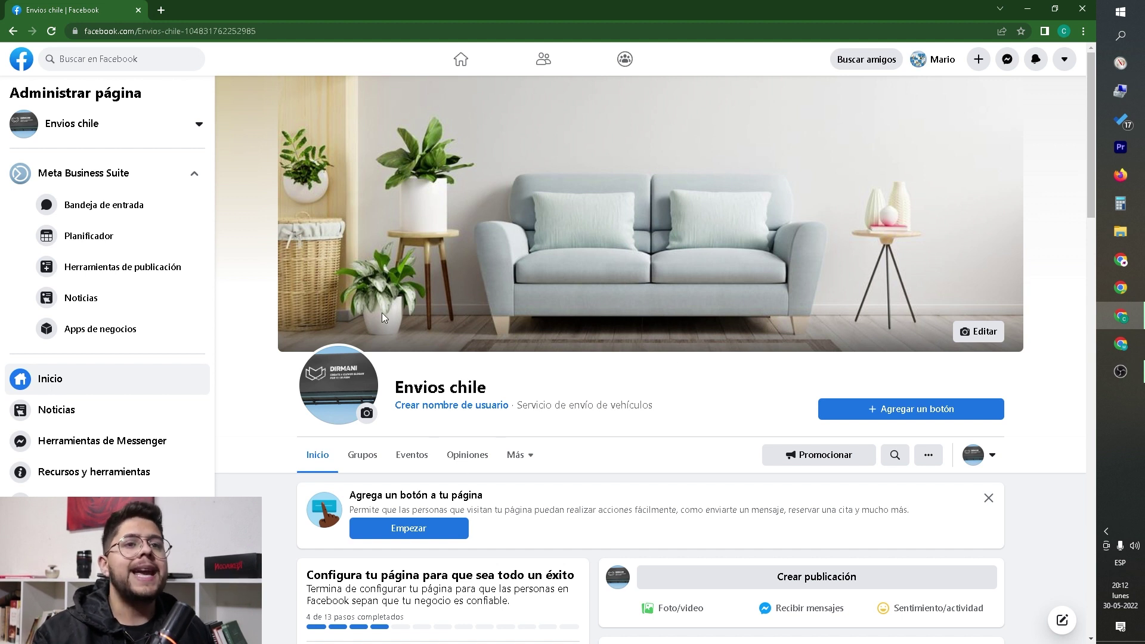
- Open the page's settings and examine the Instagram and WhatsApp connection sections, including the WhatsApp phone number field
{"action": "scroll", "coordinate": [205, 370], "scroll_direction": "down", "scroll_amount": 1}
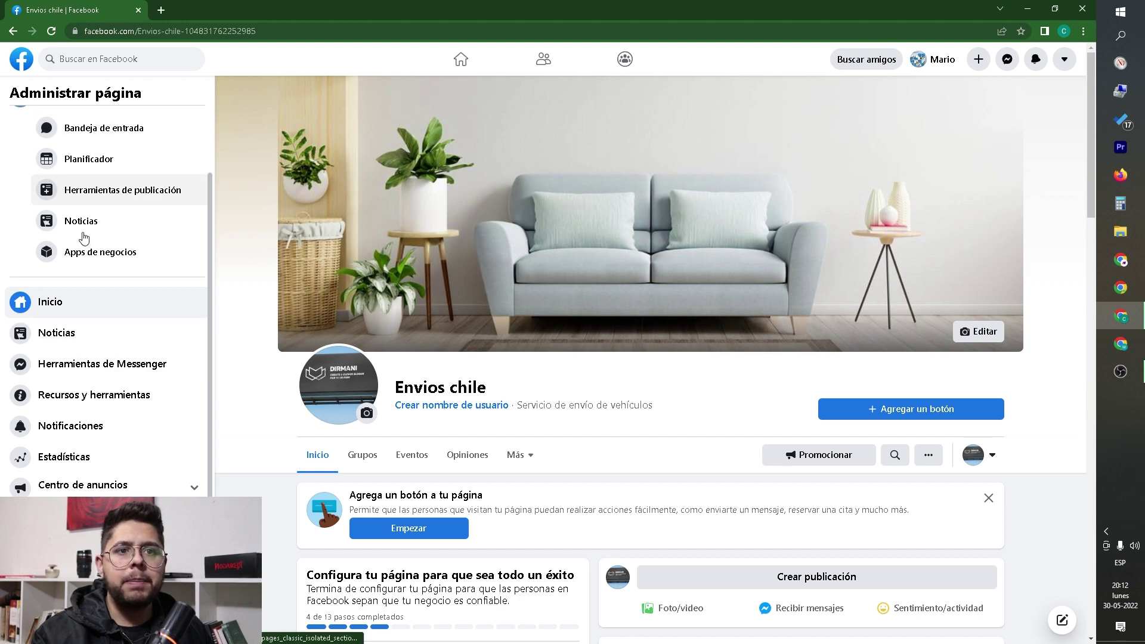
{"action": "left_click", "coordinate": [72, 515]}
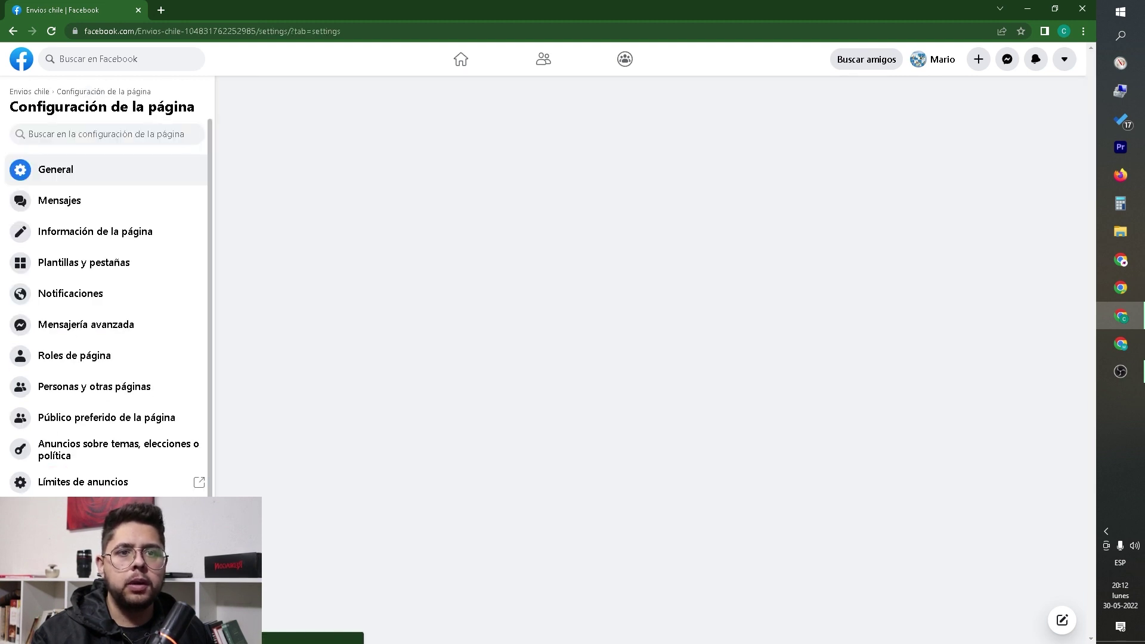
{"action": "scroll", "coordinate": [42, 471], "scroll_direction": "down", "scroll_amount": 1}
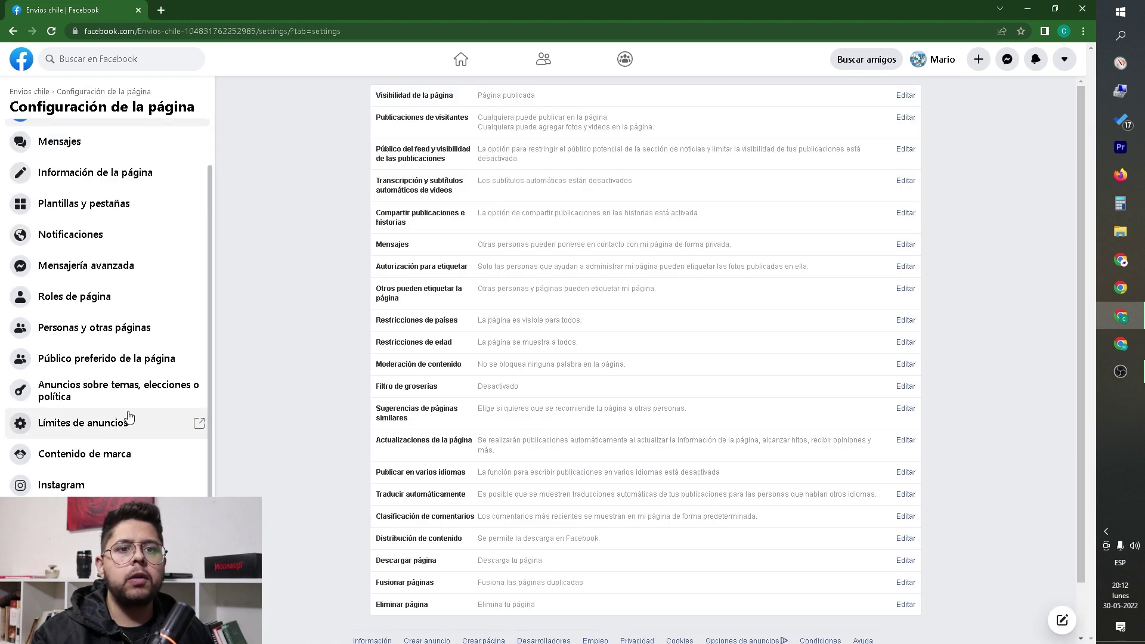
{"action": "left_click", "coordinate": [59, 485]}
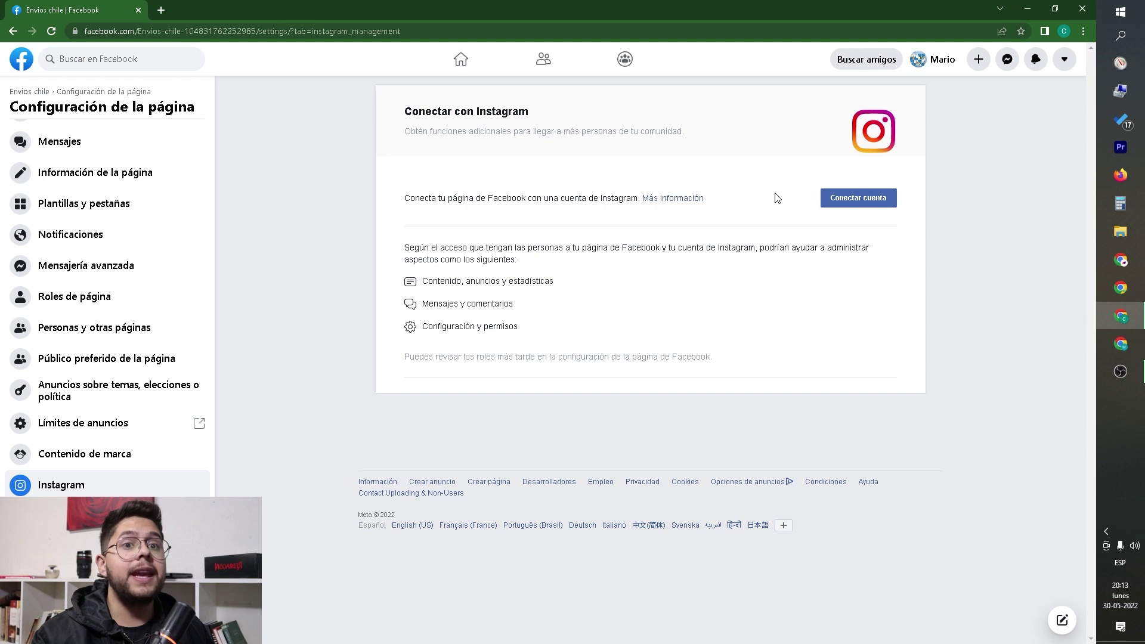
{"action": "left_click", "coordinate": [59, 516]}
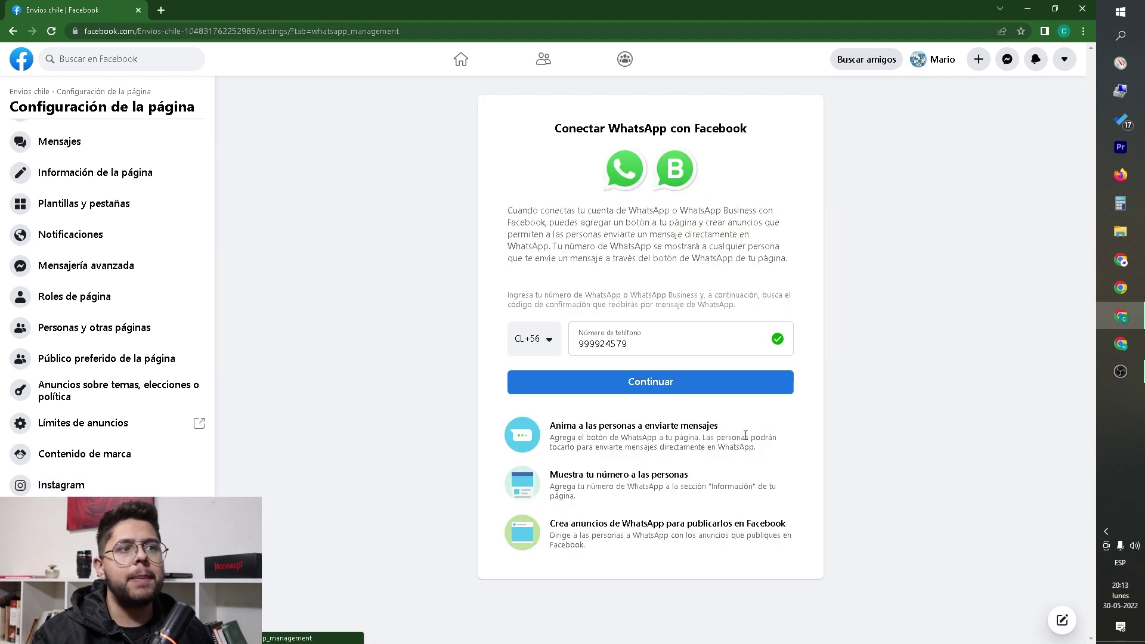
{"action": "left_click_drag", "start_coordinate": [657, 338], "coordinate": [529, 329]}
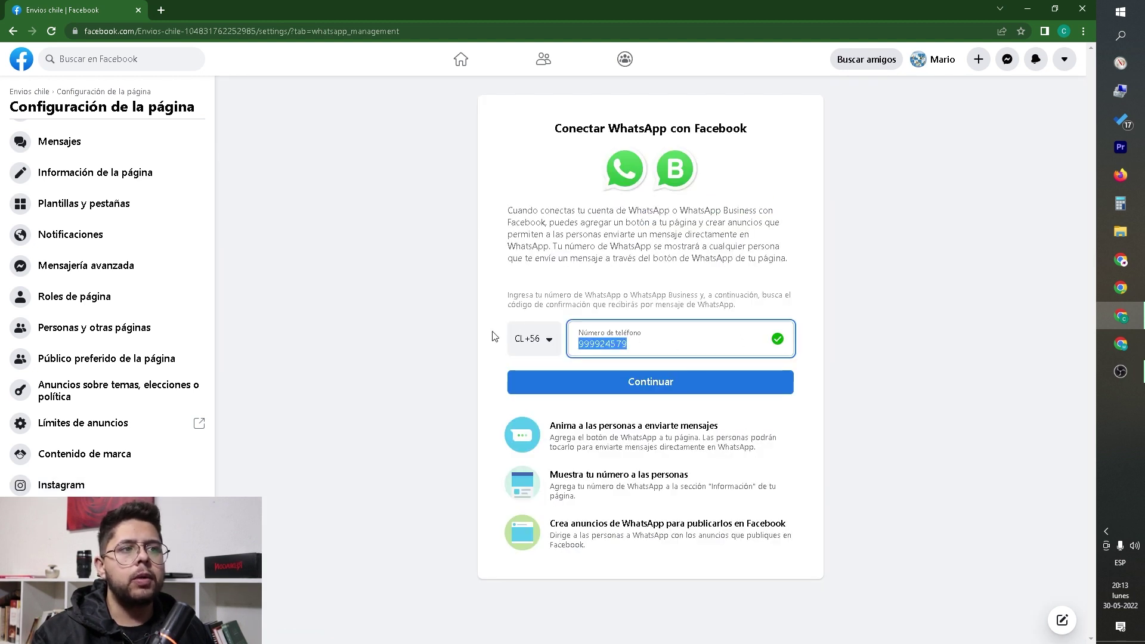
- View the Instagram account connection login from the page's settings and close it without signing in
{"action": "left_click", "coordinate": [71, 485]}
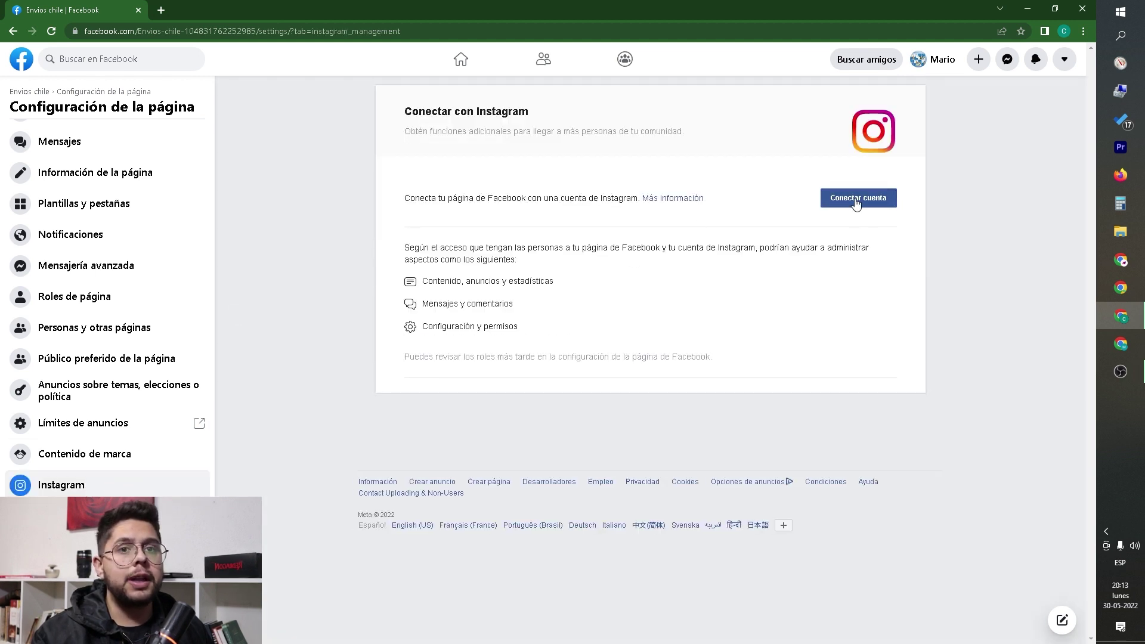
{"action": "left_click", "coordinate": [856, 204]}
{"action": "left_click", "coordinate": [802, 369]}
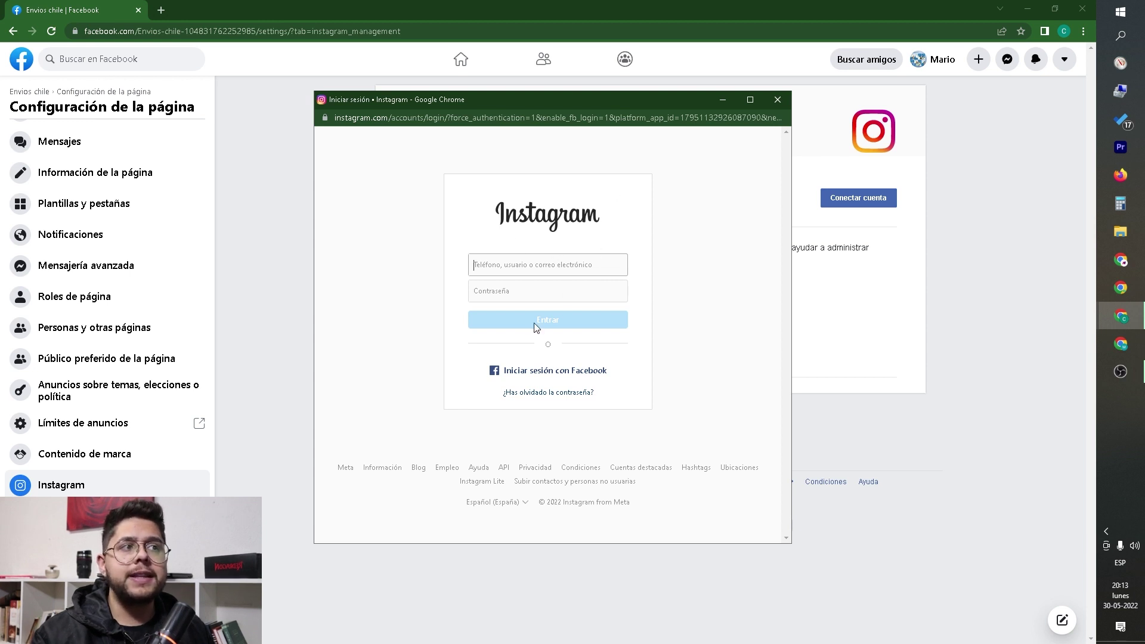
{"action": "left_click", "coordinate": [778, 100]}
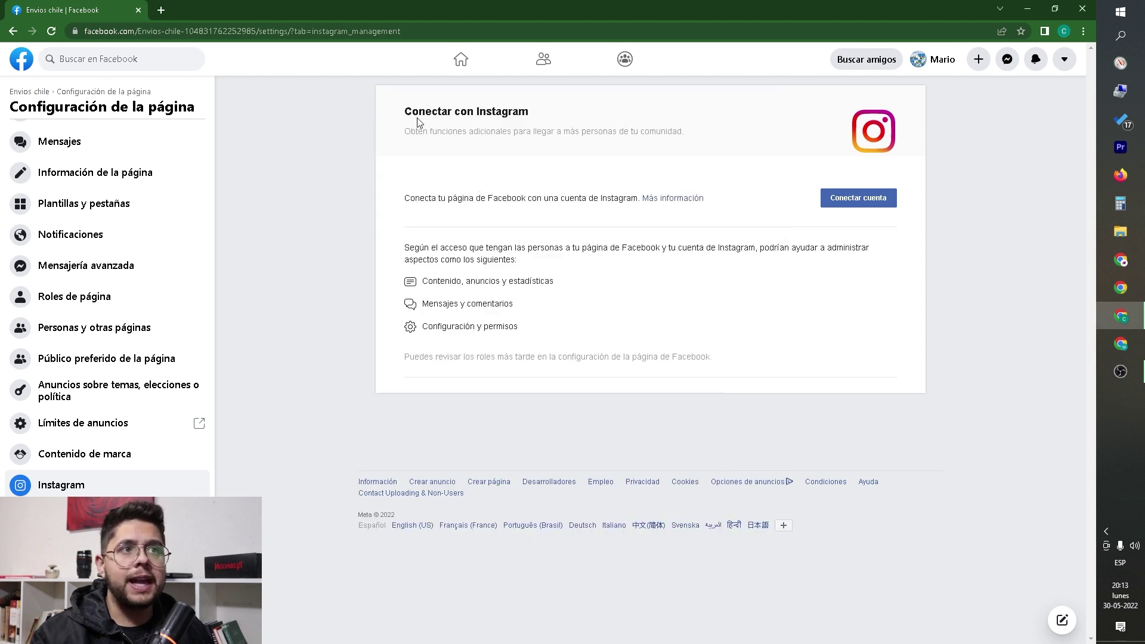
{"action": "left_click_drag", "start_coordinate": [417, 119], "coordinate": [852, 335]}
{"action": "left_click", "coordinate": [852, 337]}
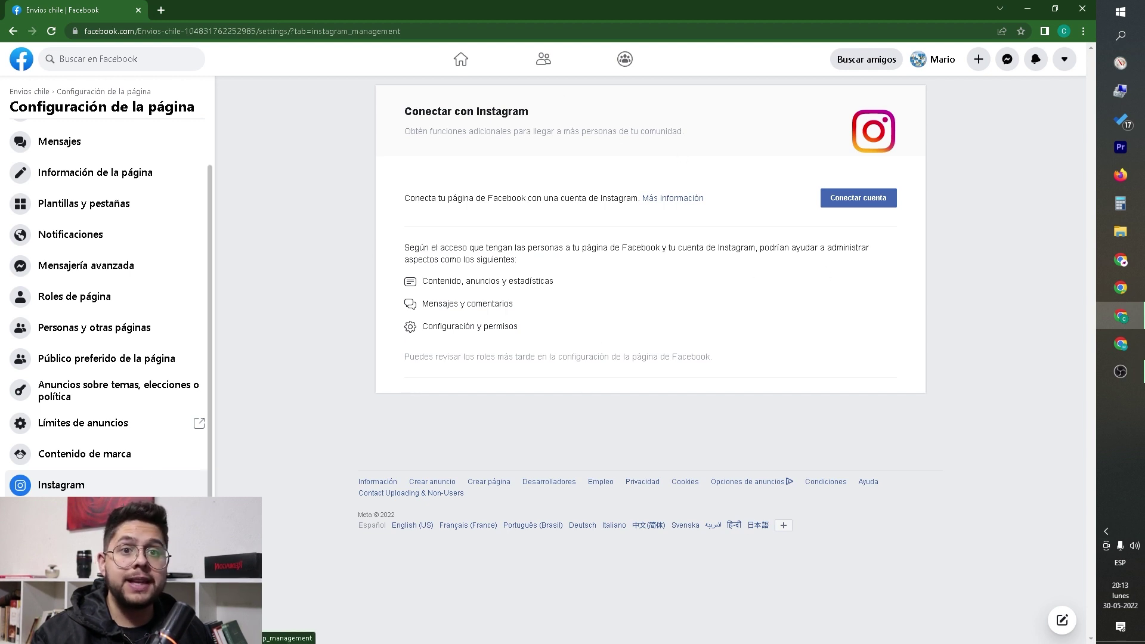
- Return to the WhatsApp connection settings and check the phone number field
{"action": "left_click", "coordinate": [59, 516]}
{"action": "left_click_drag", "start_coordinate": [639, 343], "coordinate": [576, 343]}
{"action": "left_click", "coordinate": [166, 398]}
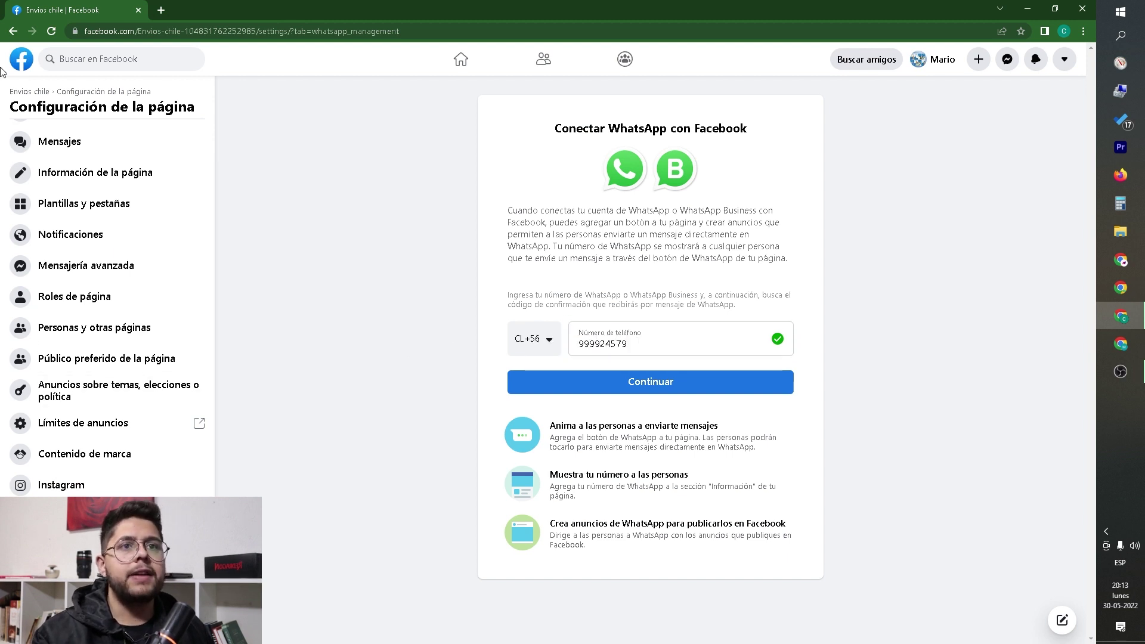
- Go back to the Facebook home feed and open the Envios chile page from the list of managed pages
{"action": "scroll", "coordinate": [143, 179], "scroll_direction": "up", "scroll_amount": 2}
{"action": "left_click", "coordinate": [18, 58]}
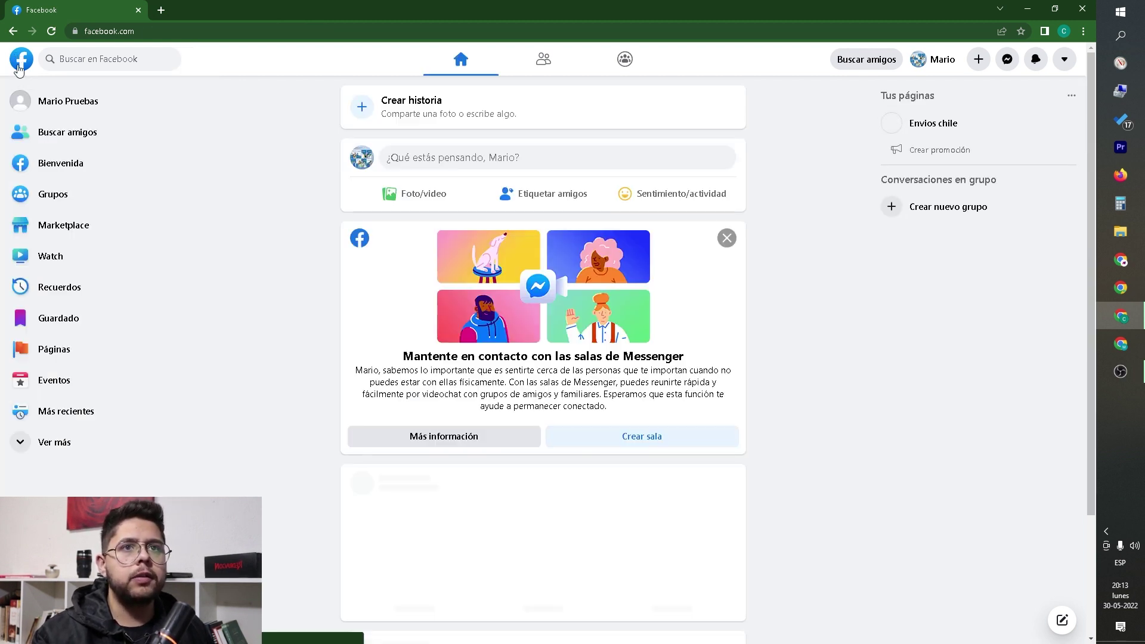
{"action": "left_click", "coordinate": [84, 354]}
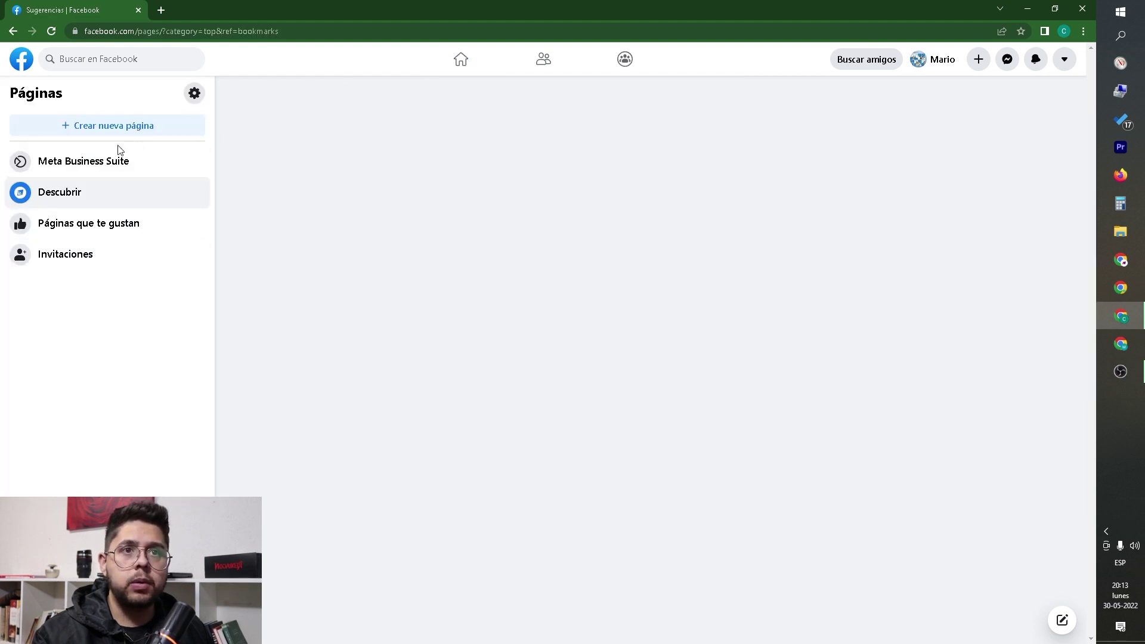
{"action": "left_click", "coordinate": [52, 33]}
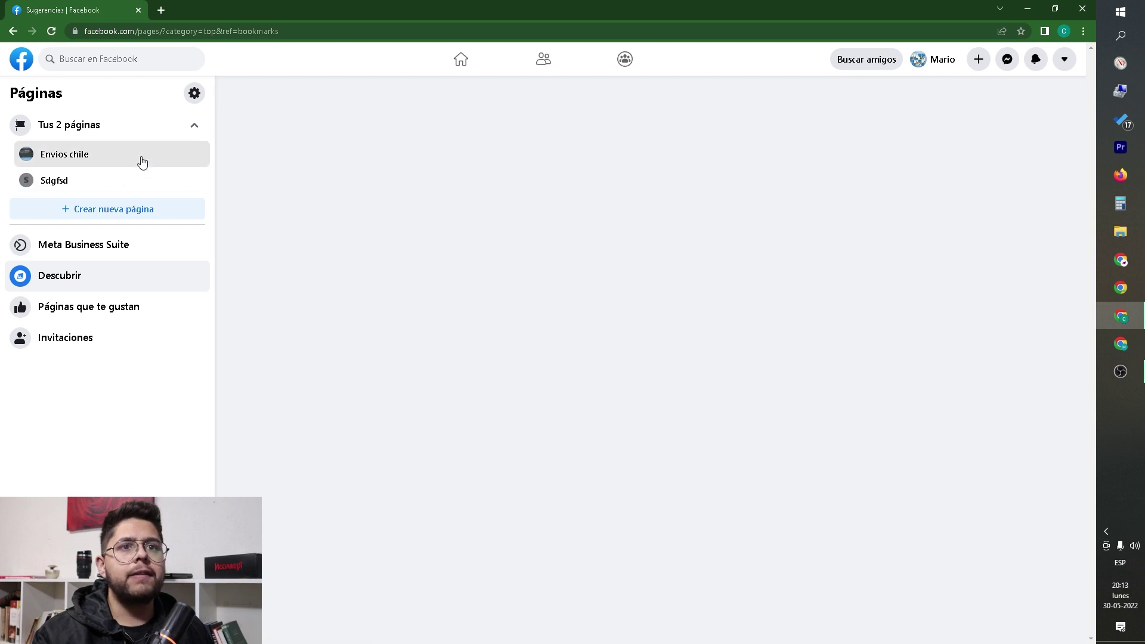
{"action": "left_click", "coordinate": [138, 153]}
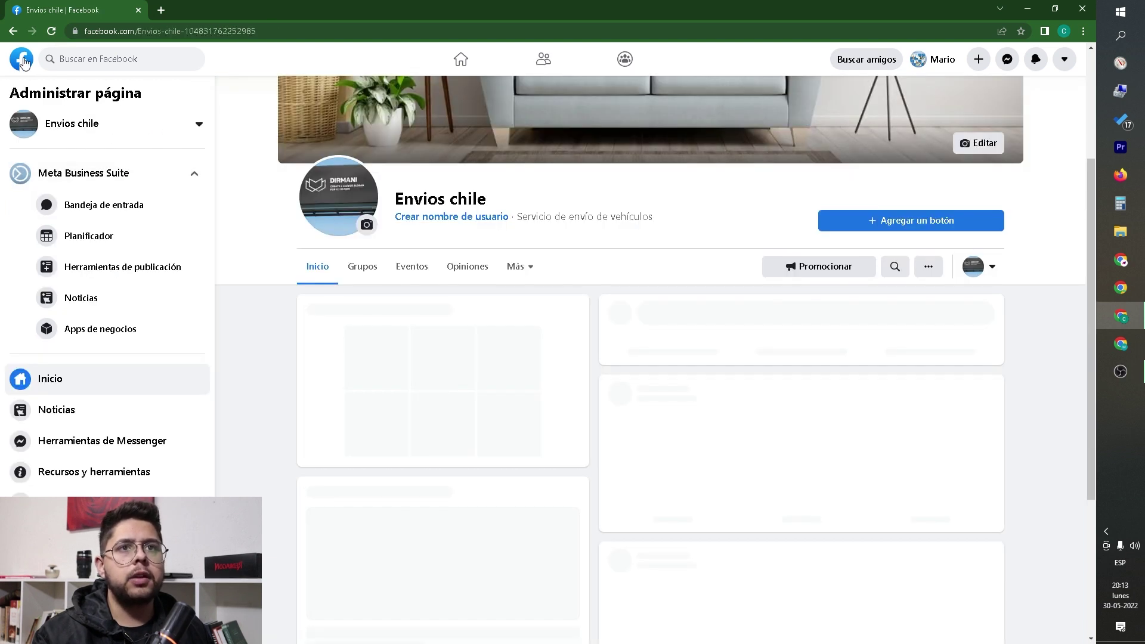
{"action": "key", "text": "alt+Left"}
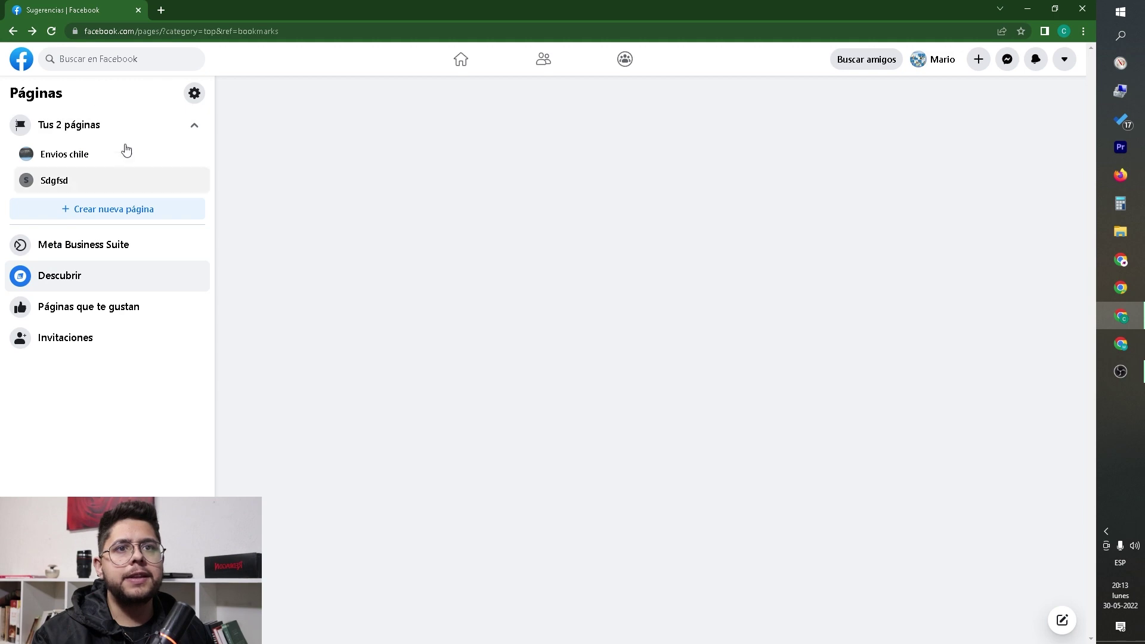
{"action": "left_click", "coordinate": [85, 160]}
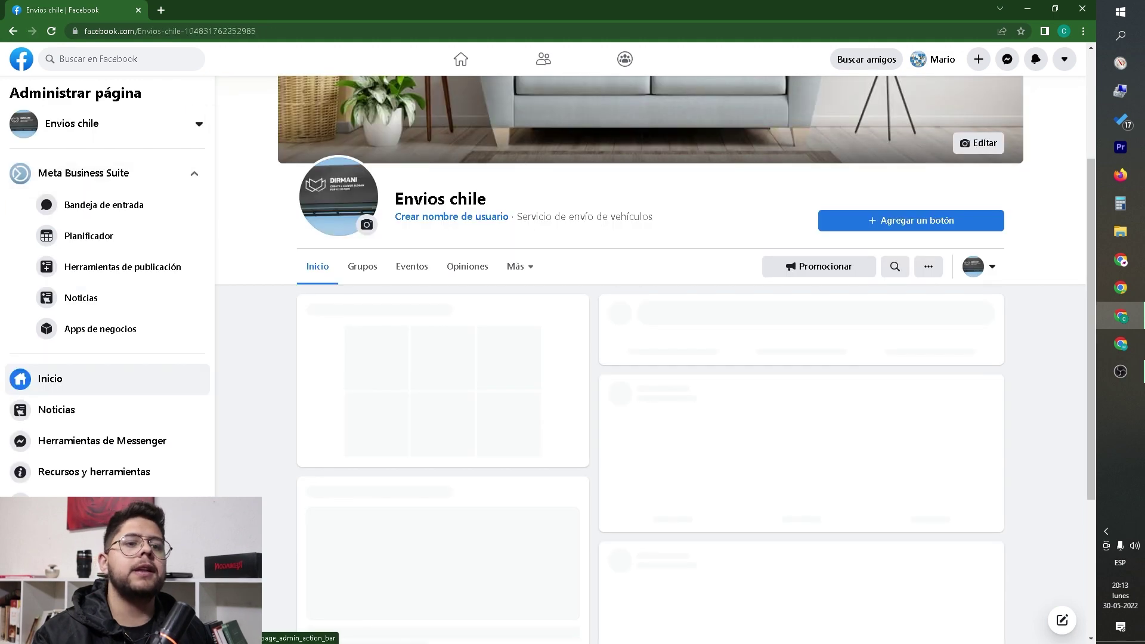
- Open the Centro de anuncios for the Envios chile page and go from its Herramientas section to the Administrador de anuncios
{"action": "scroll", "coordinate": [508, 391], "scroll_direction": "down", "scroll_amount": 7}
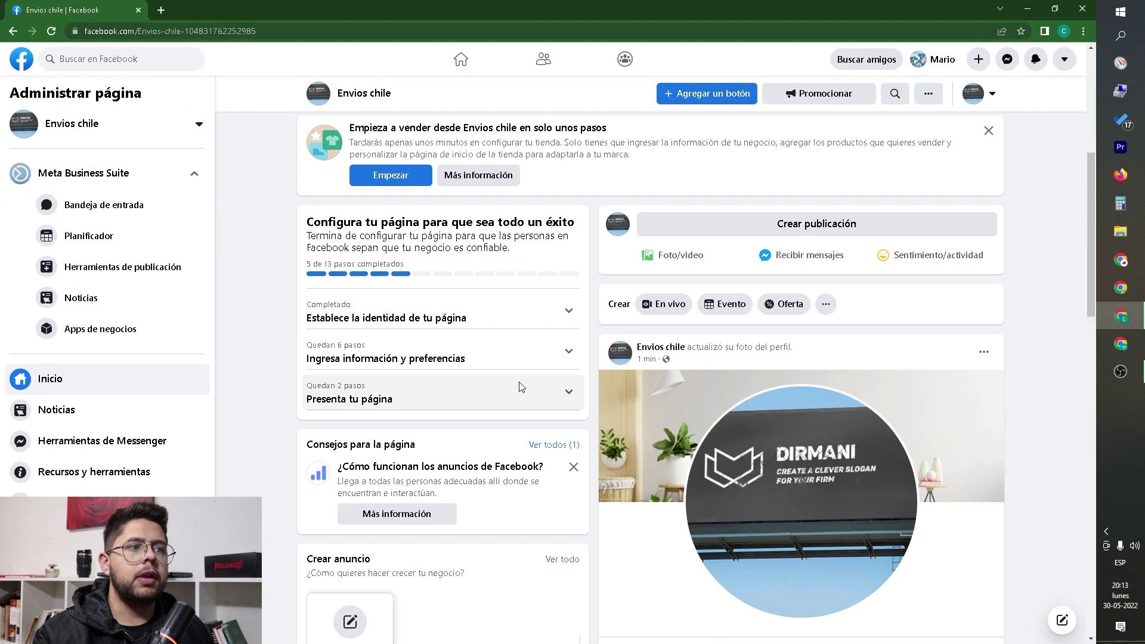
{"action": "scroll", "coordinate": [568, 371], "scroll_direction": "up", "scroll_amount": 4}
{"action": "scroll", "coordinate": [619, 352], "scroll_direction": "up", "scroll_amount": 2}
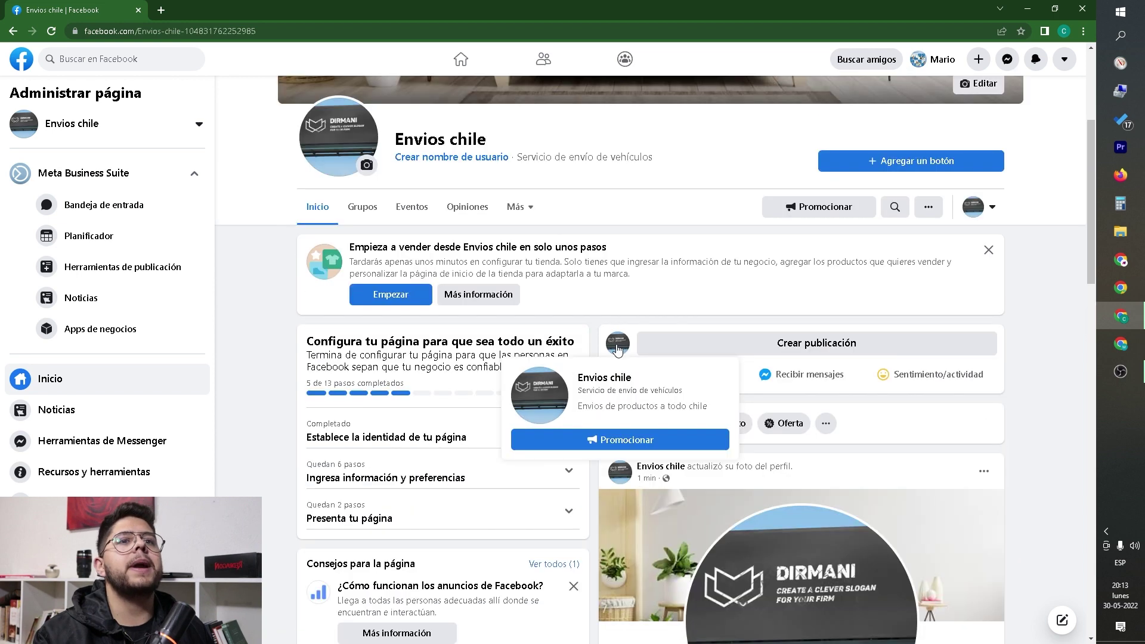
{"action": "scroll", "coordinate": [163, 178], "scroll_direction": "down", "scroll_amount": 2}
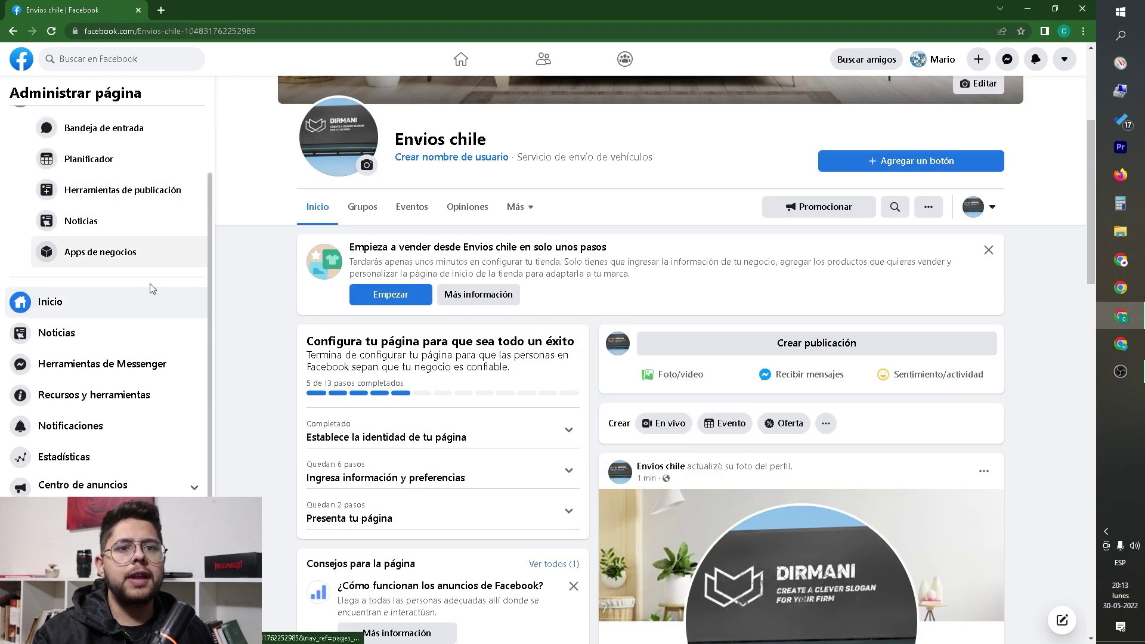
{"action": "left_click", "coordinate": [97, 486]}
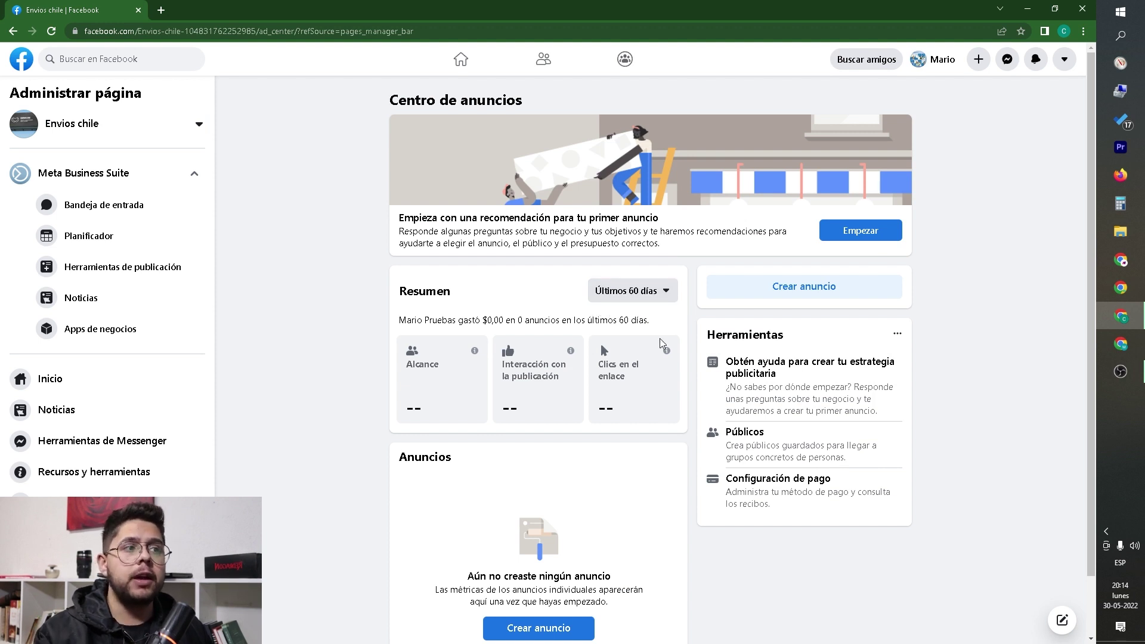
{"action": "left_click_drag", "start_coordinate": [713, 333], "coordinate": [809, 337]}
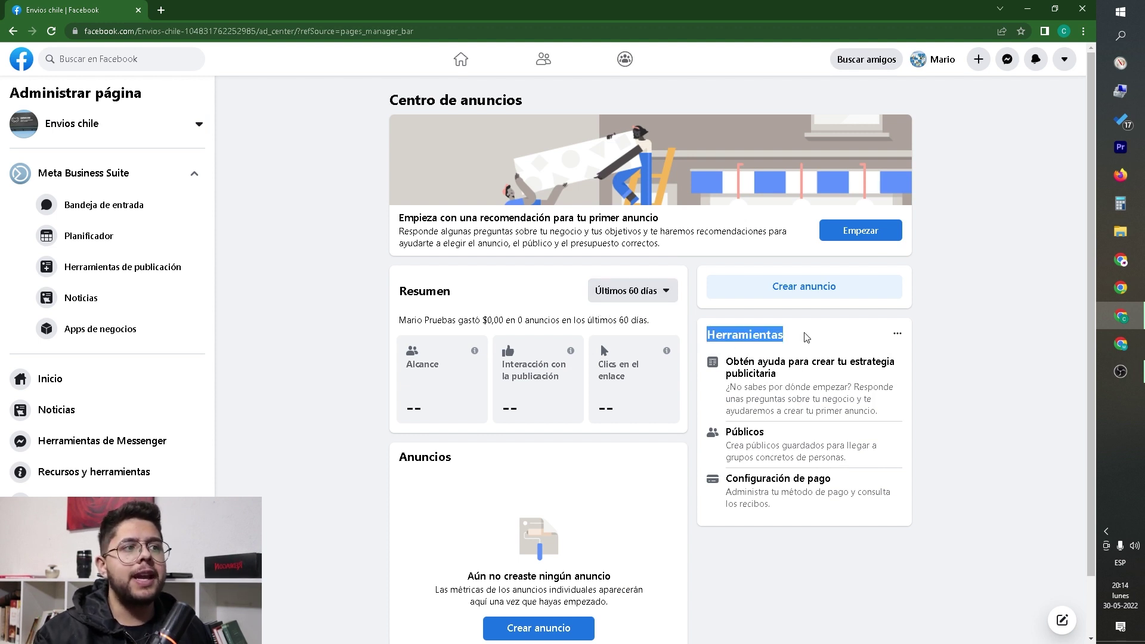
{"action": "left_click", "coordinate": [897, 334]}
{"action": "left_click", "coordinate": [932, 366]}
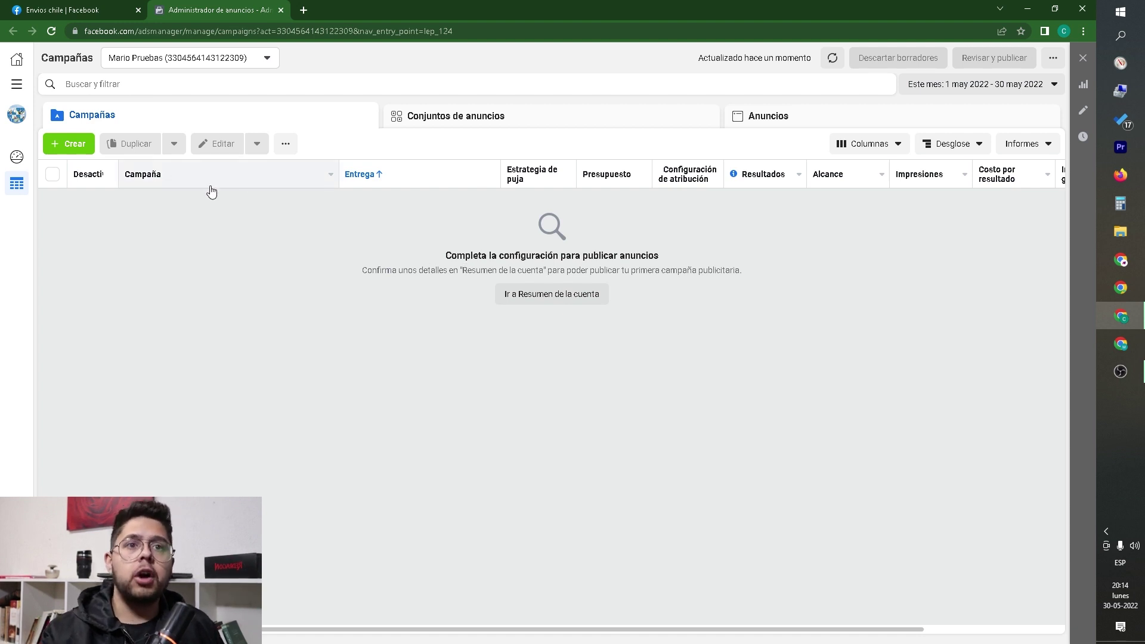
- Start creating a new campaign, read the notice about the 6 simplified objectives and dismiss it
{"action": "left_click", "coordinate": [69, 145]}
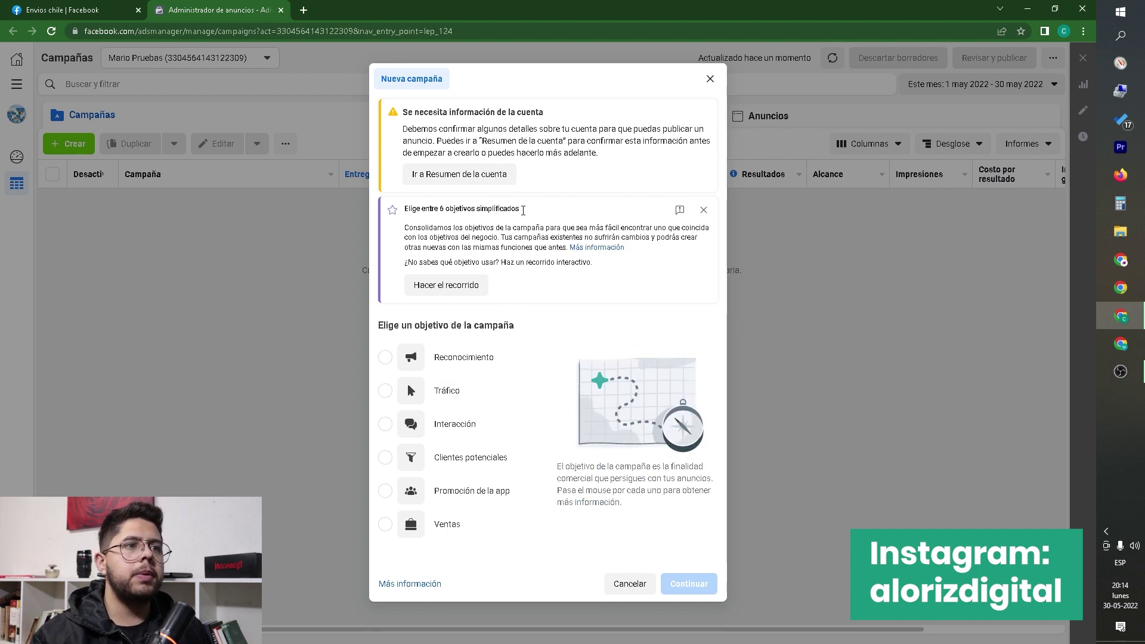
{"action": "left_click_drag", "start_coordinate": [410, 208], "coordinate": [566, 215]}
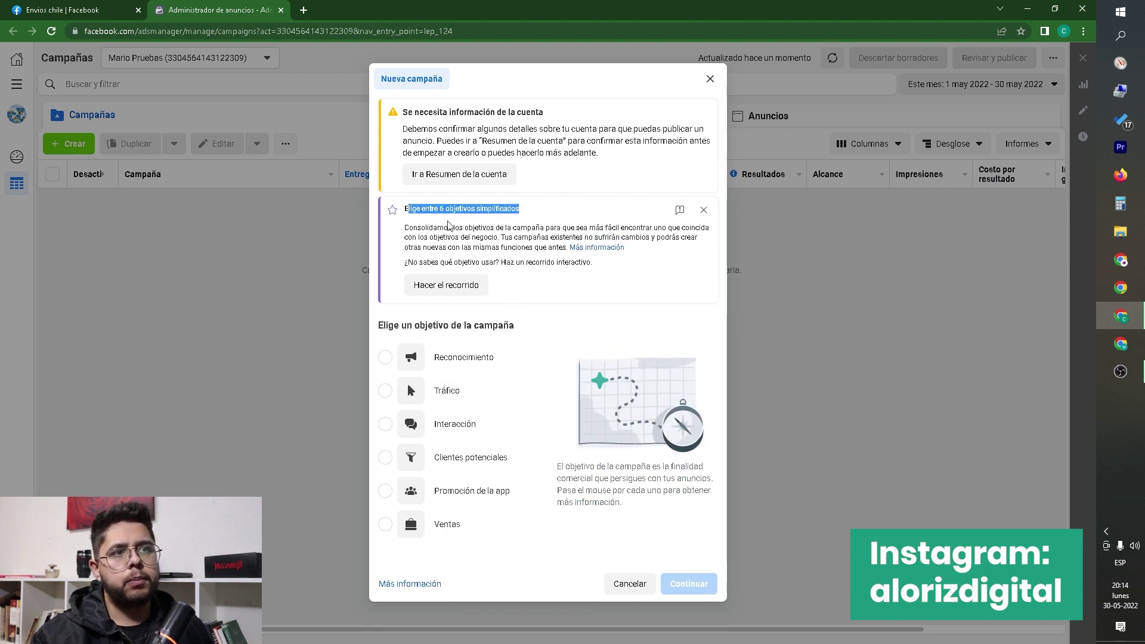
{"action": "left_click_drag", "start_coordinate": [408, 237], "coordinate": [499, 263]}
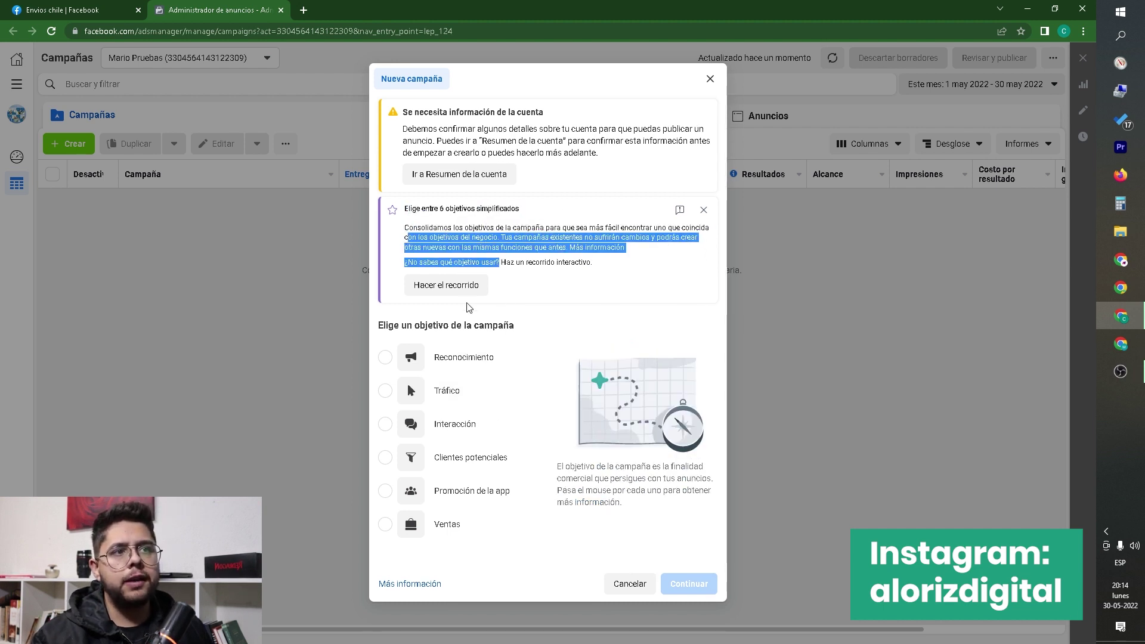
{"action": "left_click", "coordinate": [704, 209]}
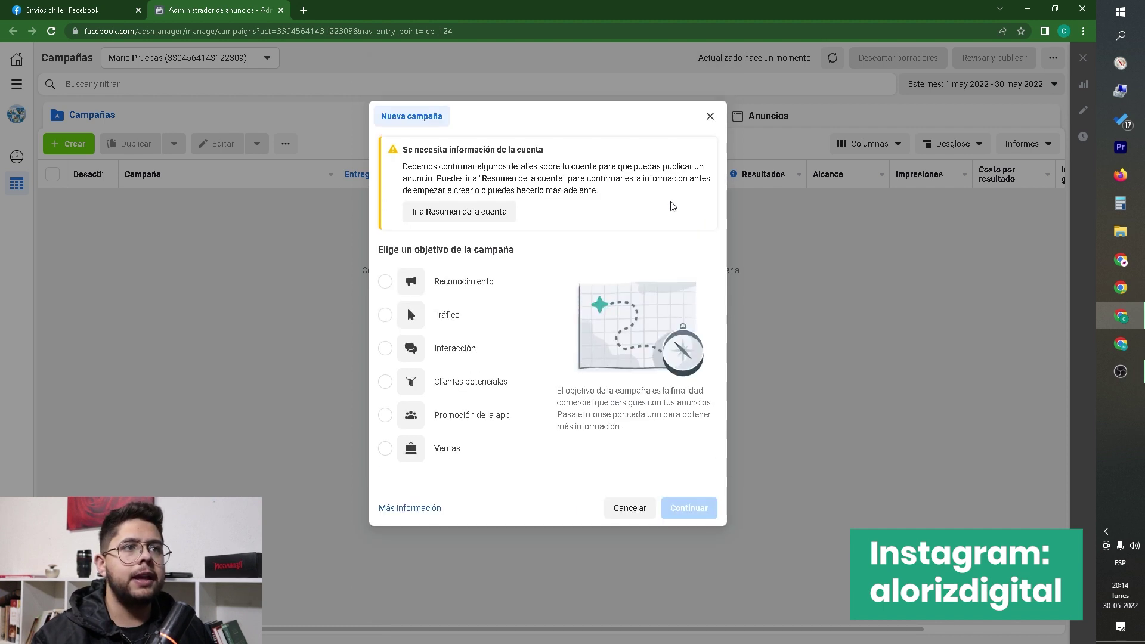
- Review the descriptions and ideal uses of the Reconocimiento and Tráfico campaign objectives
{"action": "left_click", "coordinate": [433, 285]}
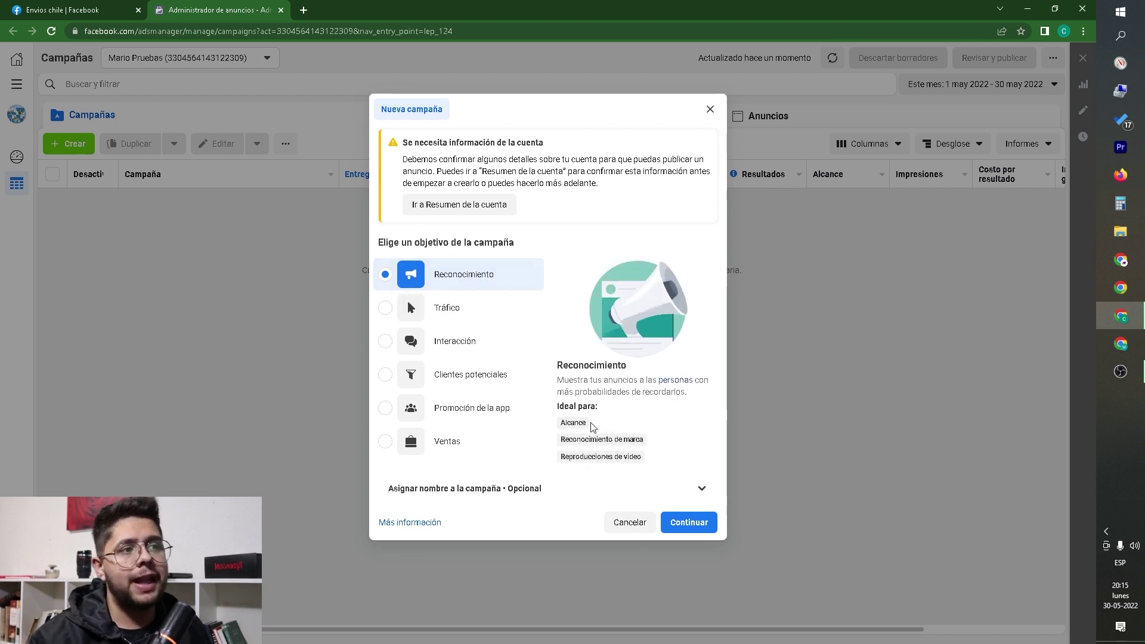
{"action": "left_click", "coordinate": [448, 308]}
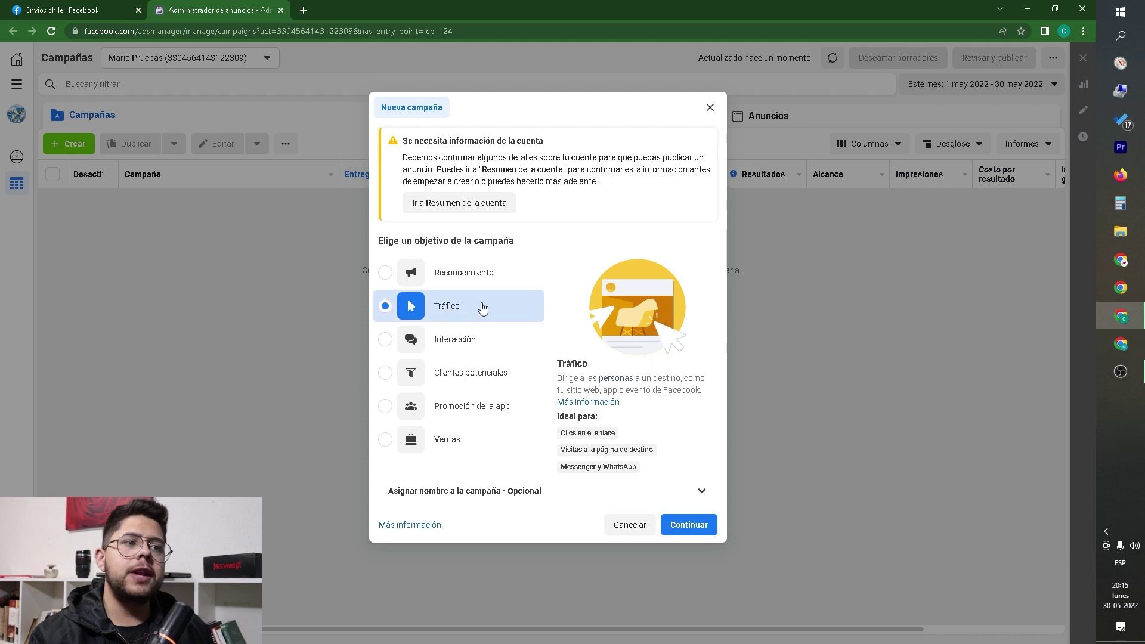
{"action": "left_click_drag", "start_coordinate": [559, 438], "coordinate": [622, 434]}
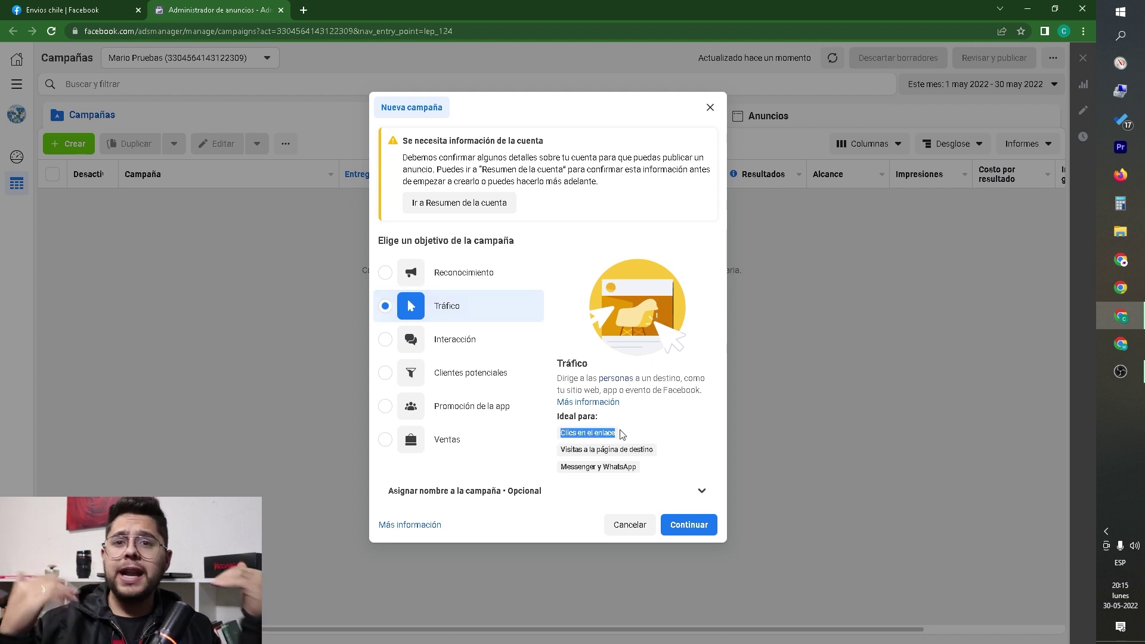
{"action": "left_click_drag", "start_coordinate": [573, 453], "coordinate": [645, 447]}
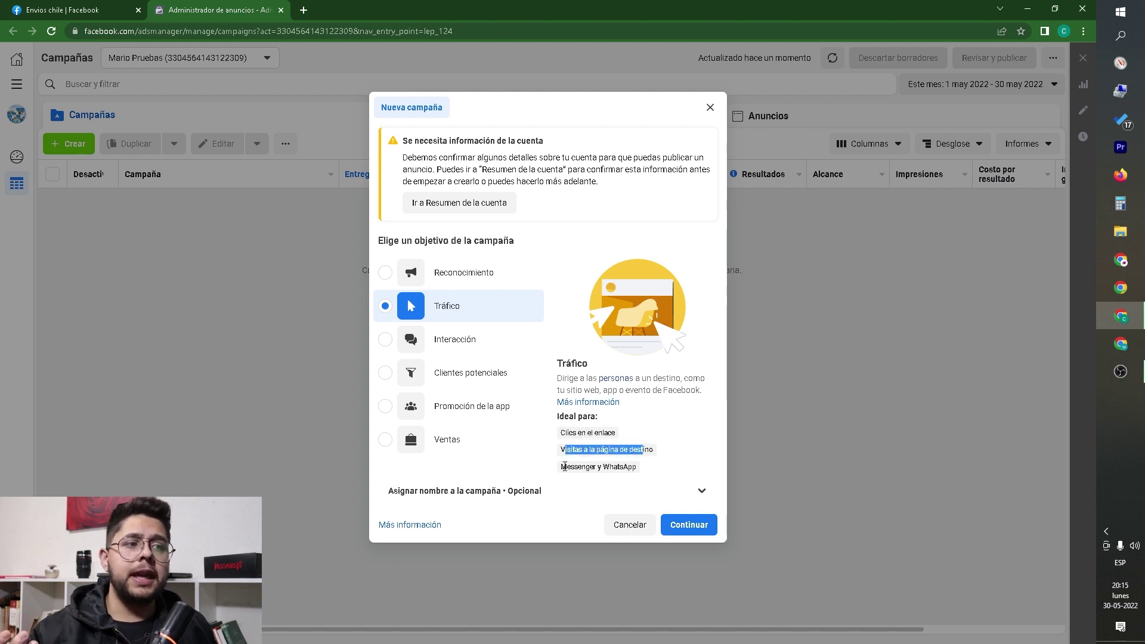
{"action": "left_click_drag", "start_coordinate": [562, 467], "coordinate": [648, 476]}
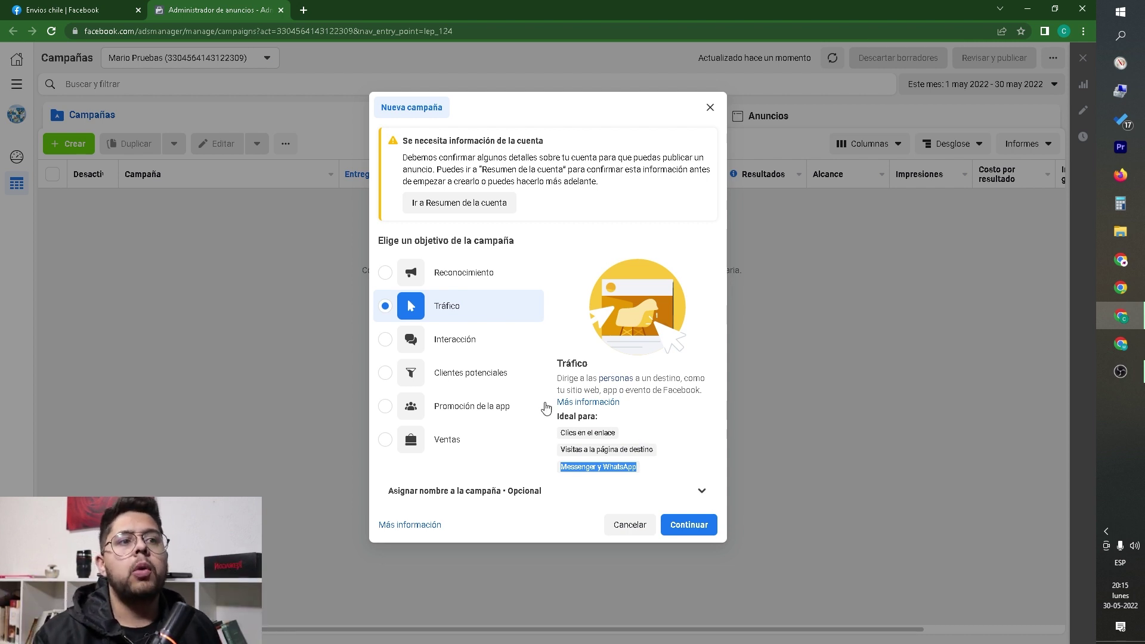
- Examine what the Interacción and Clientes potenciales objectives are ideal for, including video views and instant forms
{"action": "left_click", "coordinate": [391, 344]}
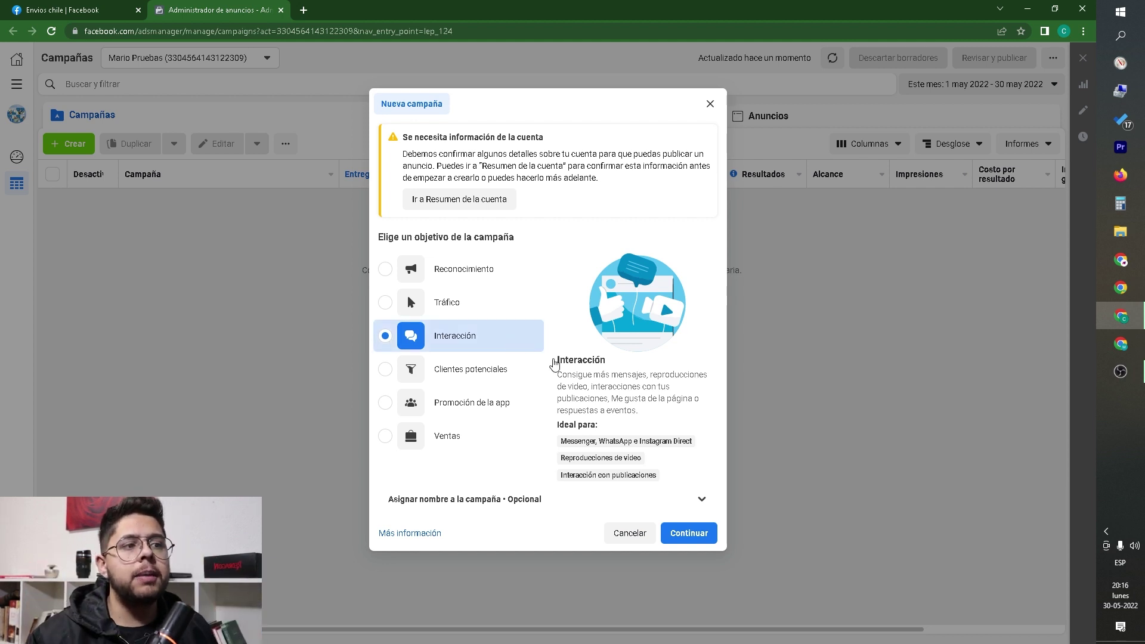
{"action": "left_click_drag", "start_coordinate": [559, 441], "coordinate": [642, 459]}
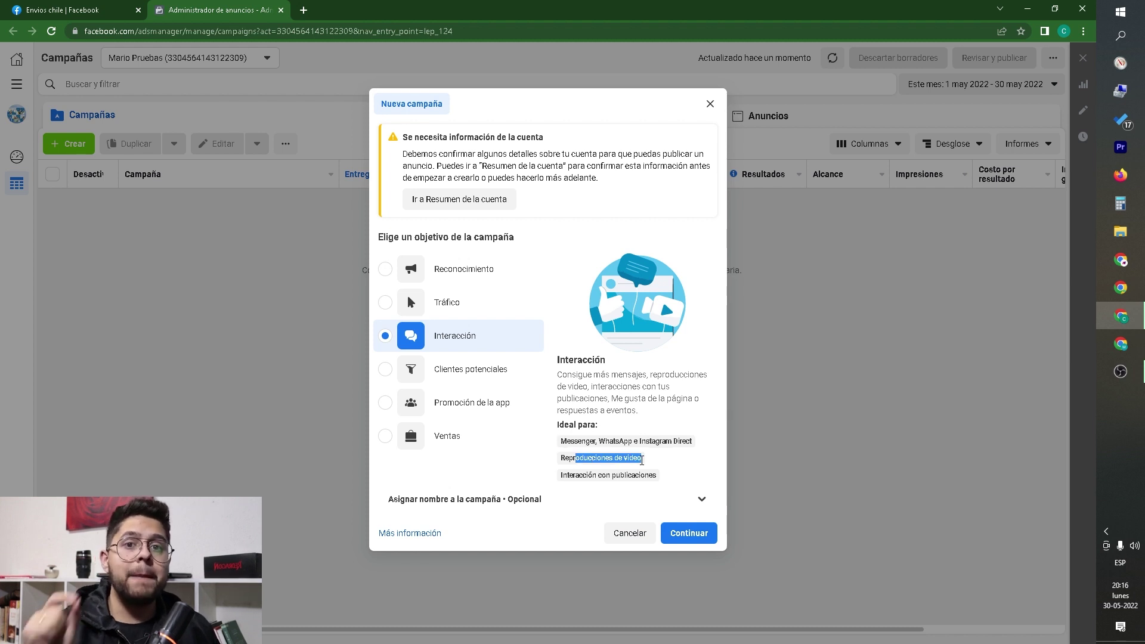
{"action": "left_click", "coordinate": [485, 335]}
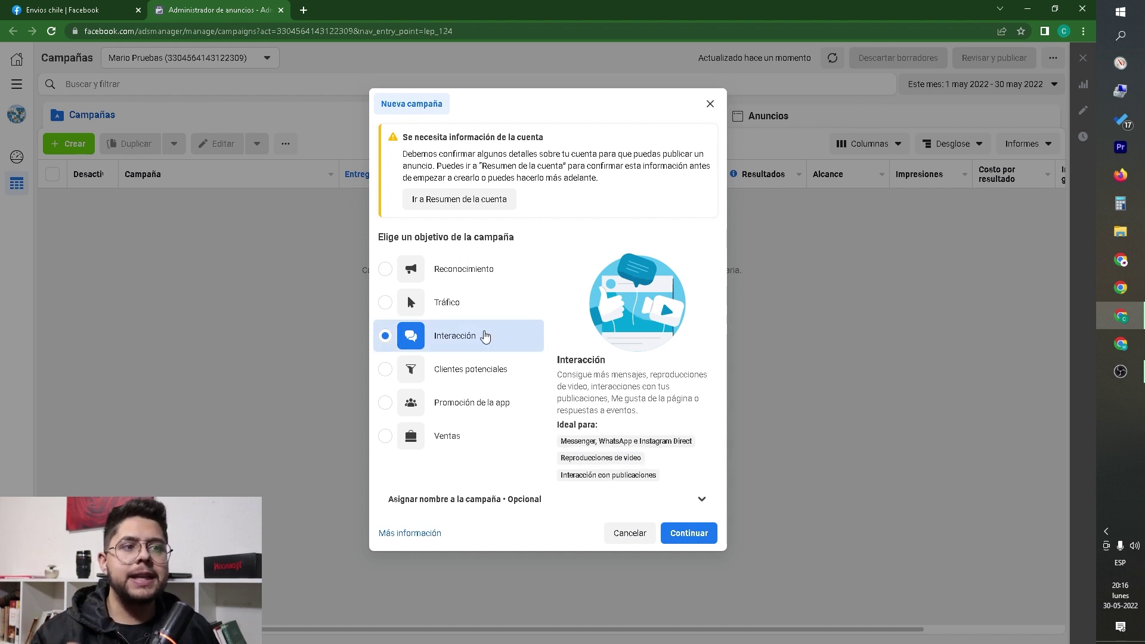
{"action": "left_click", "coordinate": [481, 377]}
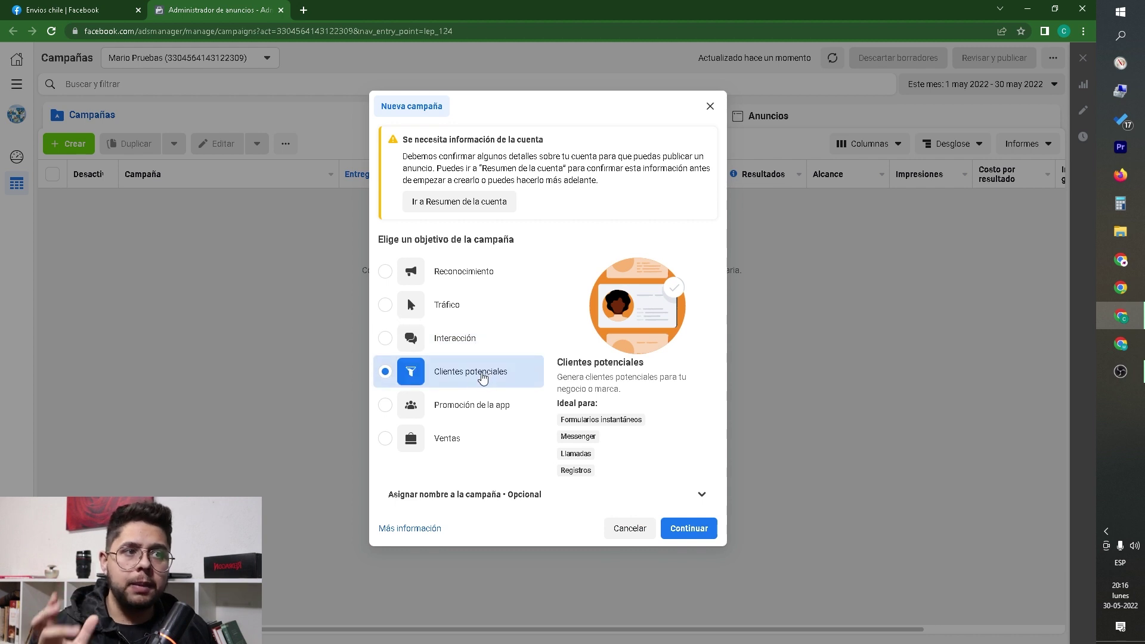
{"action": "left_click_drag", "start_coordinate": [563, 422], "coordinate": [664, 423]}
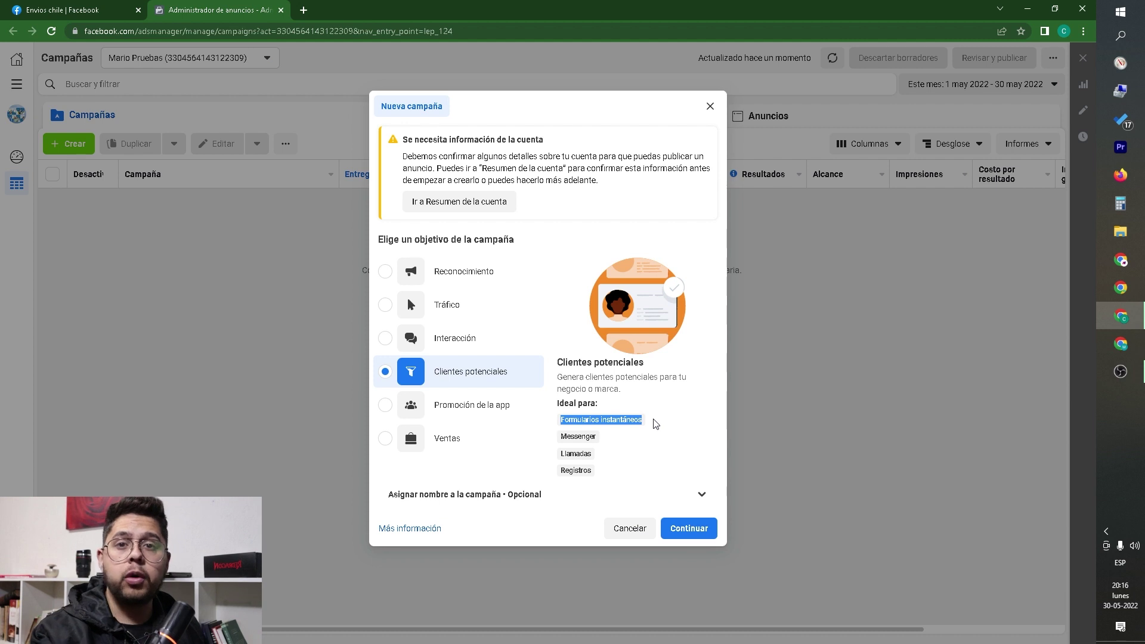
{"action": "left_click", "coordinate": [471, 381]}
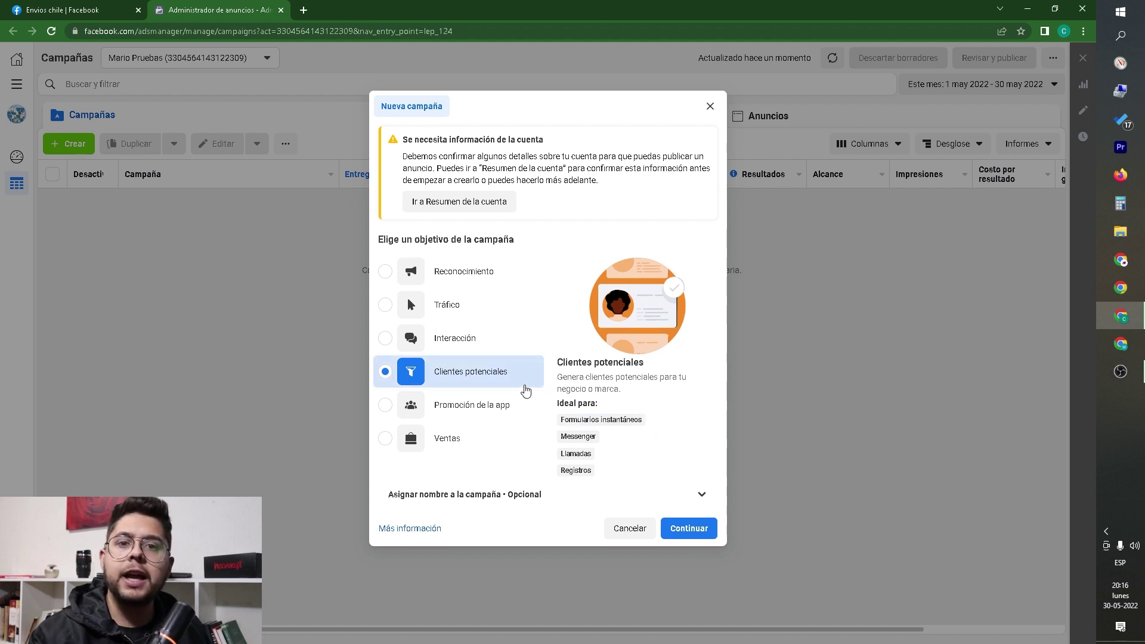
- Look through the descriptions of the Promoción de la app and Ventas objectives
{"action": "left_click", "coordinate": [483, 404]}
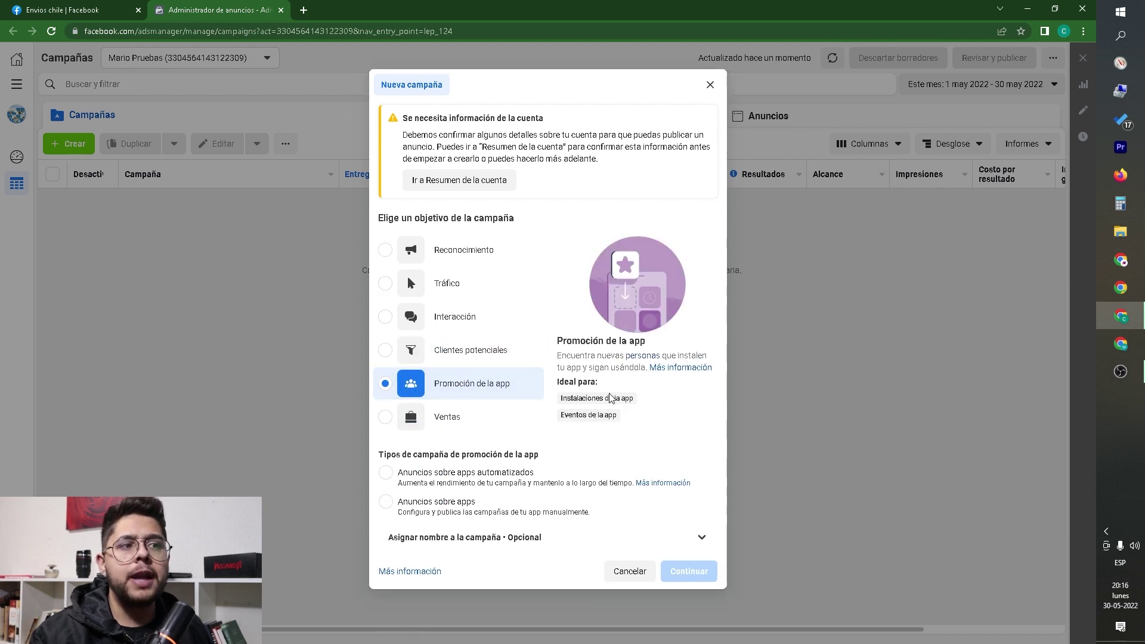
{"action": "left_click", "coordinate": [494, 416]}
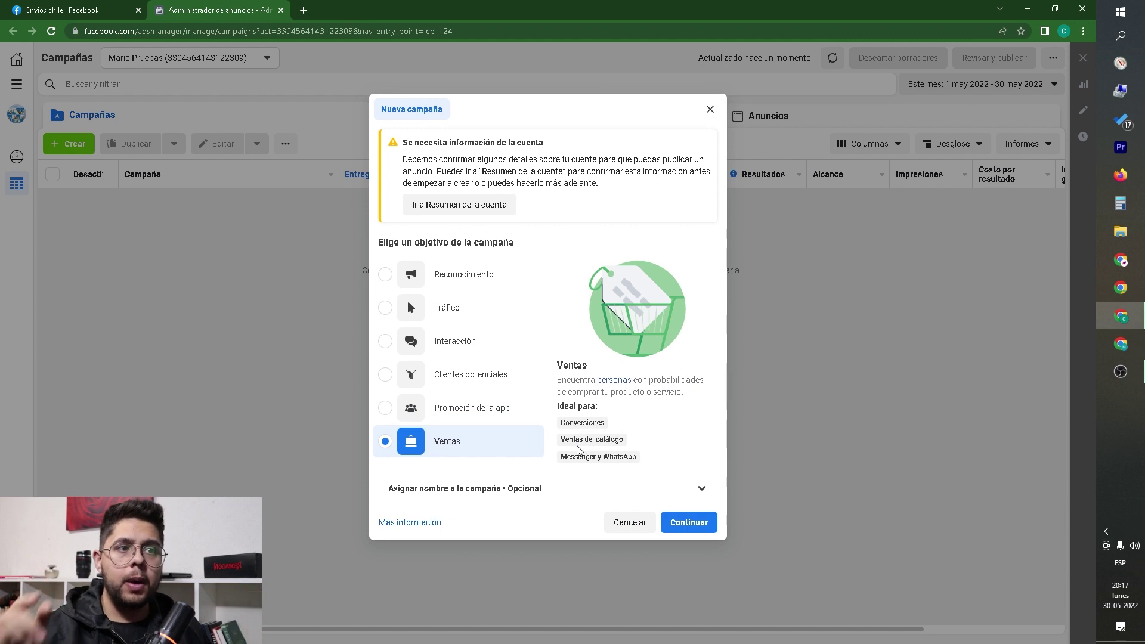
{"action": "left_click_drag", "start_coordinate": [562, 440], "coordinate": [627, 471]}
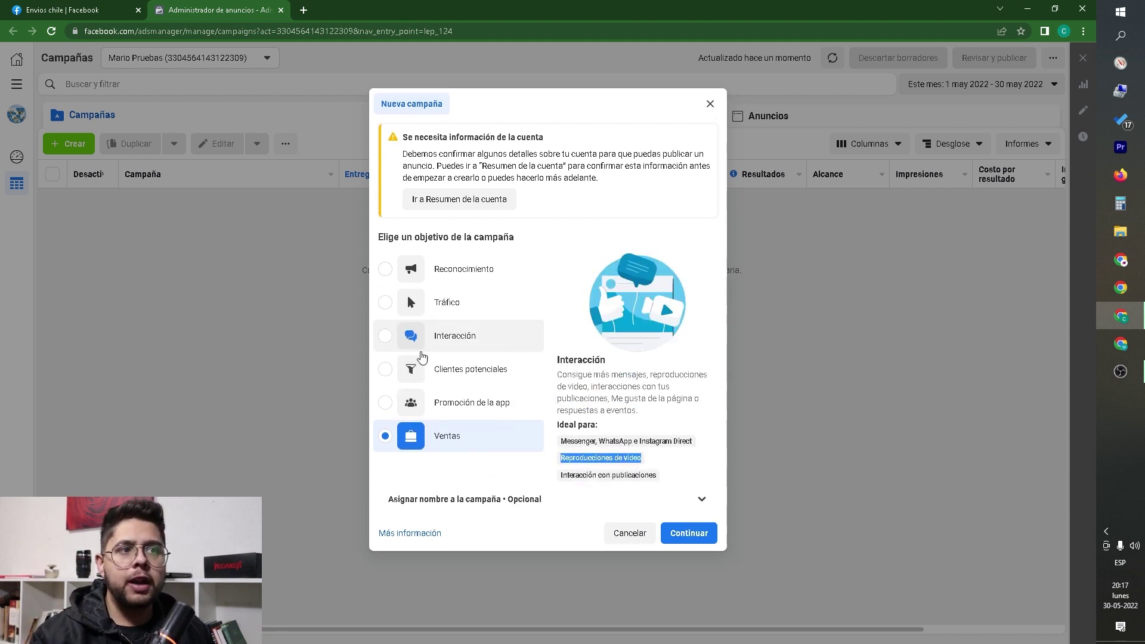
- Choose Interacción as the campaign objective and continue to the new campaign's settings
{"action": "left_click", "coordinate": [385, 338]}
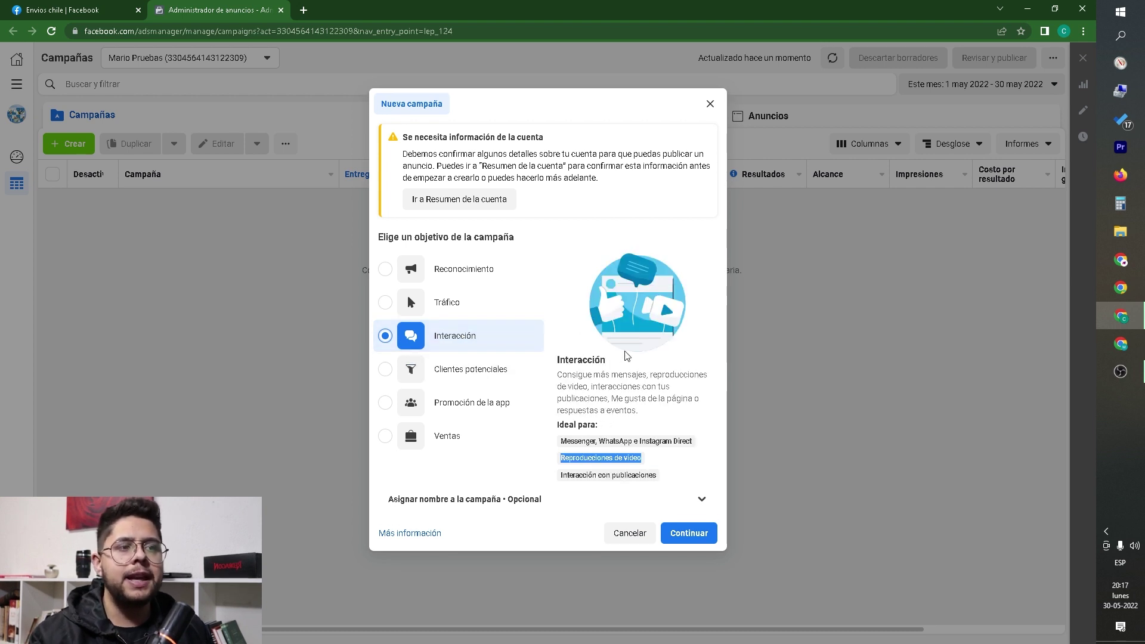
{"action": "left_click", "coordinate": [695, 537]}
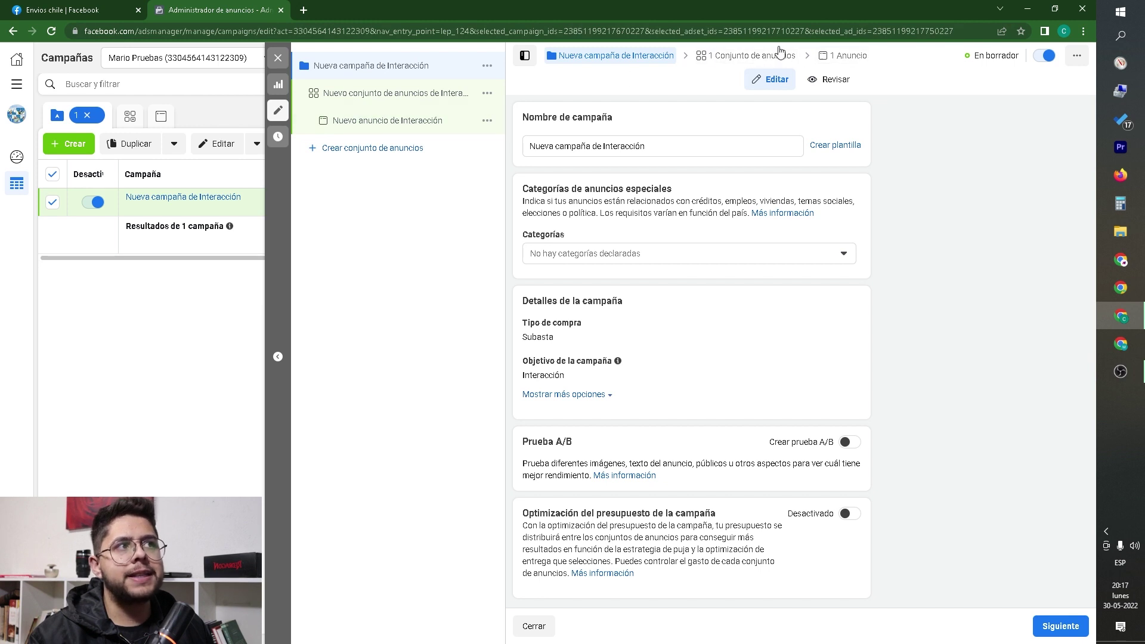
{"action": "mouse_move", "coordinate": [604, 60]}
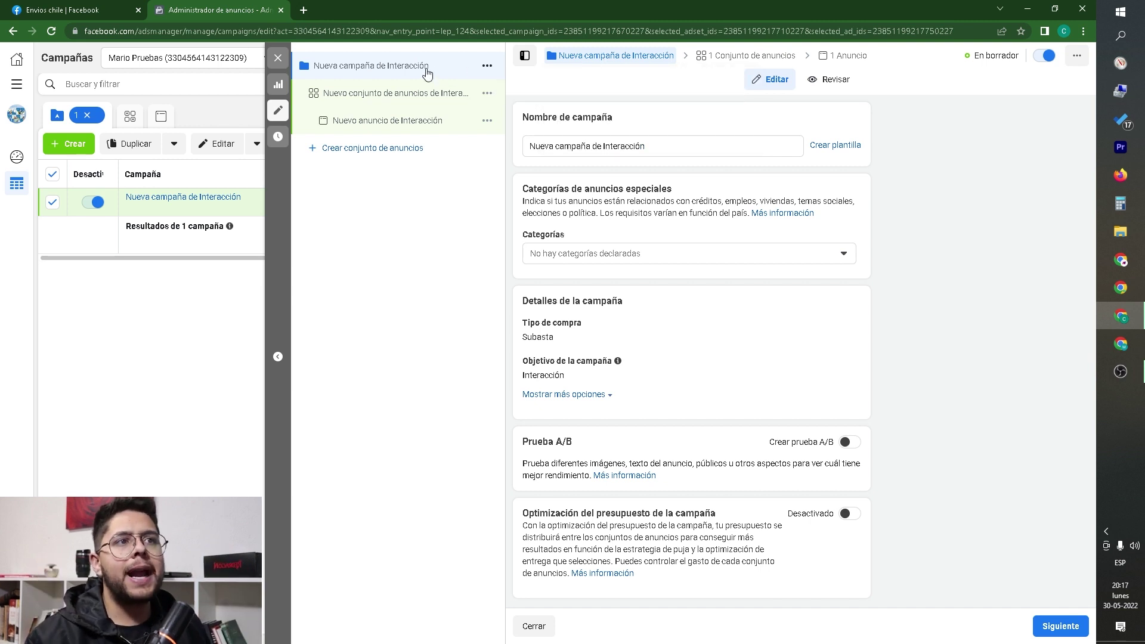
- Rename the campaign as "campaña de zapatillas santiago"
{"action": "left_click_drag", "start_coordinate": [523, 117], "coordinate": [603, 117]}
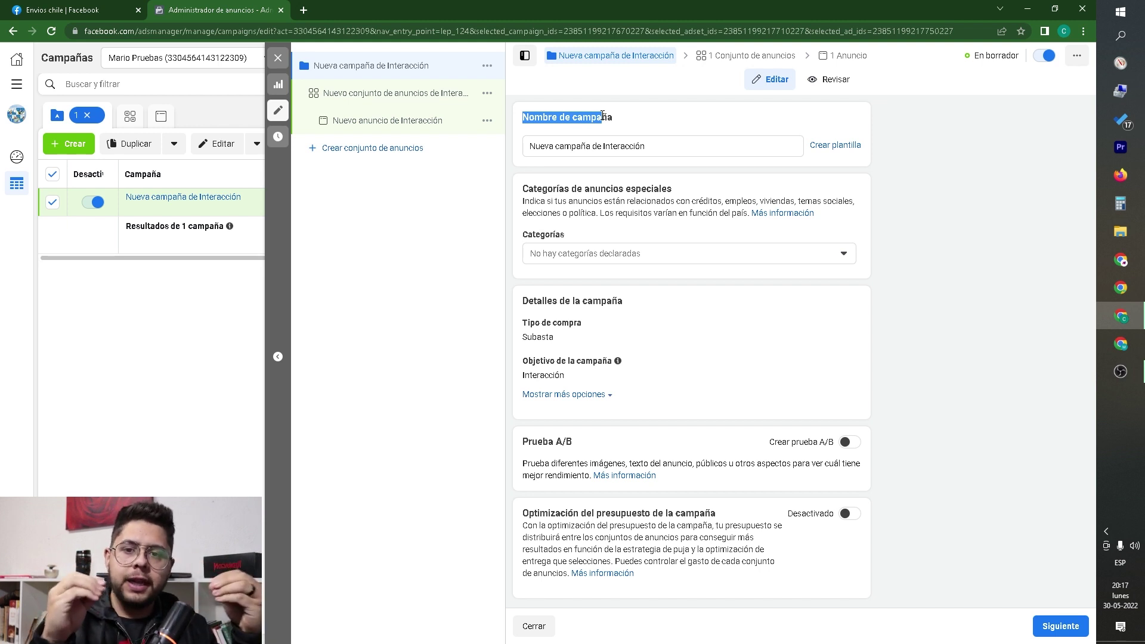
{"action": "left_click_drag", "start_coordinate": [676, 146], "coordinate": [535, 147]}
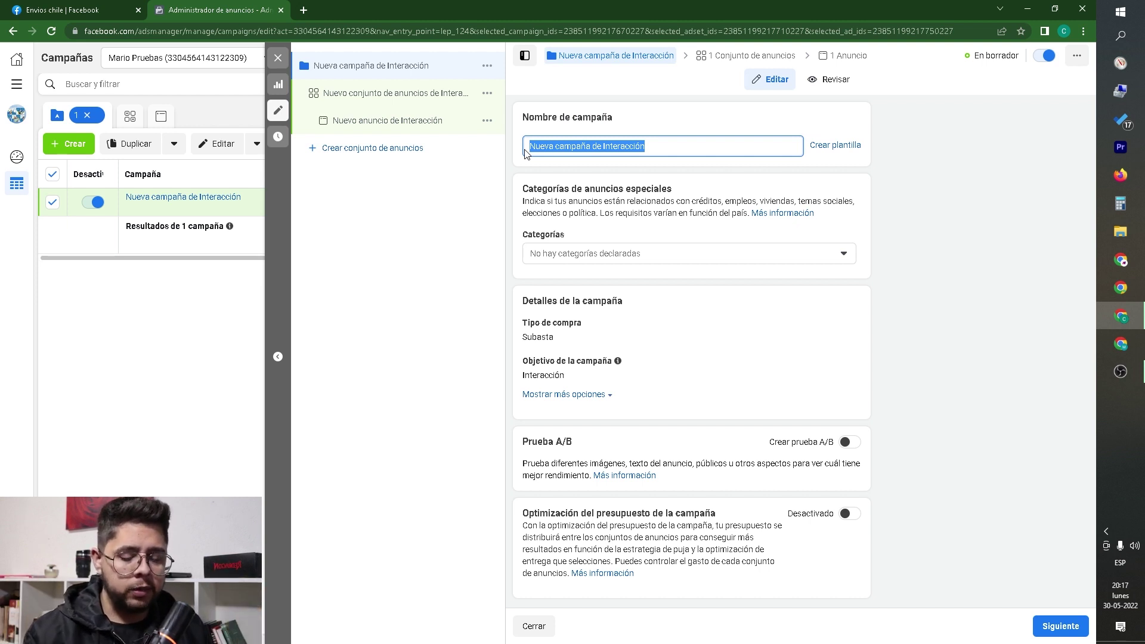
{"action": "type", "text": "campaña"}
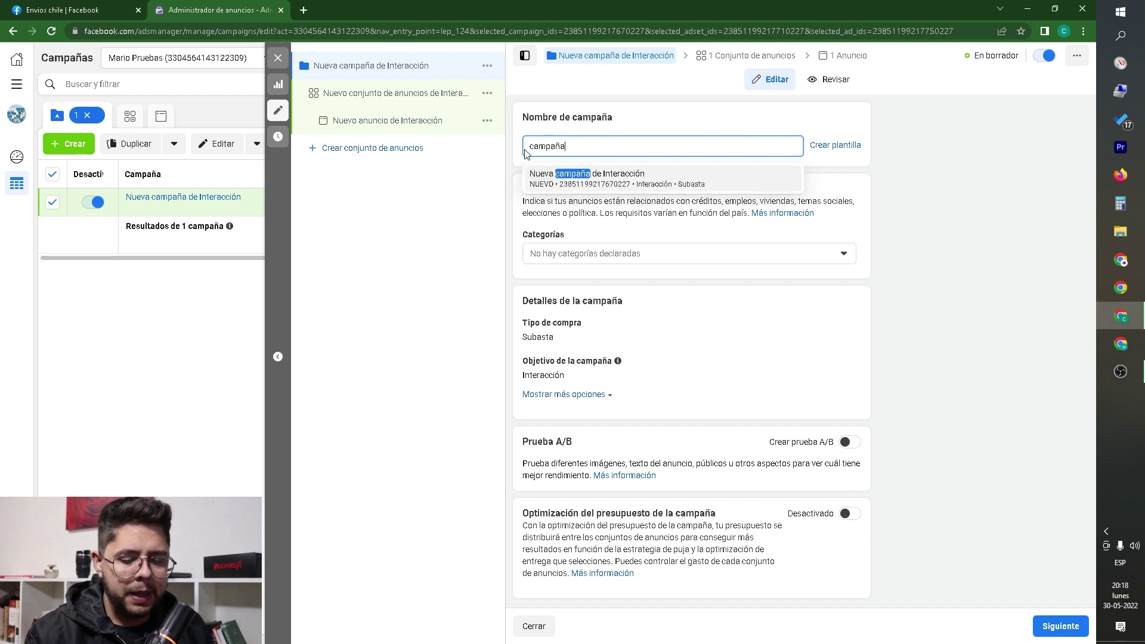
{"action": "type", "text": " de zapatillas"}
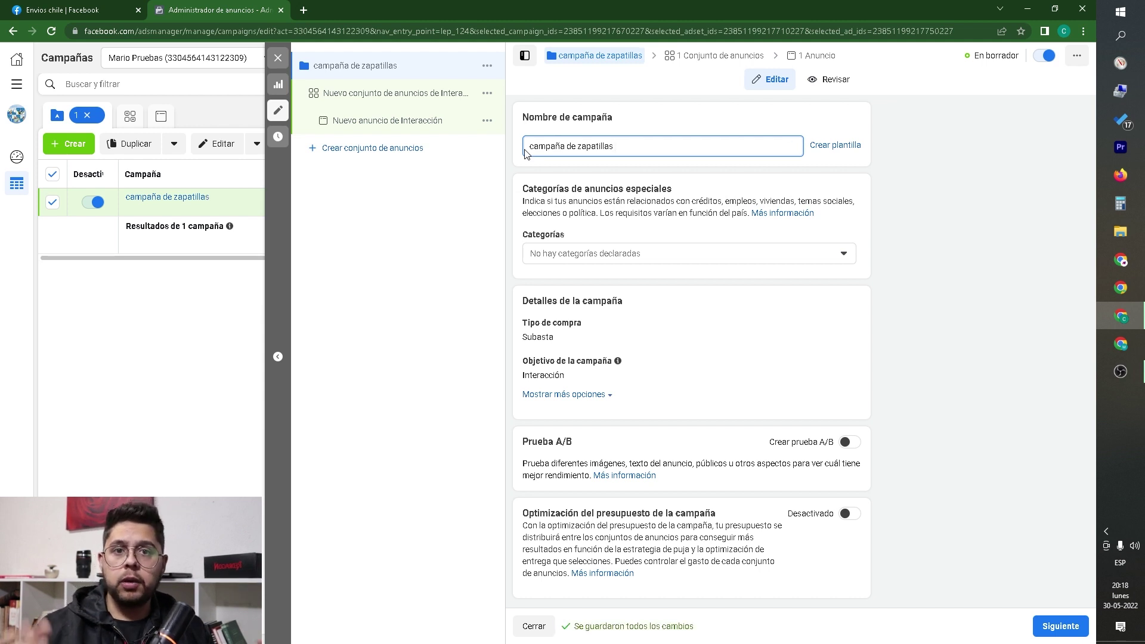
{"action": "type", "text": "santiago"}
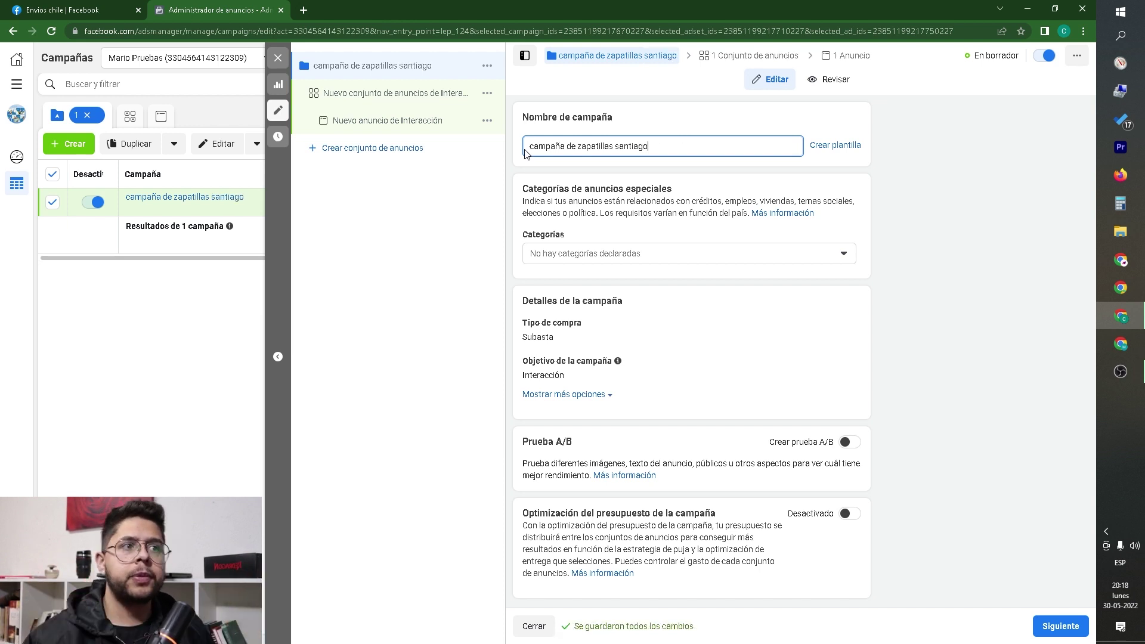
- Review the available special ad categories and close the list without declaring any
{"action": "left_click_drag", "start_coordinate": [522, 188], "coordinate": [688, 225]}
{"action": "left_click", "coordinate": [687, 225]}
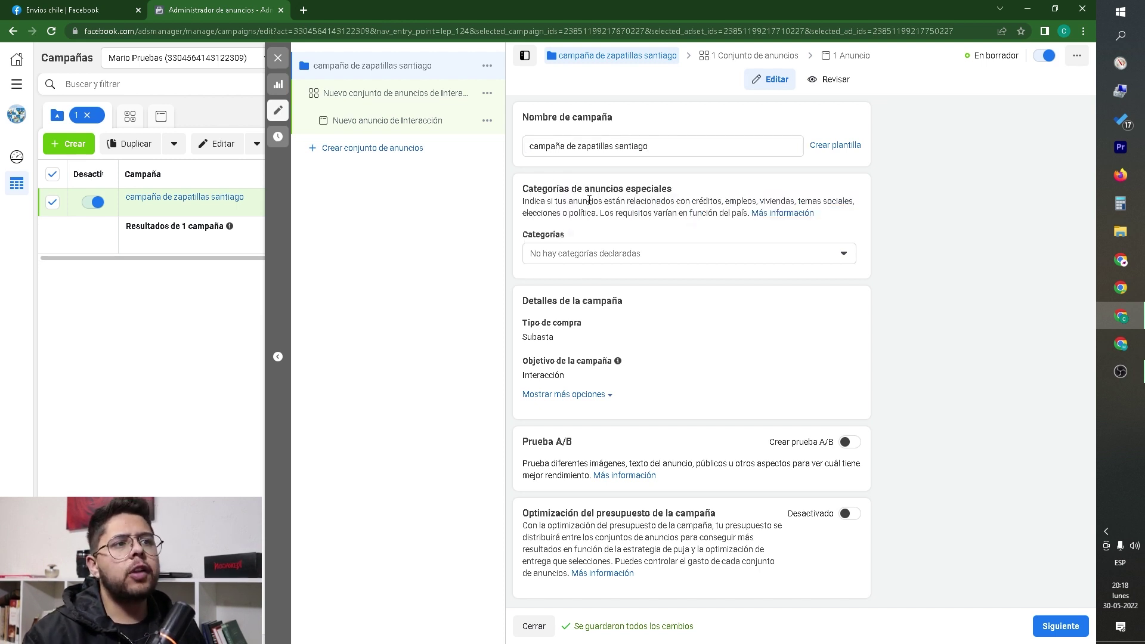
{"action": "left_click", "coordinate": [627, 258]}
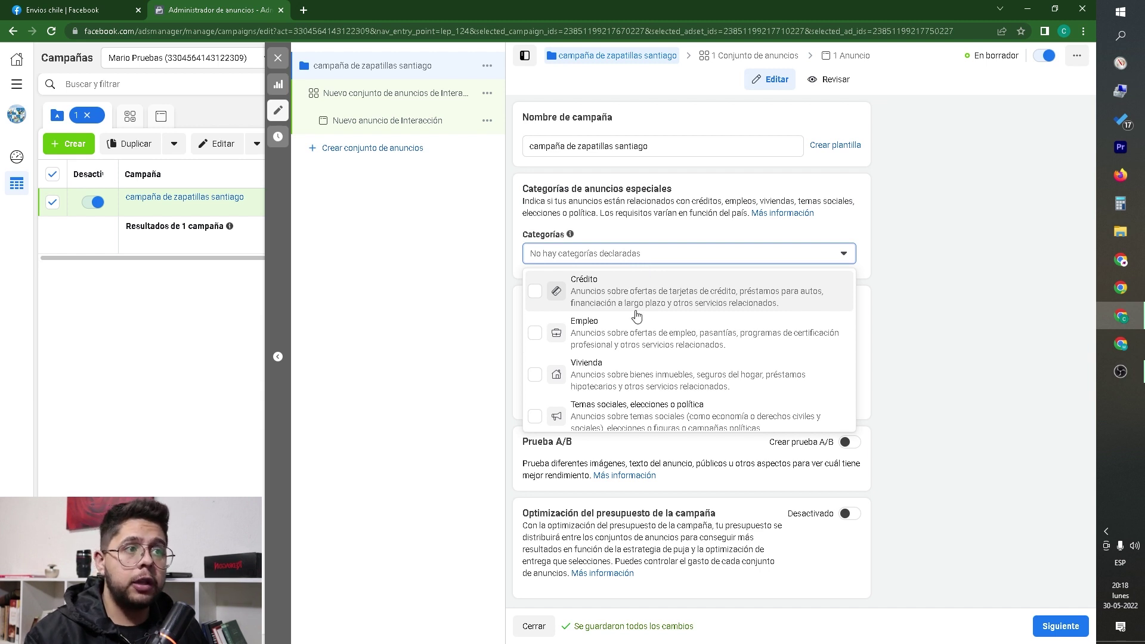
{"action": "scroll", "coordinate": [658, 340], "scroll_direction": "down", "scroll_amount": 1}
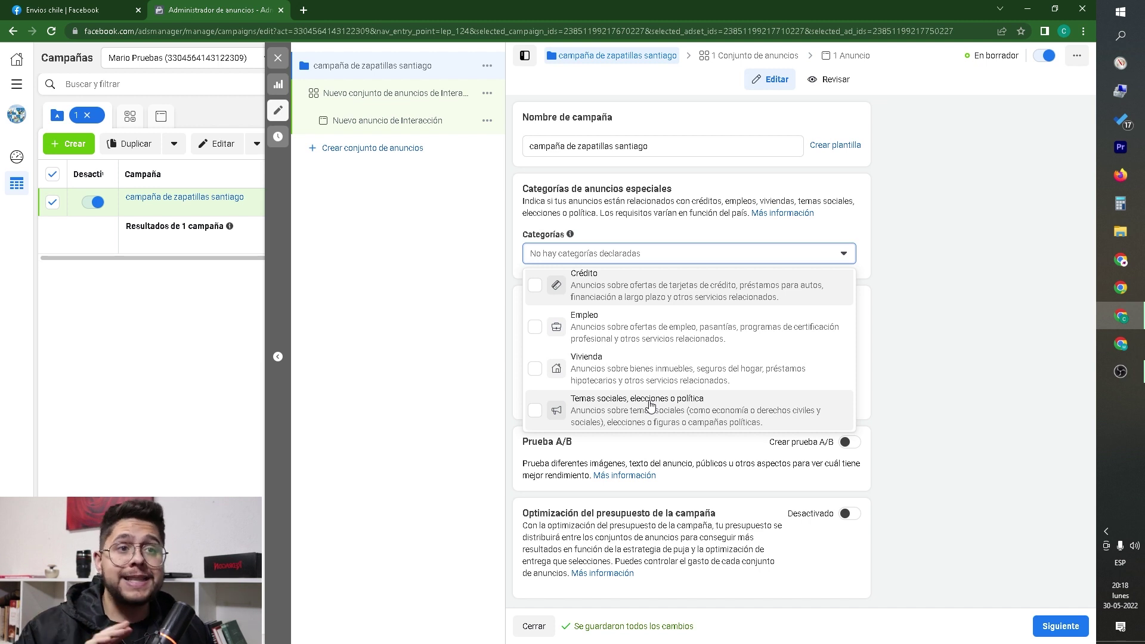
{"action": "left_click", "coordinate": [585, 255]}
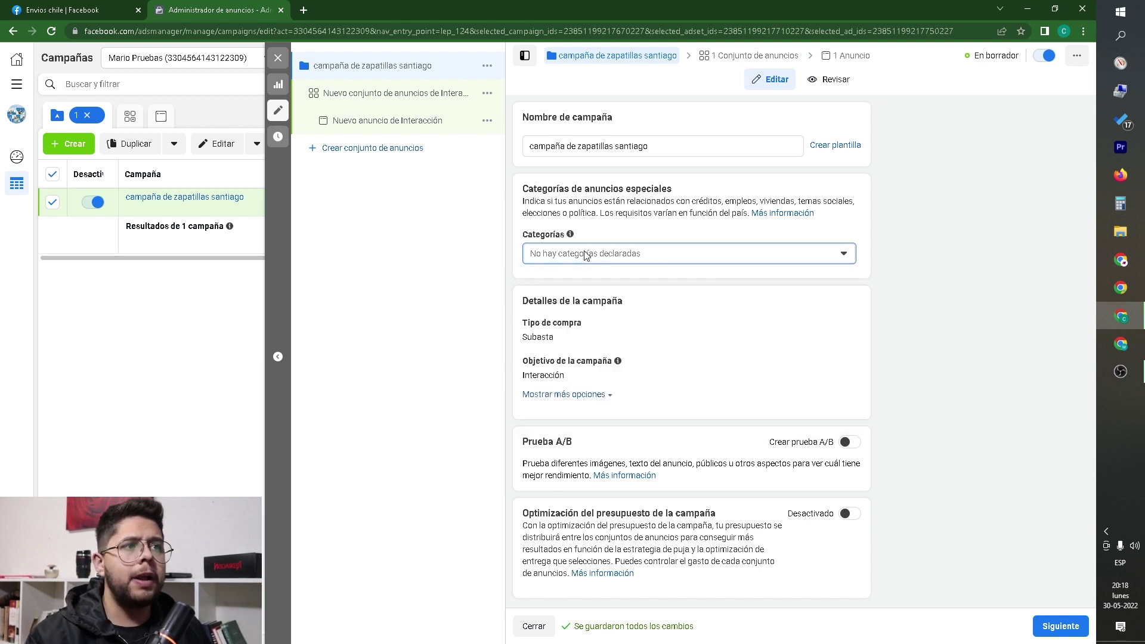
- Examine the campaign details, reading the purchase type and the campaign objective
{"action": "left_click_drag", "start_coordinate": [522, 300], "coordinate": [643, 395]}
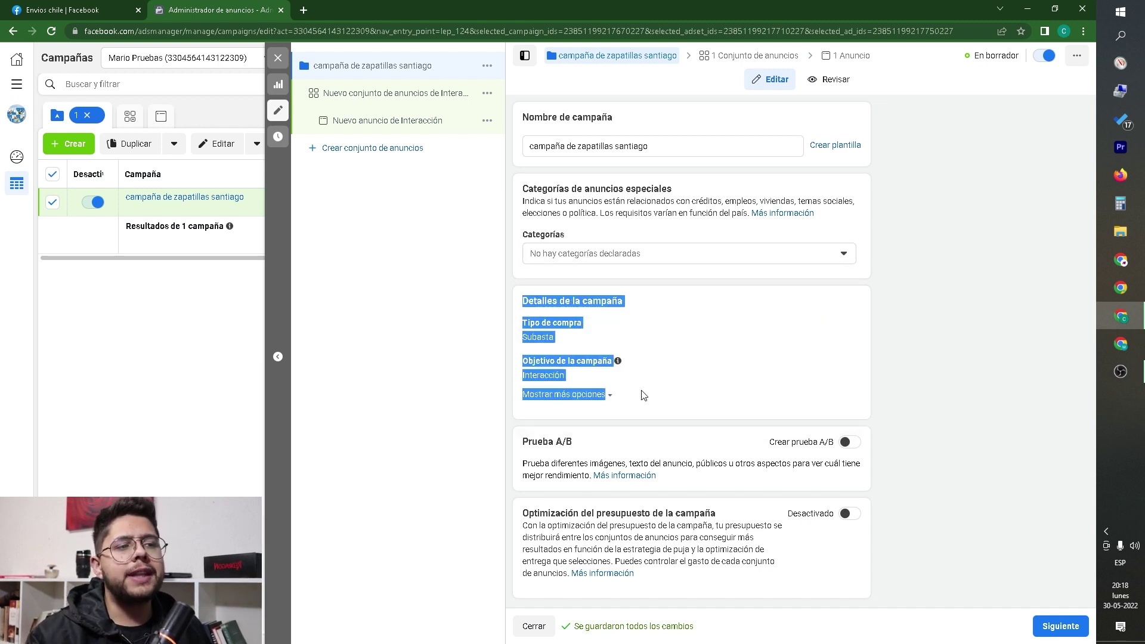
{"action": "left_click", "coordinate": [870, 337]}
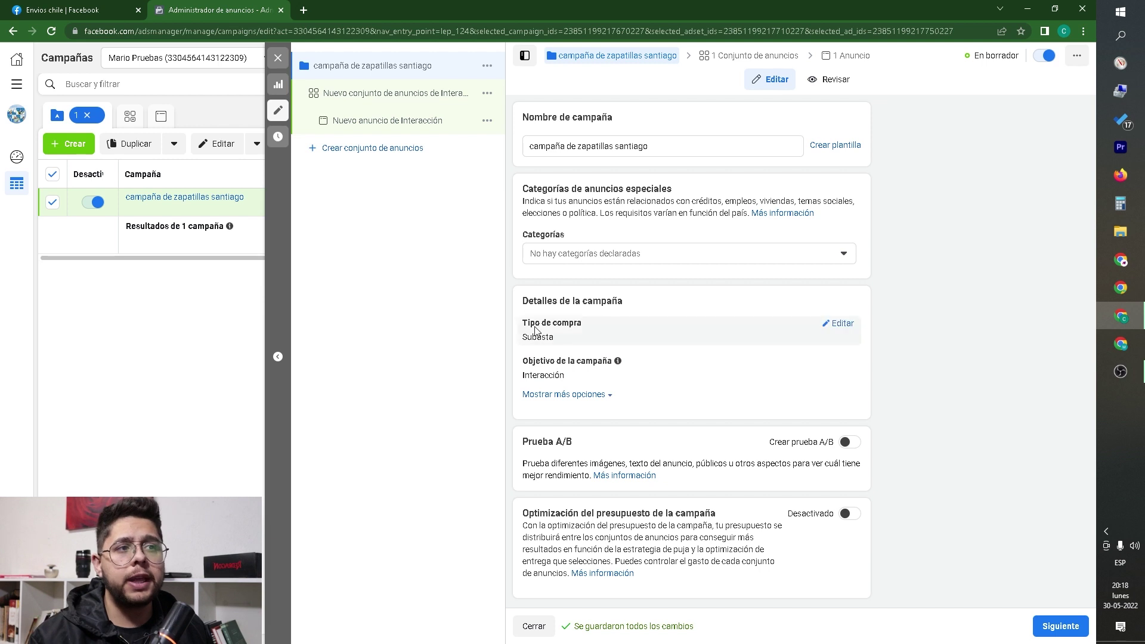
{"action": "left_click_drag", "start_coordinate": [530, 325], "coordinate": [584, 332]}
{"action": "left_click", "coordinate": [562, 341]}
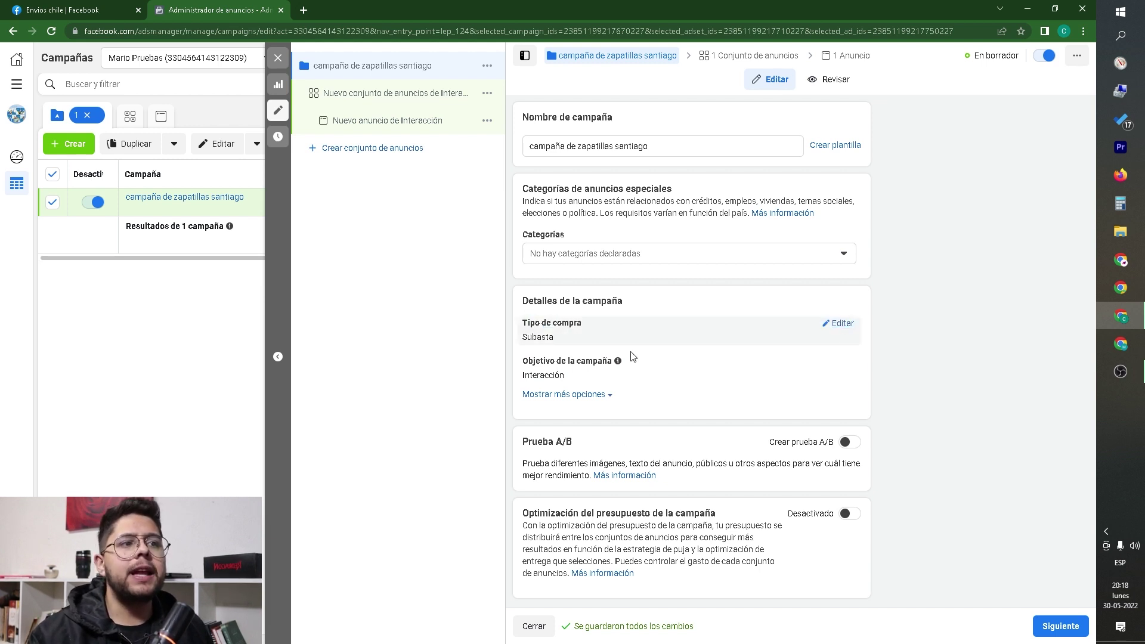
{"action": "left_click_drag", "start_coordinate": [532, 337], "coordinate": [564, 340]}
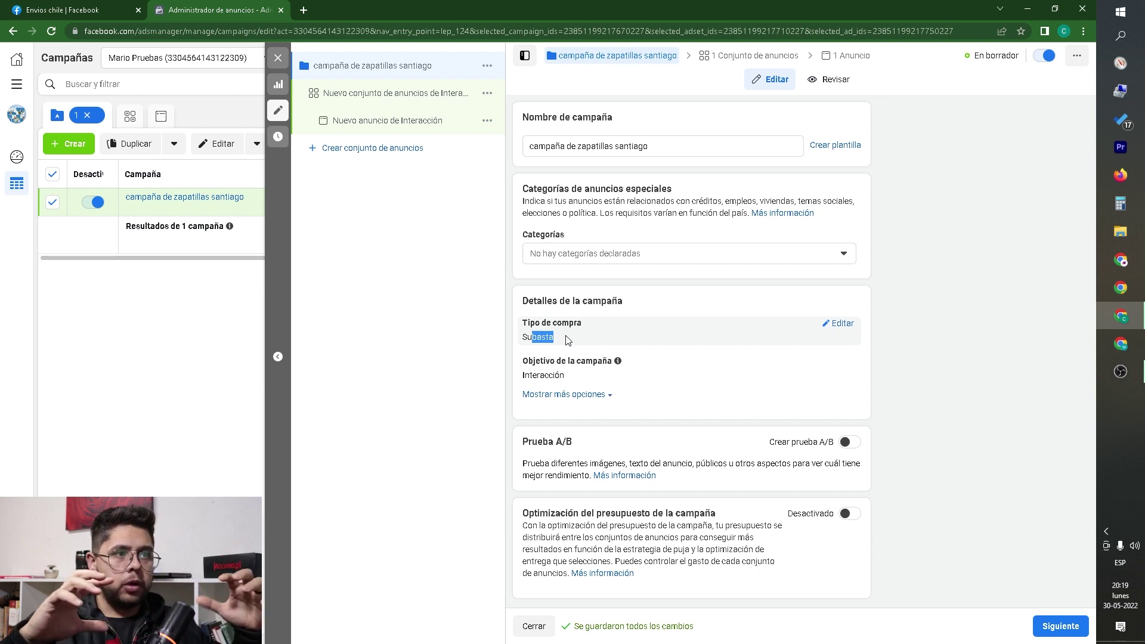
{"action": "left_click", "coordinate": [558, 339]}
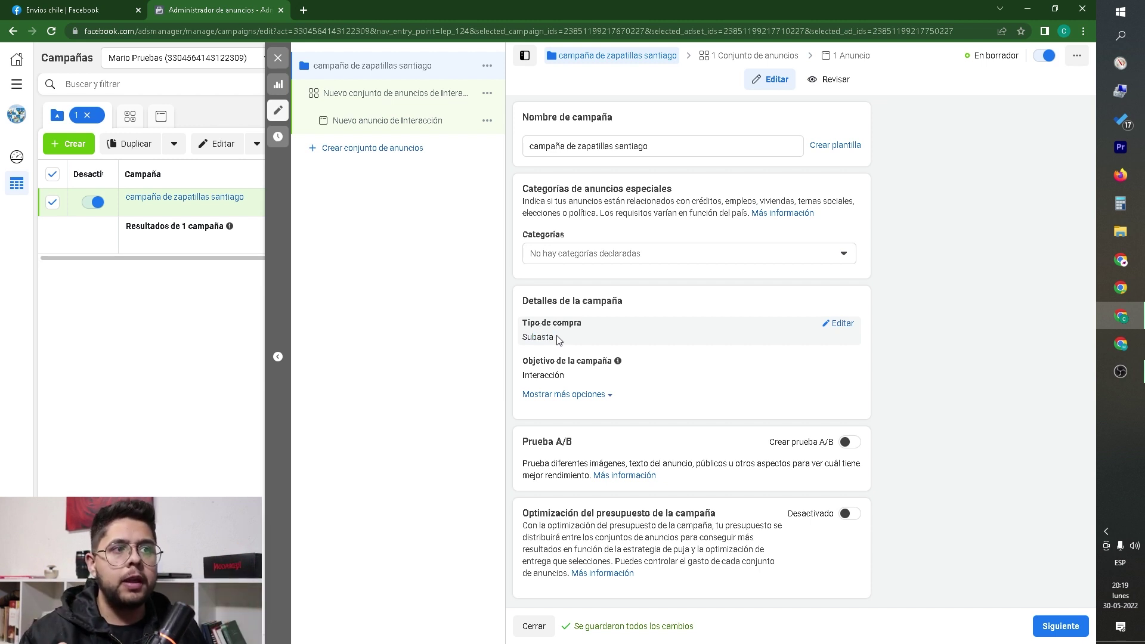
{"action": "left_click_drag", "start_coordinate": [523, 337], "coordinate": [543, 336]}
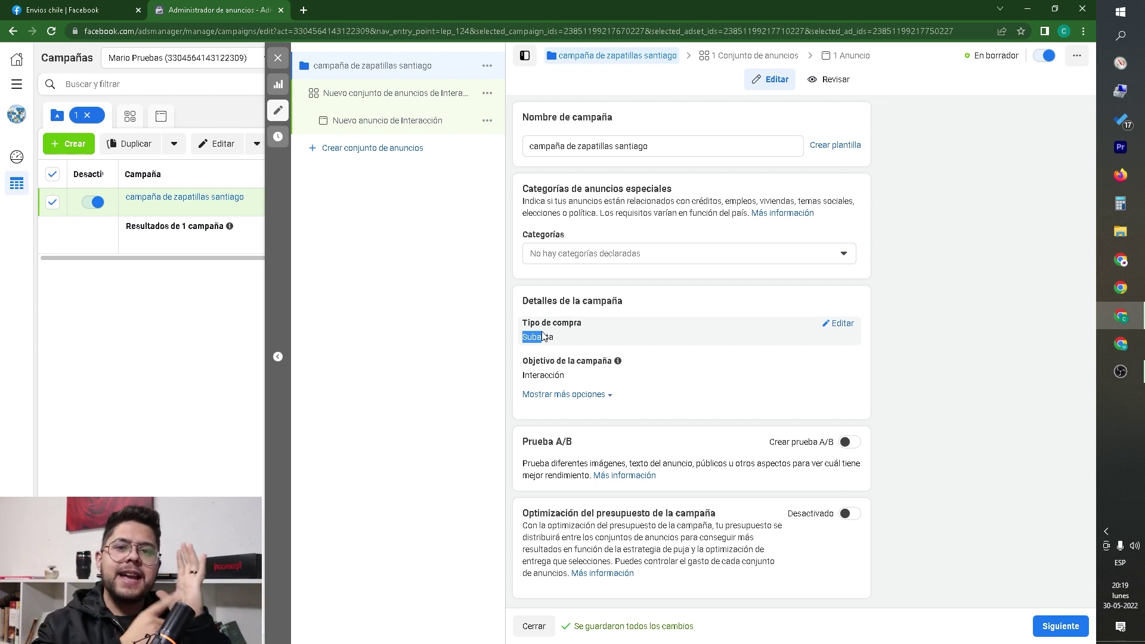
{"action": "left_click_drag", "start_coordinate": [556, 337], "coordinate": [520, 326]}
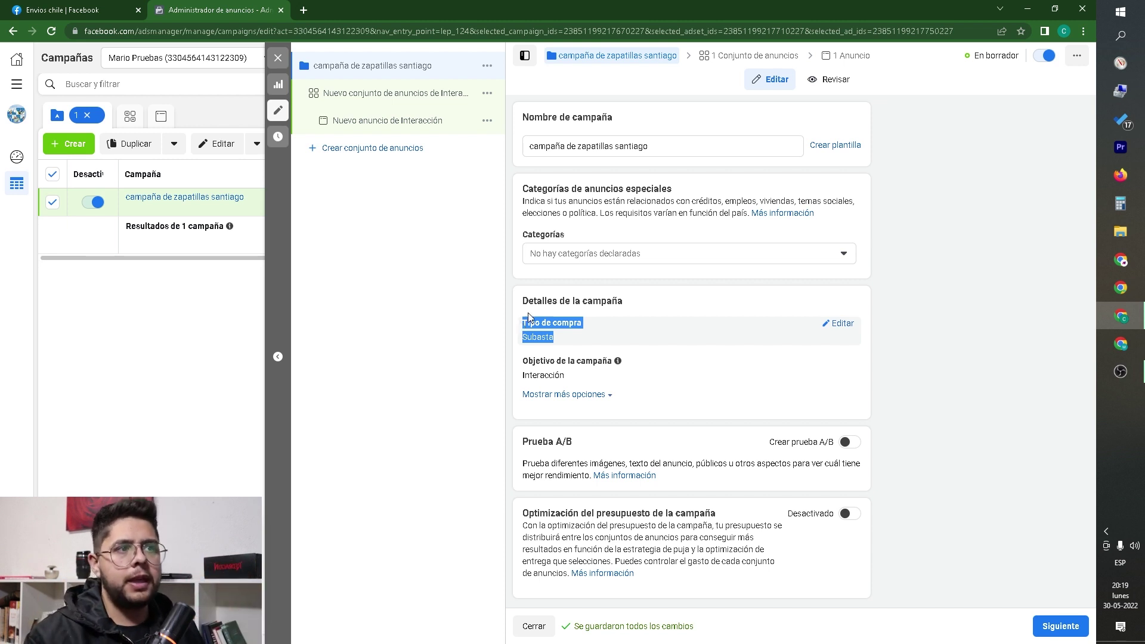
{"action": "left_click", "coordinate": [547, 337]}
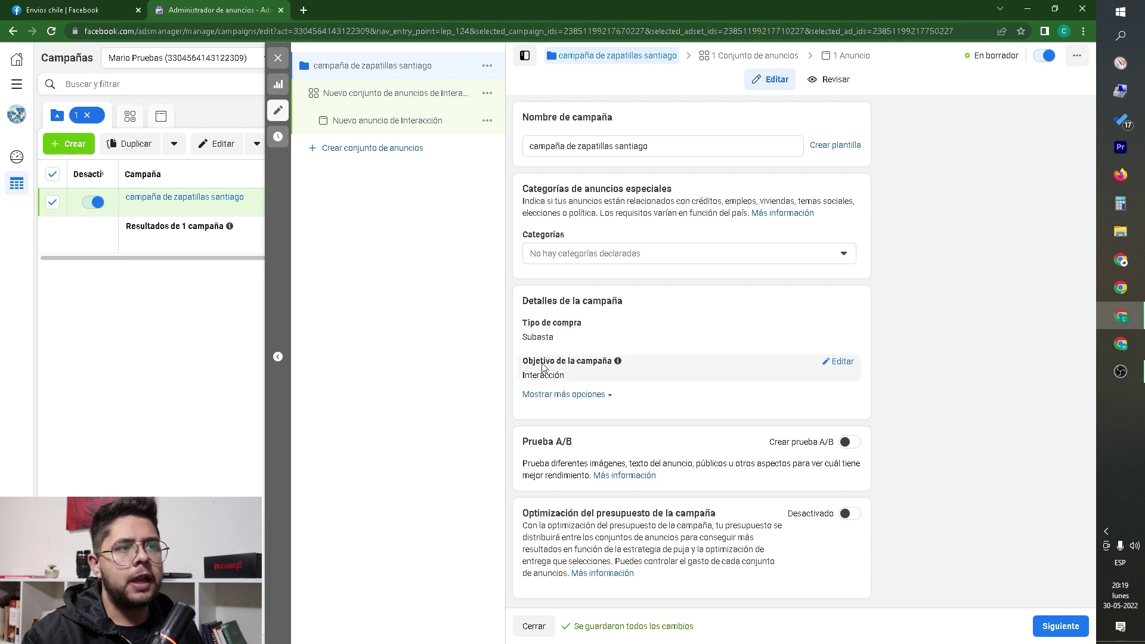
{"action": "mouse_move", "coordinate": [528, 364]}
{"action": "left_mouse_down"}
{"action": "mouse_move", "coordinate": [608, 363]}
{"action": "mouse_move", "coordinate": [518, 383]}
{"action": "left_mouse_up"}
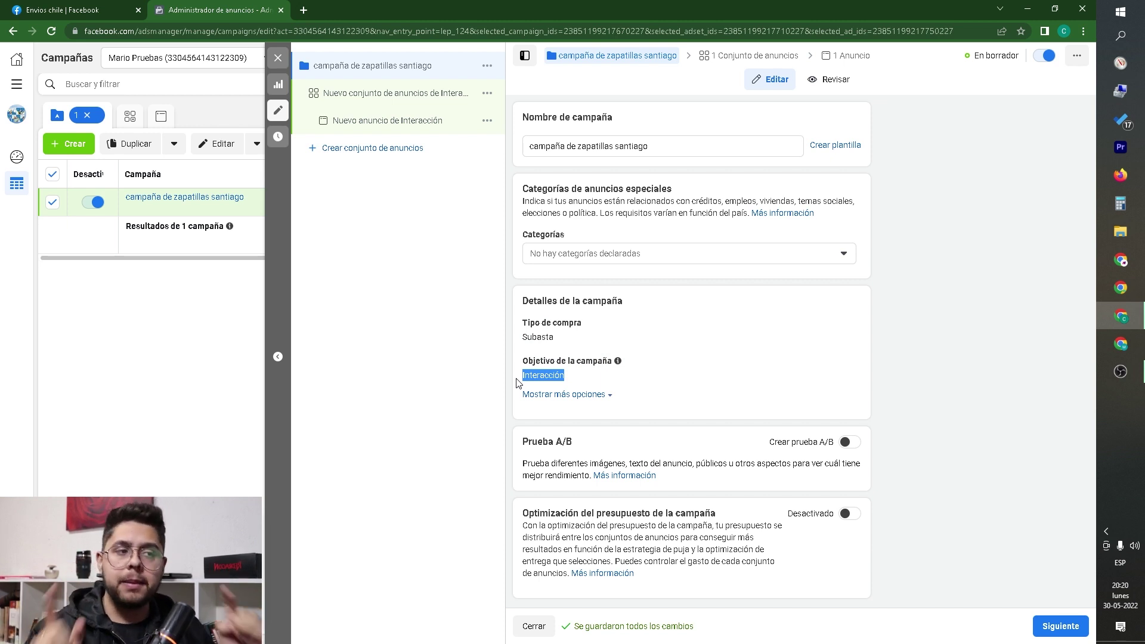
- Read the Prueba A/B section and the campaign budget optimization section in the campaign settings
{"action": "mouse_move", "coordinate": [552, 375]}
{"action": "left_mouse_down"}
{"action": "mouse_move", "coordinate": [527, 374]}
{"action": "mouse_move", "coordinate": [536, 377]}
{"action": "left_mouse_up"}
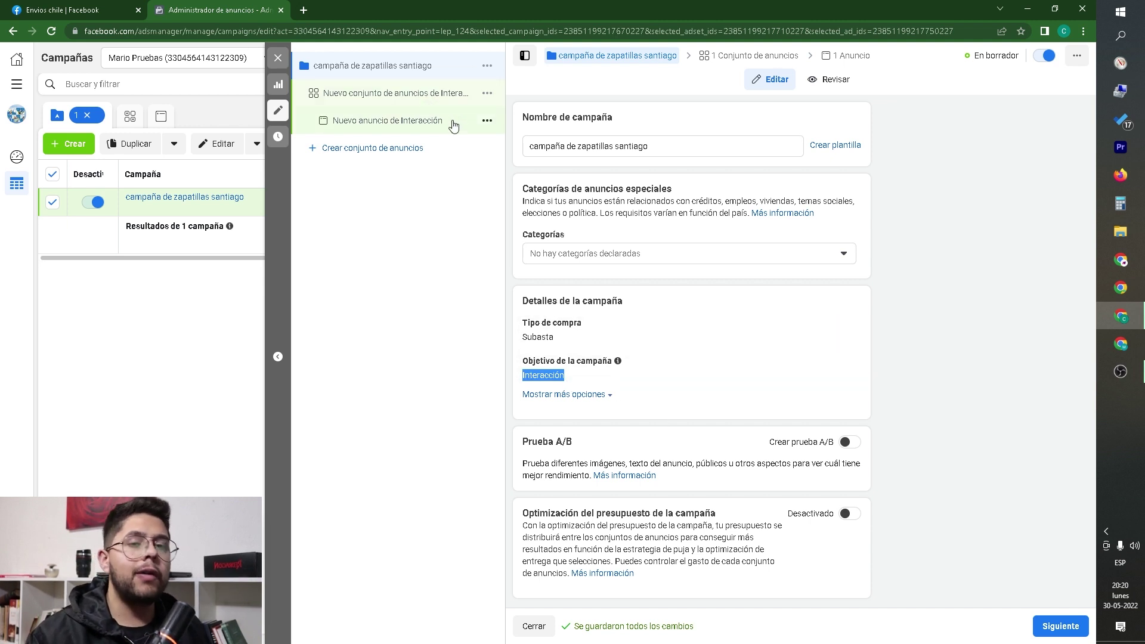
{"action": "left_click", "coordinate": [532, 440]}
{"action": "left_click_drag", "start_coordinate": [532, 441], "coordinate": [736, 479]}
{"action": "left_click", "coordinate": [537, 468]}
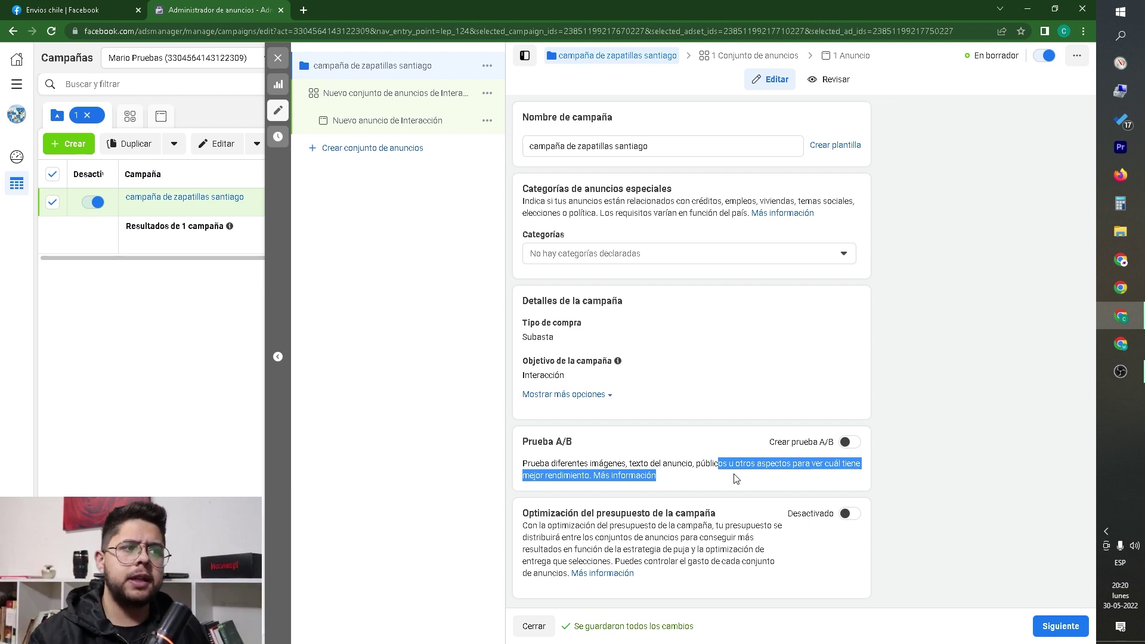
{"action": "left_click", "coordinate": [920, 430]}
{"action": "left_click_drag", "start_coordinate": [530, 514], "coordinate": [727, 519]}
{"action": "left_click", "coordinate": [727, 519]}
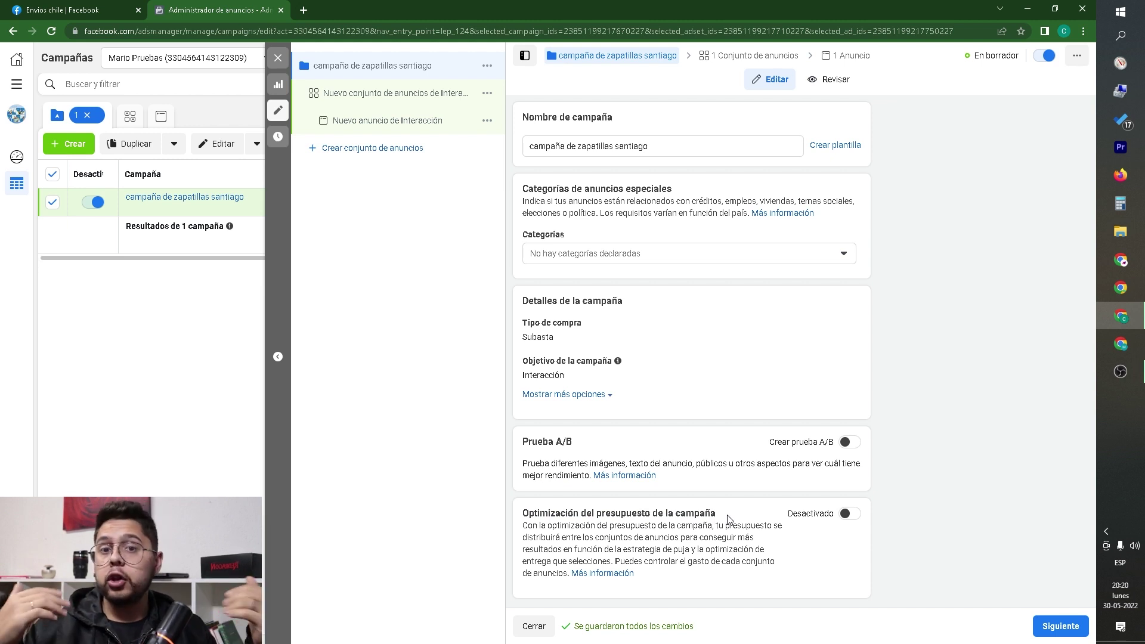
{"action": "left_click_drag", "start_coordinate": [530, 513], "coordinate": [682, 512]}
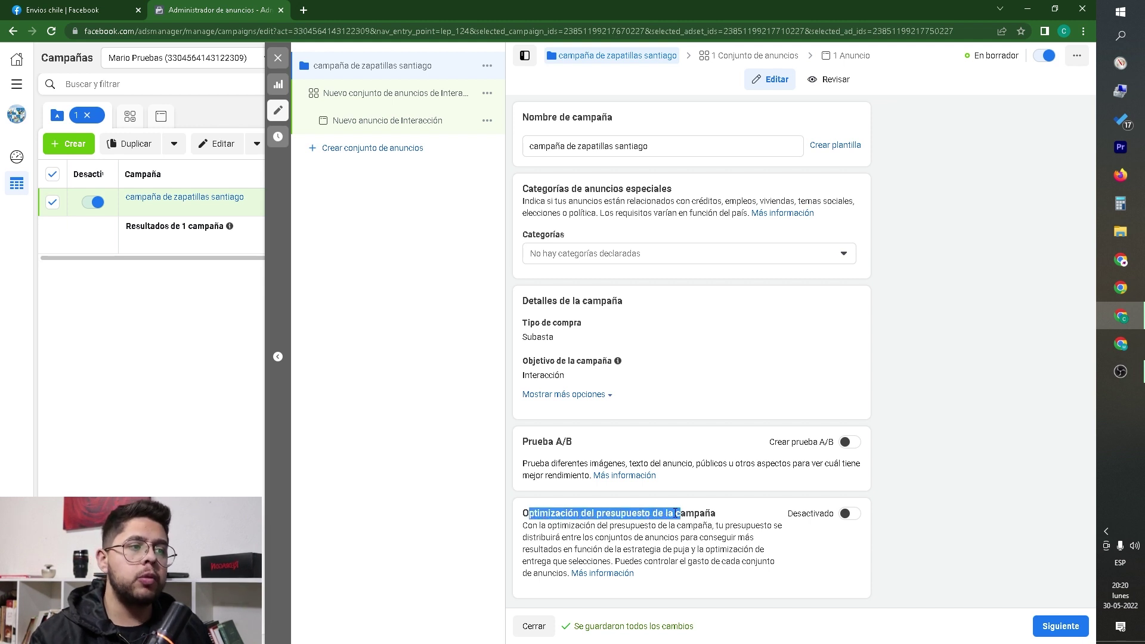
{"action": "left_click", "coordinate": [675, 513]}
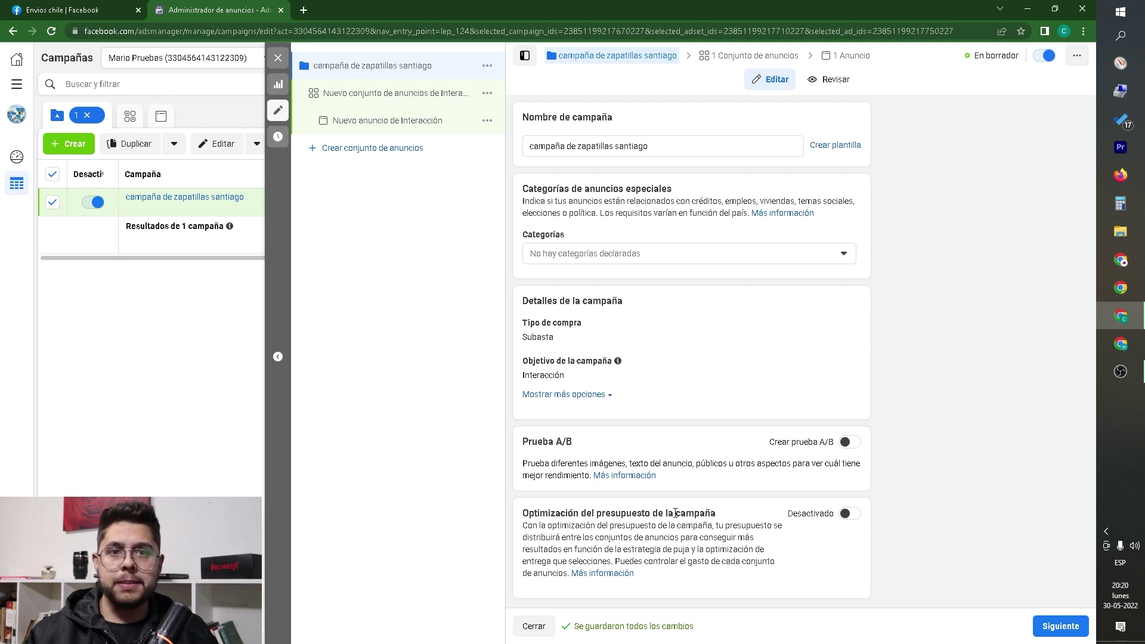
- Turn on campaign budget optimization and set the daily budget to $20 CLP
{"action": "left_click", "coordinate": [849, 515]}
{"action": "scroll", "coordinate": [725, 526], "scroll_direction": "down", "scroll_amount": 2}
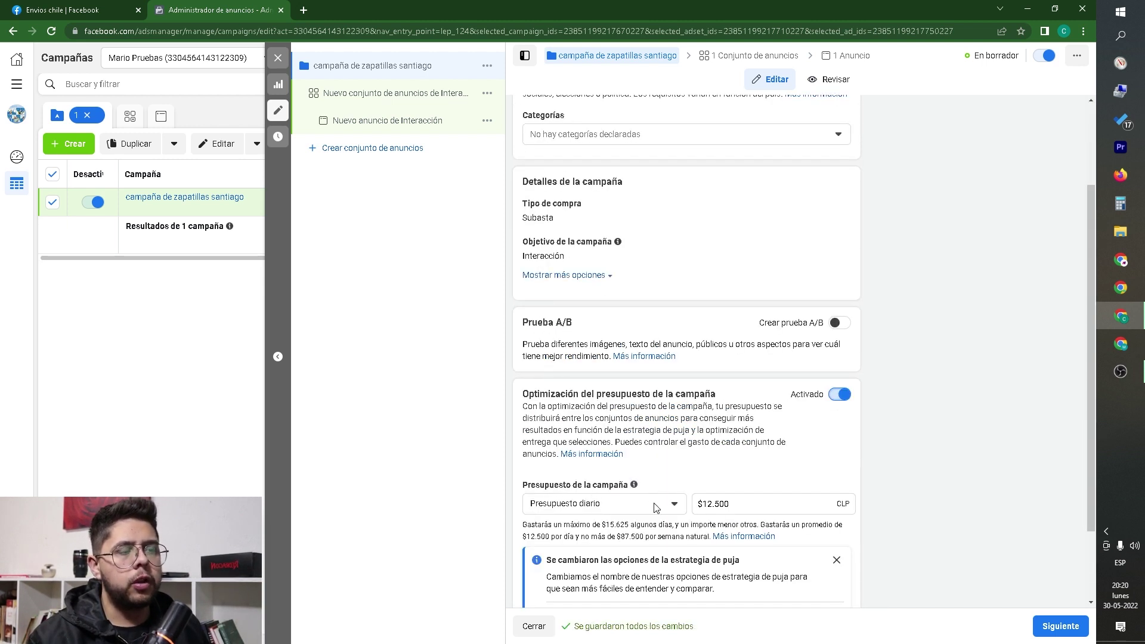
{"action": "left_click_drag", "start_coordinate": [746, 506], "coordinate": [704, 504]}
{"action": "type", "text": "2000"}
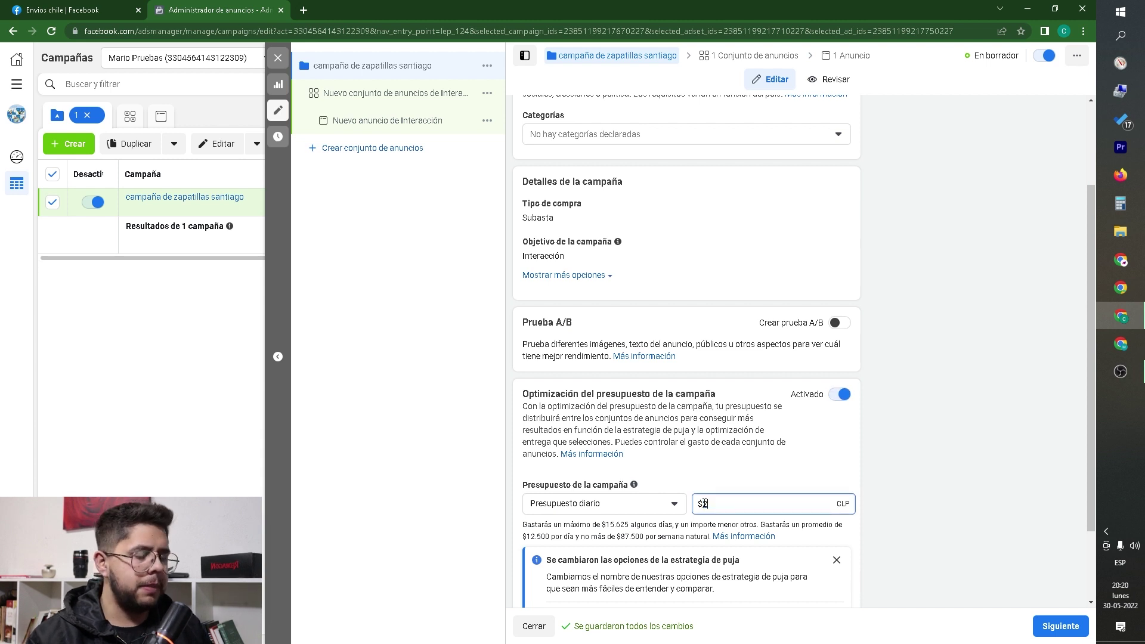
{"action": "key", "text": "BackSpace"}
{"action": "key", "text": "BackSpace"}
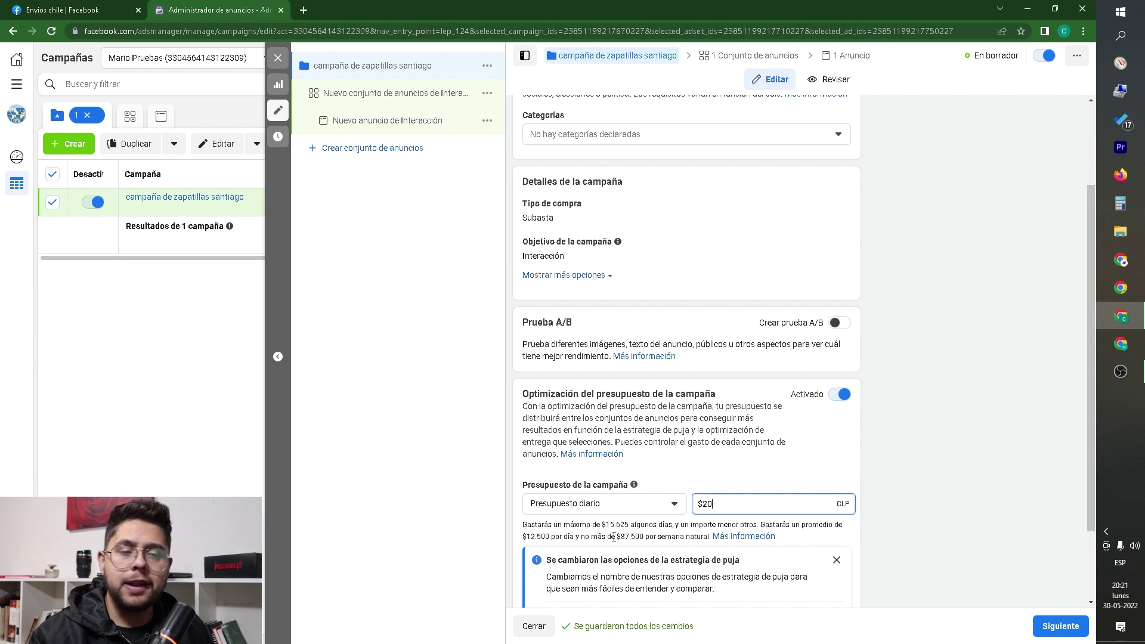
- Change the campaign budget to Presupuesto total with $20 CLP and dismiss the bid strategy notice
{"action": "left_click", "coordinate": [644, 506]}
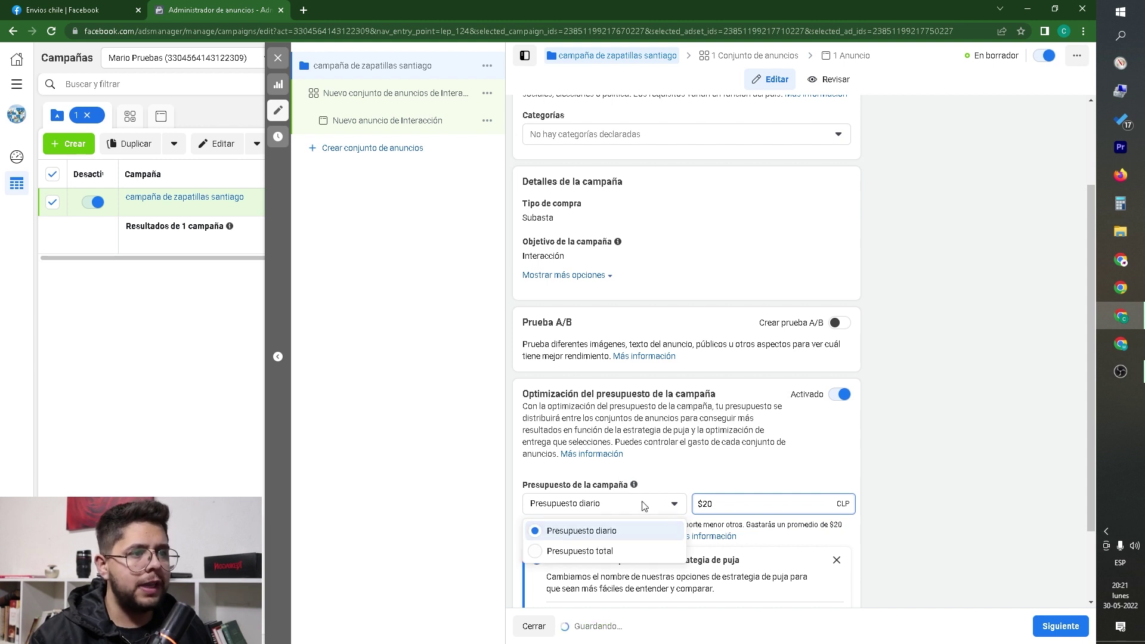
{"action": "left_click", "coordinate": [591, 551]}
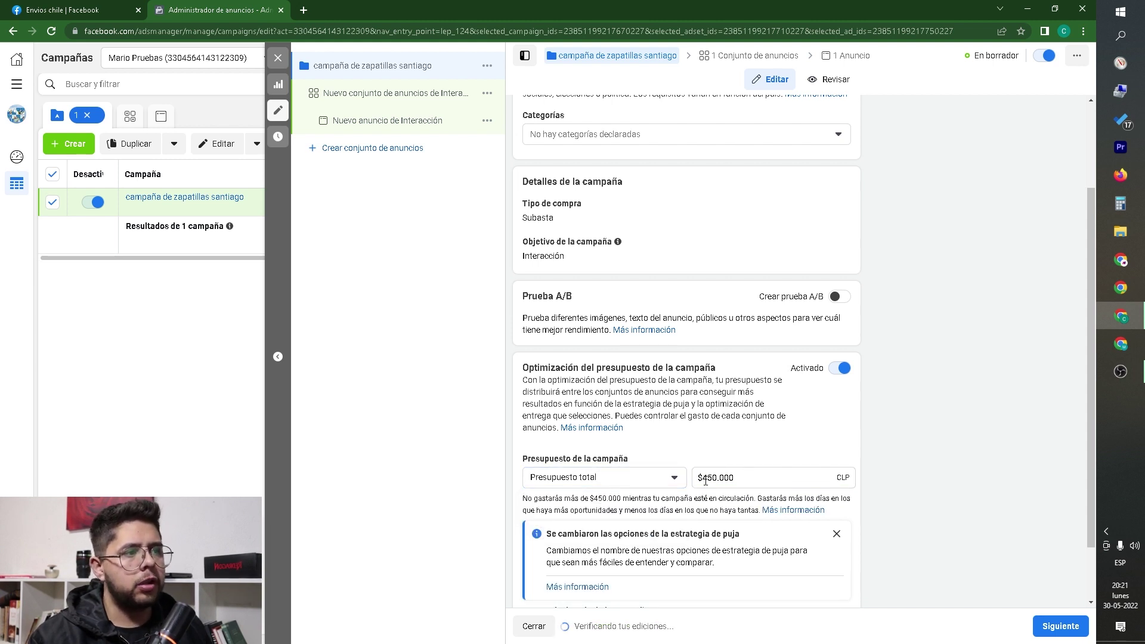
{"action": "double_click", "coordinate": [725, 482]}
{"action": "type", "text": "20"}
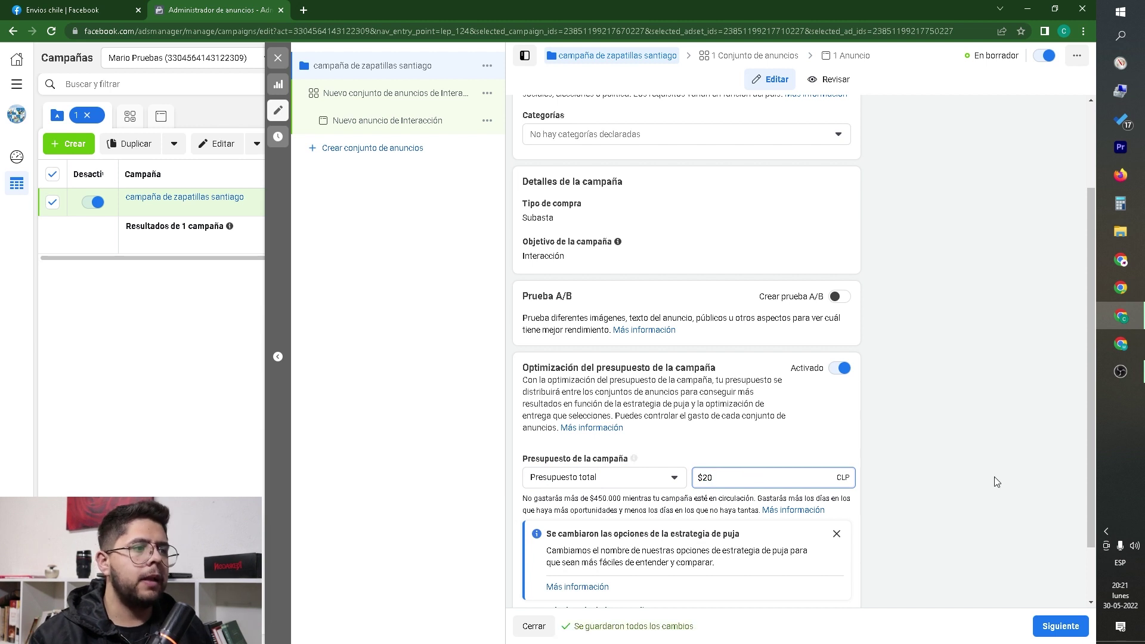
{"action": "left_click", "coordinate": [993, 478]}
{"action": "left_click", "coordinate": [836, 534]}
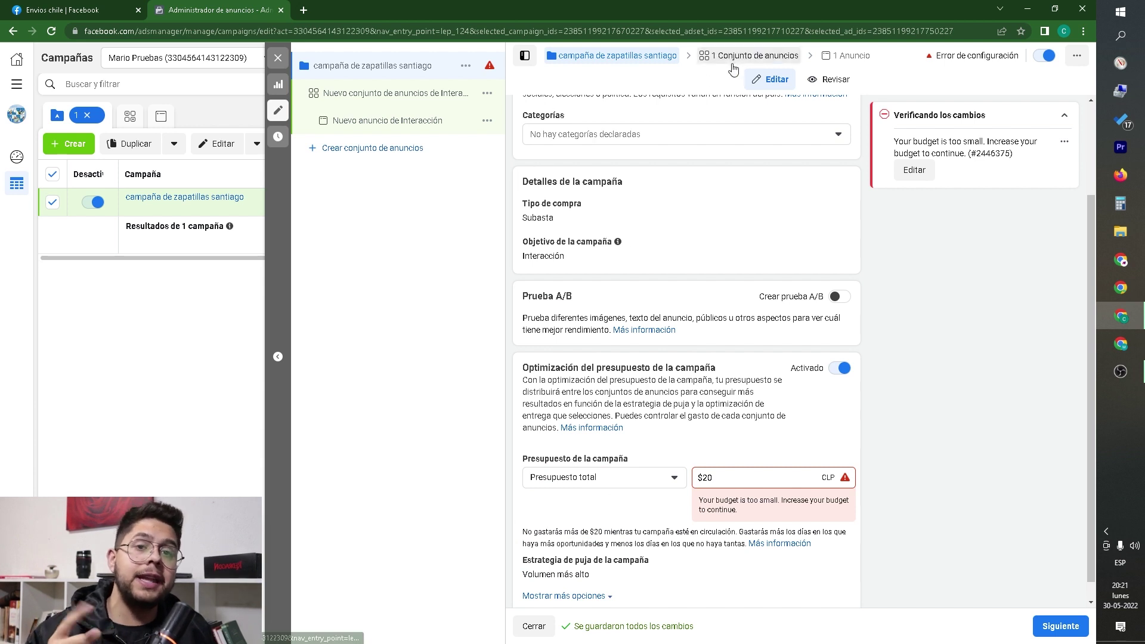
- Turn campaign budget optimization off again and continue to the ad set settings
{"action": "left_click", "coordinate": [639, 486]}
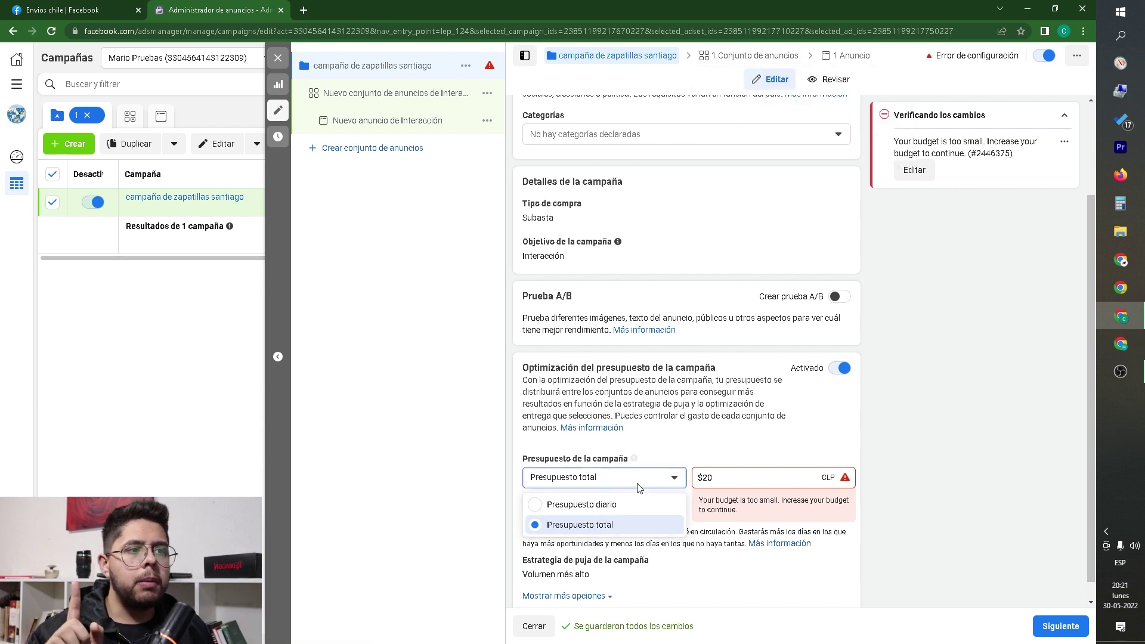
{"action": "left_click", "coordinate": [603, 505]}
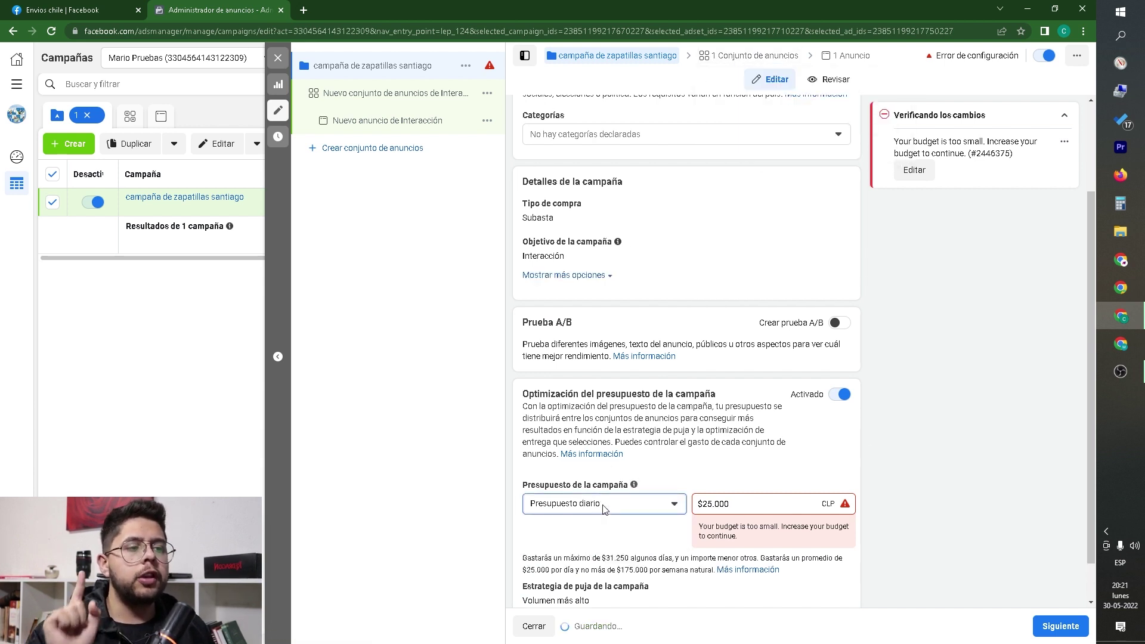
{"action": "left_click", "coordinate": [841, 395]}
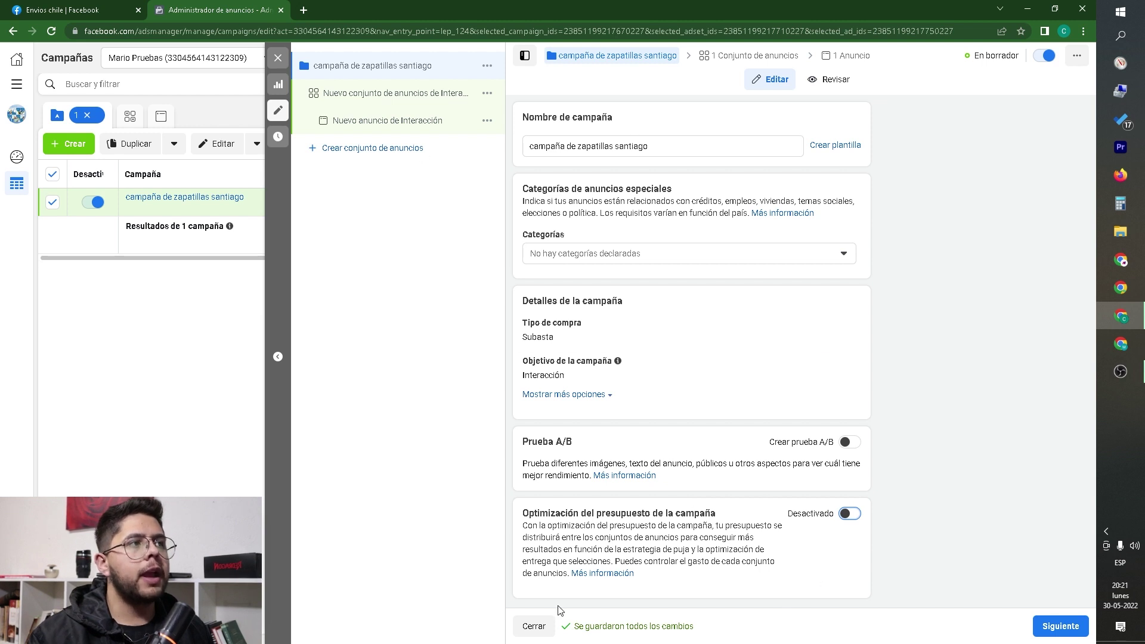
{"action": "left_click", "coordinate": [1051, 626]}
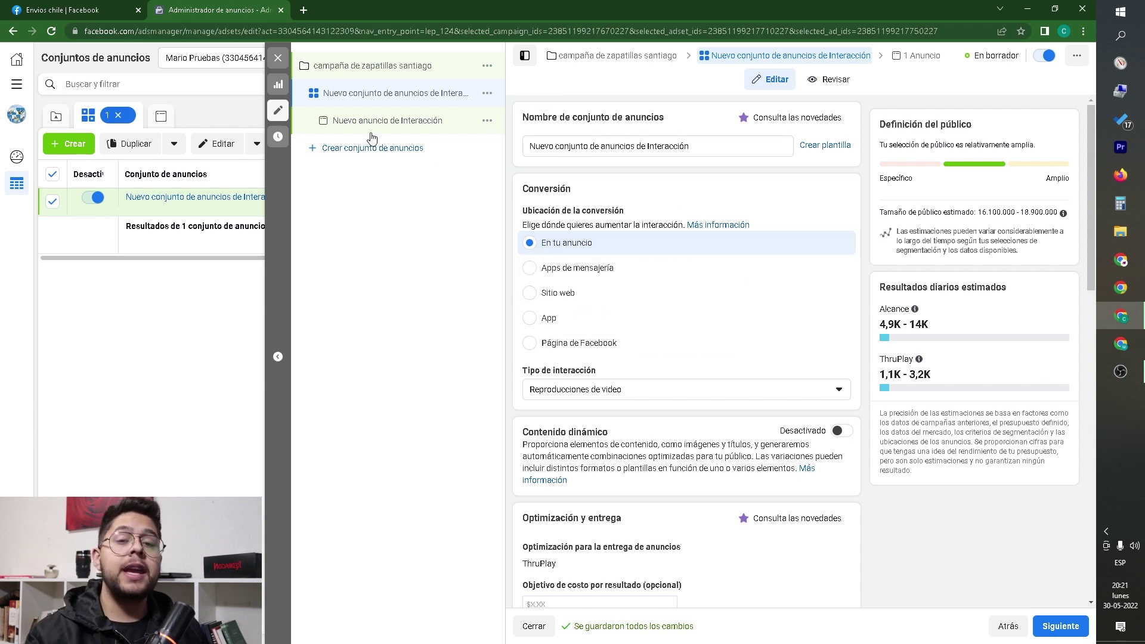
- Open the website alorizdigital.cl in a new browser tab
{"action": "left_click", "coordinate": [304, 11]}
{"action": "type", "text": "za"}
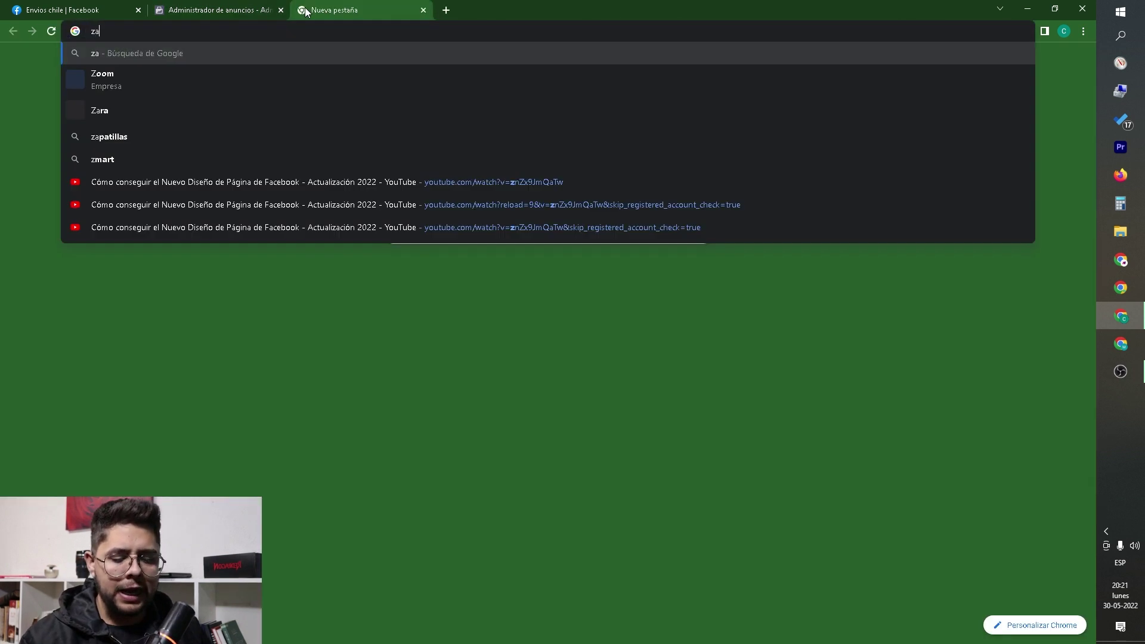
{"action": "key", "text": "BackSpace"}
{"action": "key", "text": "BackSpace"}
{"action": "type", "text": "alo"}
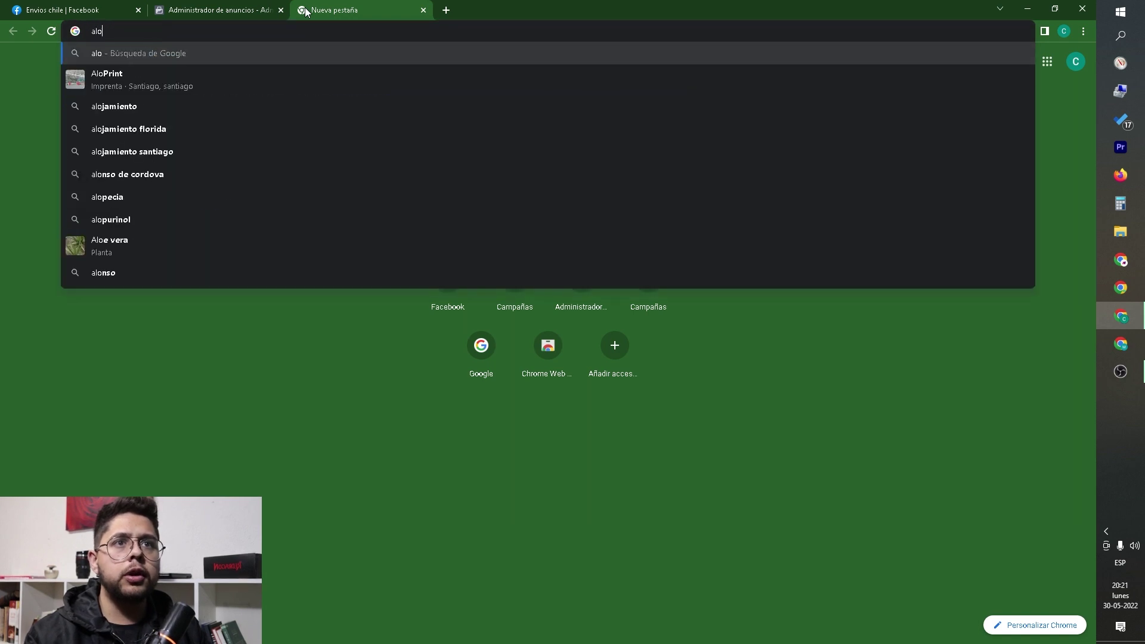
{"action": "type", "text": "riz"}
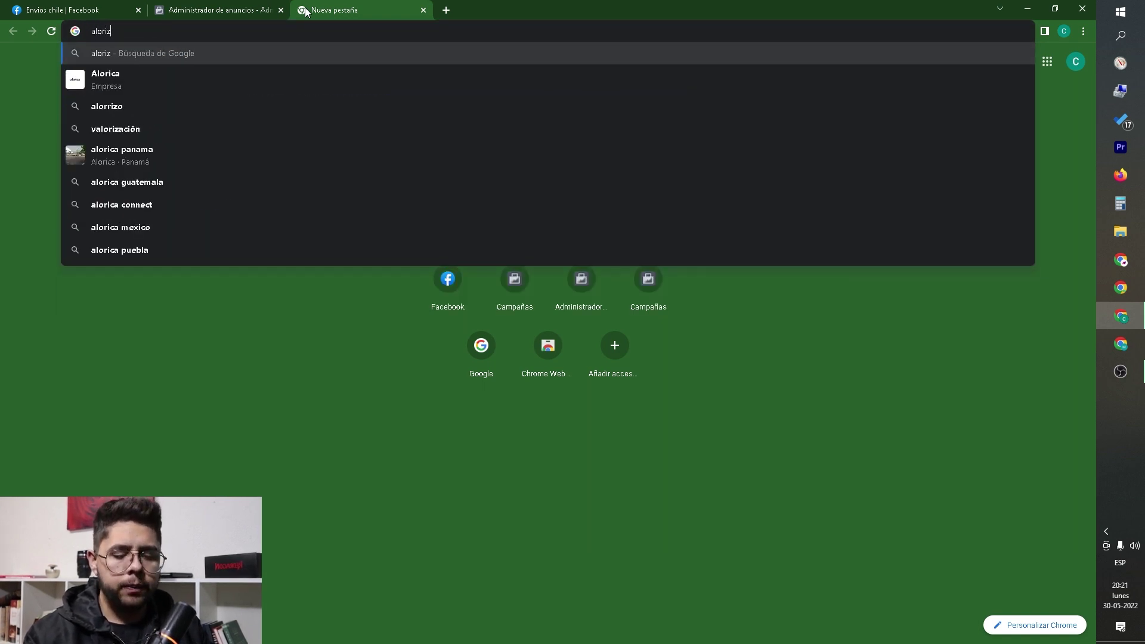
{"action": "type", "text": "digital.cl"}
{"action": "key", "text": "Return"}
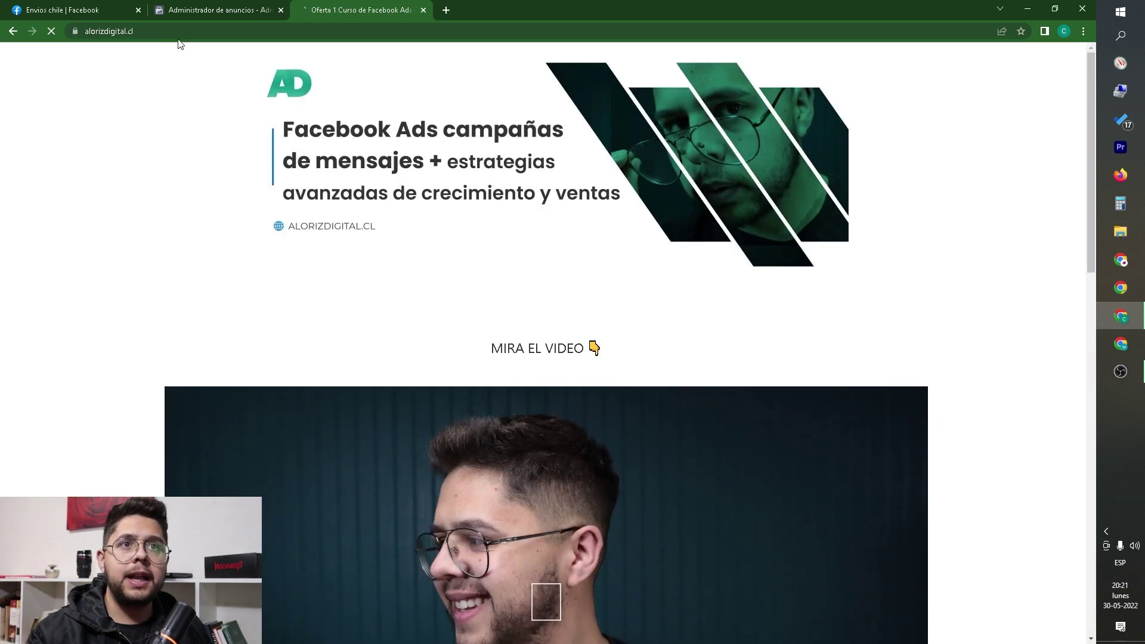
- Look through the course page's introduction and read the items under Beneficios
{"action": "scroll", "coordinate": [400, 175], "scroll_direction": "down", "scroll_amount": 5}
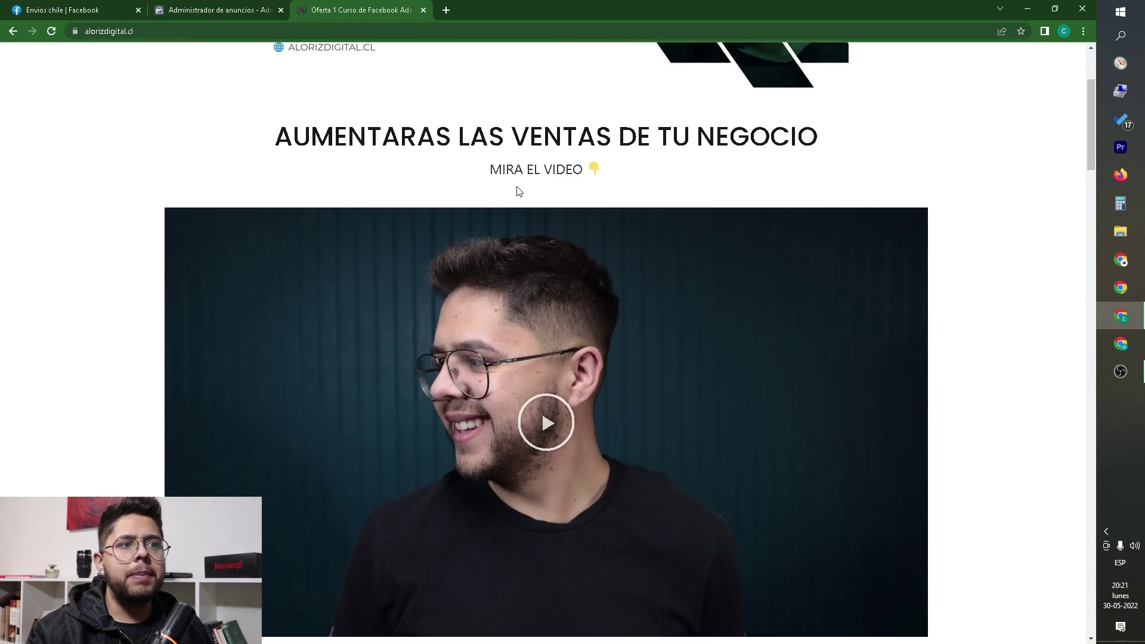
{"action": "scroll", "coordinate": [609, 281], "scroll_direction": "up", "scroll_amount": 5}
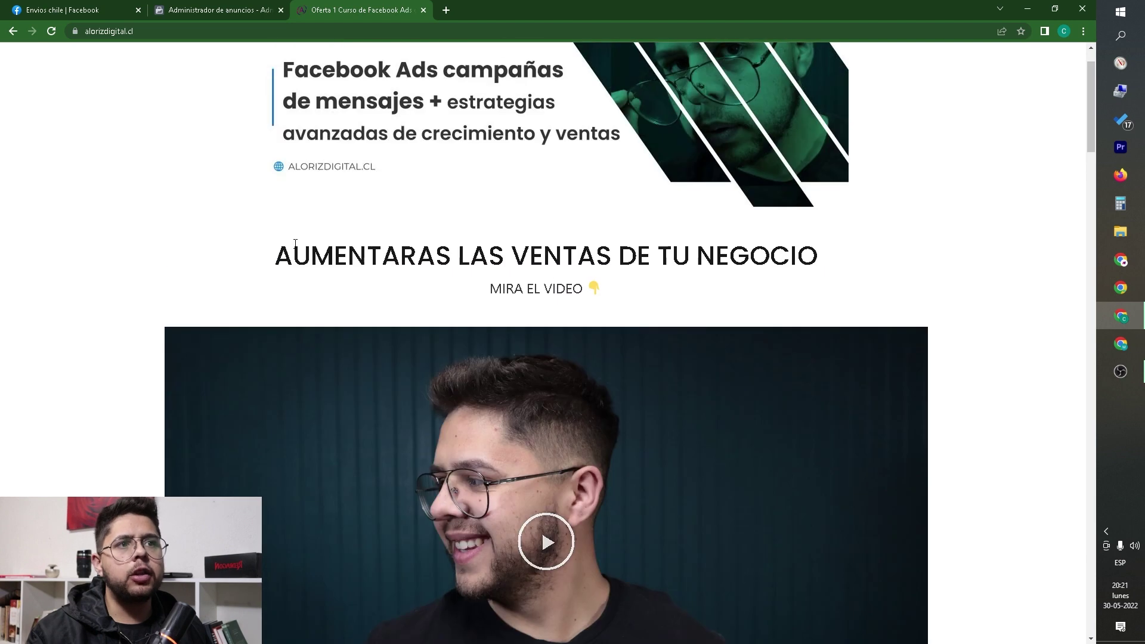
{"action": "scroll", "coordinate": [343, 249], "scroll_direction": "down", "scroll_amount": 10}
{"action": "scroll", "coordinate": [343, 249], "scroll_direction": "down", "scroll_amount": 1}
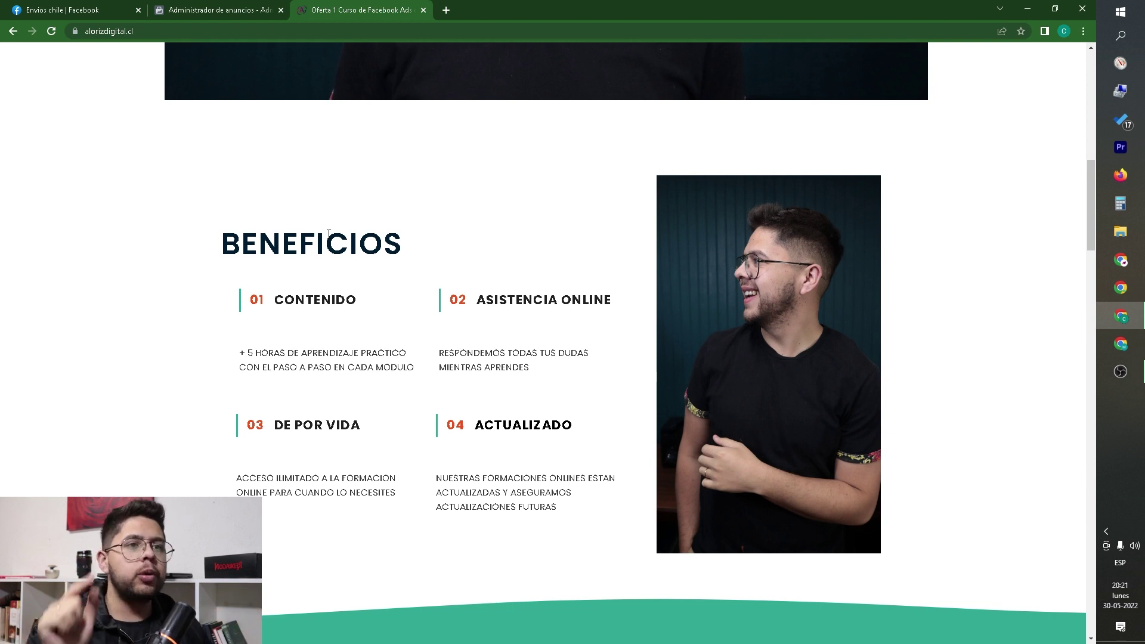
{"action": "left_click_drag", "start_coordinate": [212, 340], "coordinate": [361, 361]}
{"action": "left_click_drag", "start_coordinate": [248, 353], "coordinate": [501, 378]}
{"action": "left_click", "coordinate": [418, 354]}
{"action": "scroll", "coordinate": [477, 378], "scroll_direction": "down", "scroll_amount": 1}
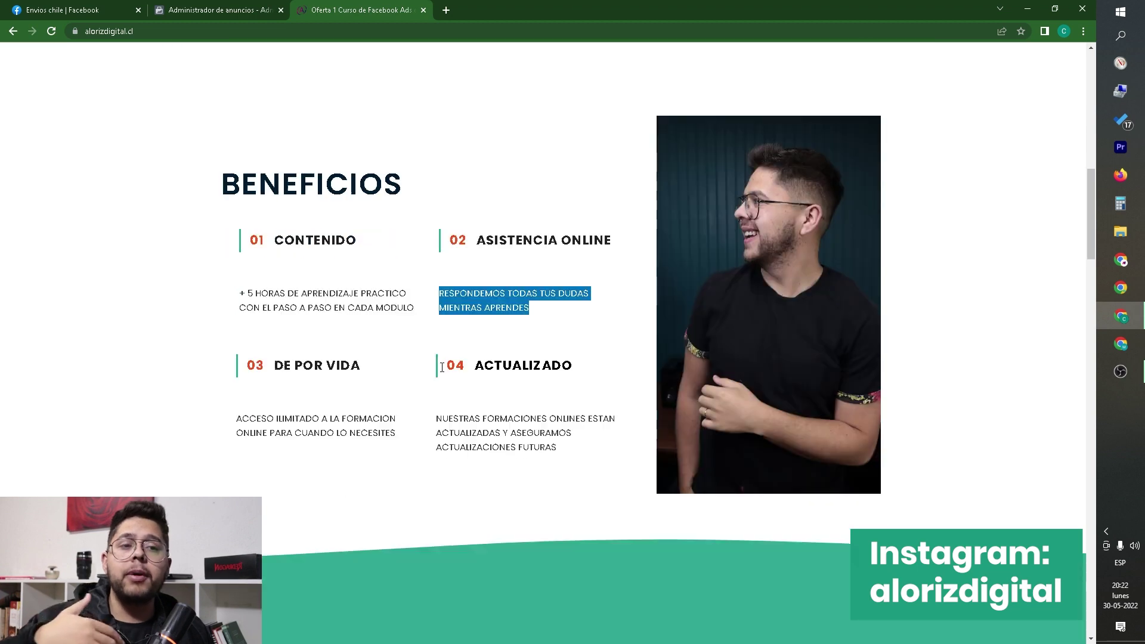
{"action": "scroll", "coordinate": [359, 396], "scroll_direction": "down", "scroll_amount": 2}
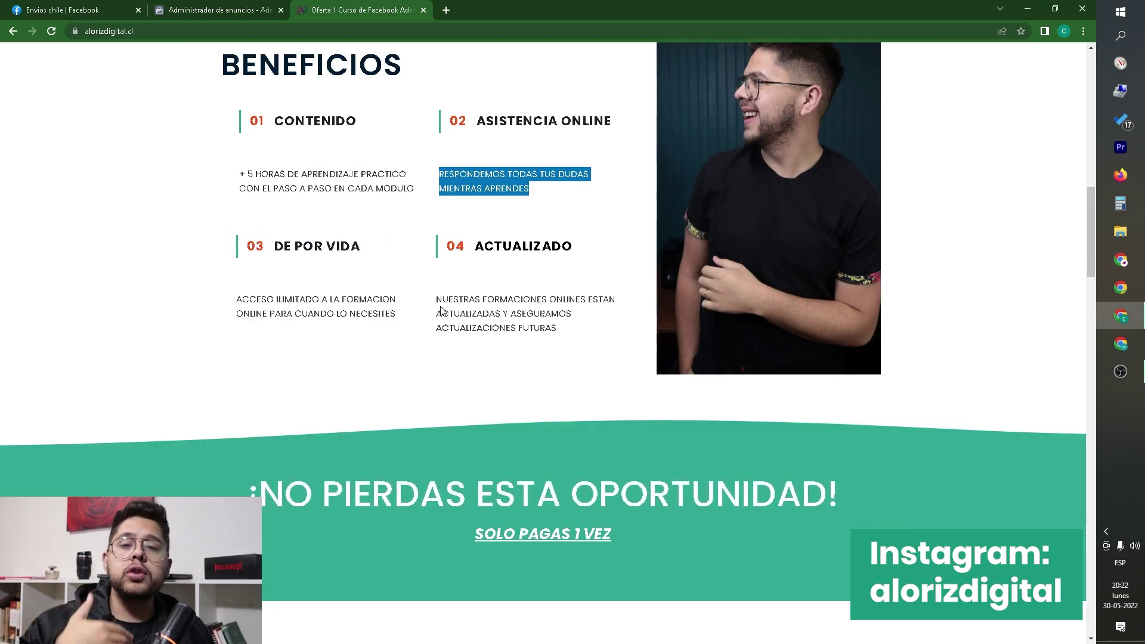
{"action": "scroll", "coordinate": [394, 319], "scroll_direction": "down", "scroll_amount": 1}
- Examine the items and prices listed under "Valor del contenido del curso"
{"action": "scroll", "coordinate": [391, 317], "scroll_direction": "down", "scroll_amount": 5}
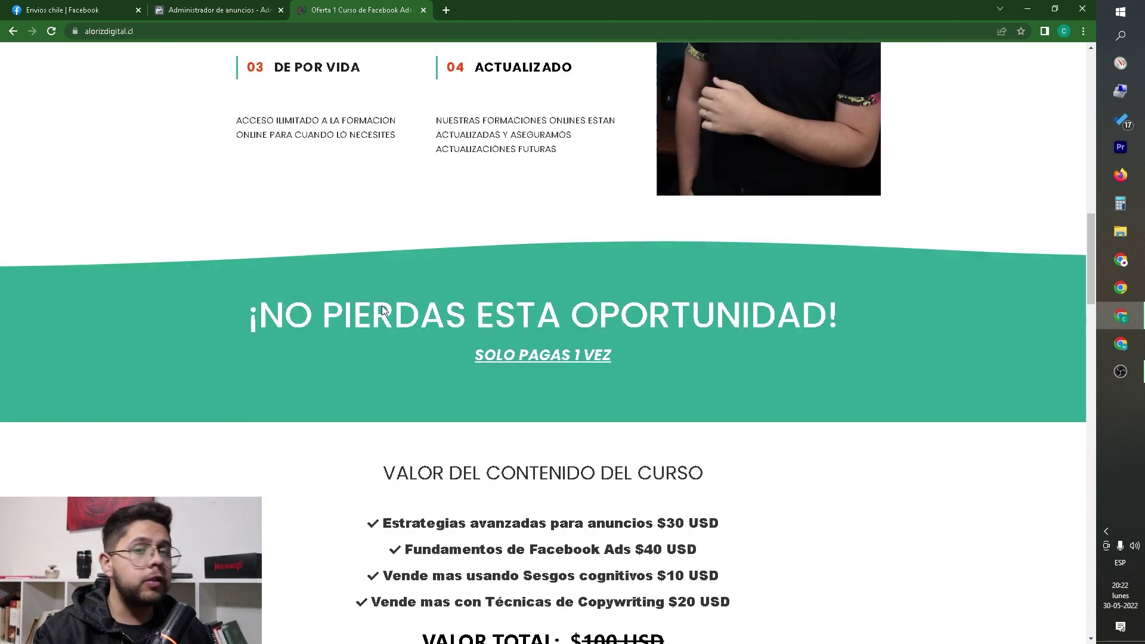
{"action": "left_click_drag", "start_coordinate": [392, 345], "coordinate": [699, 349]}
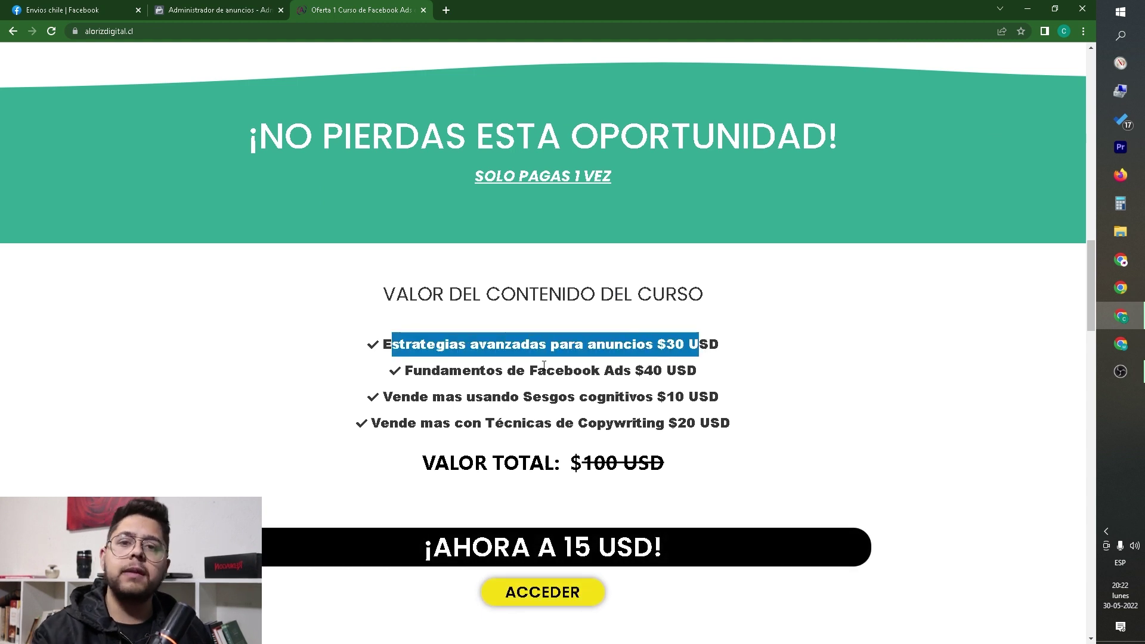
{"action": "left_click", "coordinate": [502, 386]}
{"action": "left_click_drag", "start_coordinate": [404, 373], "coordinate": [634, 376]}
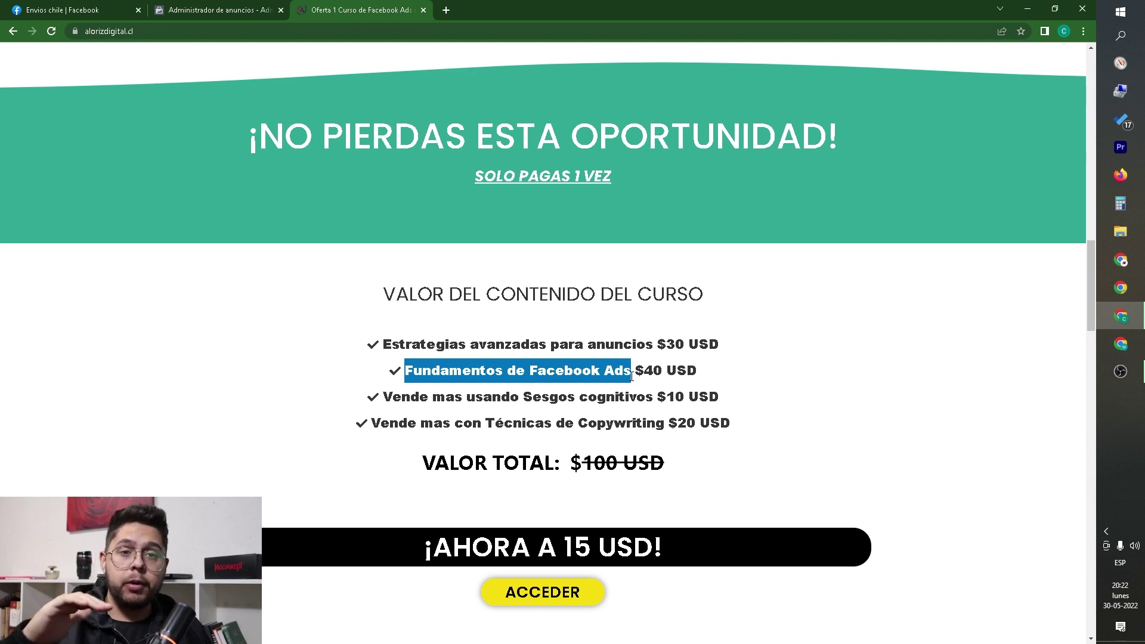
{"action": "left_click", "coordinate": [539, 403]}
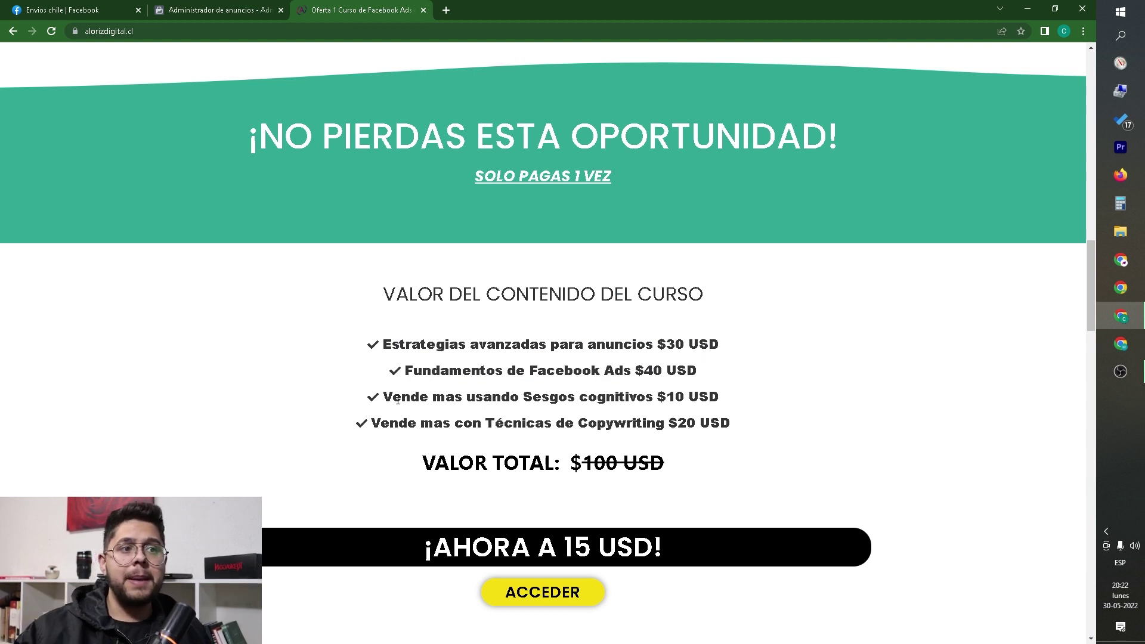
{"action": "left_click_drag", "start_coordinate": [393, 398], "coordinate": [475, 398]}
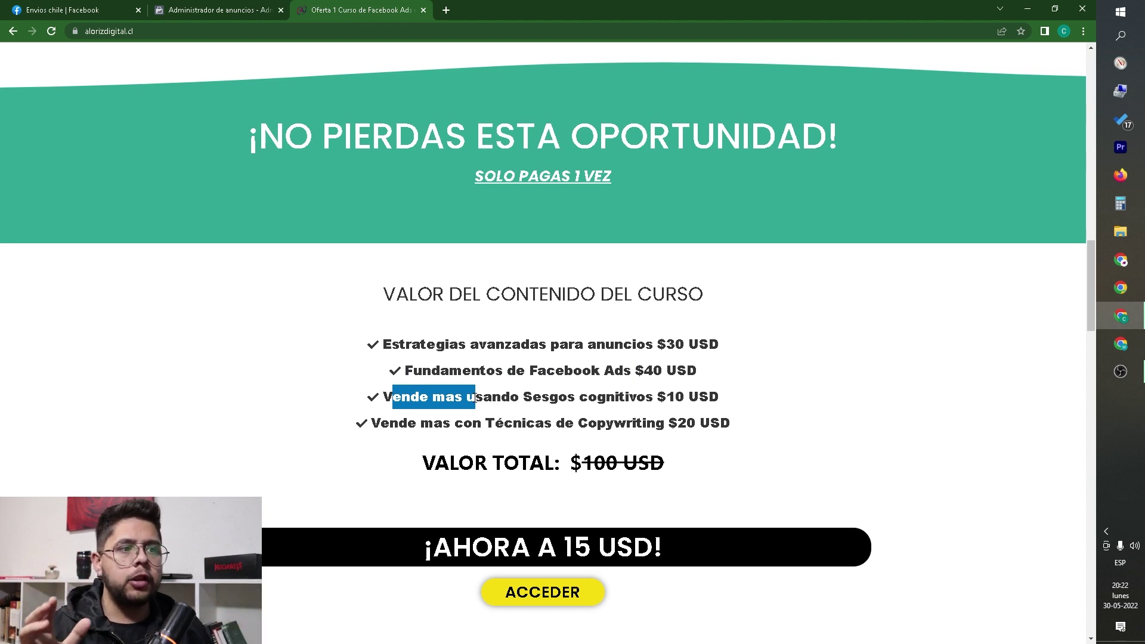
{"action": "left_click", "coordinate": [460, 444]}
{"action": "left_click_drag", "start_coordinate": [381, 426], "coordinate": [513, 425]}
{"action": "left_click", "coordinate": [587, 408]}
{"action": "left_click_drag", "start_coordinate": [644, 395], "coordinate": [542, 392]}
{"action": "scroll", "coordinate": [514, 371], "scroll_direction": "down", "scroll_amount": 2}
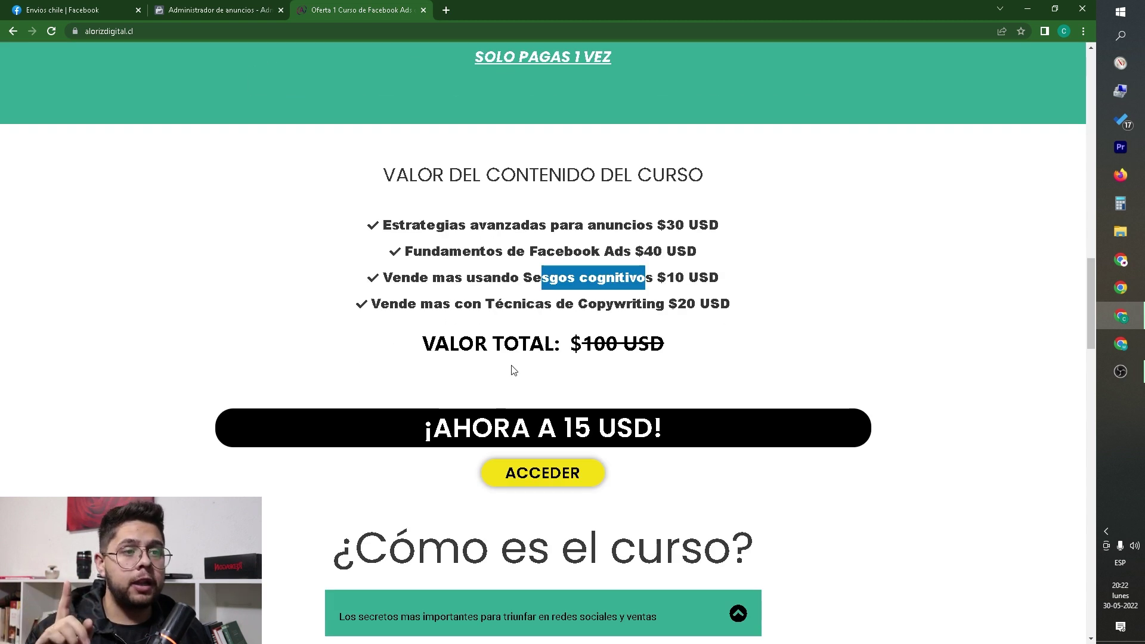
- Review the course modules under "¿Cómo es el curso?", expanding their lesson lists through "Públicos de Facebook Ads", and return to the video
{"action": "scroll", "coordinate": [544, 341], "scroll_direction": "down", "scroll_amount": 4}
{"action": "left_click", "coordinate": [736, 374]}
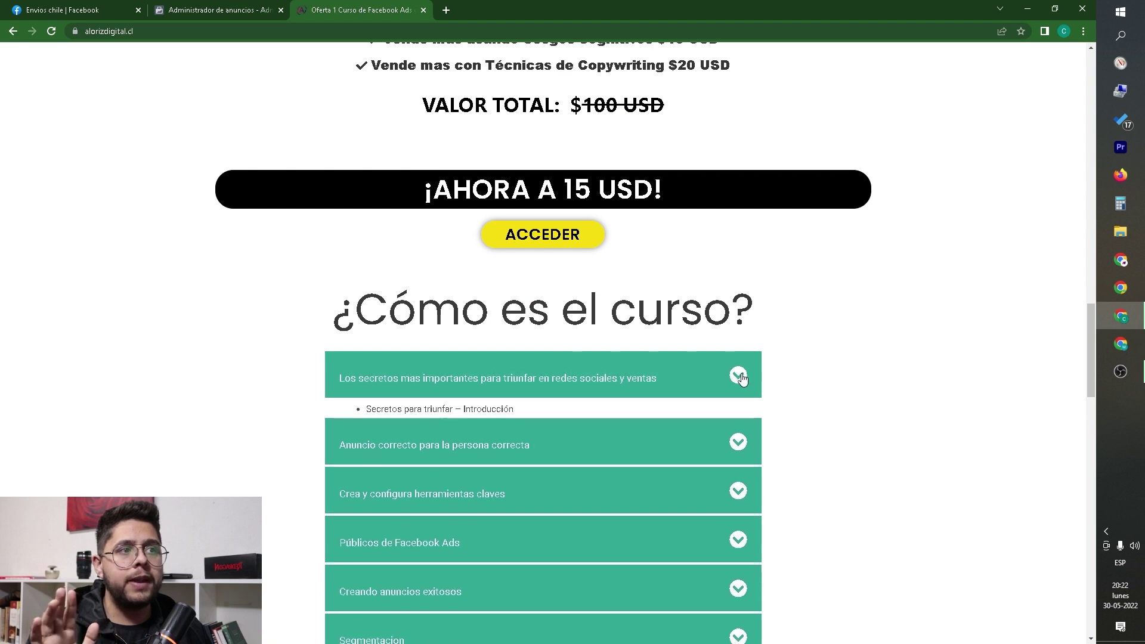
{"action": "left_click", "coordinate": [736, 377]}
{"action": "scroll", "coordinate": [735, 385], "scroll_direction": "down", "scroll_amount": 2}
{"action": "left_click", "coordinate": [737, 462]}
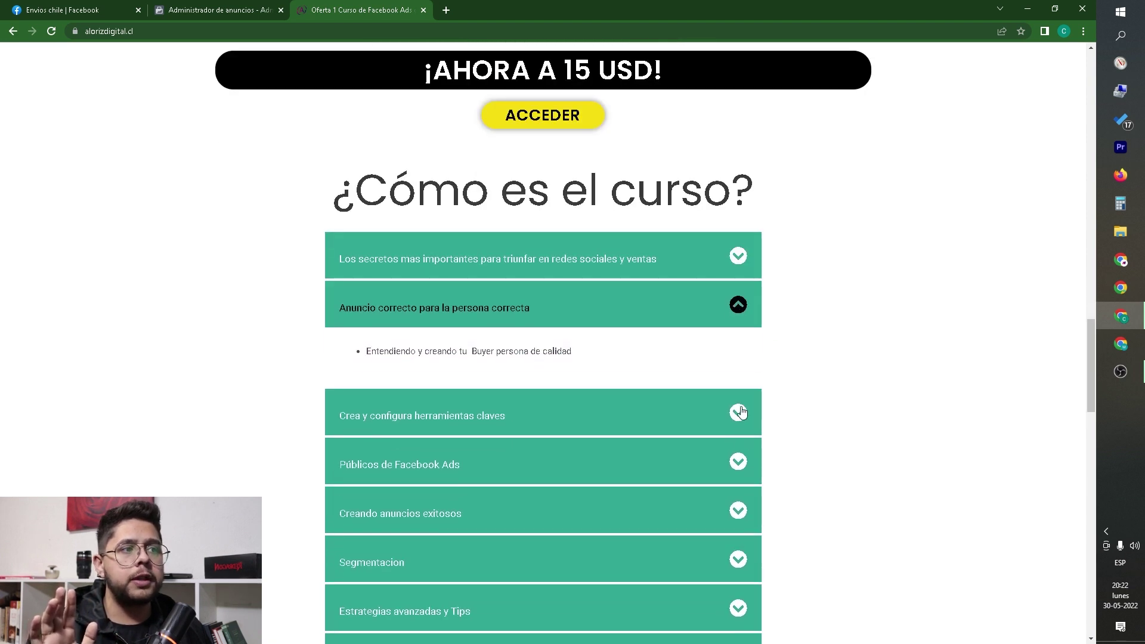
{"action": "left_click", "coordinate": [738, 413]}
{"action": "scroll", "coordinate": [667, 469], "scroll_direction": "down", "scroll_amount": 1}
{"action": "left_click", "coordinate": [667, 469]}
{"action": "scroll", "coordinate": [667, 470], "scroll_direction": "down", "scroll_amount": 3}
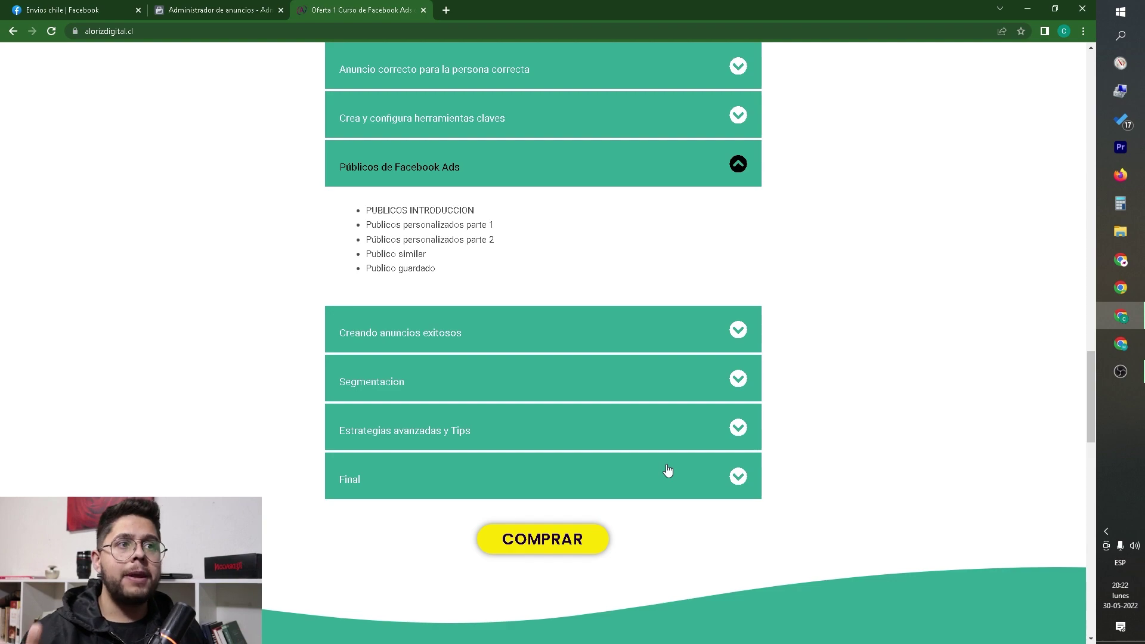
{"action": "scroll", "coordinate": [669, 472], "scroll_direction": "up", "scroll_amount": 15}
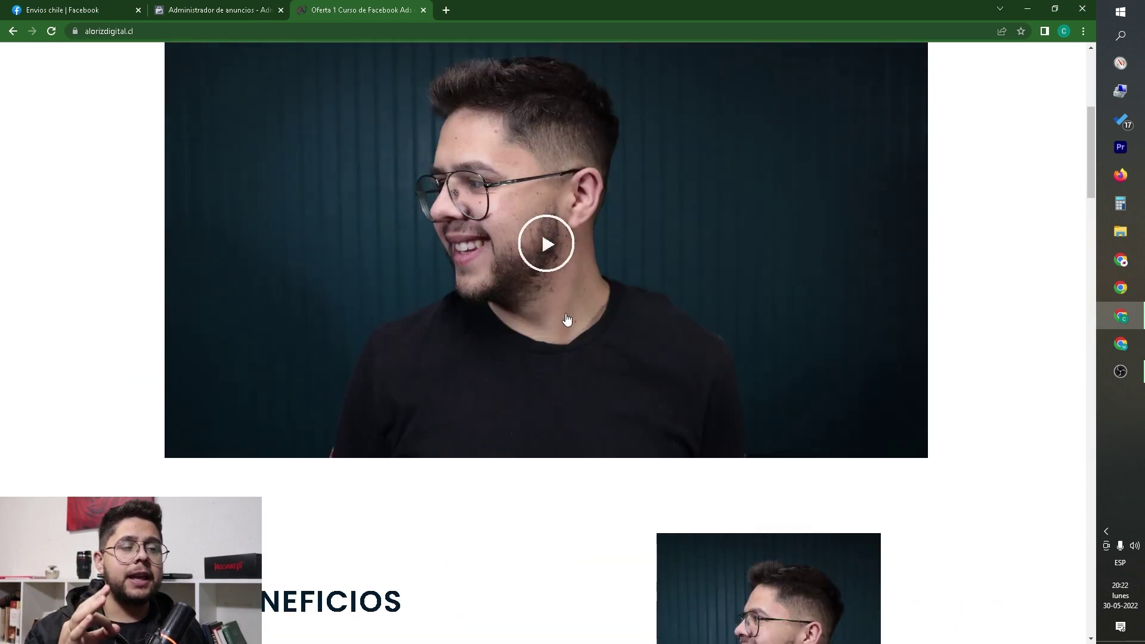
- Play the course introduction video briefly and review the course's value list and current offer price
{"action": "left_click", "coordinate": [568, 320]}
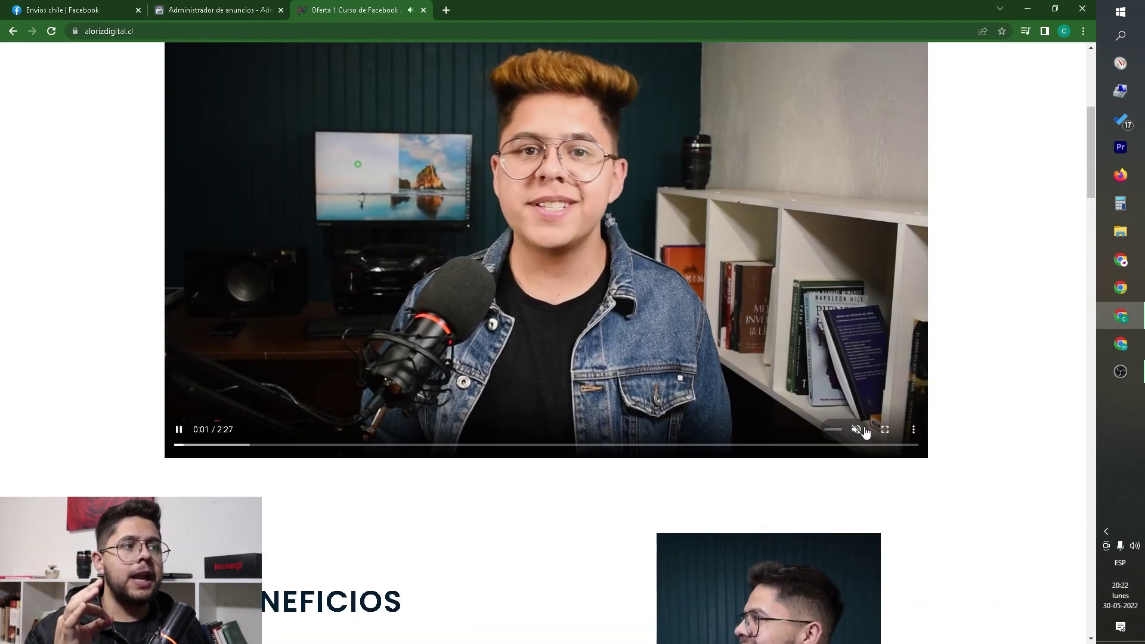
{"action": "scroll", "coordinate": [680, 269], "scroll_direction": "down", "scroll_amount": 14}
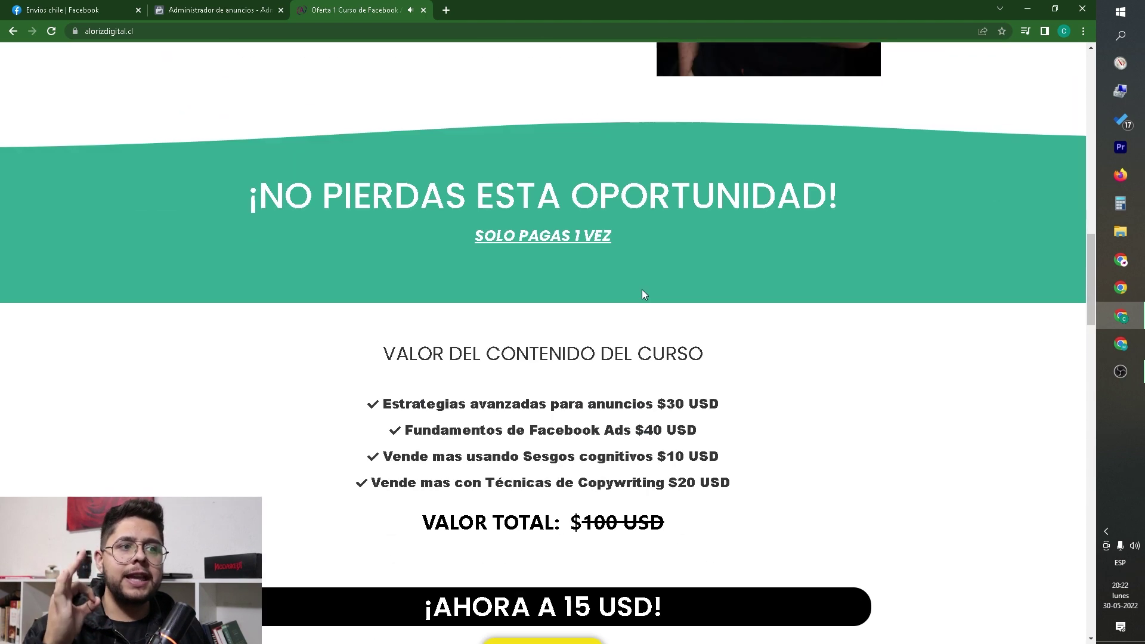
{"action": "scroll", "coordinate": [641, 288], "scroll_direction": "down", "scroll_amount": 3}
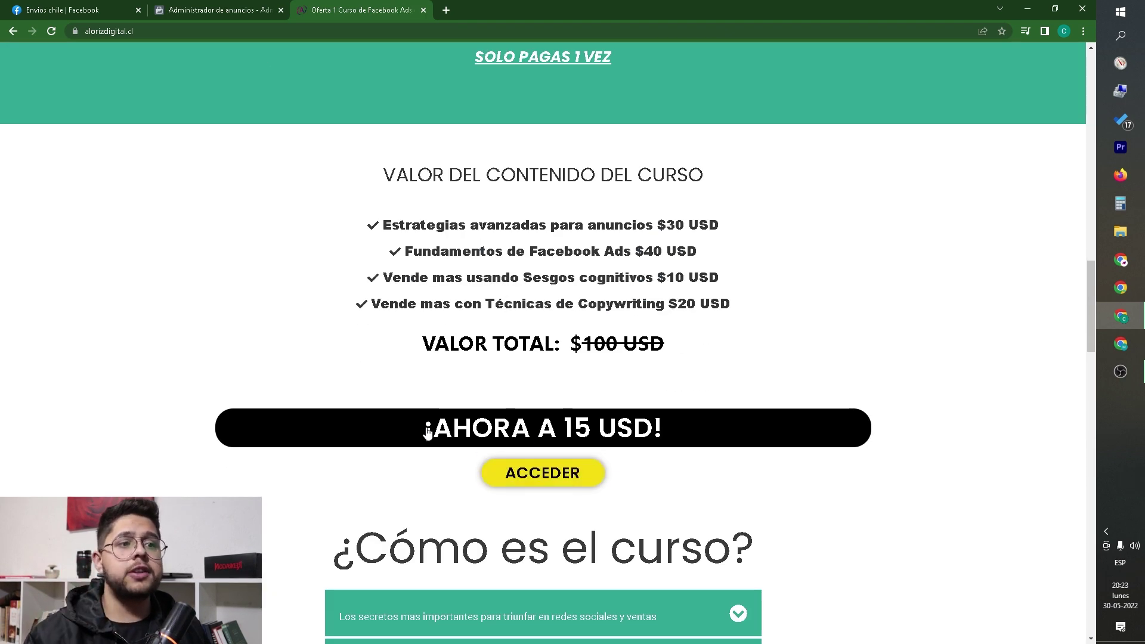
- Open the course's checkout page and review its payment methods and instalment options
{"action": "left_click", "coordinate": [540, 475]}
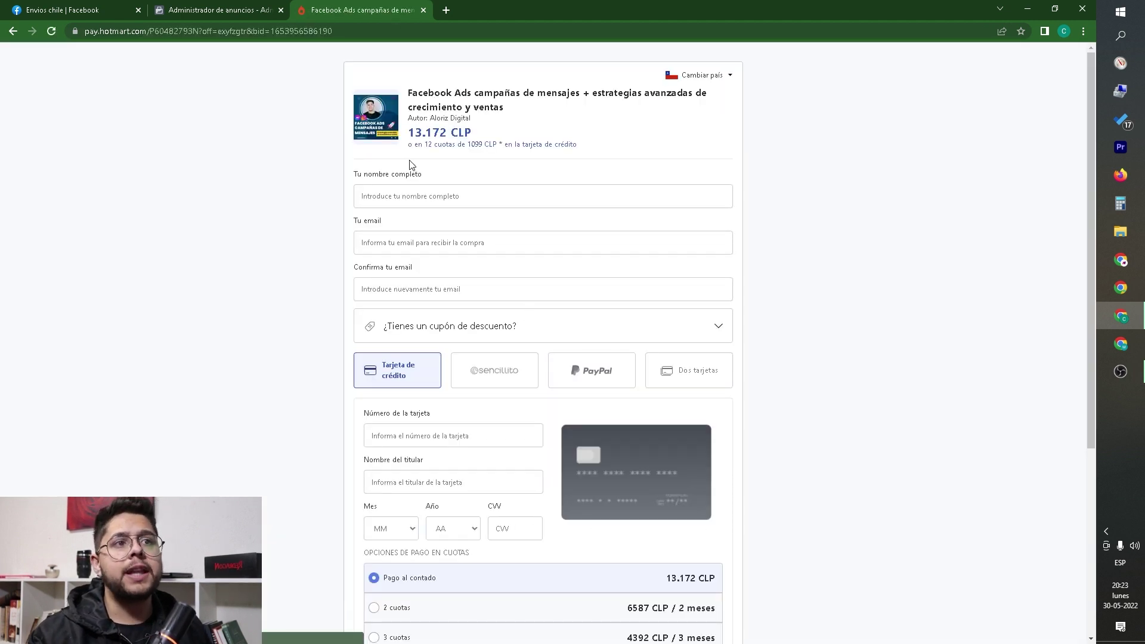
{"action": "scroll", "coordinate": [514, 358], "scroll_direction": "down", "scroll_amount": 4}
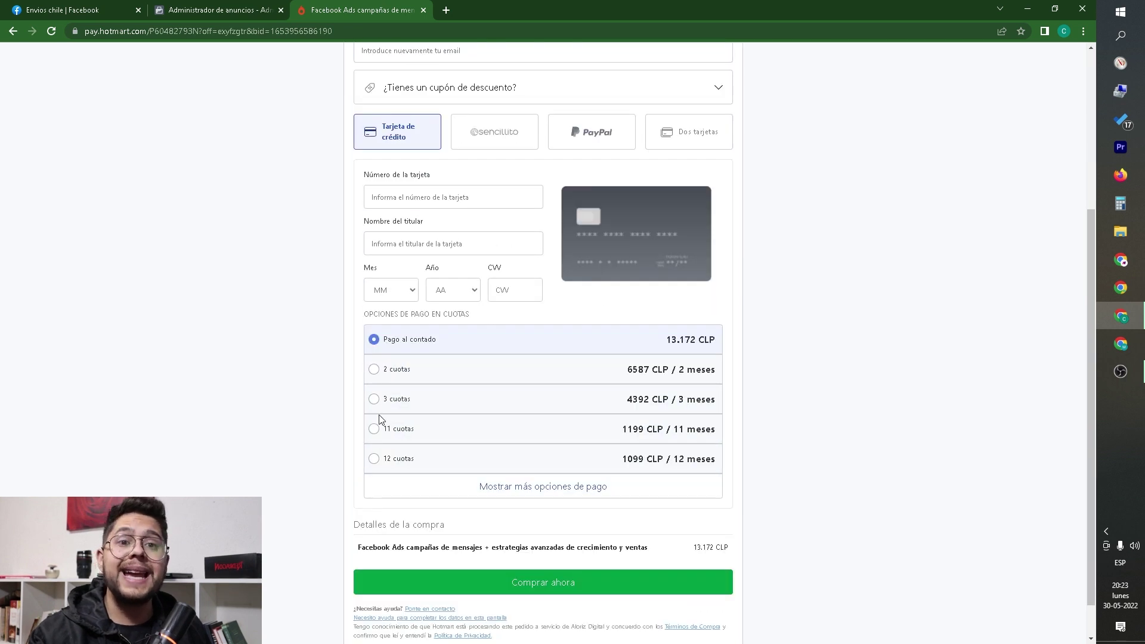
{"action": "scroll", "coordinate": [340, 335], "scroll_direction": "up", "scroll_amount": 4}
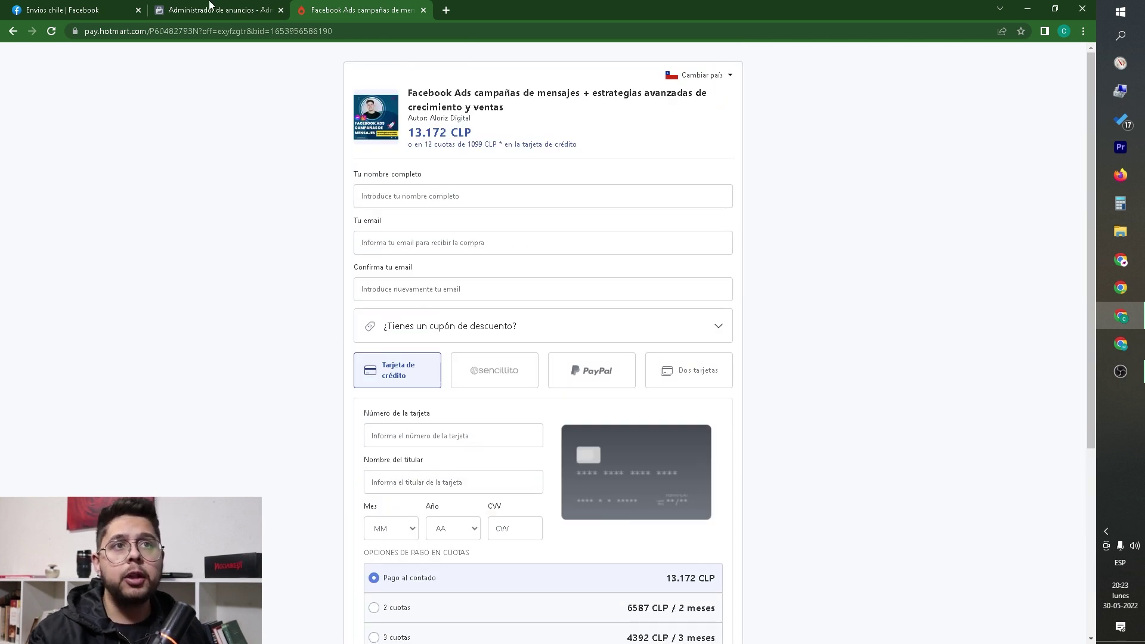
- Return to Ads Manager and rename the ad set as "Conjunto de anuncios 1"
{"action": "left_click", "coordinate": [87, 5]}
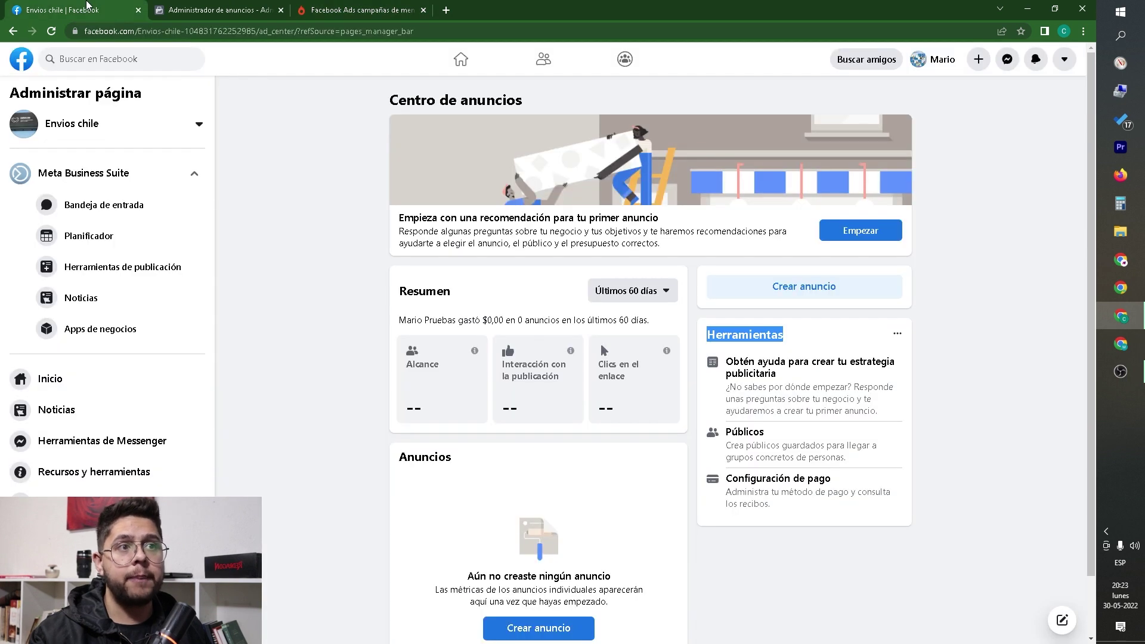
{"action": "left_click", "coordinate": [221, 10]}
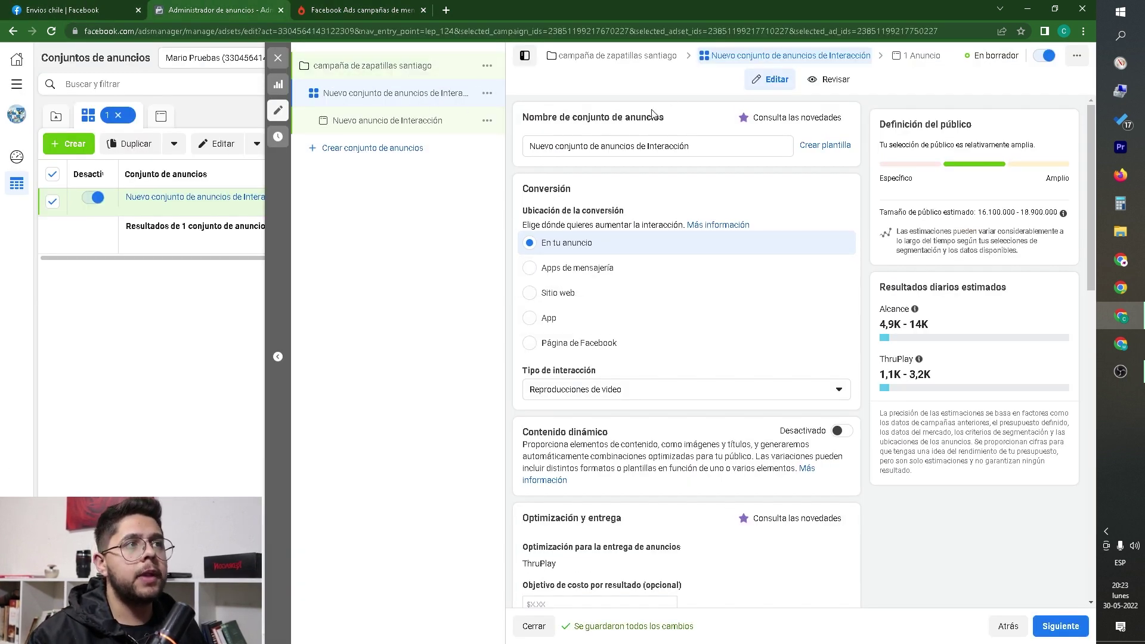
{"action": "left_click_drag", "start_coordinate": [691, 146], "coordinate": [666, 129]}
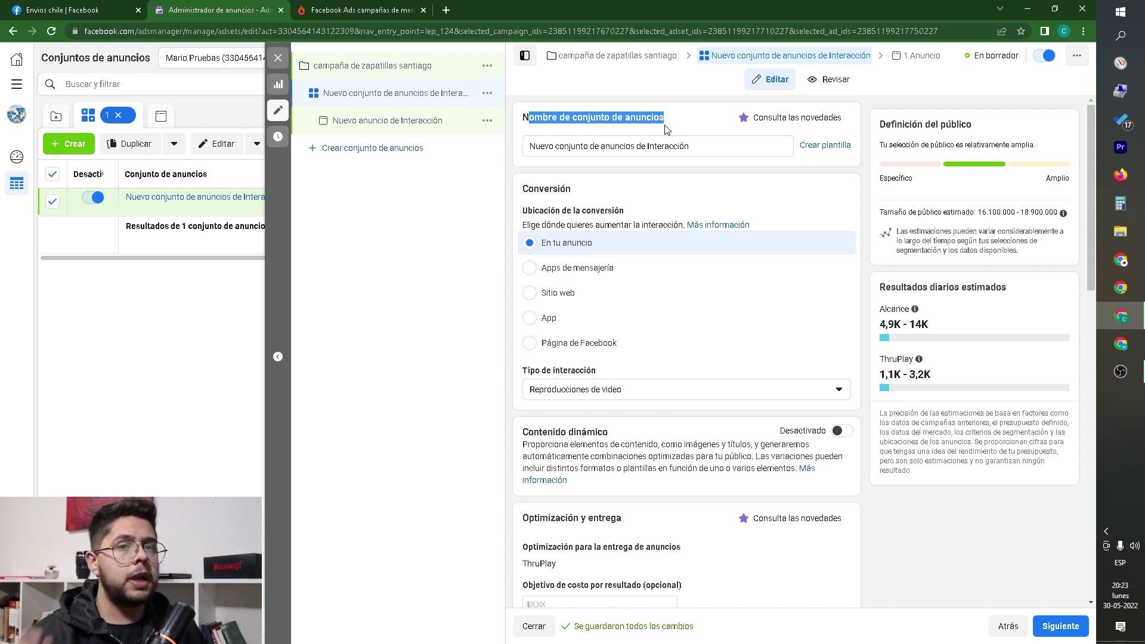
{"action": "left_click_drag", "start_coordinate": [709, 143], "coordinate": [527, 138]}
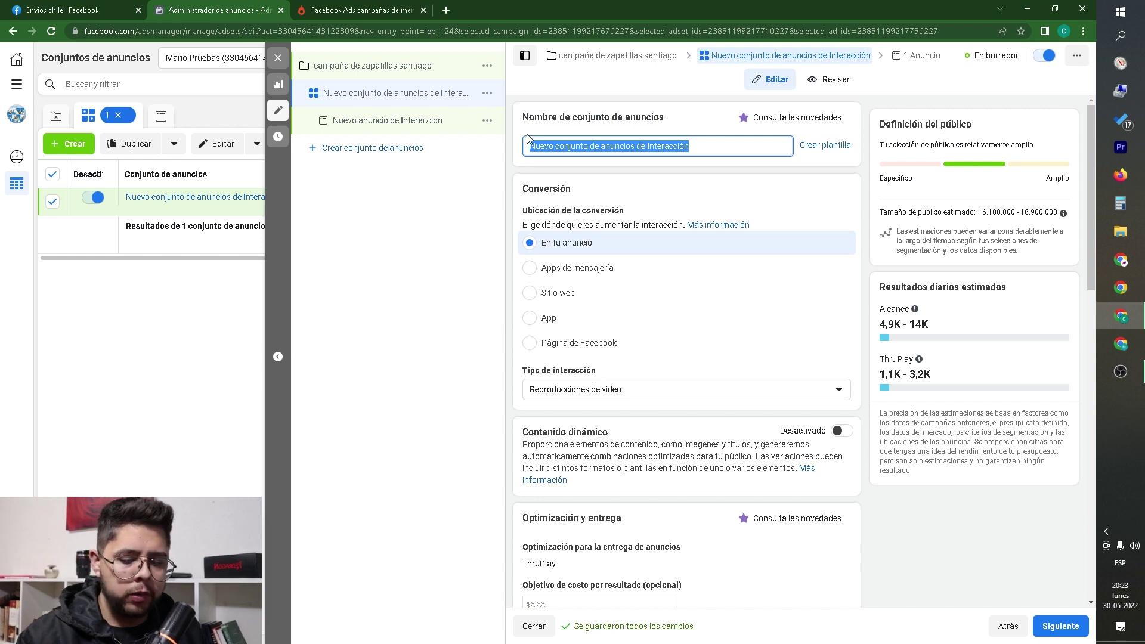
{"action": "type", "text": "Conjunto"}
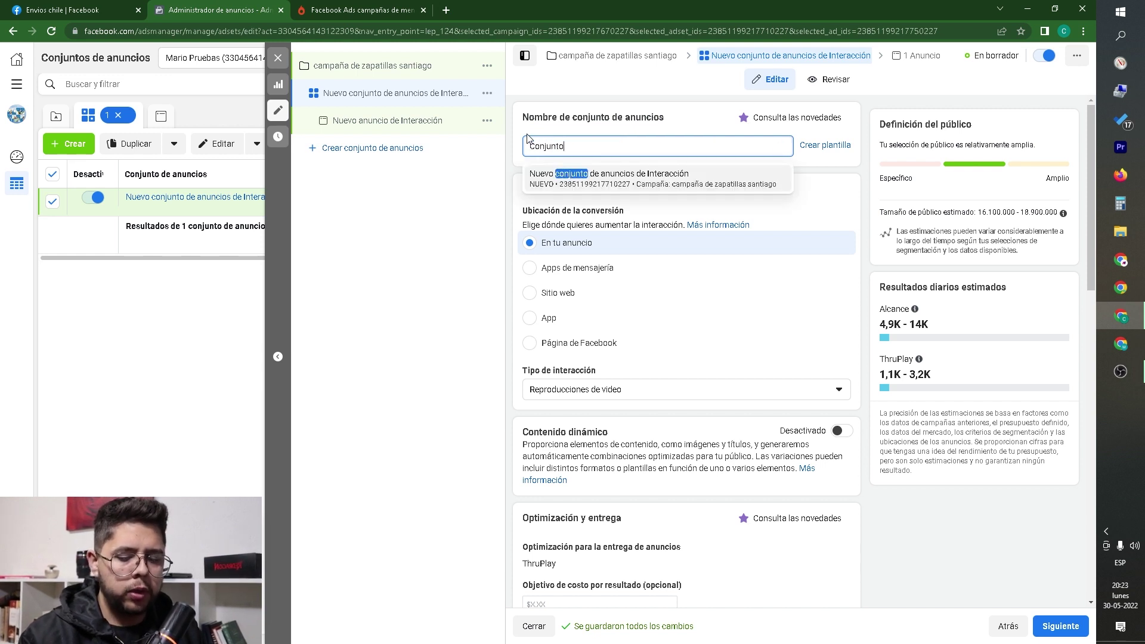
{"action": "type", "text": " de anuncio"}
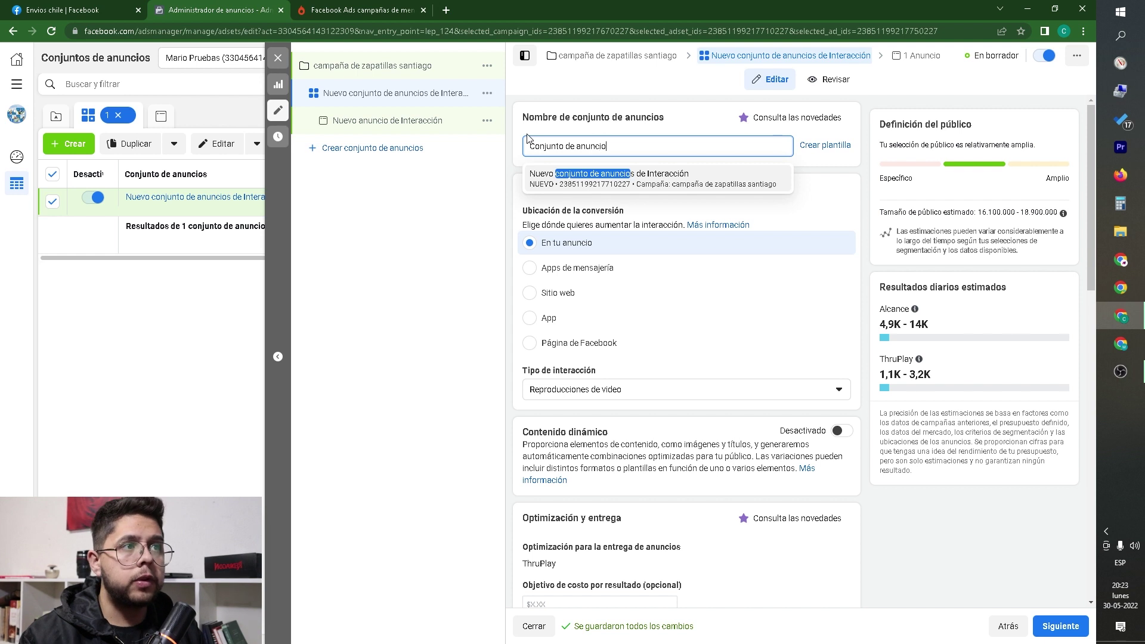
{"action": "type", "text": "s 1"}
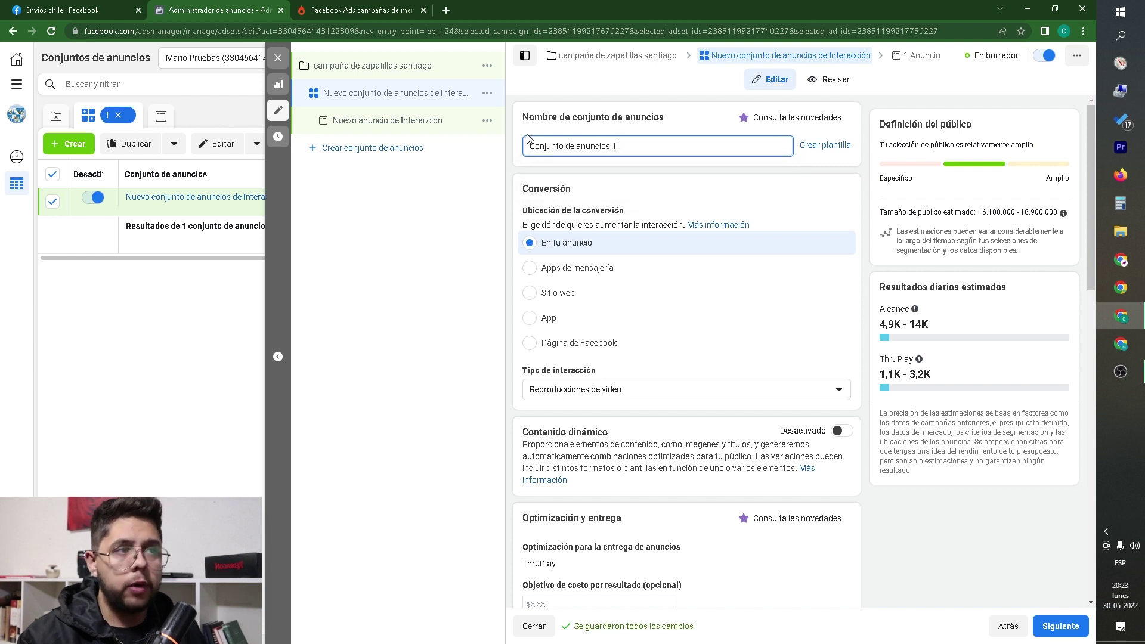
{"action": "left_click", "coordinate": [661, 179]}
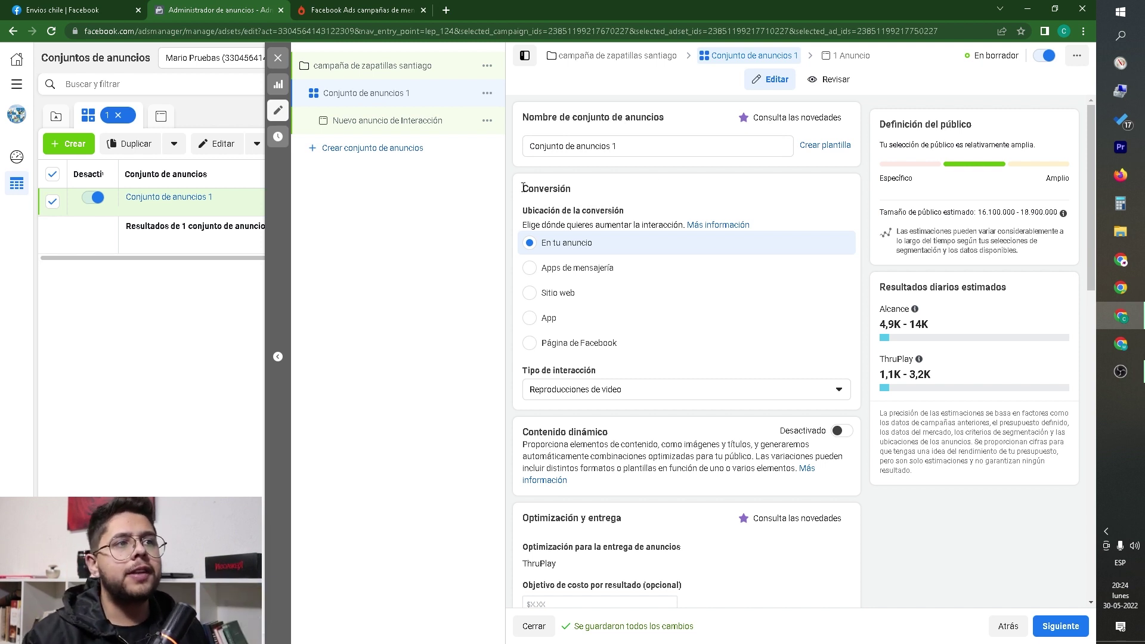
- Set the ad set's conversion location to Apps de mensajería and review the available messaging apps and accounts
{"action": "left_click_drag", "start_coordinate": [523, 189], "coordinate": [572, 191]}
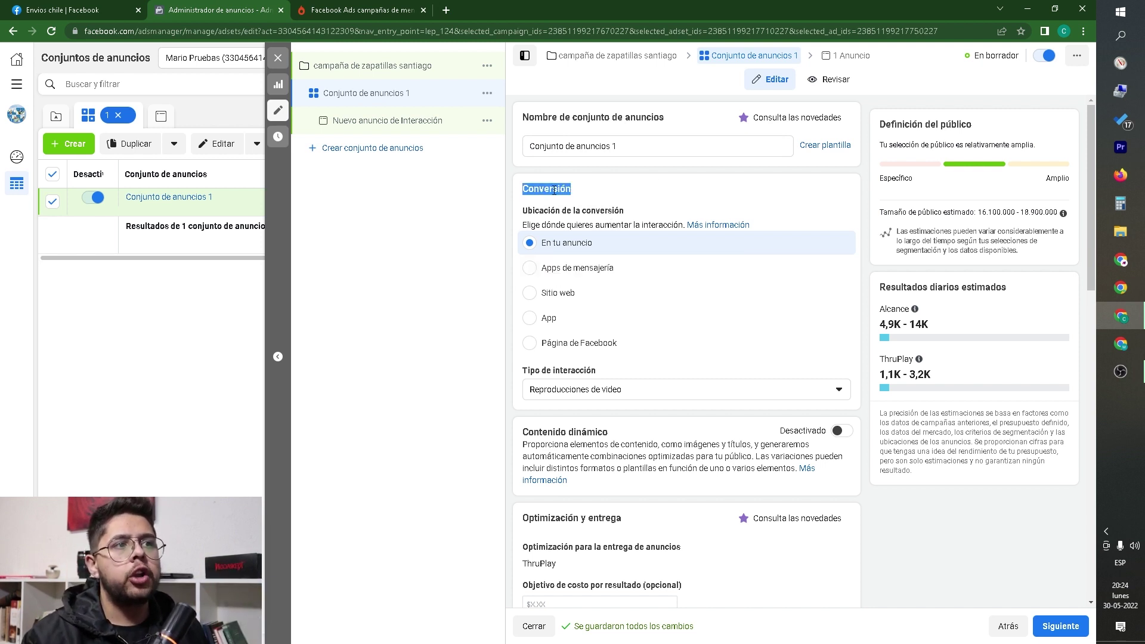
{"action": "left_click", "coordinate": [530, 270]}
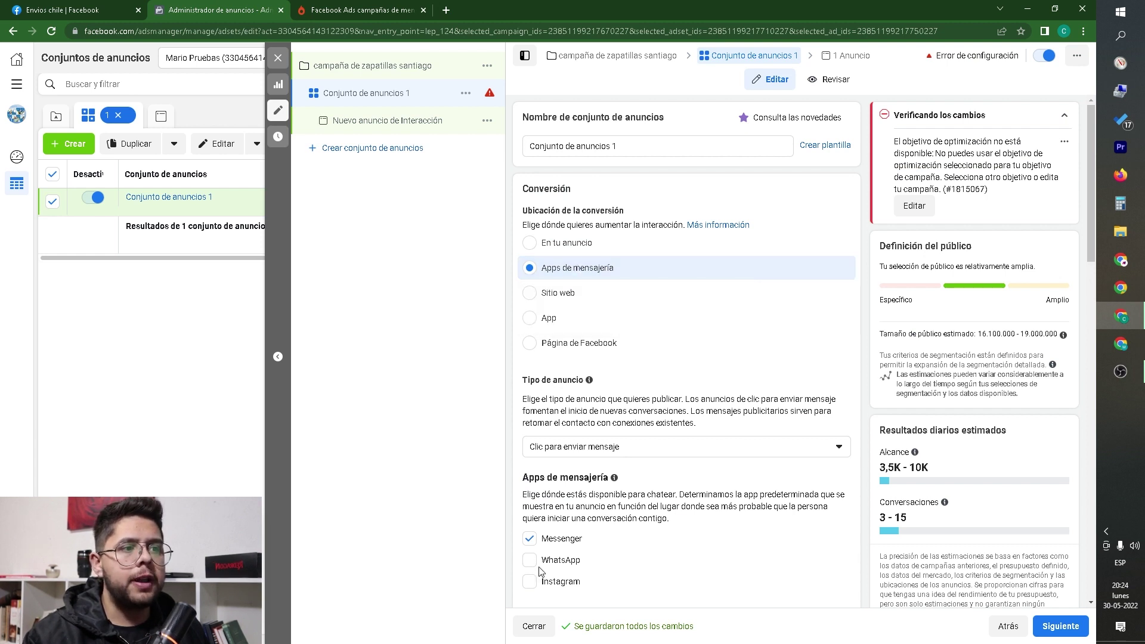
{"action": "left_click_drag", "start_coordinate": [530, 482], "coordinate": [629, 490]}
{"action": "left_click", "coordinate": [640, 506]}
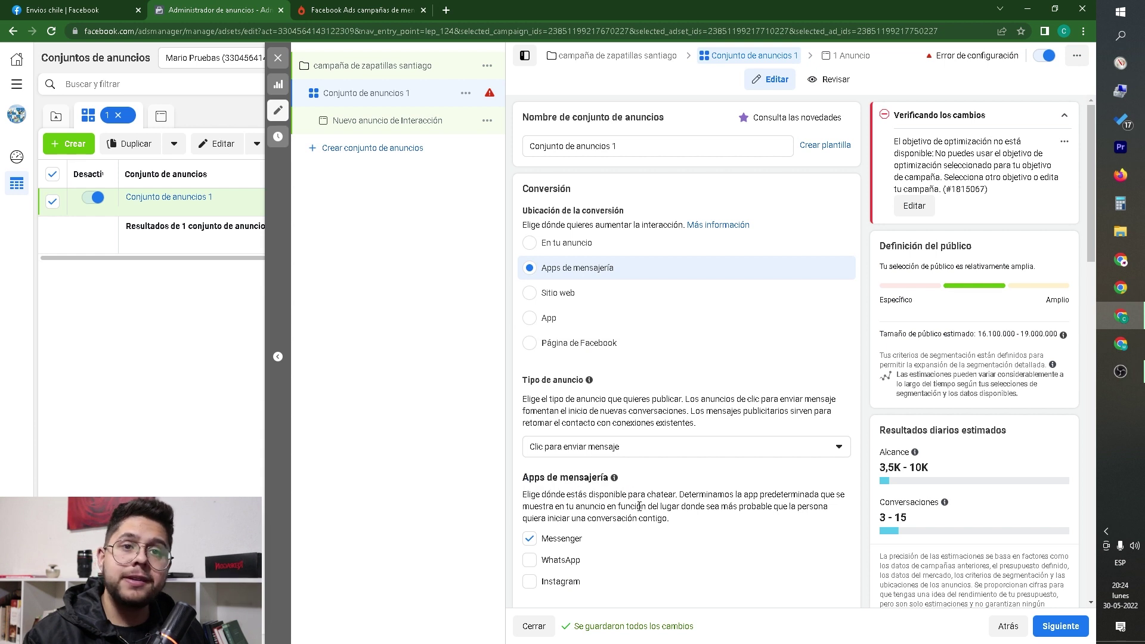
{"action": "left_click_drag", "start_coordinate": [601, 541], "coordinate": [541, 586]}
{"action": "left_click", "coordinate": [651, 547]}
{"action": "scroll", "coordinate": [654, 528], "scroll_direction": "down", "scroll_amount": 1}
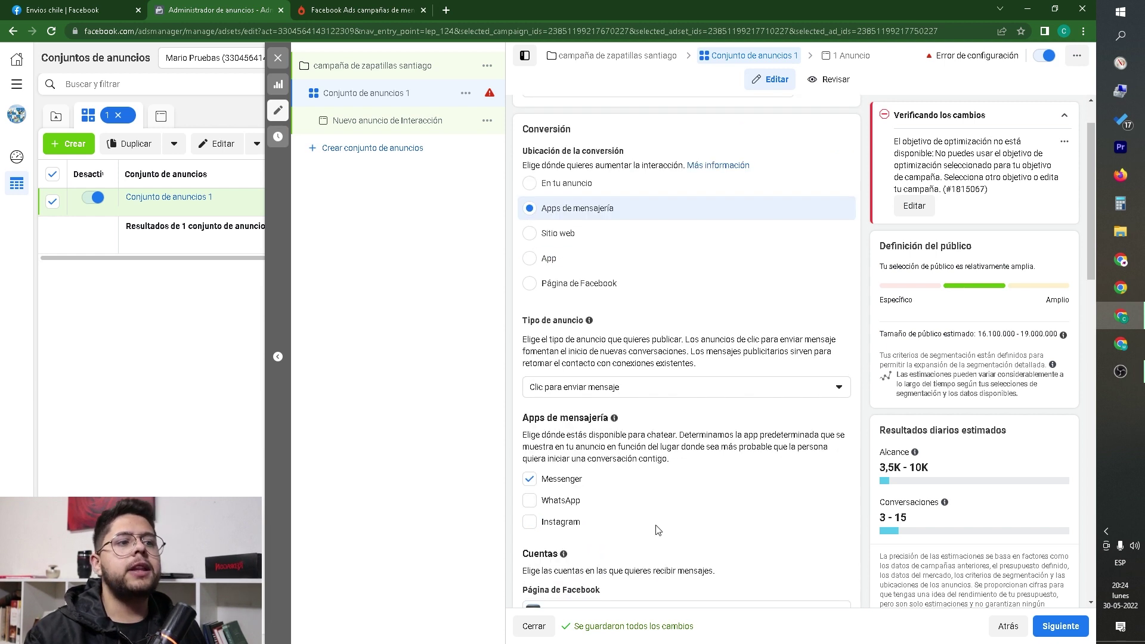
{"action": "scroll", "coordinate": [528, 474], "scroll_direction": "down", "scroll_amount": 2}
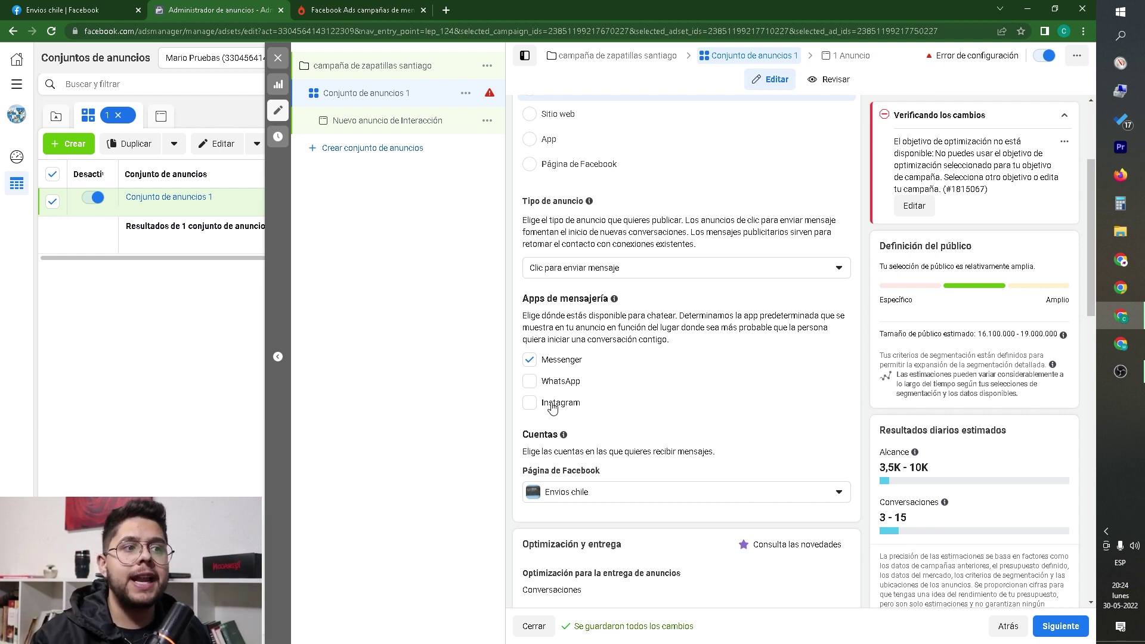
- Try Instagram as an additional messaging app, view the Facebook page choices and account connection dialog, and deselect Instagram again
{"action": "left_click", "coordinate": [552, 404]}
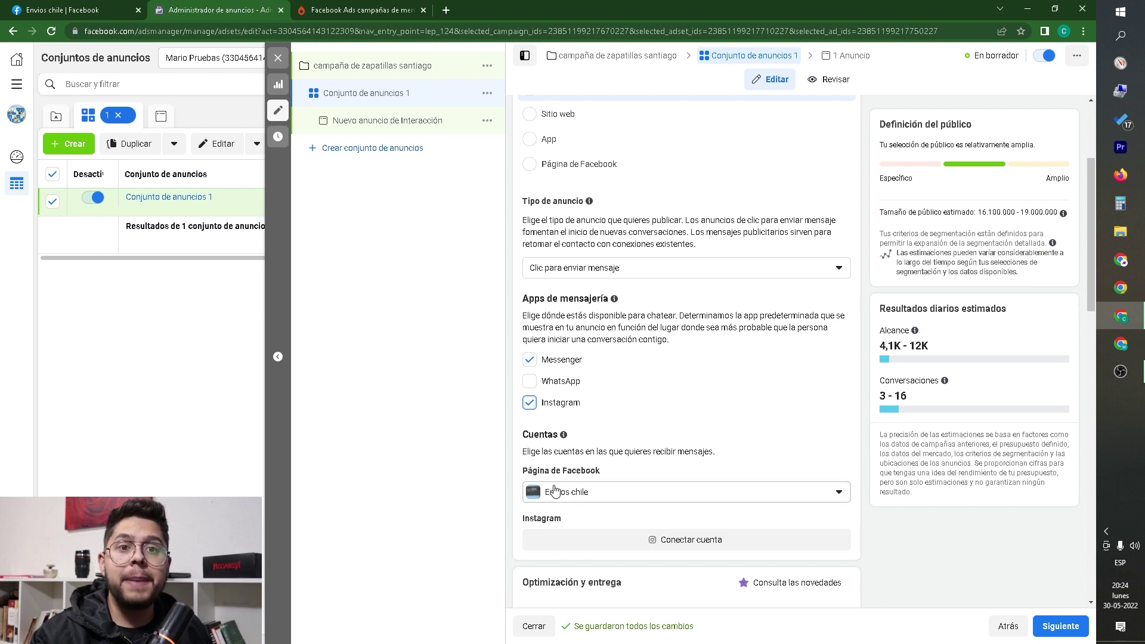
{"action": "left_click", "coordinate": [571, 494]}
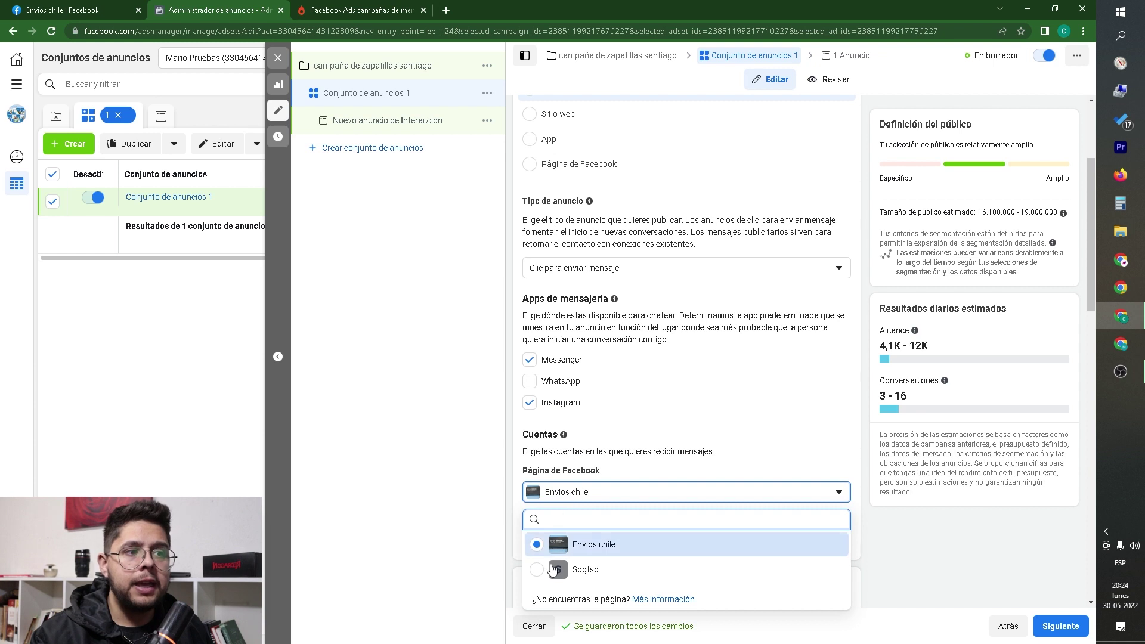
{"action": "left_click", "coordinate": [593, 497]}
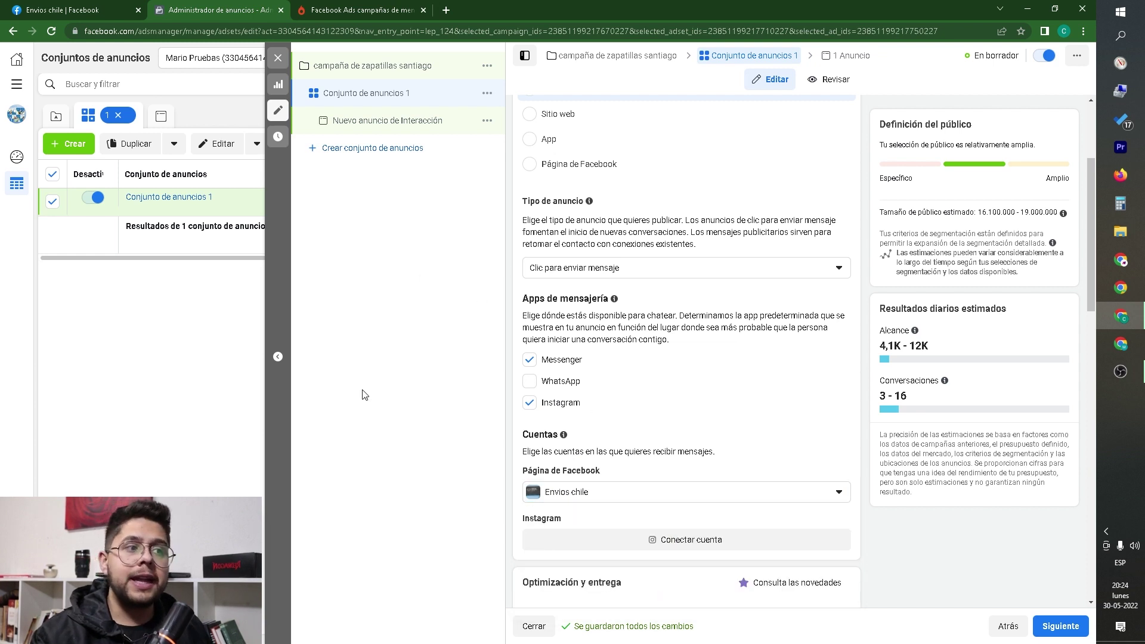
{"action": "left_click", "coordinate": [675, 539]}
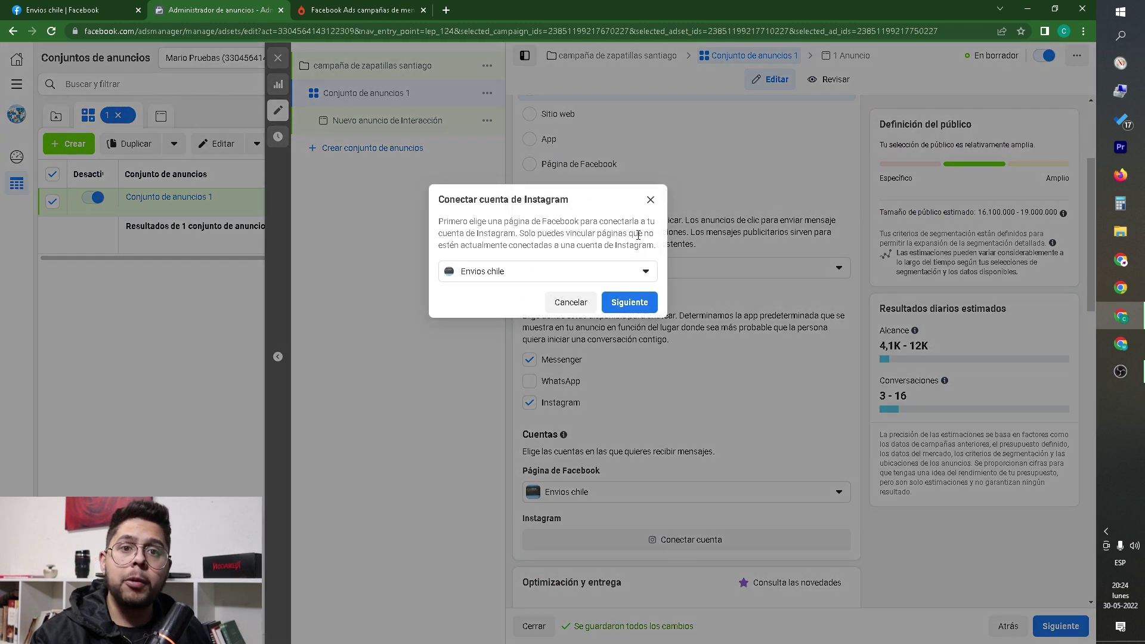
{"action": "left_click", "coordinate": [650, 200]}
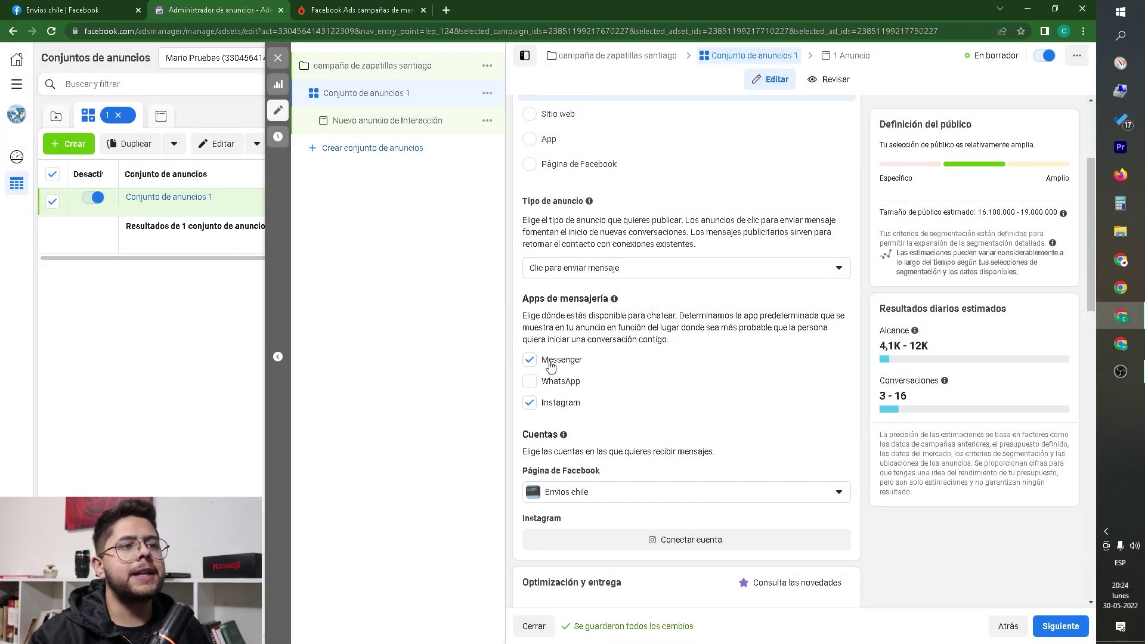
{"action": "left_click", "coordinate": [531, 405]}
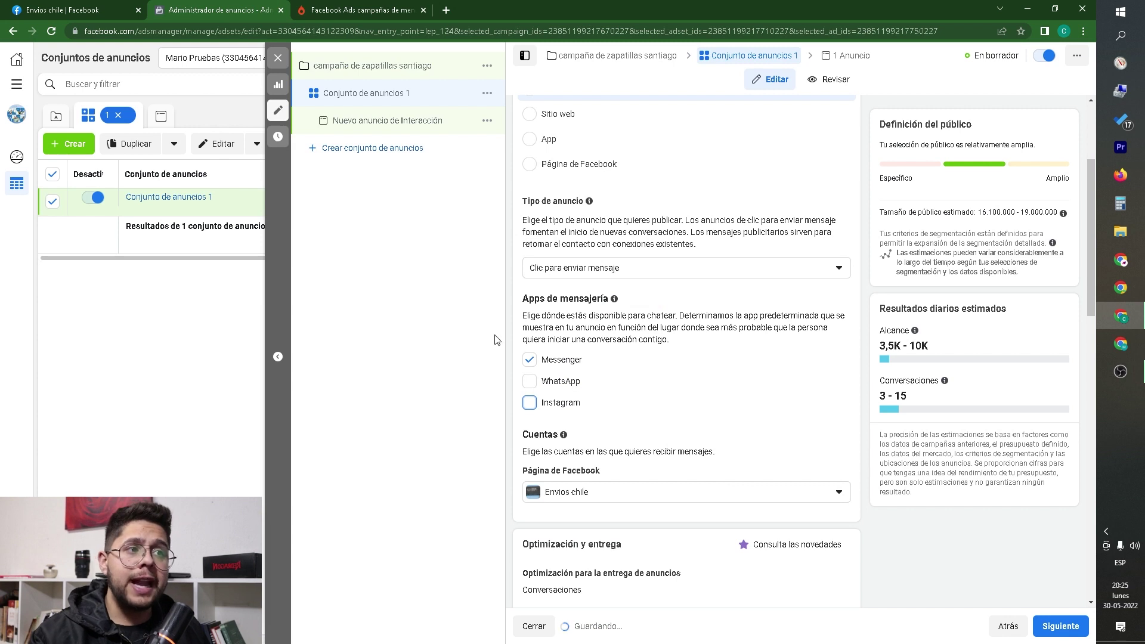
- Try WhatsApp instead of Messenger as the only messaging app and view its account connection dialog without connecting a number
{"action": "left_click", "coordinate": [528, 361]}
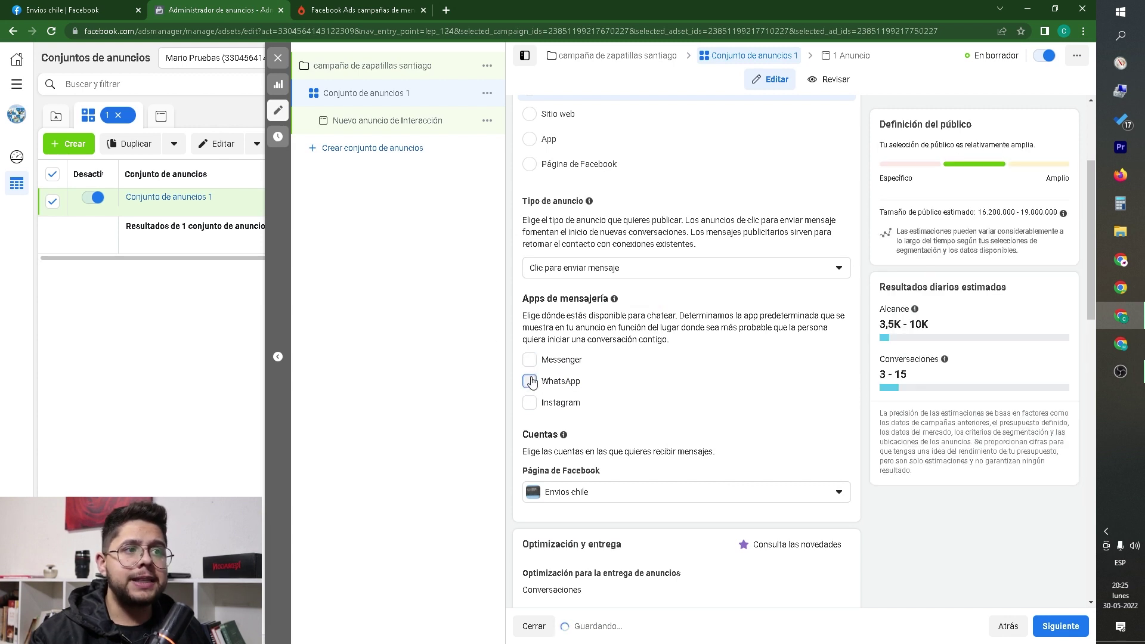
{"action": "left_click", "coordinate": [530, 381]}
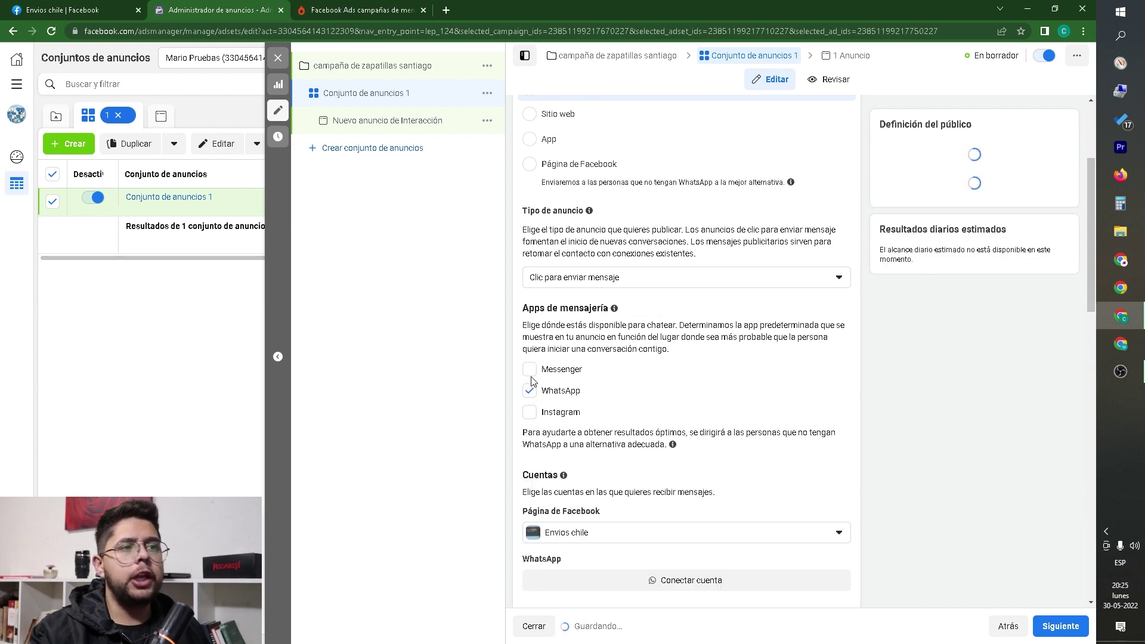
{"action": "scroll", "coordinate": [533, 380], "scroll_direction": "down", "scroll_amount": 2}
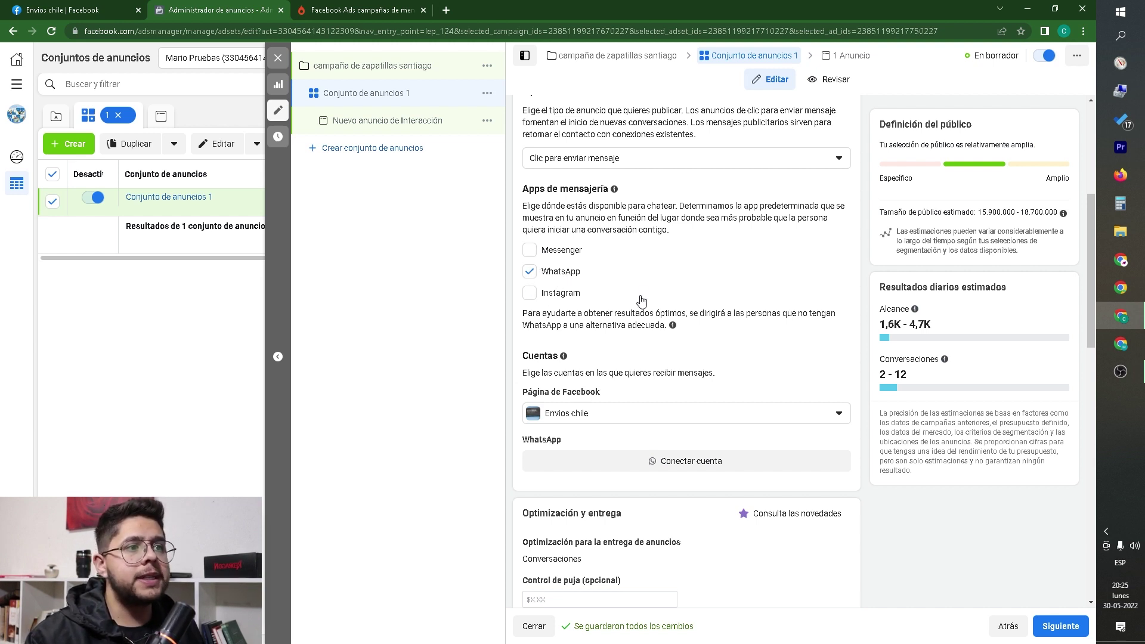
{"action": "scroll", "coordinate": [641, 299], "scroll_direction": "down", "scroll_amount": 1}
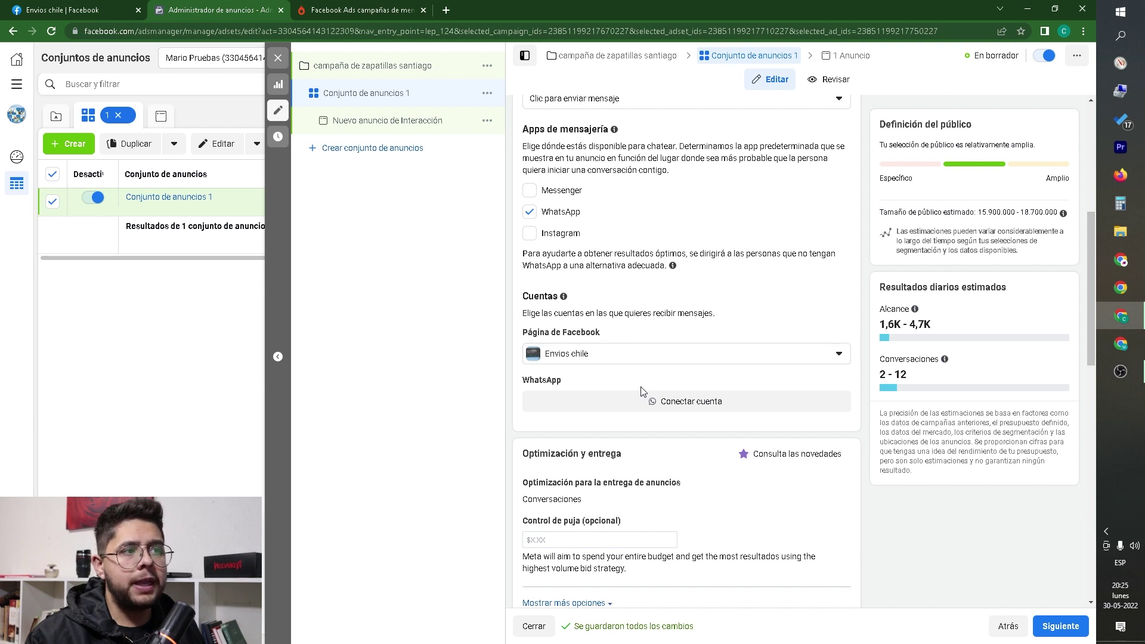
{"action": "scroll", "coordinate": [665, 365], "scroll_direction": "up", "scroll_amount": 2}
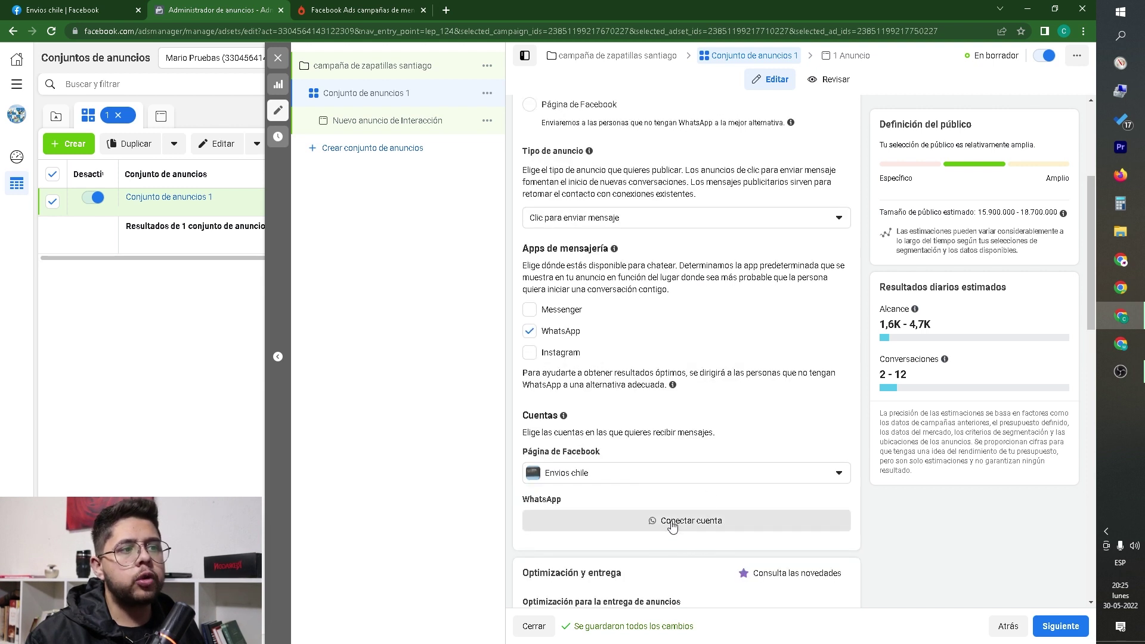
{"action": "left_click", "coordinate": [672, 525]}
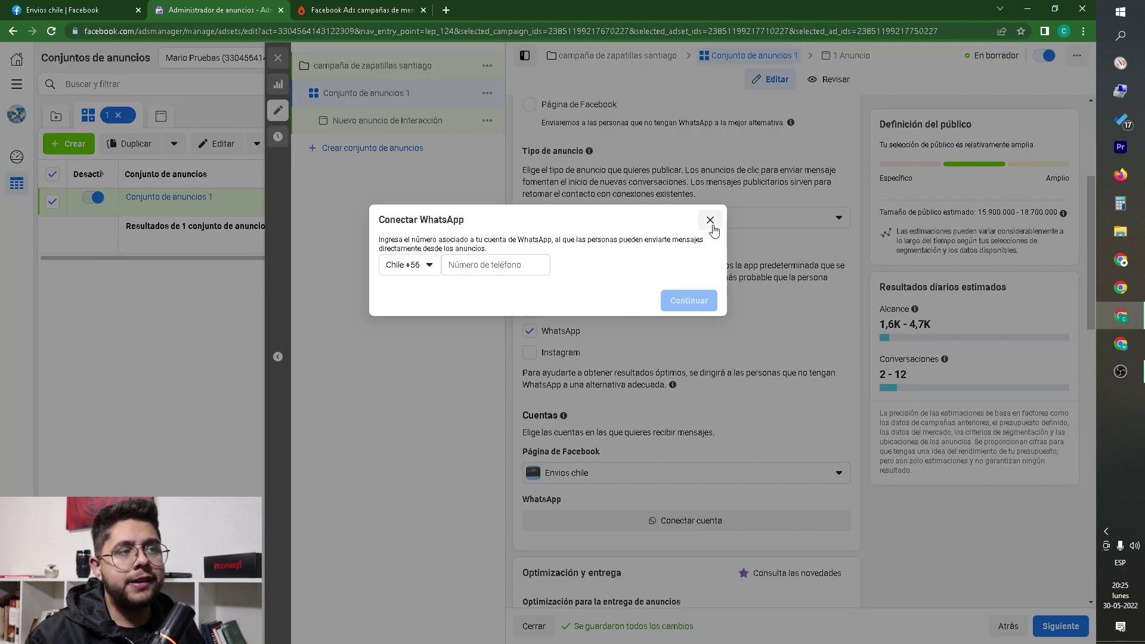
{"action": "left_click", "coordinate": [710, 220]}
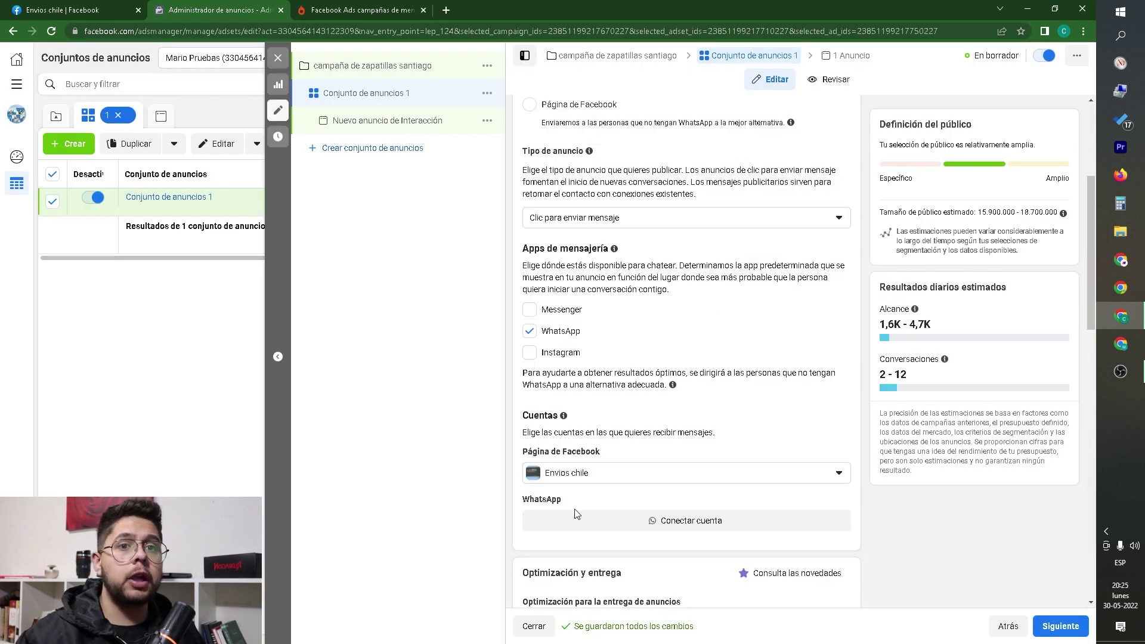
- Deselect WhatsApp to return the messaging app selection to Messenger only
{"action": "left_click", "coordinate": [530, 324]}
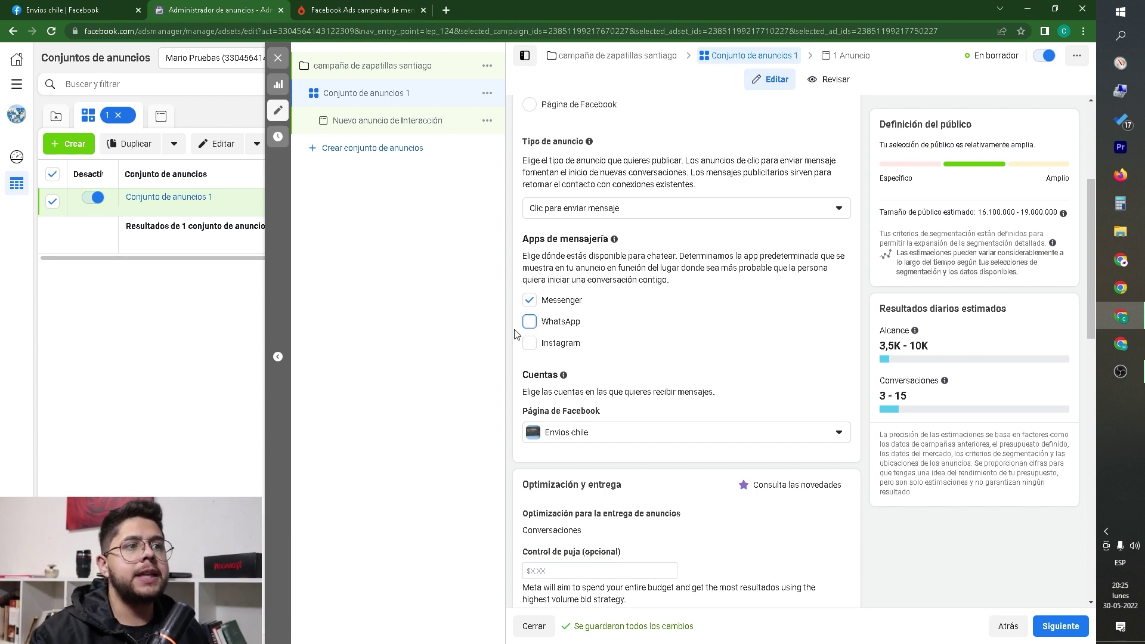
{"action": "scroll", "coordinate": [671, 318], "scroll_direction": "up", "scroll_amount": 3}
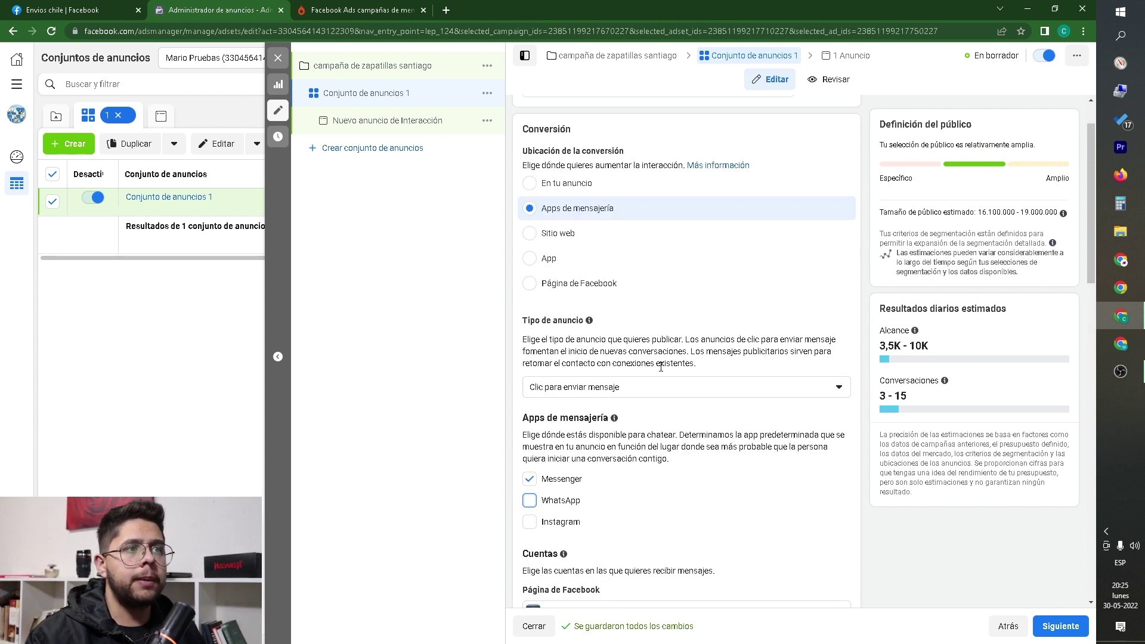
{"action": "scroll", "coordinate": [661, 367], "scroll_direction": "down", "scroll_amount": 1}
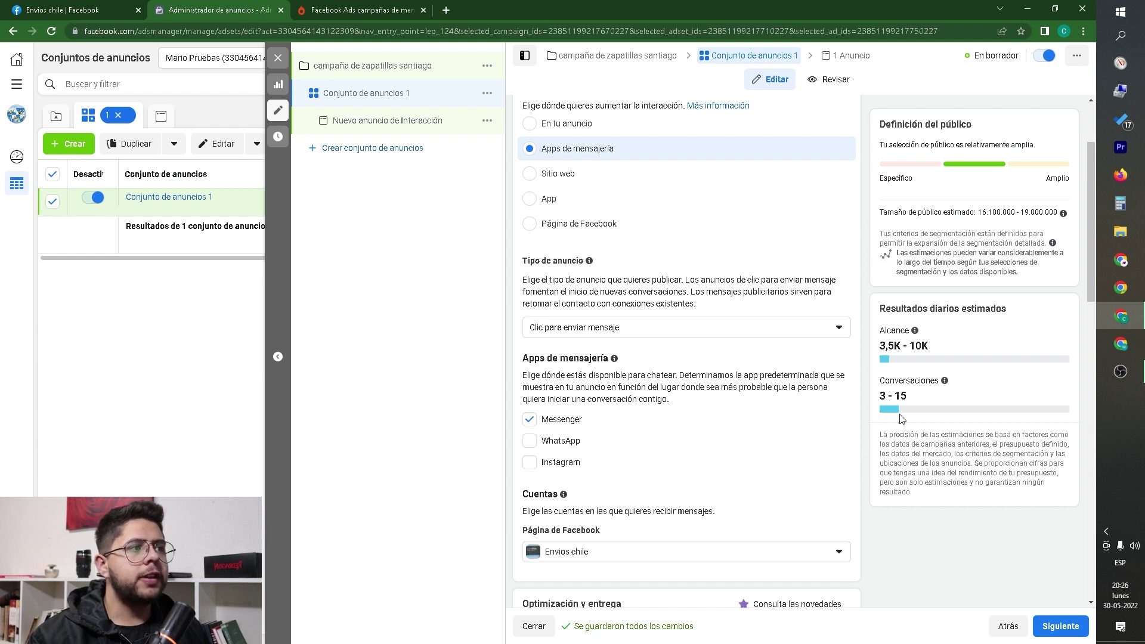
- Examine the ad set's estimated daily results, including the explanation of the Alcance estimate
{"action": "left_click_drag", "start_coordinate": [879, 308], "coordinate": [1011, 312]}
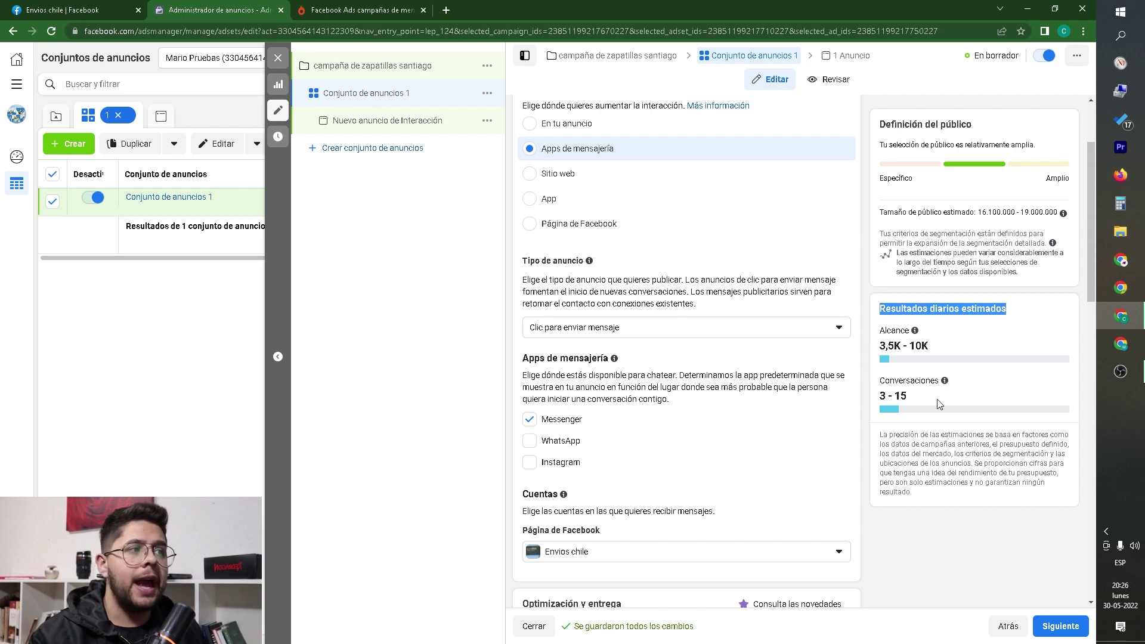
{"action": "scroll", "coordinate": [695, 381], "scroll_direction": "down", "scroll_amount": 5}
{"action": "scroll", "coordinate": [670, 478], "scroll_direction": "up", "scroll_amount": 3}
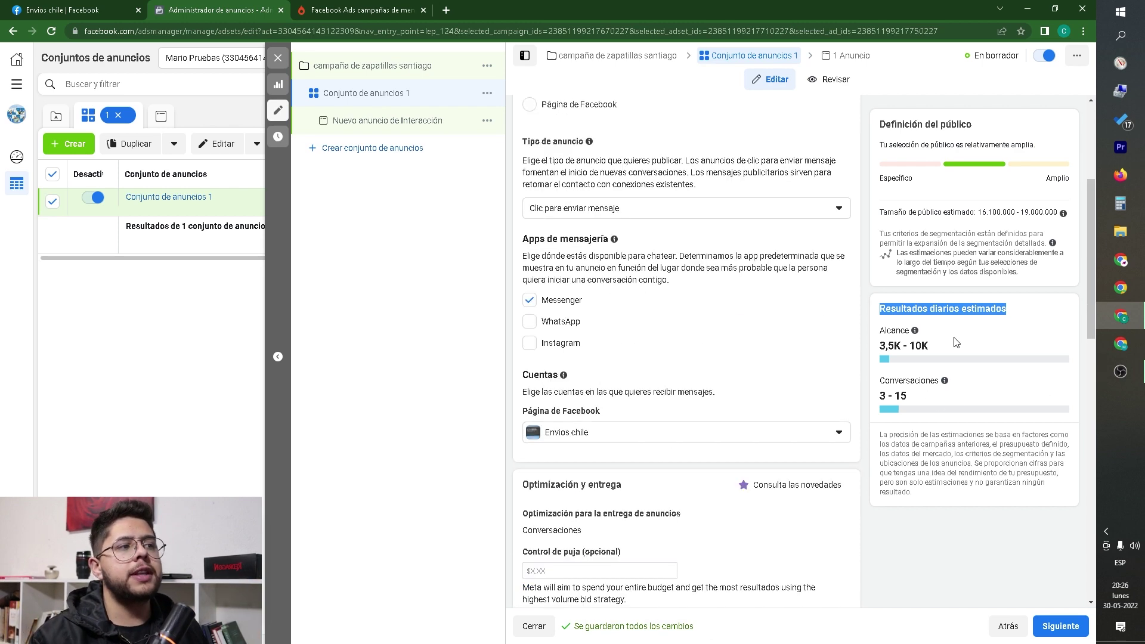
{"action": "left_click_drag", "start_coordinate": [955, 371], "coordinate": [981, 334]}
{"action": "left_click", "coordinate": [983, 334]}
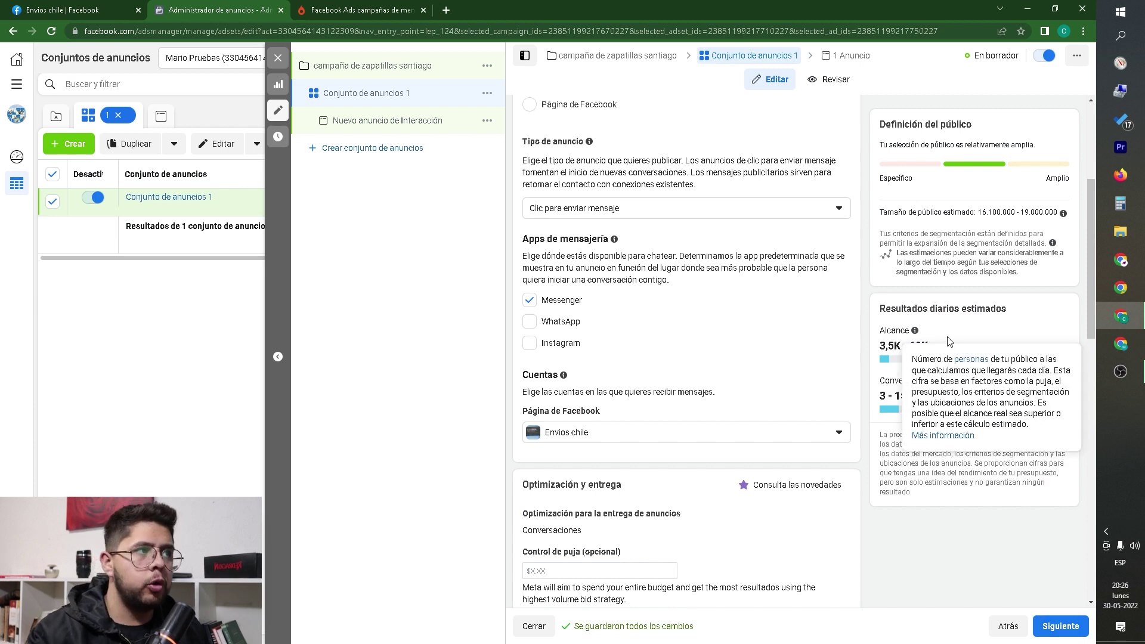
{"action": "scroll", "coordinate": [953, 334], "scroll_direction": "up", "scroll_amount": 1}
- Examine the audience definition and the estimated audience size for the ad set
{"action": "left_click_drag", "start_coordinate": [879, 124], "coordinate": [992, 127]}
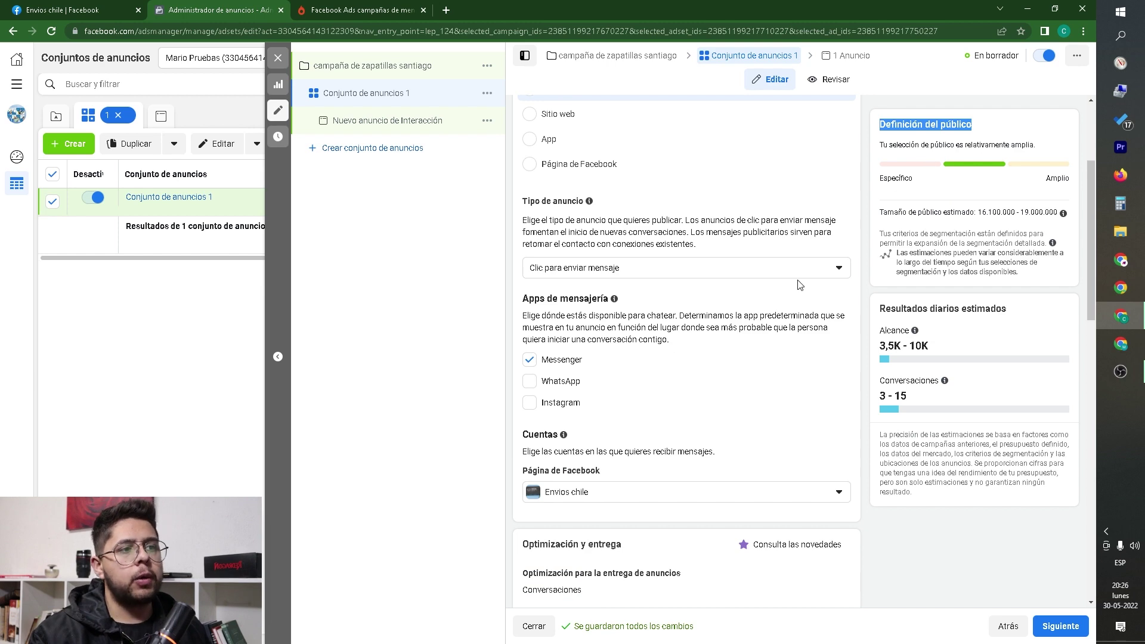
{"action": "scroll", "coordinate": [716, 268], "scroll_direction": "down", "scroll_amount": 6}
{"action": "scroll", "coordinate": [657, 322], "scroll_direction": "up", "scroll_amount": 6}
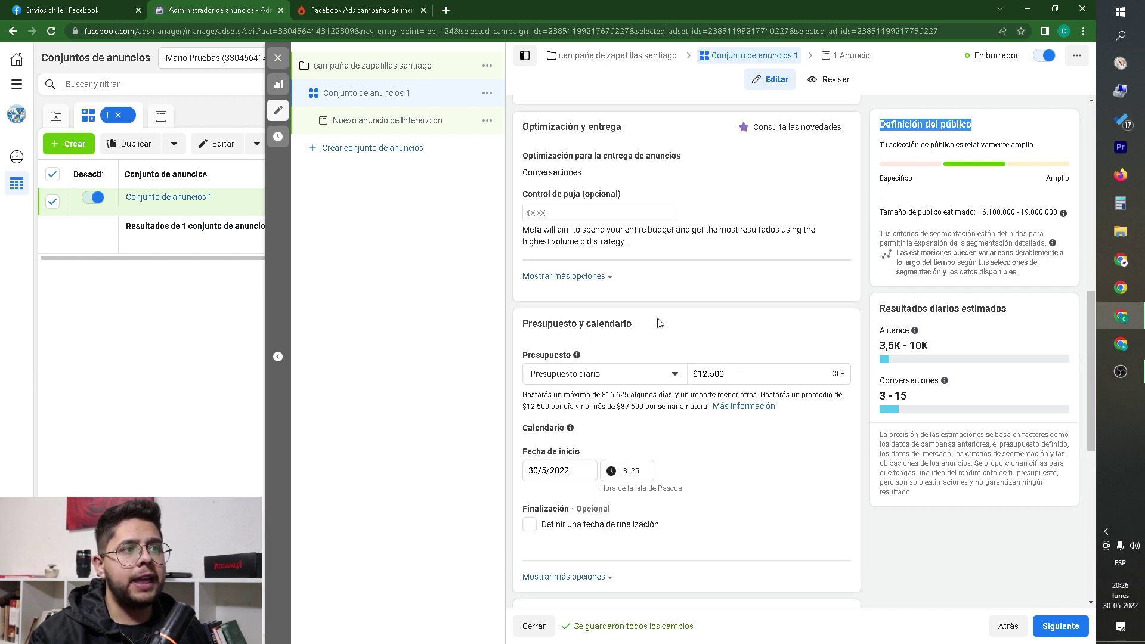
{"action": "left_click", "coordinate": [970, 145]}
{"action": "left_click_drag", "start_coordinate": [898, 212], "coordinate": [960, 212]}
{"action": "scroll", "coordinate": [960, 212], "scroll_direction": "up", "scroll_amount": 1}
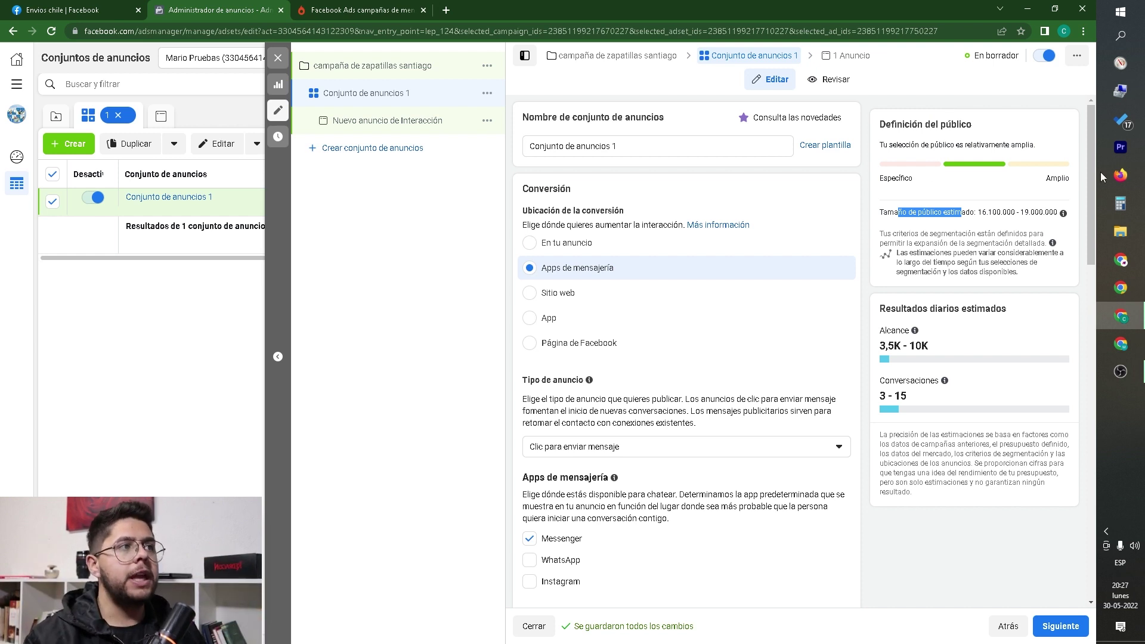
{"action": "left_click_drag", "start_coordinate": [918, 123], "coordinate": [992, 107]}
{"action": "left_click", "coordinate": [991, 110]}
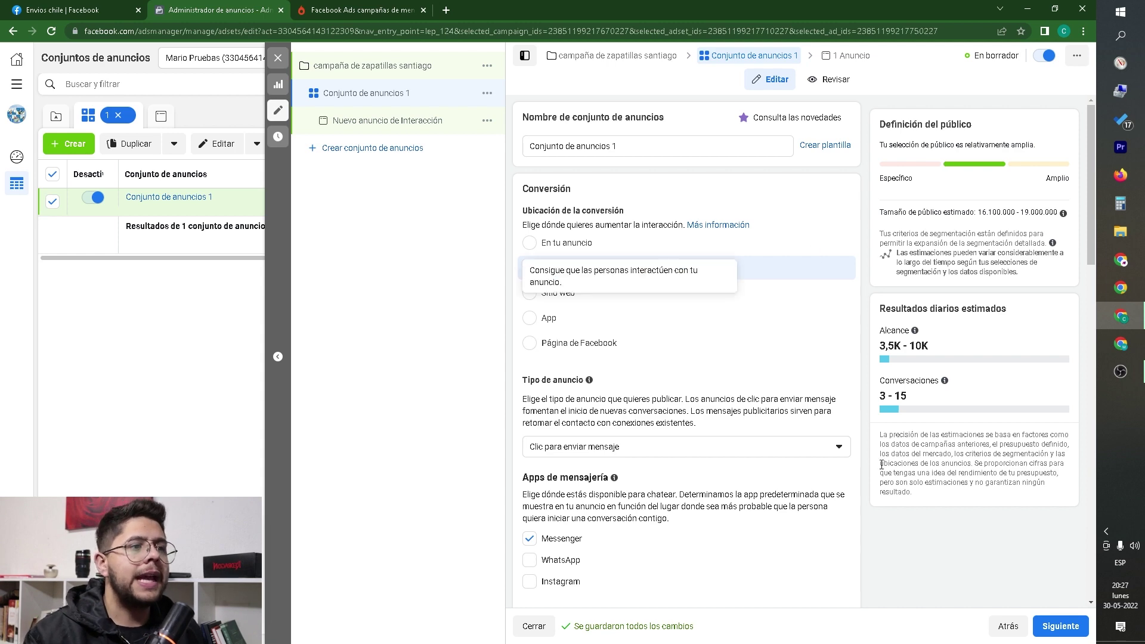
- Review the ad set's Optimización y entrega settings, focusing on the ad delivery optimization goal
{"action": "scroll", "coordinate": [770, 445], "scroll_direction": "down", "scroll_amount": 3}
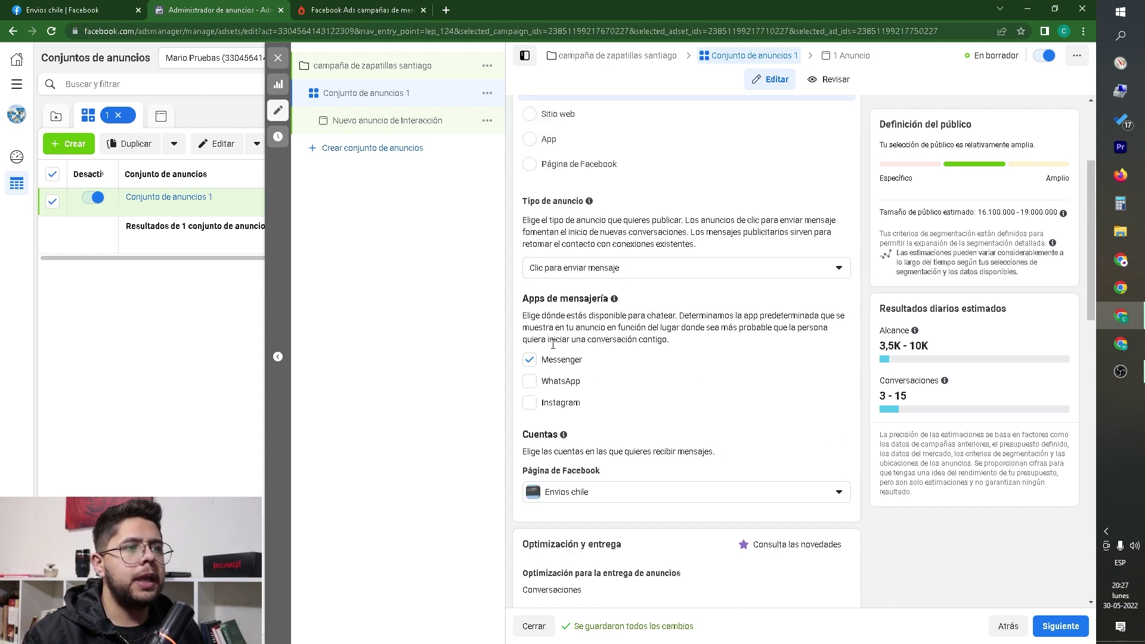
{"action": "scroll", "coordinate": [602, 358], "scroll_direction": "down", "scroll_amount": 3}
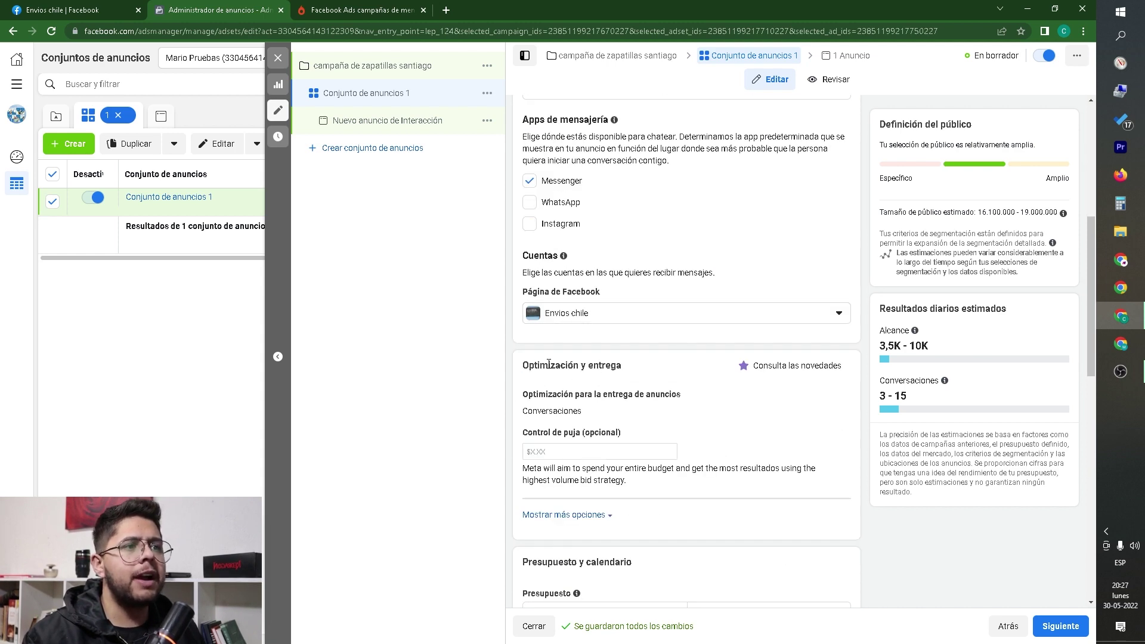
{"action": "left_click_drag", "start_coordinate": [521, 367], "coordinate": [635, 372]}
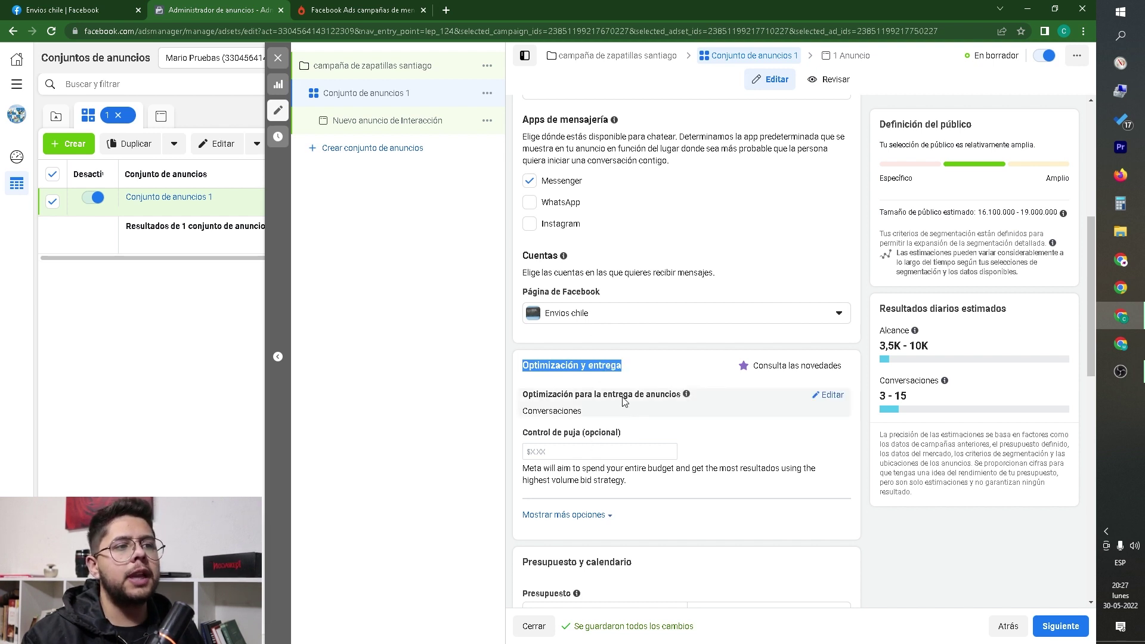
{"action": "left_click_drag", "start_coordinate": [534, 396], "coordinate": [703, 412]}
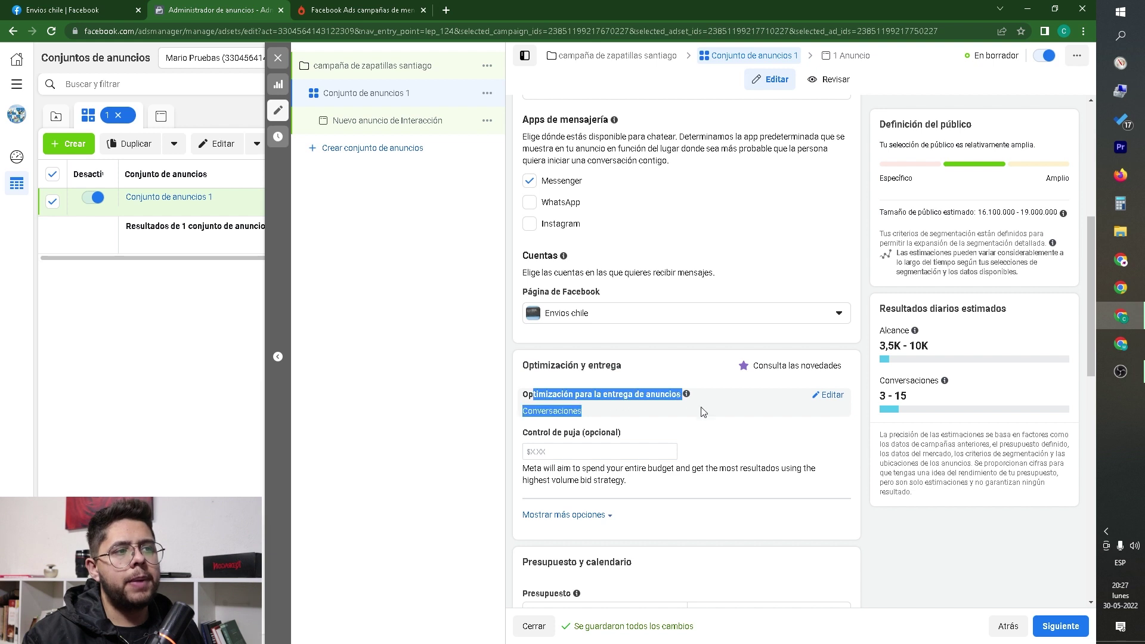
{"action": "left_click", "coordinate": [587, 406]}
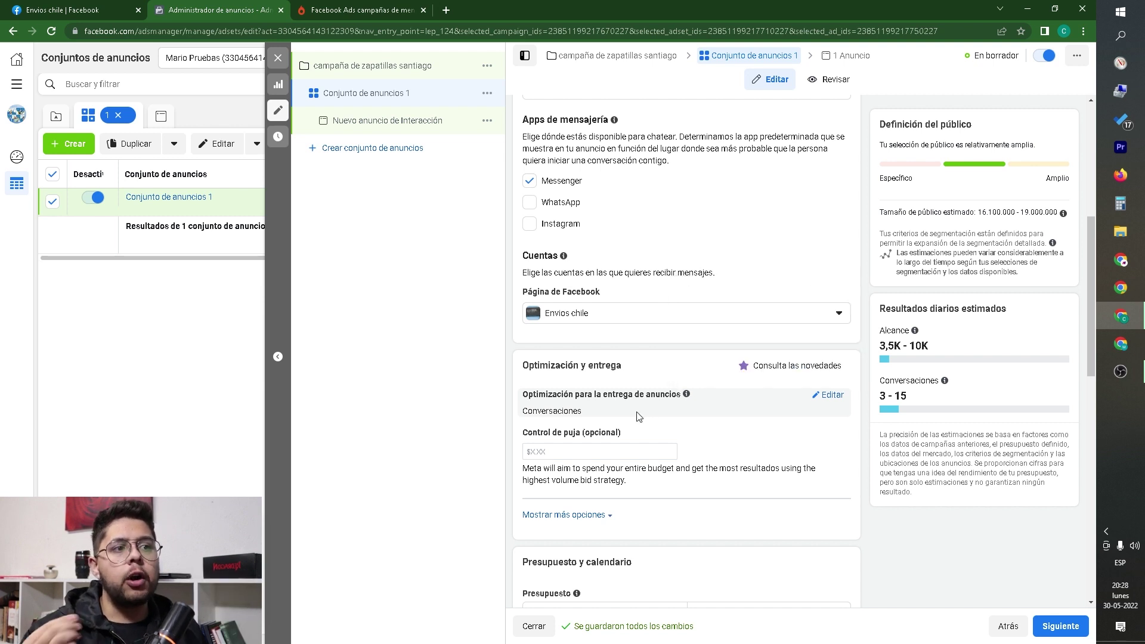
{"action": "mouse_move", "coordinate": [570, 412]}
{"action": "left_mouse_down"}
{"action": "mouse_move", "coordinate": [514, 415]}
{"action": "mouse_move", "coordinate": [583, 411]}
{"action": "left_mouse_up"}
{"action": "left_click", "coordinate": [520, 413]}
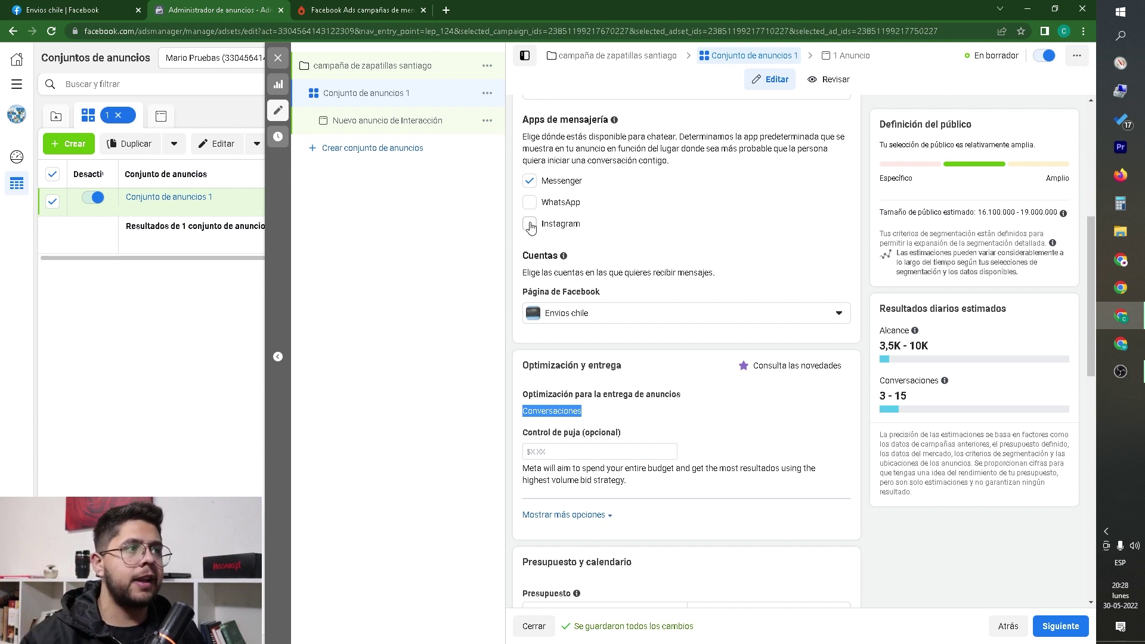
- Keep the ad set's budget as Presupuesto diario and set the amount to 5.000 CLP
{"action": "scroll", "coordinate": [567, 268], "scroll_direction": "down", "scroll_amount": 4}
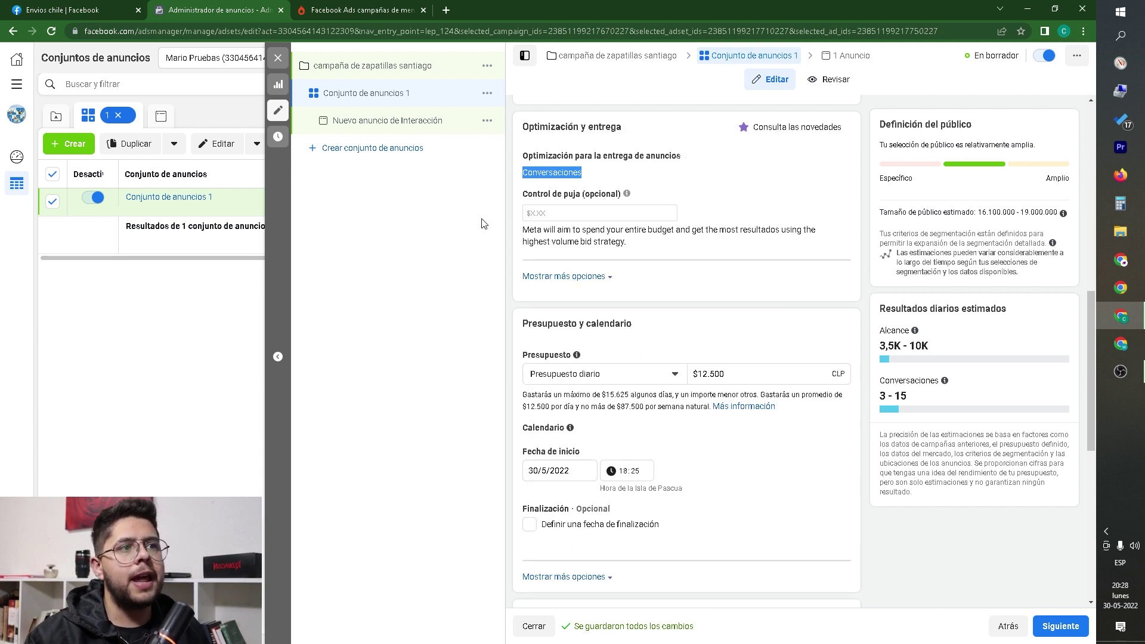
{"action": "scroll", "coordinate": [660, 269], "scroll_direction": "down", "scroll_amount": 1}
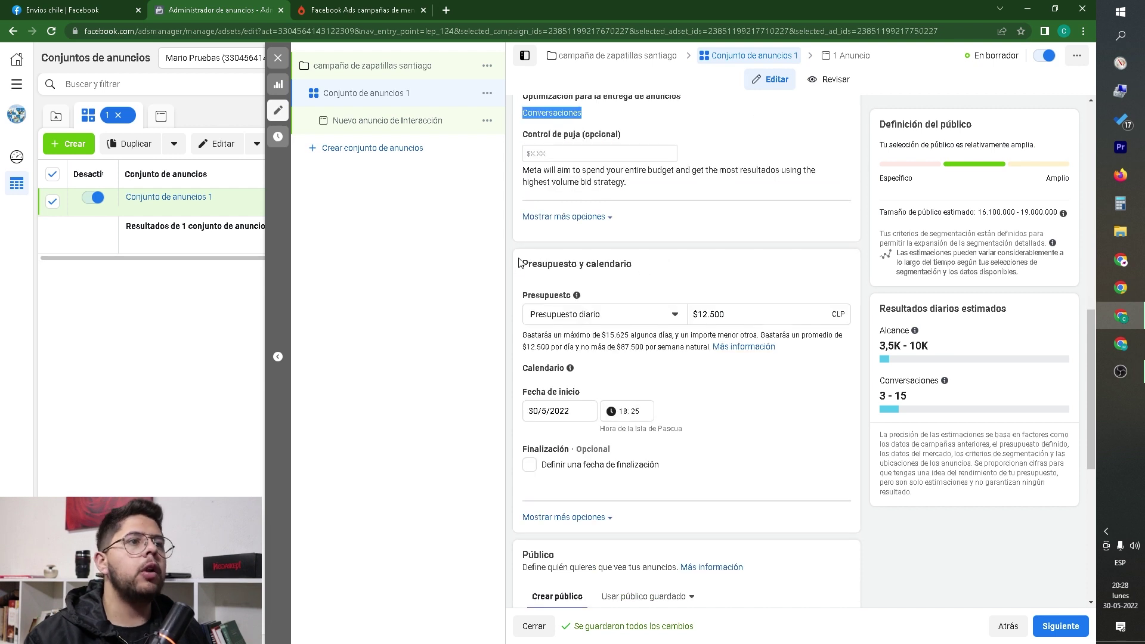
{"action": "left_click_drag", "start_coordinate": [519, 263], "coordinate": [634, 266]}
{"action": "scroll", "coordinate": [680, 271], "scroll_direction": "down", "scroll_amount": 2}
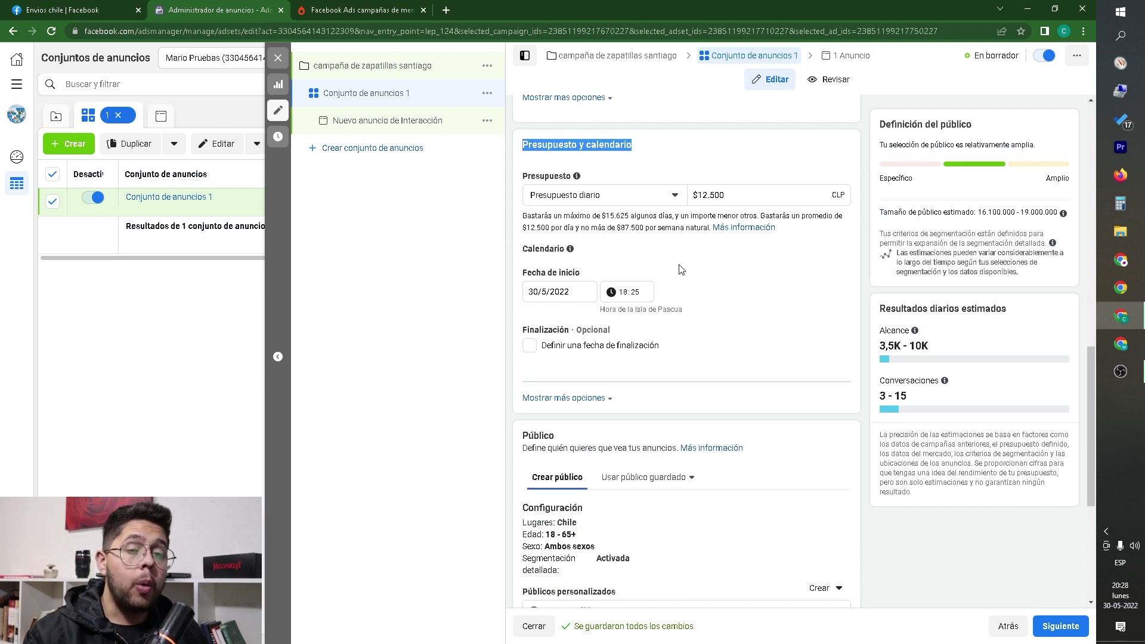
{"action": "left_click", "coordinate": [679, 199]}
{"action": "left_click", "coordinate": [624, 222]}
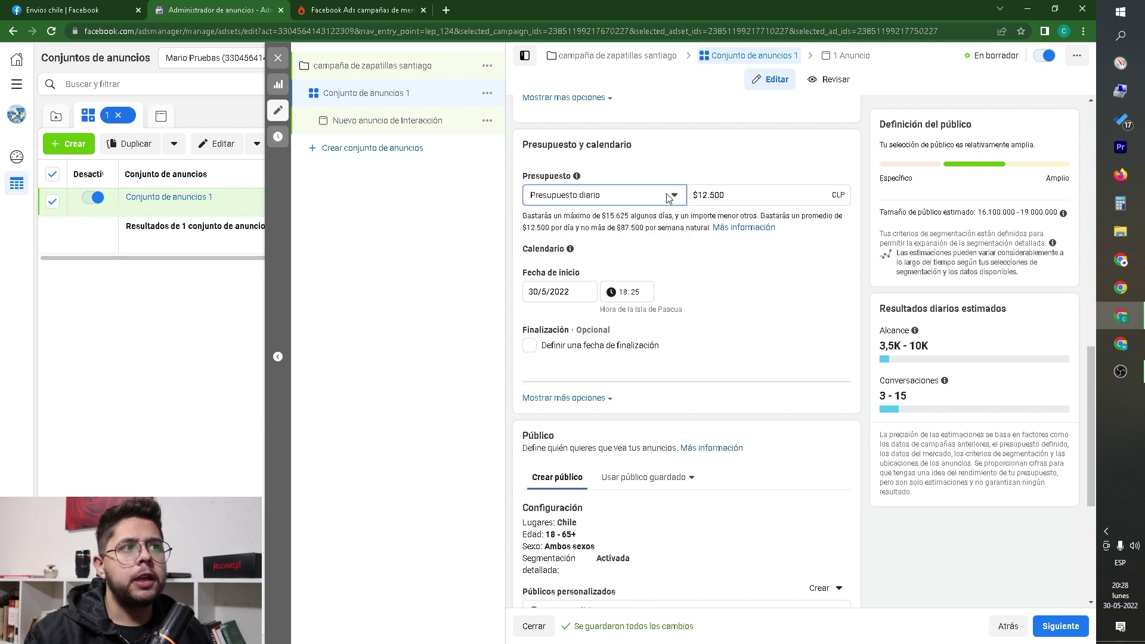
{"action": "left_click_drag", "start_coordinate": [725, 195], "coordinate": [700, 195]}
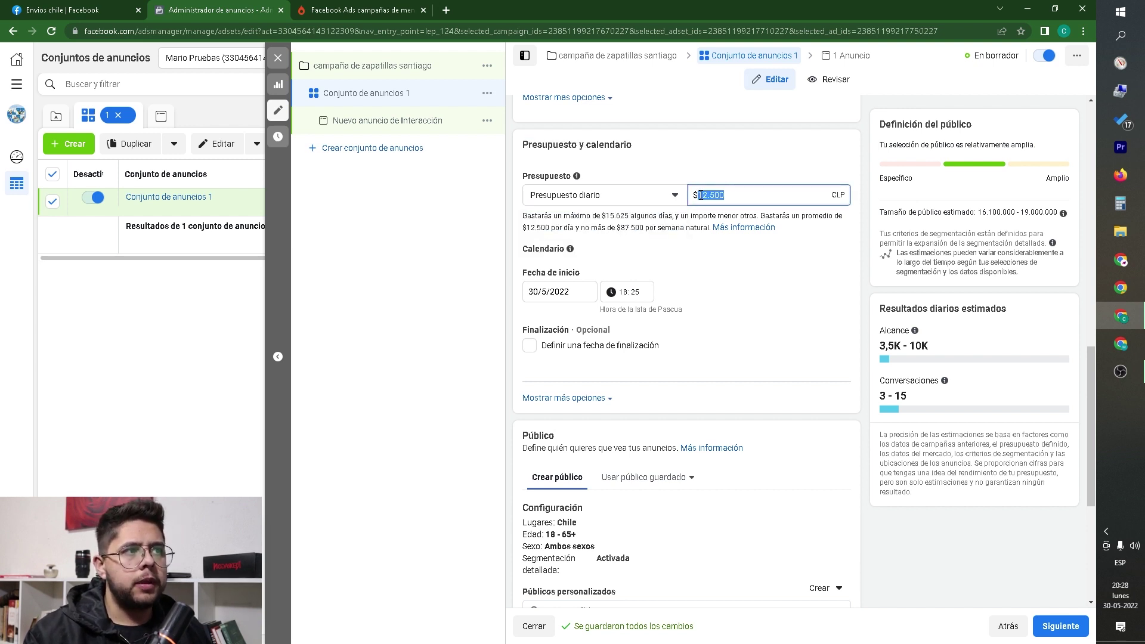
{"action": "type", "text": "5000"}
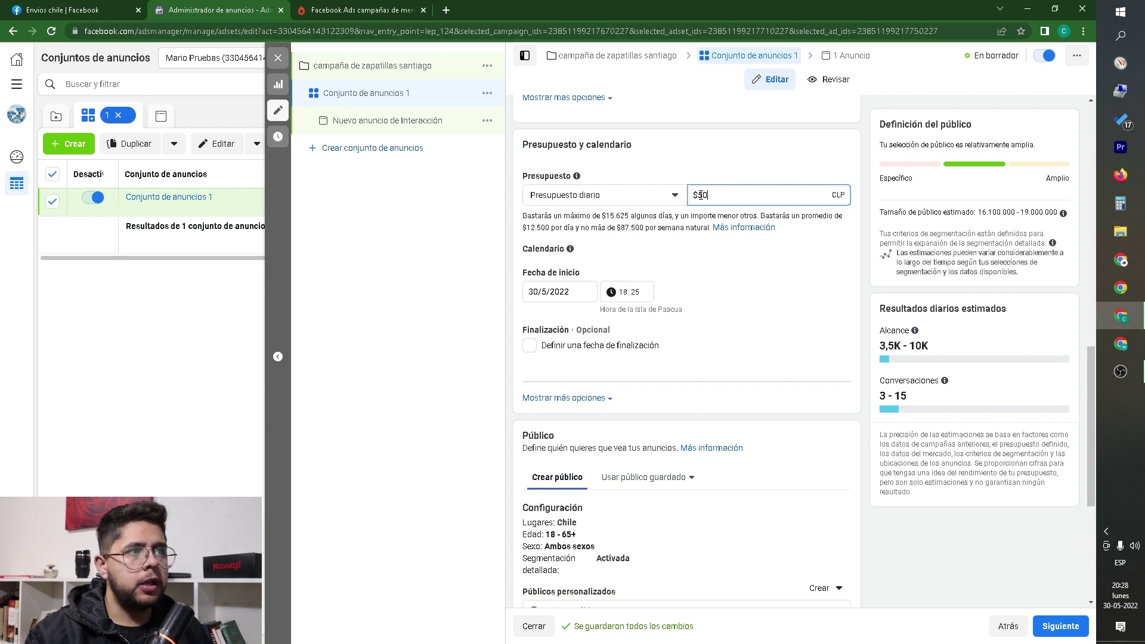
{"action": "left_click", "coordinate": [782, 236]}
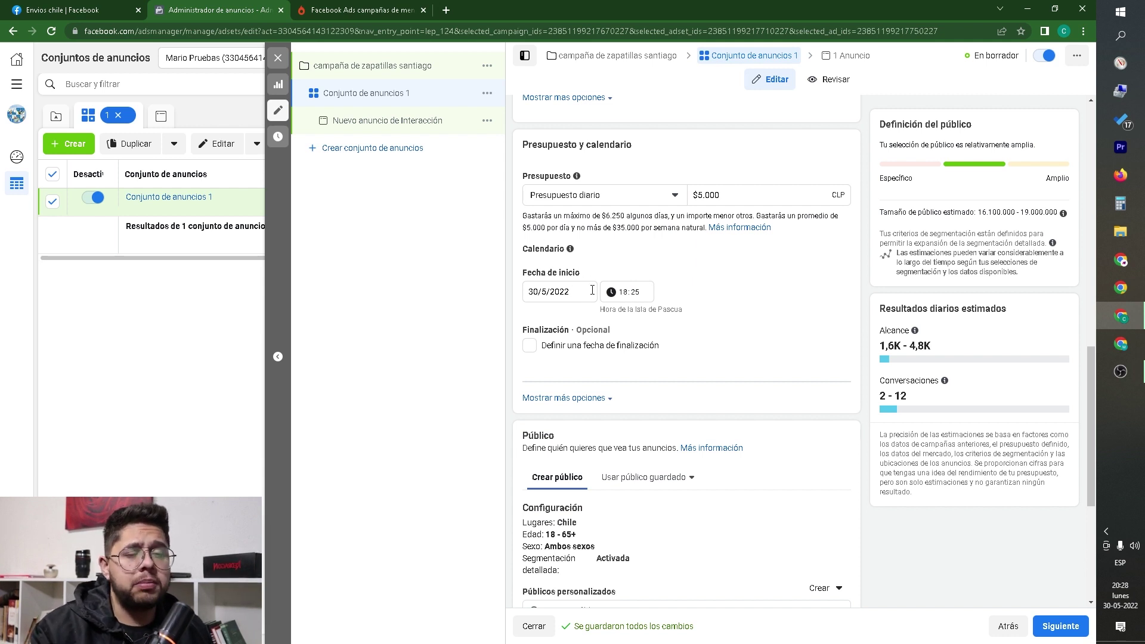
- Try an end date of 6/6/2022 for the ad set's schedule and remove the end date again
{"action": "left_click", "coordinate": [627, 293]}
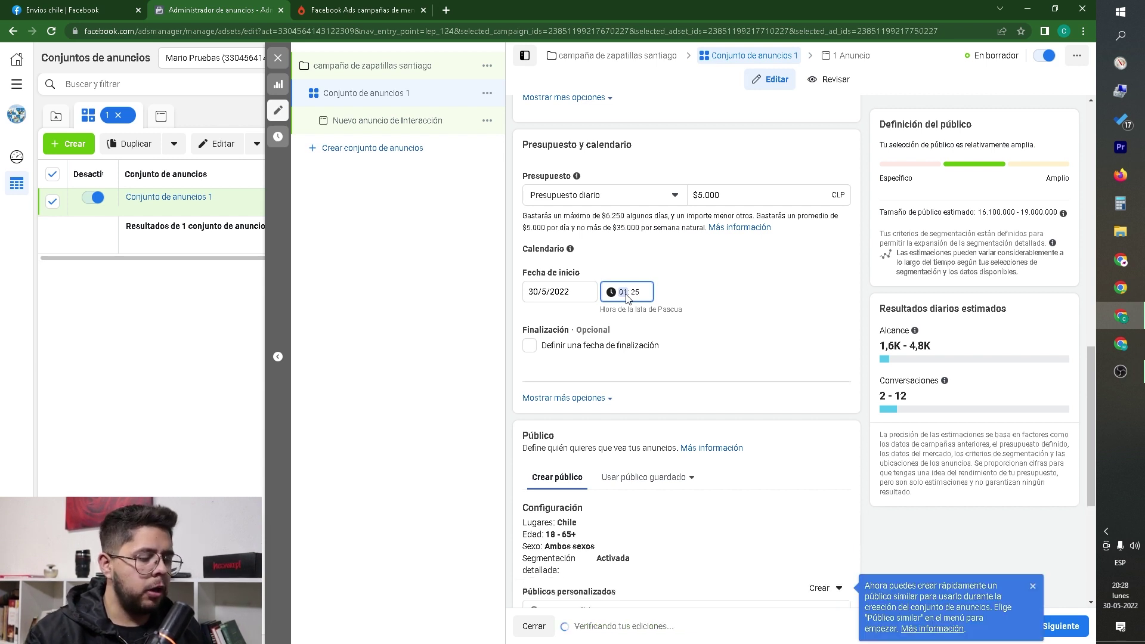
{"action": "left_click", "coordinate": [716, 311]}
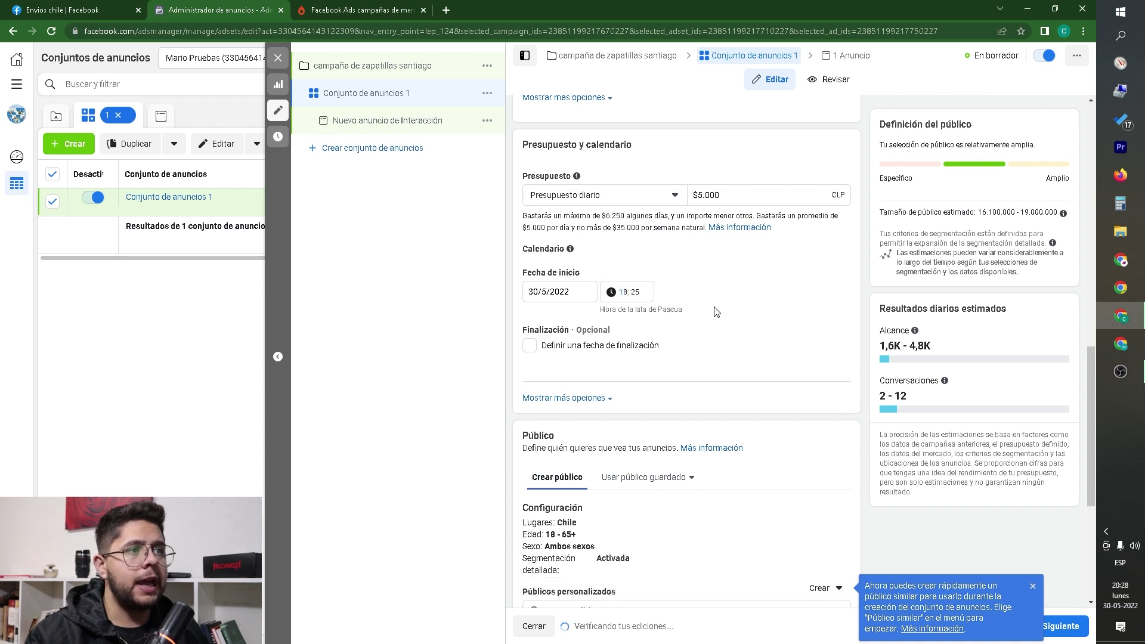
{"action": "left_click", "coordinate": [568, 347]}
{"action": "left_click", "coordinate": [559, 372]}
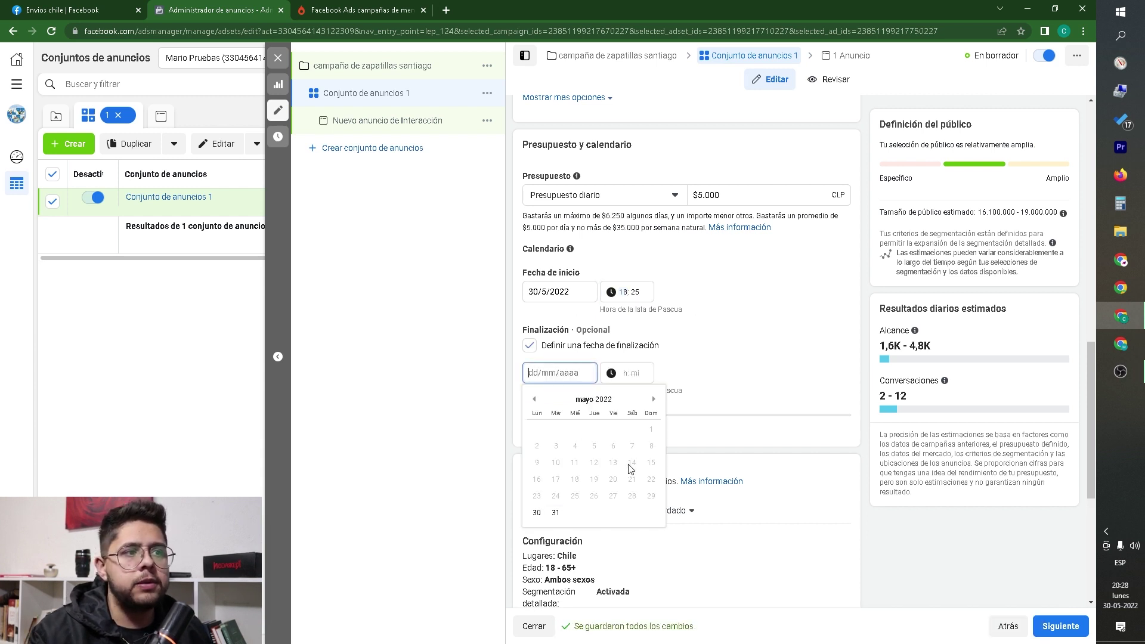
{"action": "left_click", "coordinate": [654, 399]}
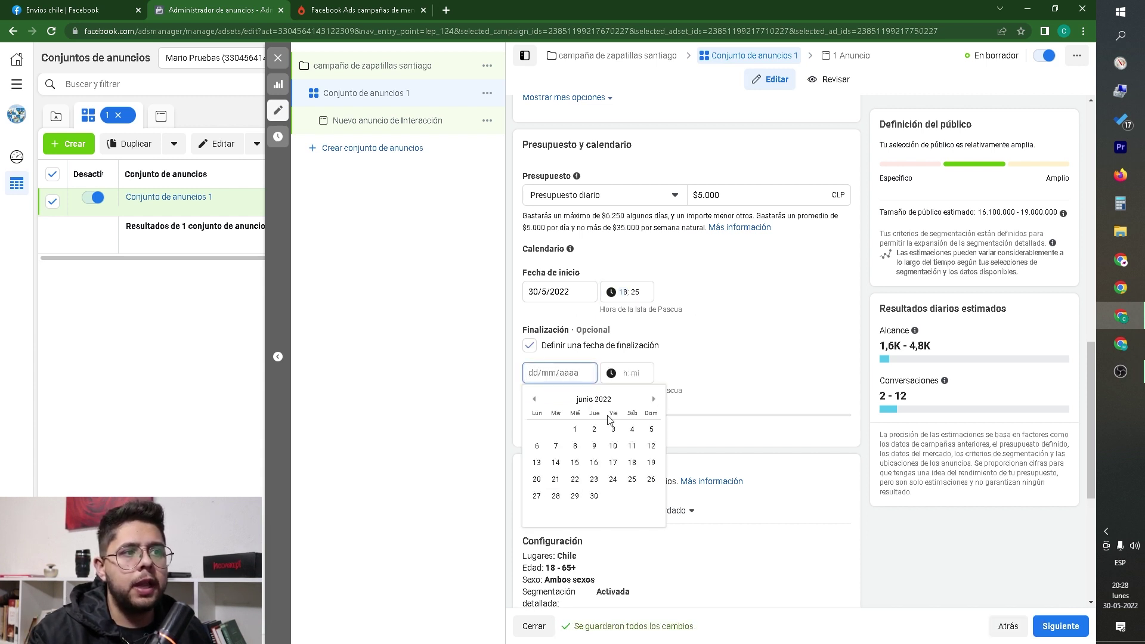
{"action": "left_click", "coordinate": [536, 453]}
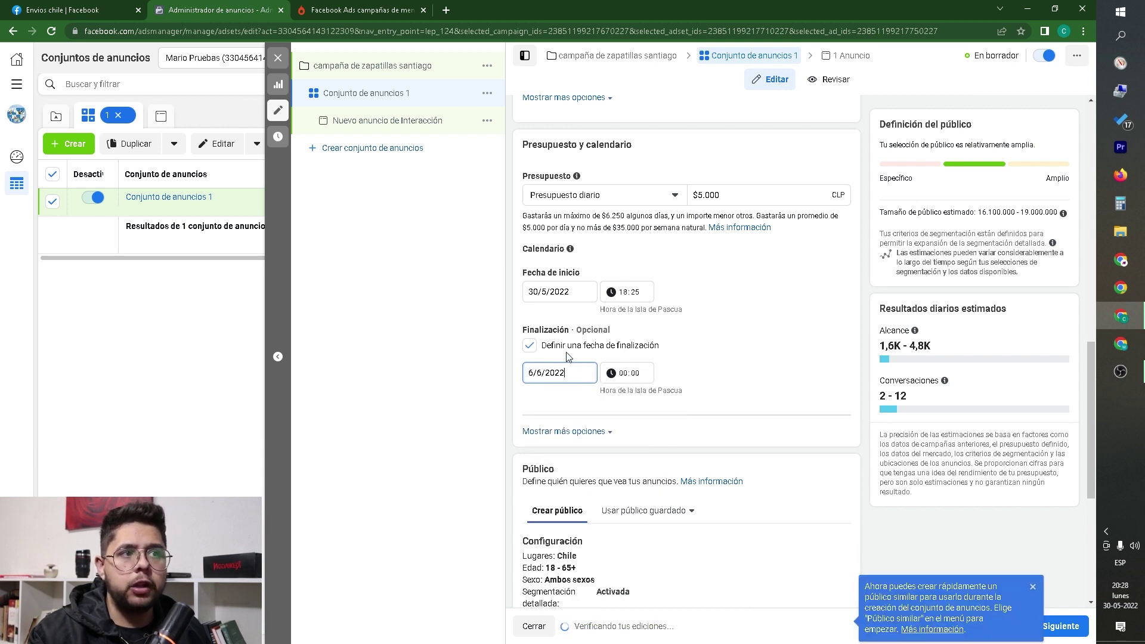
{"action": "left_click", "coordinate": [530, 346]}
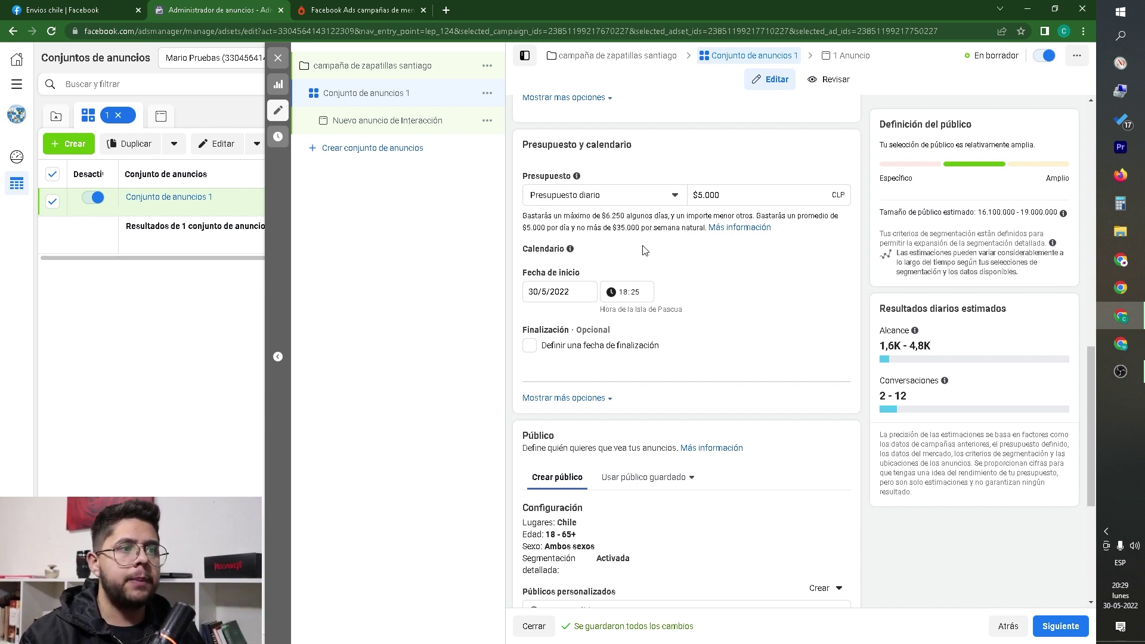
- Edit the audience configuration to replace the Chile location with Santiago de Chile, Santiago Metropolitan Region
{"action": "scroll", "coordinate": [643, 250], "scroll_direction": "down", "scroll_amount": 3}
{"action": "left_click_drag", "start_coordinate": [522, 258], "coordinate": [560, 258]}
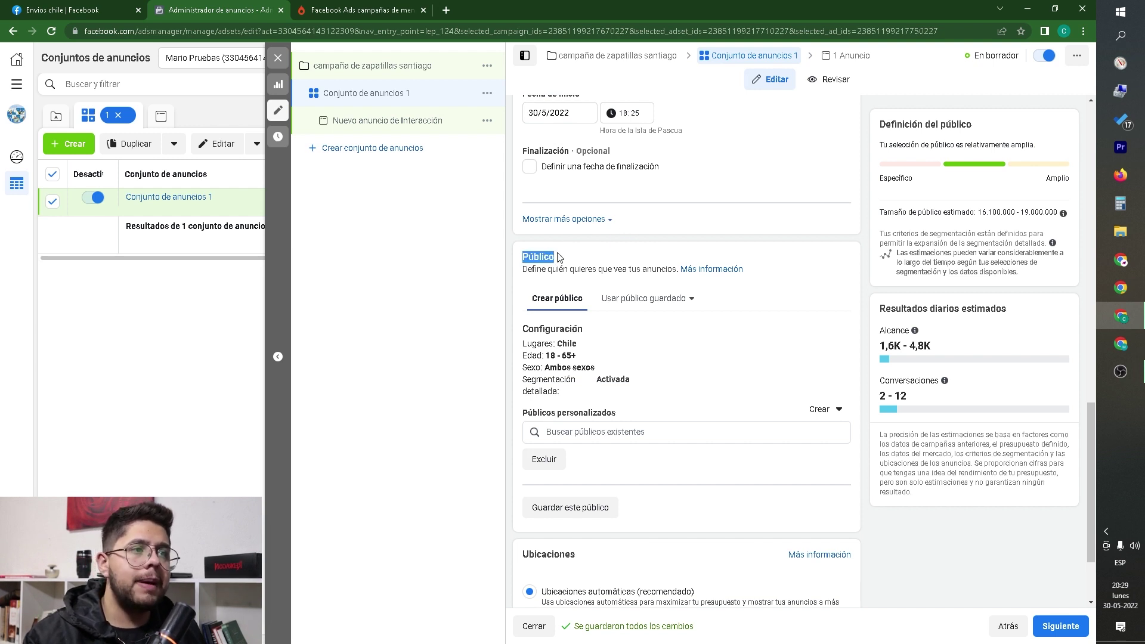
{"action": "left_click", "coordinate": [595, 266]}
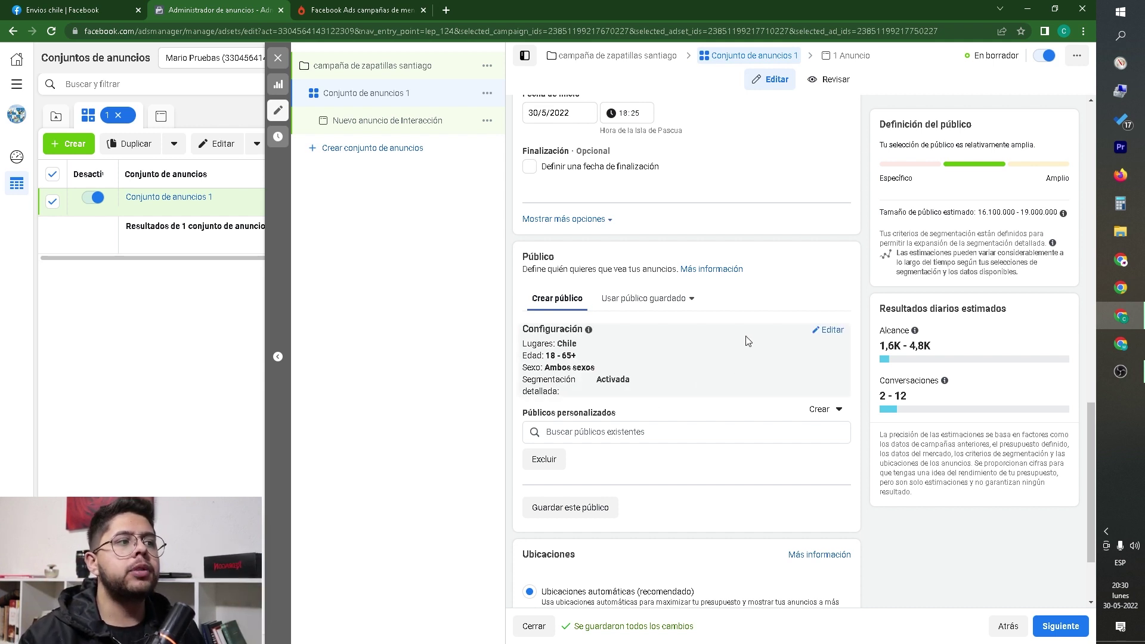
{"action": "scroll", "coordinate": [747, 340], "scroll_direction": "down", "scroll_amount": 1}
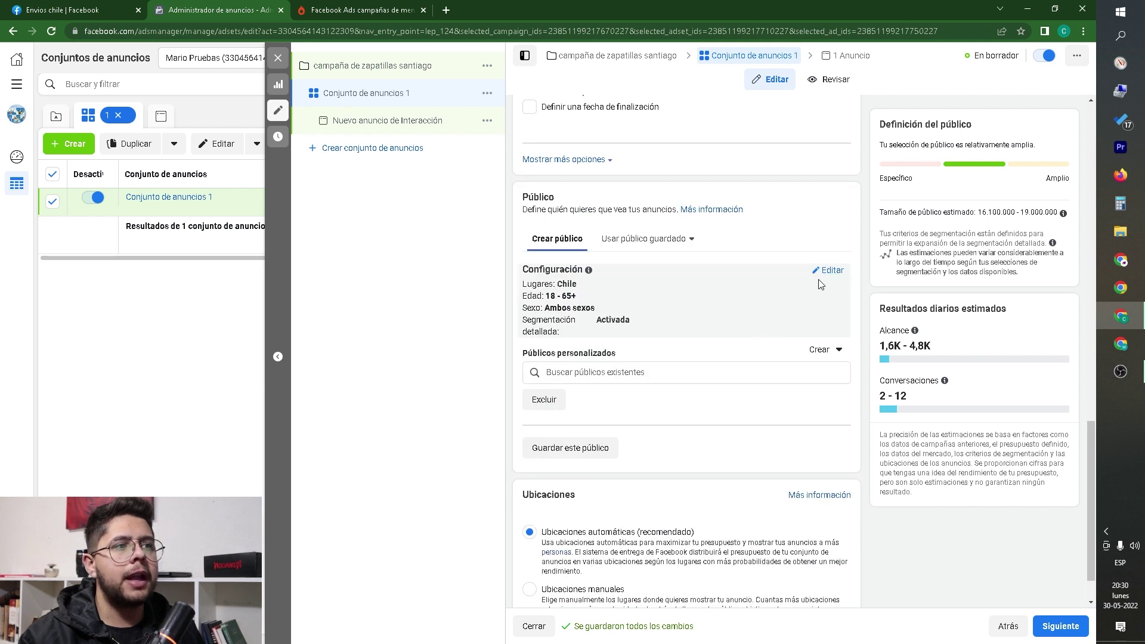
{"action": "left_click", "coordinate": [824, 278]}
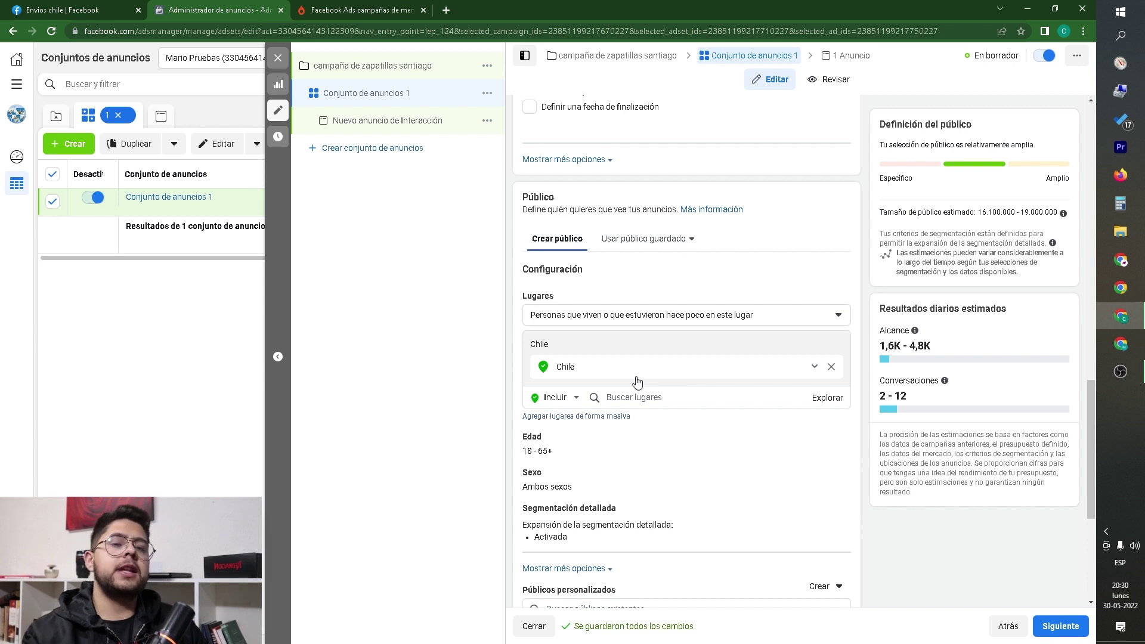
{"action": "left_click", "coordinate": [701, 402]}
{"action": "type", "text": "region mtrop"}
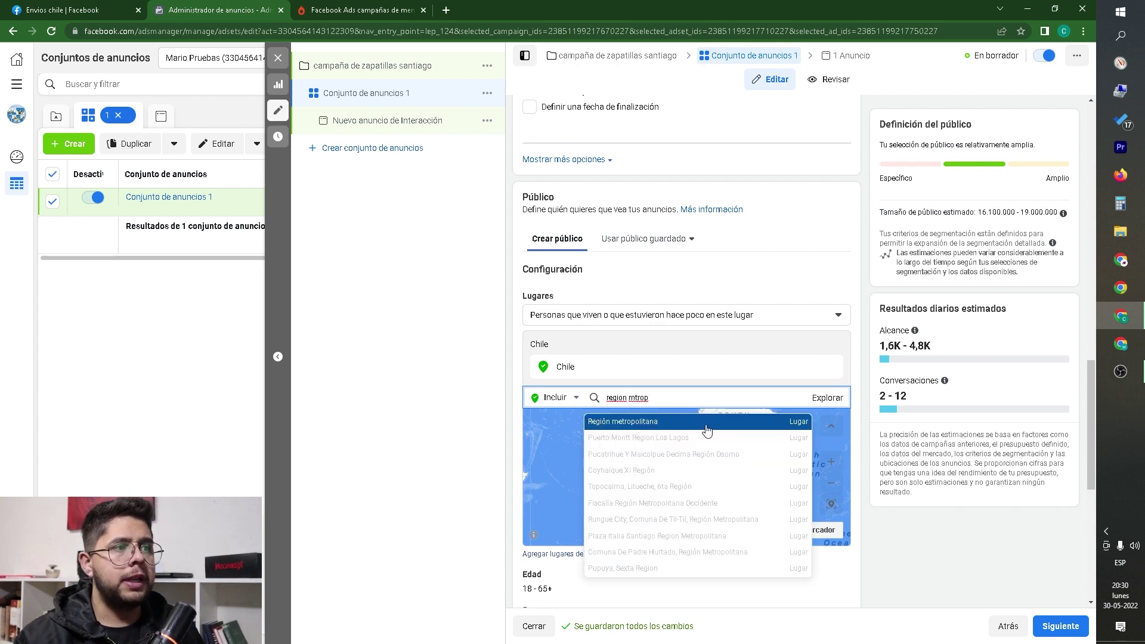
{"action": "left_click", "coordinate": [707, 430]}
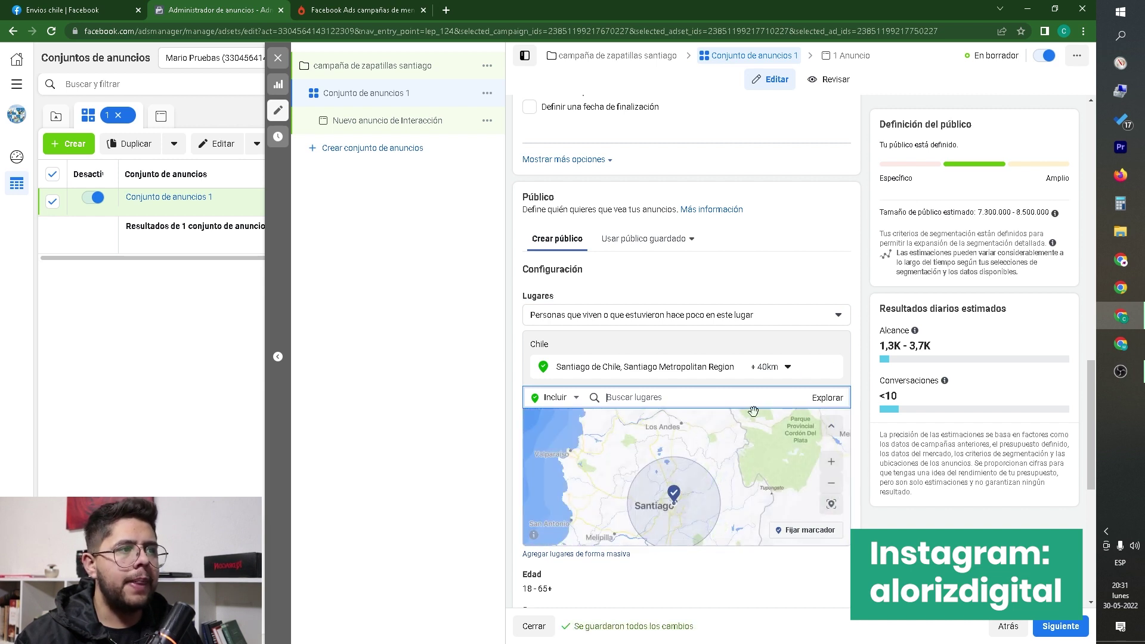
- Reduce the radius around Santiago de Chile to 30 km
{"action": "left_click", "coordinate": [770, 367]}
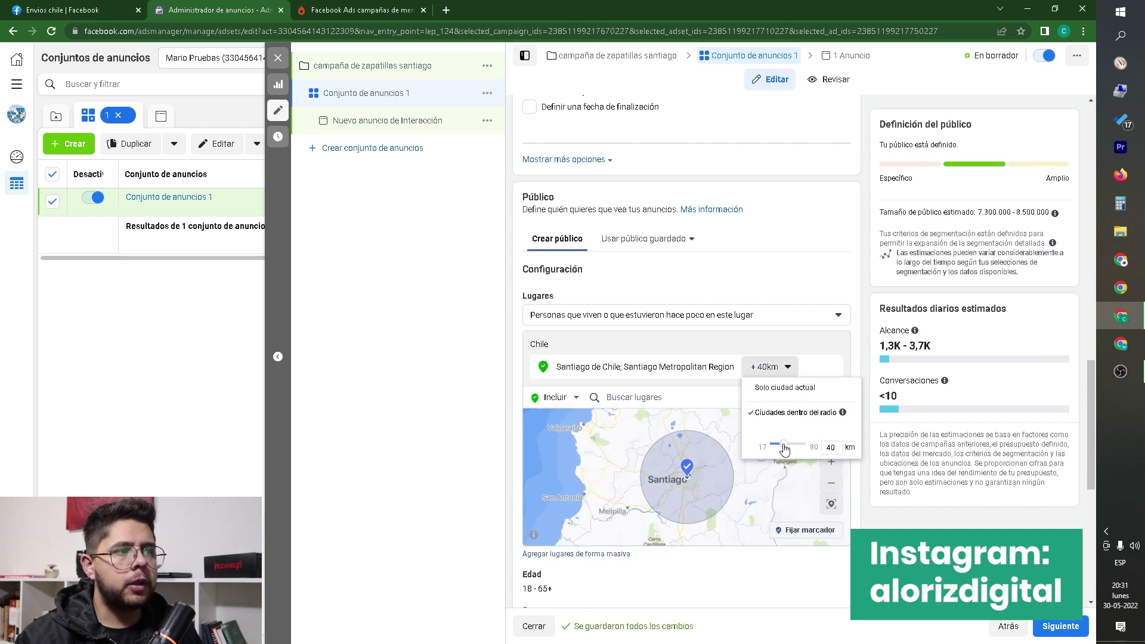
{"action": "left_click_drag", "start_coordinate": [785, 448], "coordinate": [783, 449]}
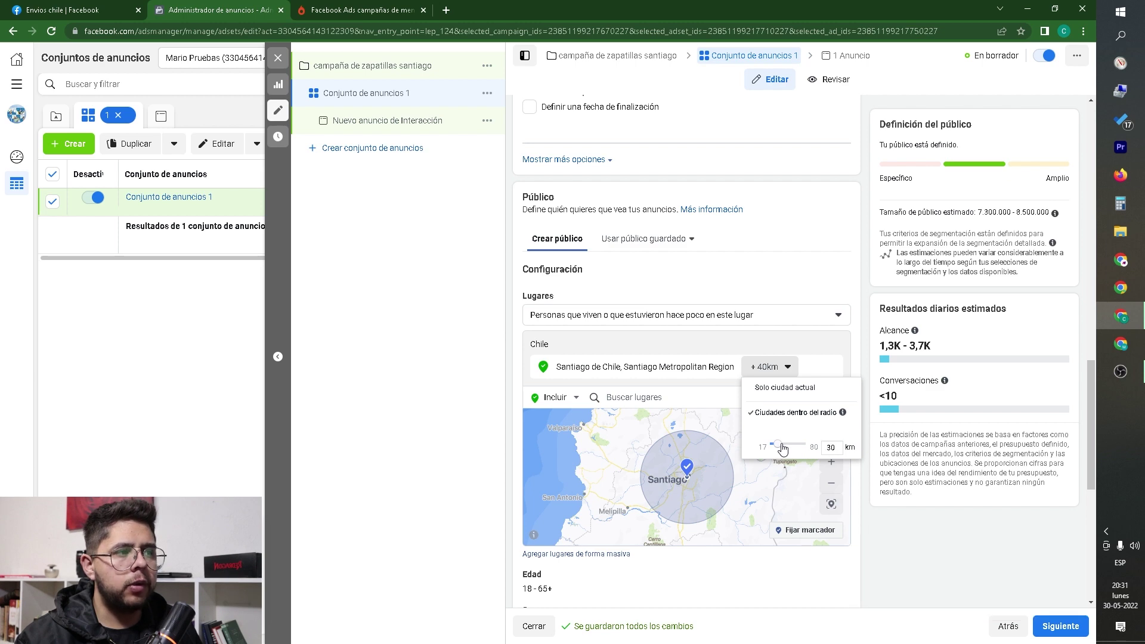
{"action": "left_click", "coordinate": [805, 365]}
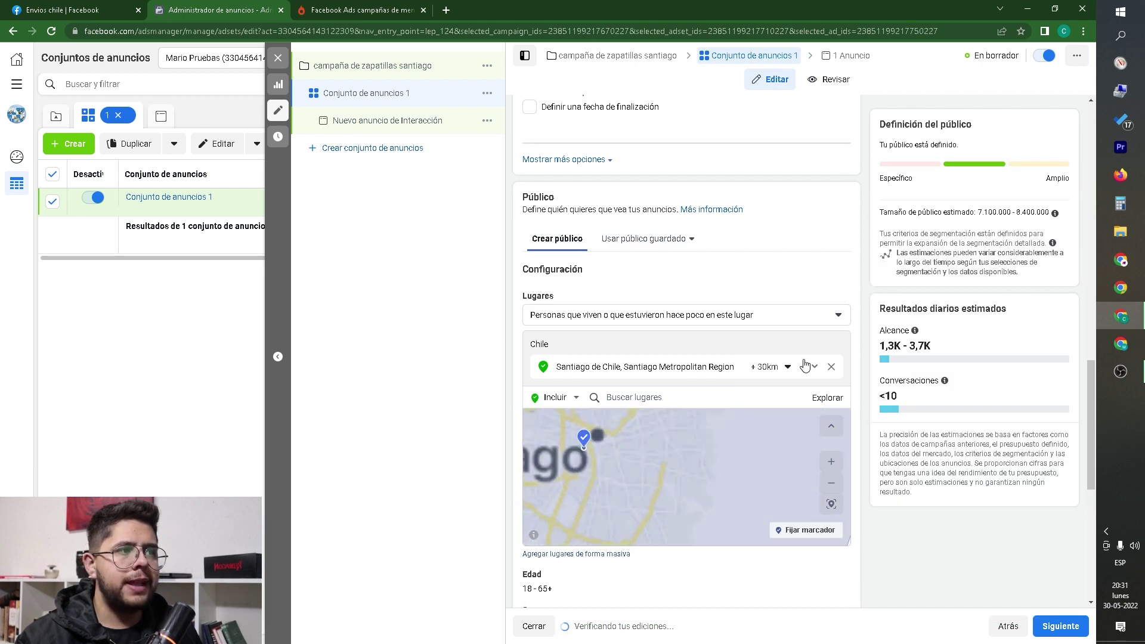
- Try adding two map markers west of Santiago as extra audience locations and remove both markers again
{"action": "scroll", "coordinate": [720, 407], "scroll_direction": "down", "scroll_amount": 2}
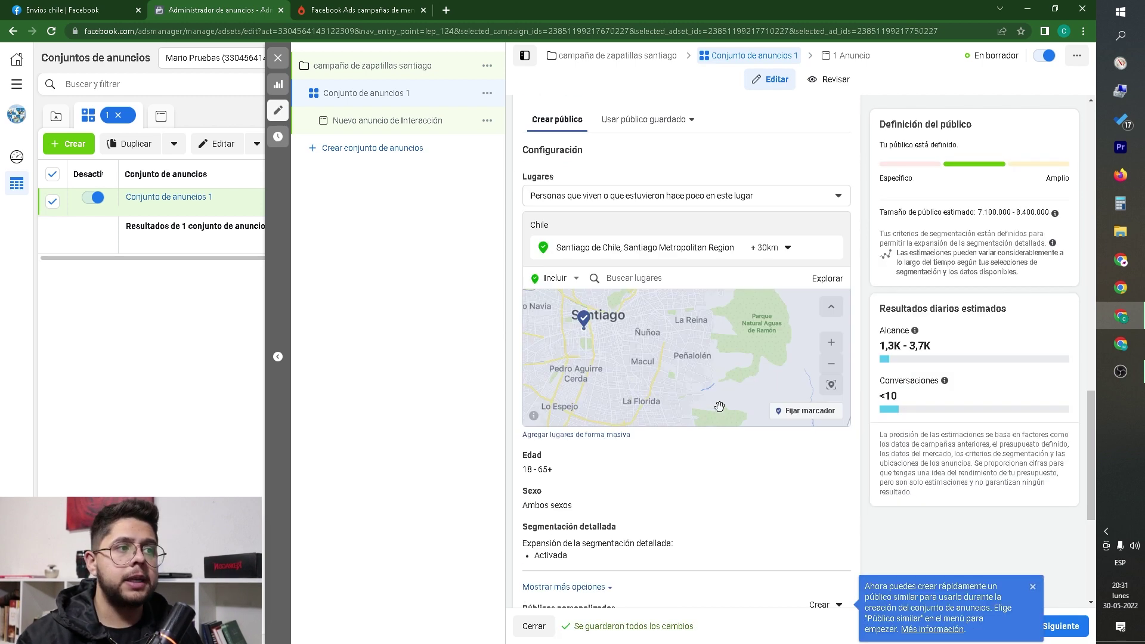
{"action": "scroll", "coordinate": [824, 469], "scroll_direction": "down", "scroll_amount": 2}
{"action": "scroll", "coordinate": [804, 461], "scroll_direction": "up", "scroll_amount": 4}
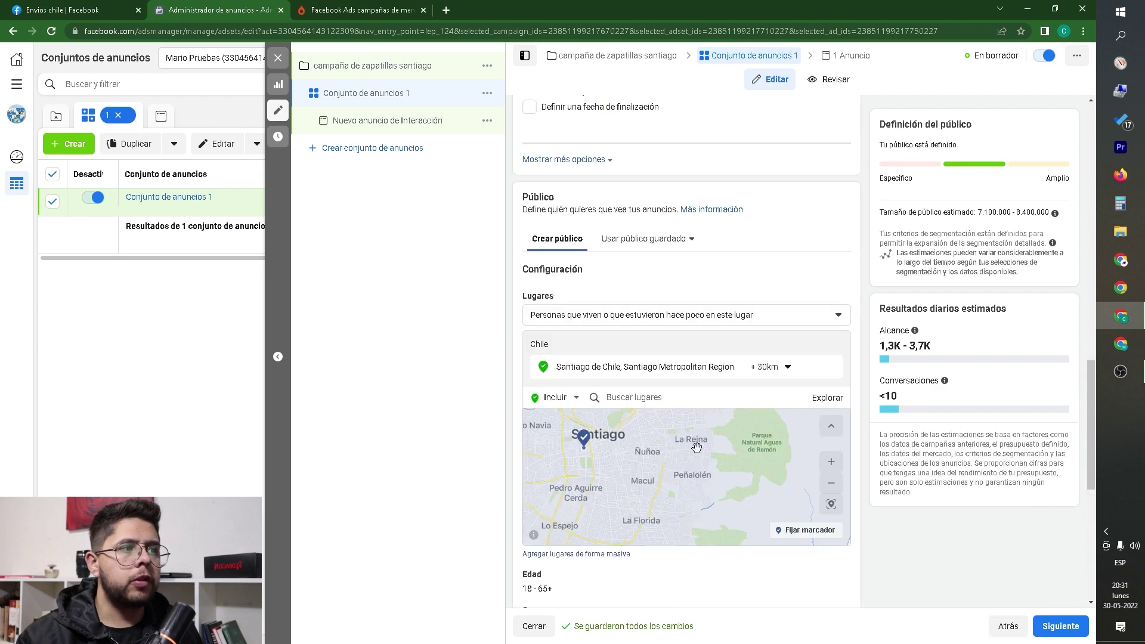
{"action": "scroll", "coordinate": [693, 447], "scroll_direction": "down", "scroll_amount": 3}
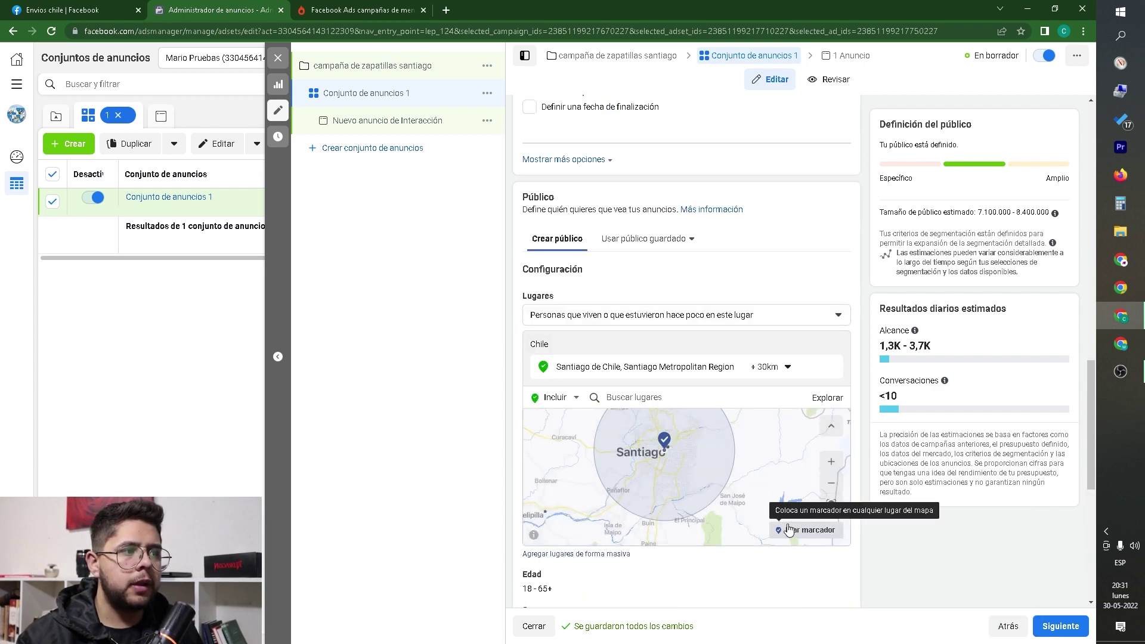
{"action": "left_click", "coordinate": [796, 530]}
{"action": "left_click", "coordinate": [569, 442]}
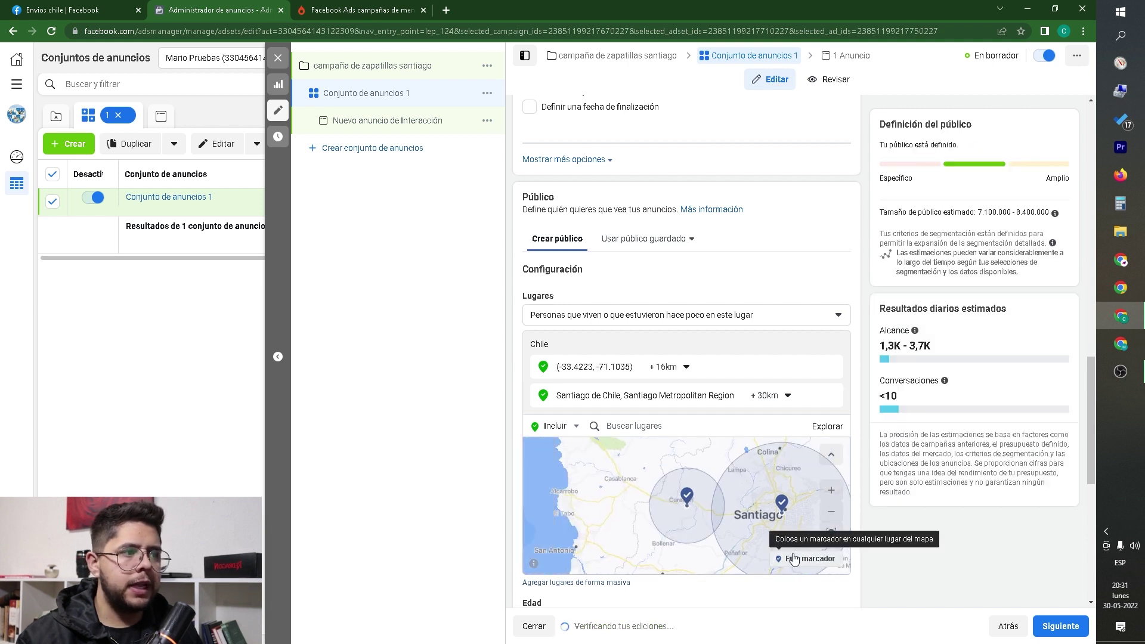
{"action": "left_click", "coordinate": [794, 558]}
{"action": "left_click", "coordinate": [624, 474]}
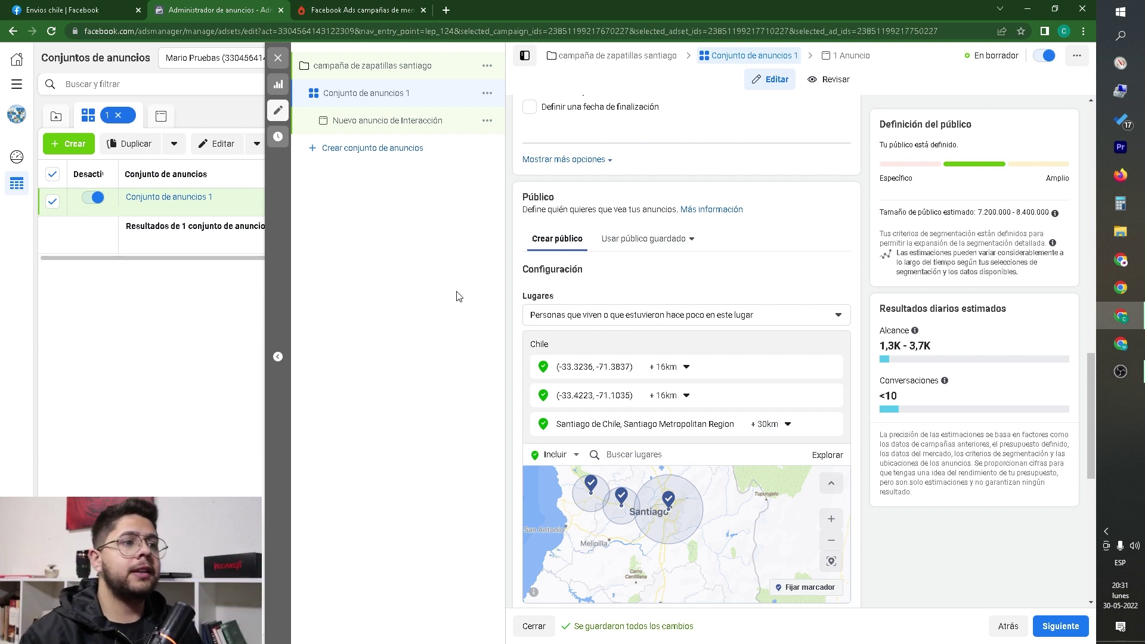
{"action": "left_click", "coordinate": [831, 367]}
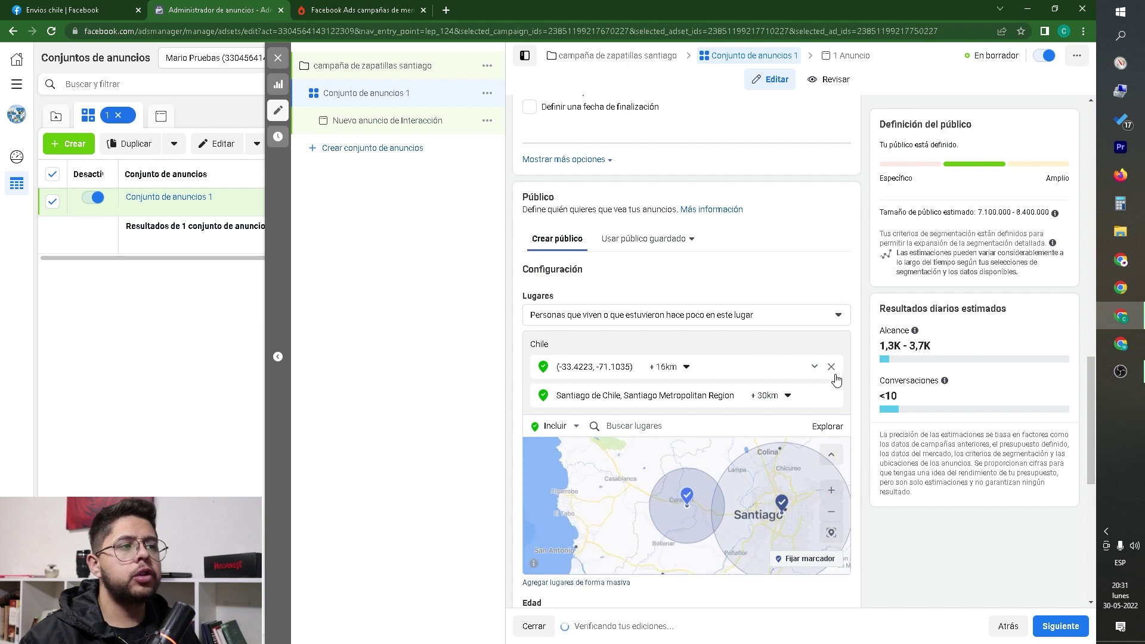
{"action": "left_click", "coordinate": [832, 367]}
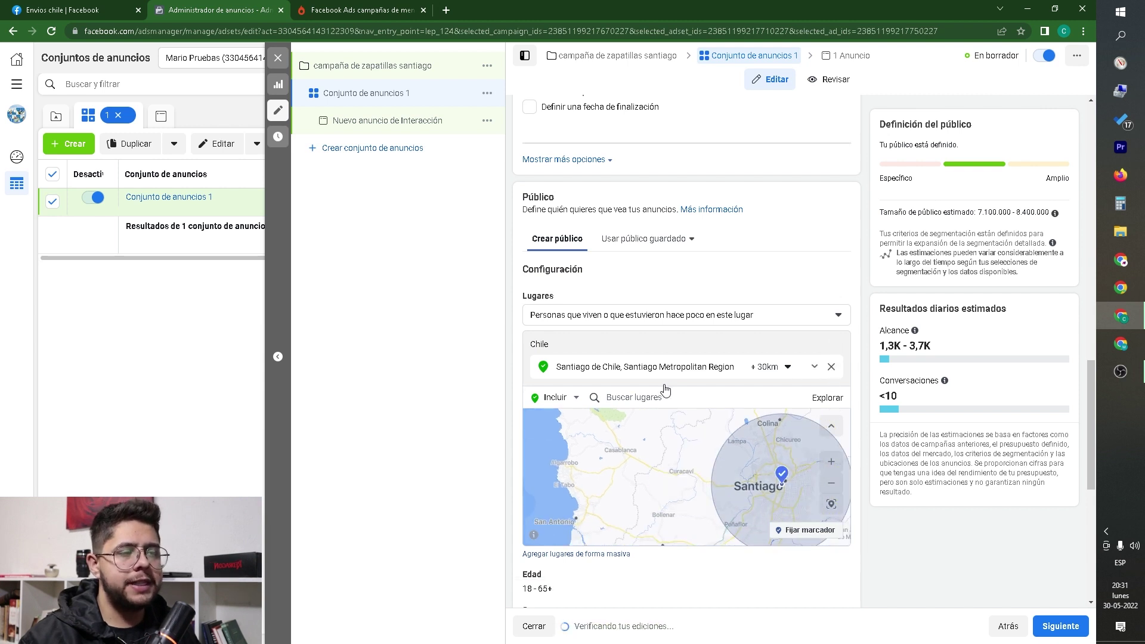
- Replace the Santiago de Chile audience location with the whole country of Chile
{"action": "left_click", "coordinate": [657, 379]}
{"action": "type", "text": "d"}
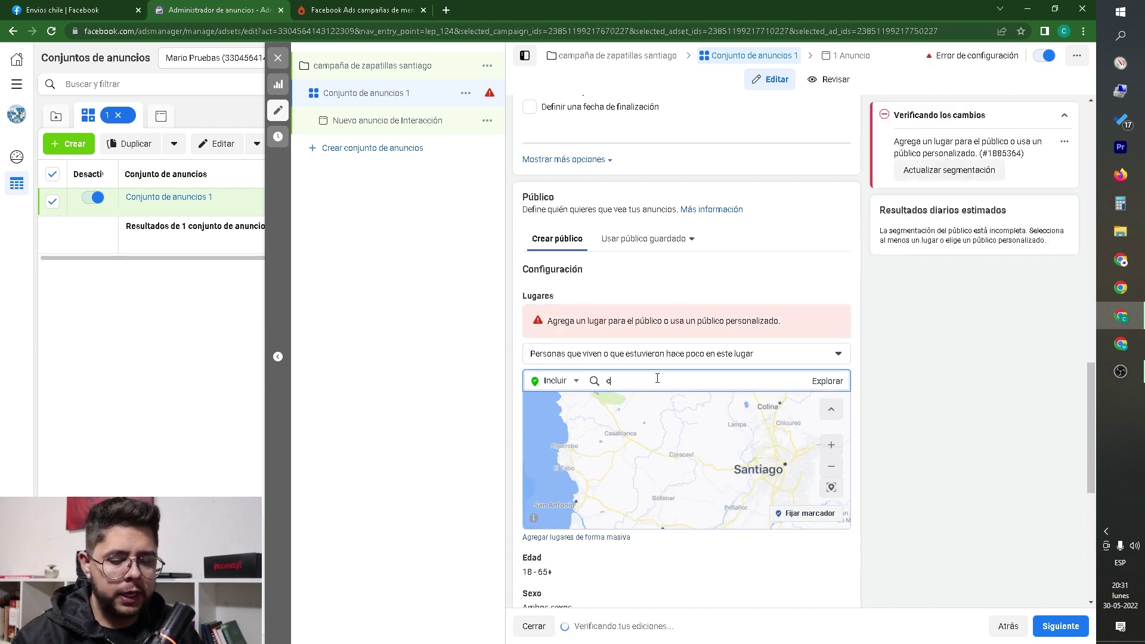
{"action": "type", "text": "hile"}
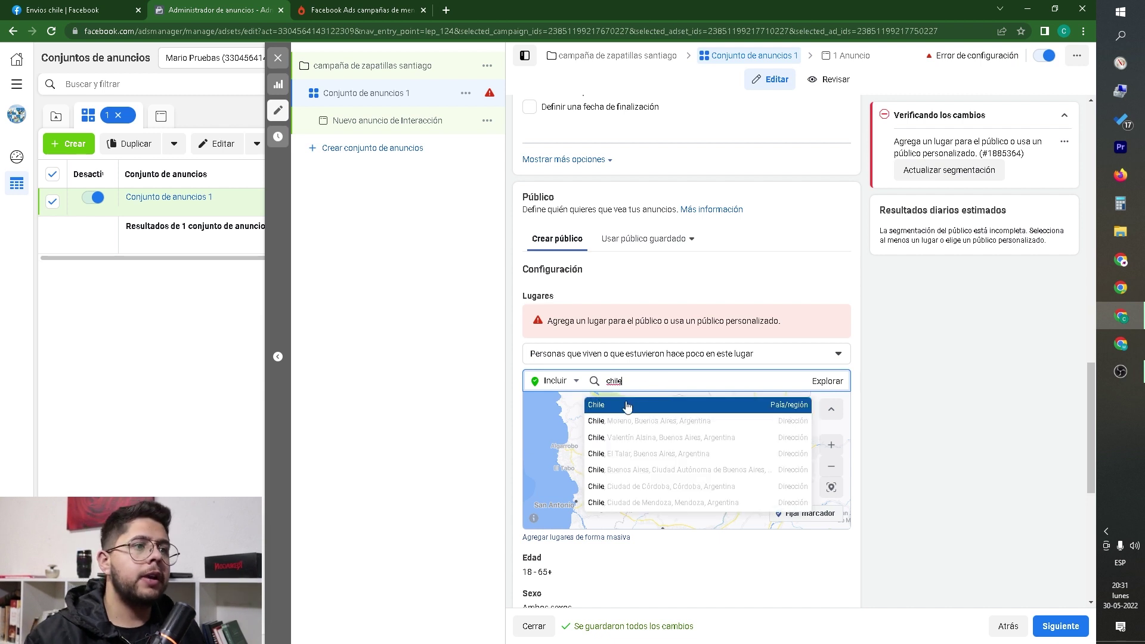
{"action": "left_click", "coordinate": [633, 404]}
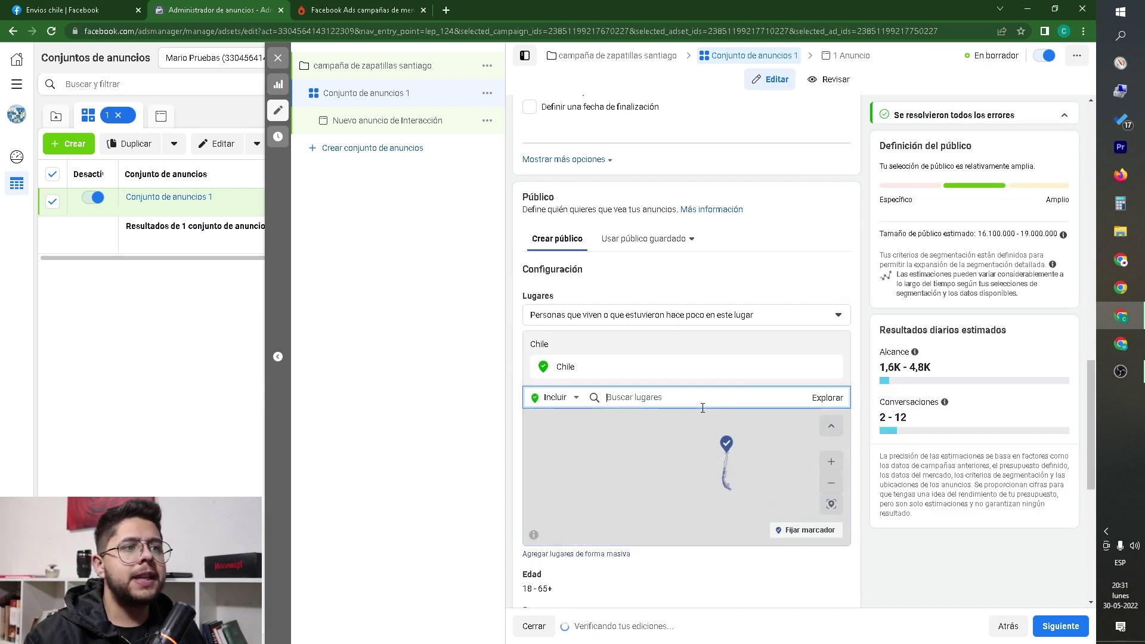
- Set the audience's age range to 30–52 and open the gender setting for editing, keeping Todos
{"action": "scroll", "coordinate": [694, 572], "scroll_direction": "down", "scroll_amount": 1}
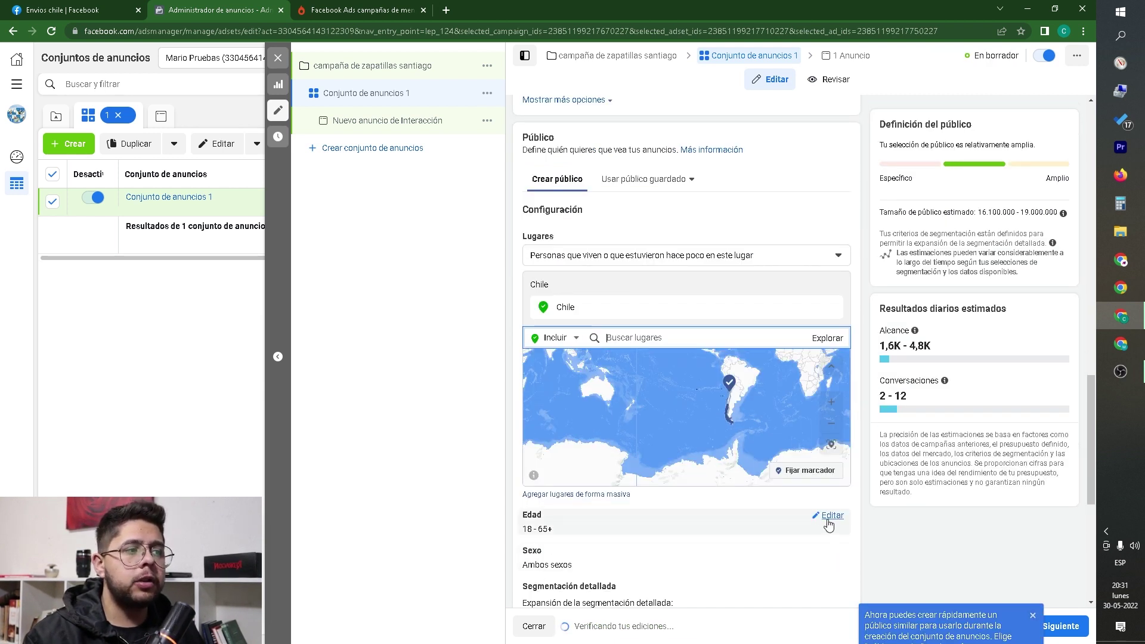
{"action": "left_click", "coordinate": [826, 520]}
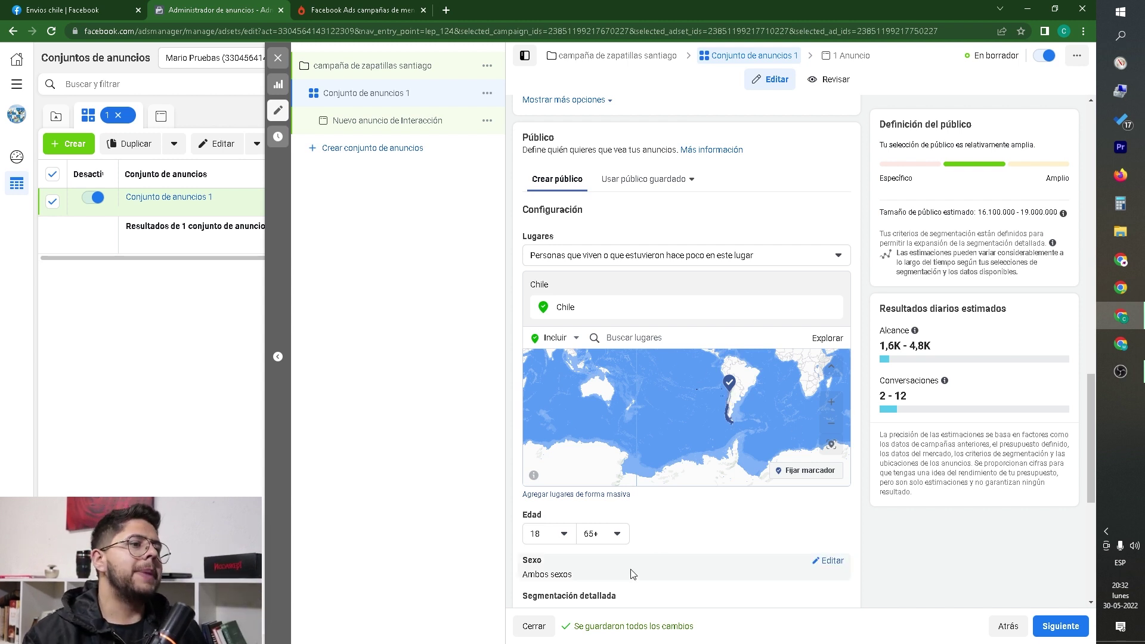
{"action": "scroll", "coordinate": [708, 537], "scroll_direction": "down", "scroll_amount": 2}
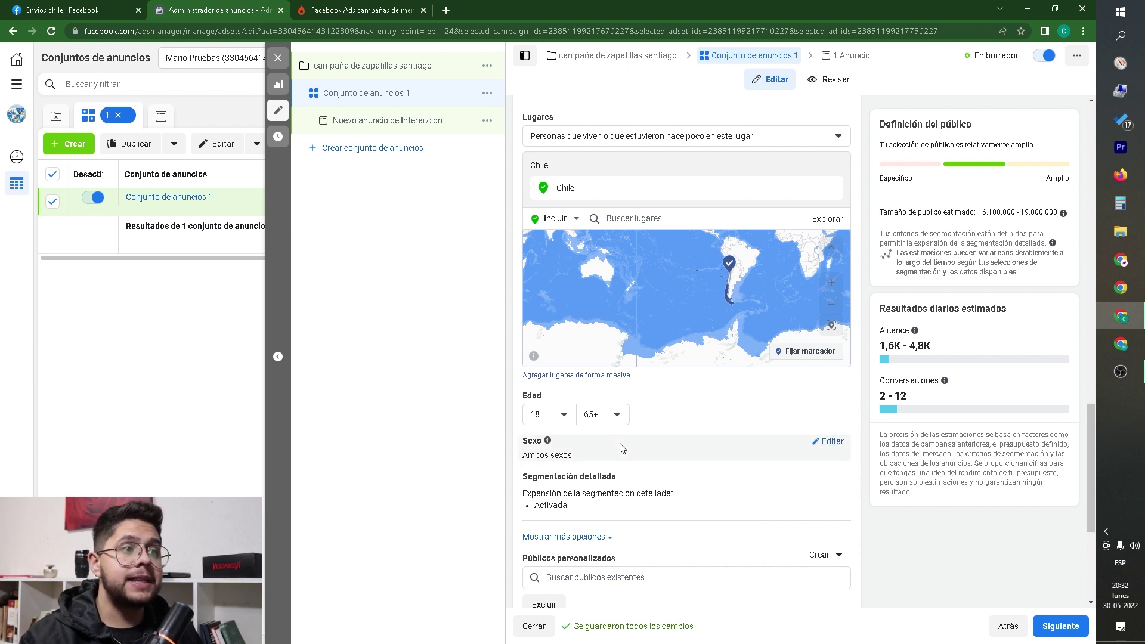
{"action": "left_click", "coordinate": [562, 415]}
{"action": "scroll", "coordinate": [567, 471], "scroll_direction": "down", "scroll_amount": 3}
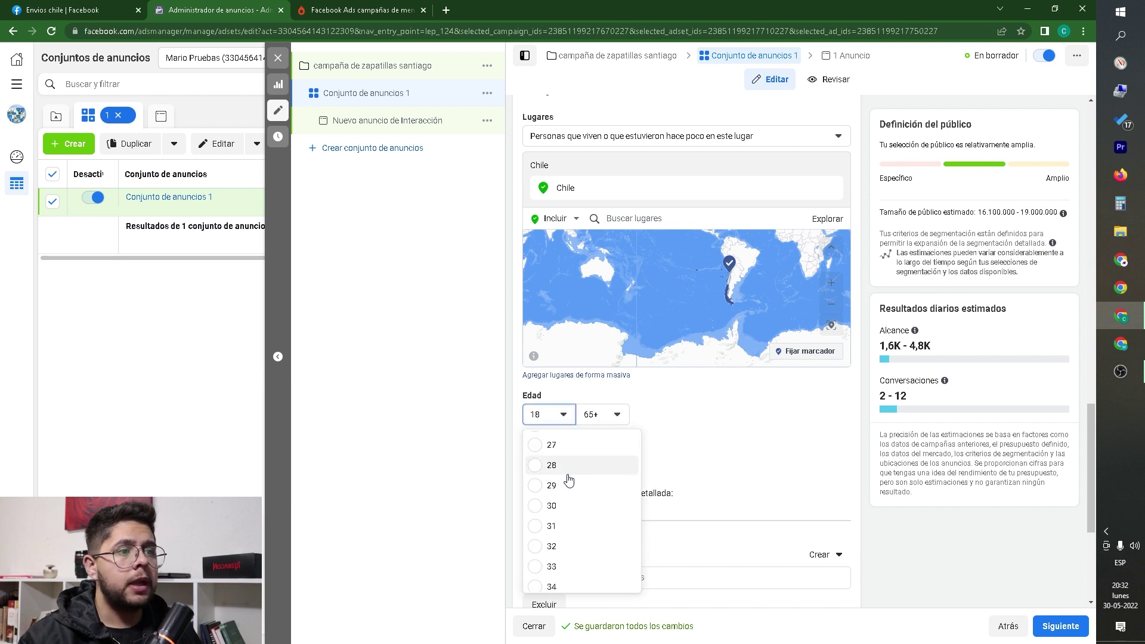
{"action": "scroll", "coordinate": [551, 462], "scroll_direction": "down", "scroll_amount": 1}
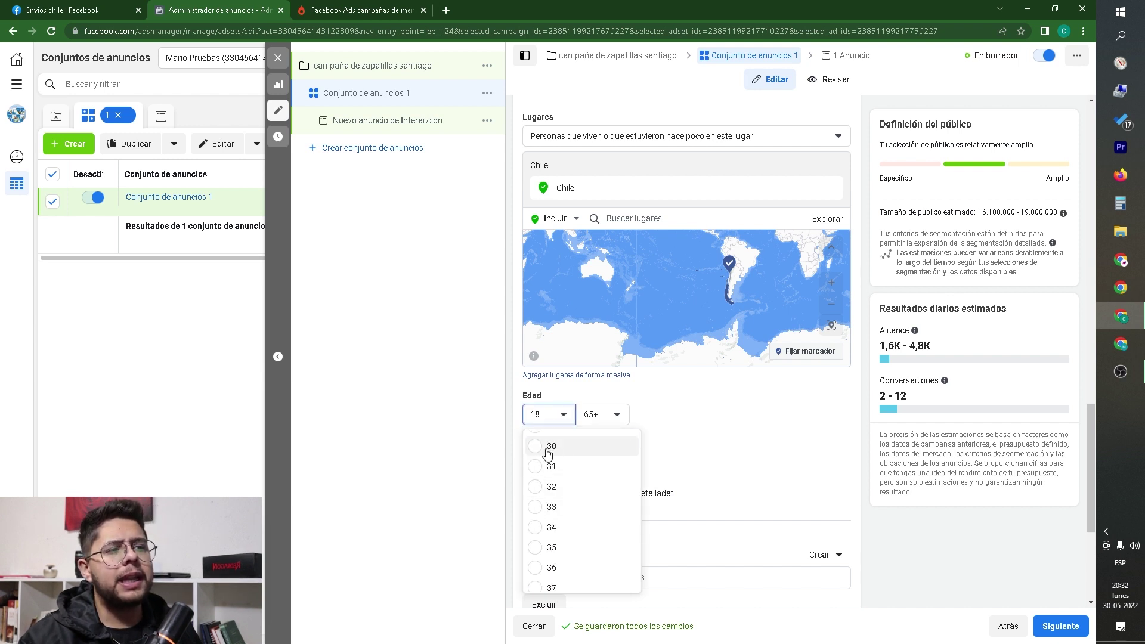
{"action": "left_click", "coordinate": [549, 448]}
{"action": "left_click", "coordinate": [603, 414]}
{"action": "scroll", "coordinate": [625, 525], "scroll_direction": "up", "scroll_amount": 3}
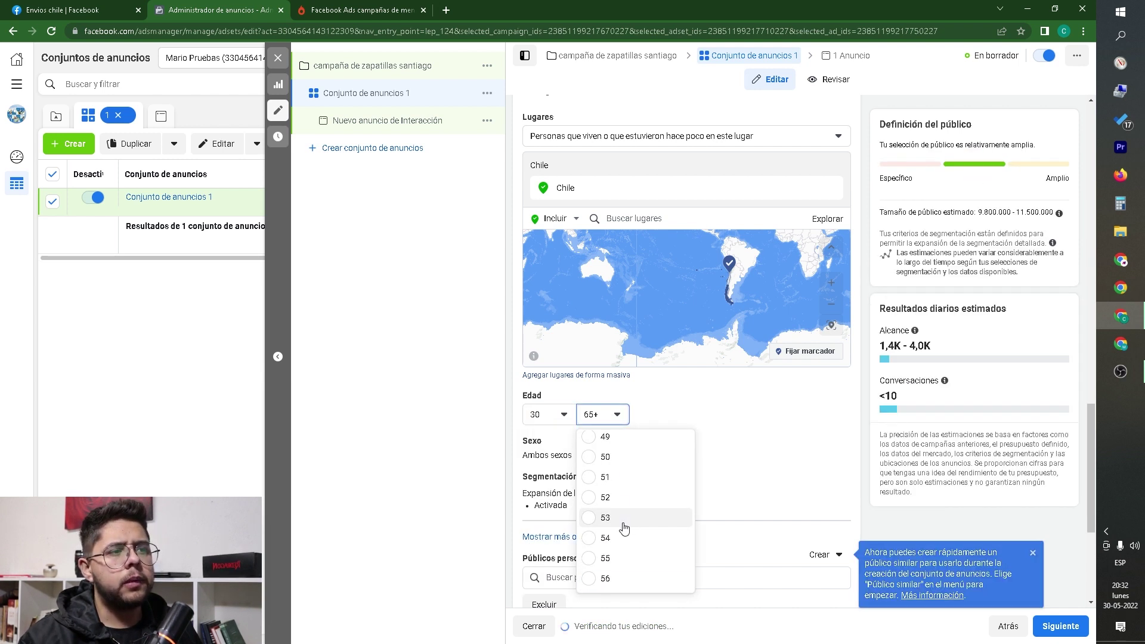
{"action": "left_click", "coordinate": [624, 497]}
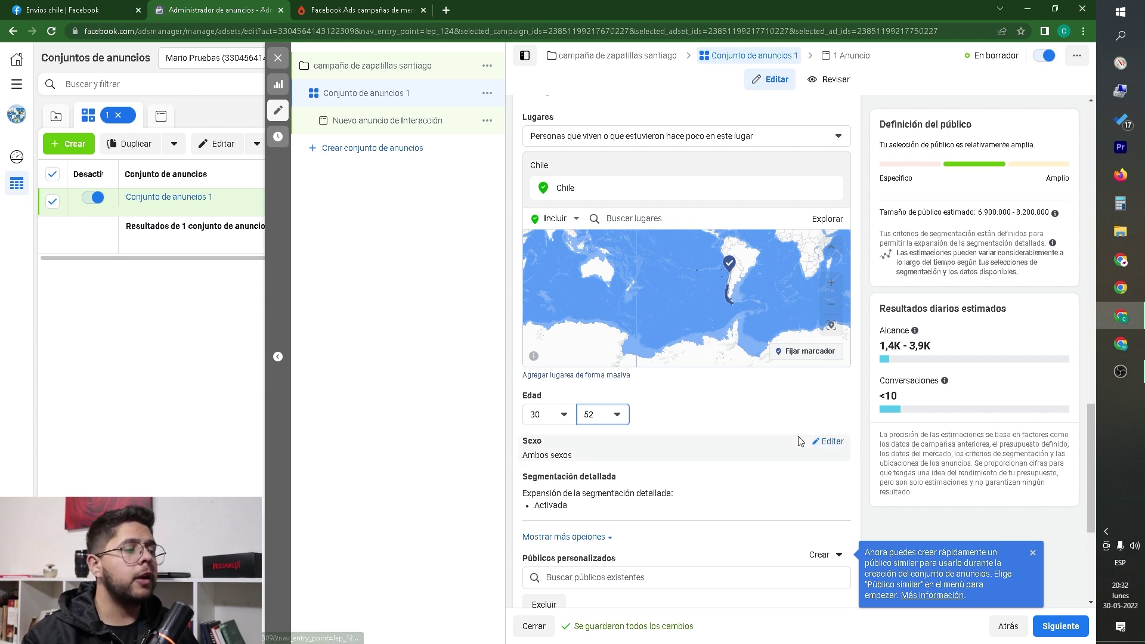
{"action": "left_click", "coordinate": [828, 442]}
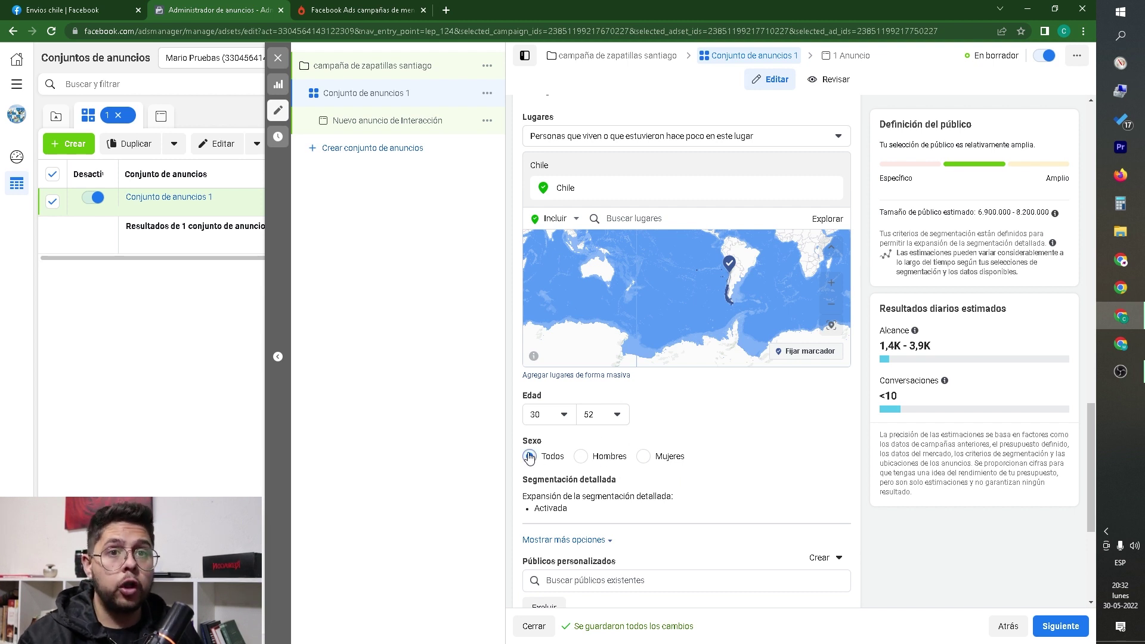
- Edit the audience's detailed segmentation and include people with the interest Taza
{"action": "left_click_drag", "start_coordinate": [533, 480], "coordinate": [613, 484]}
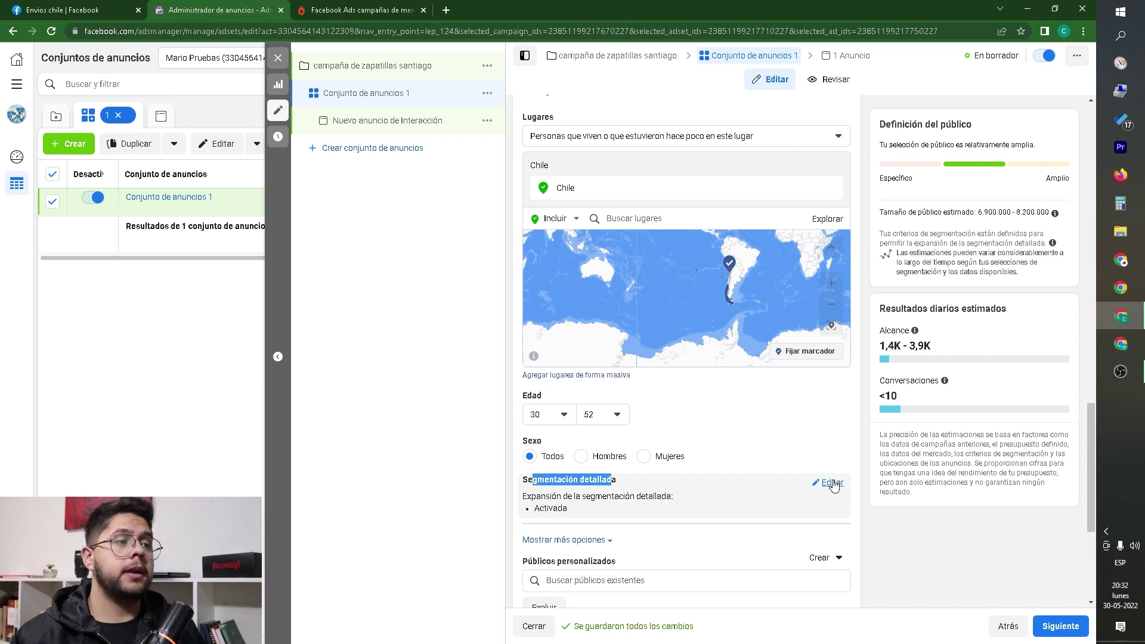
{"action": "scroll", "coordinate": [832, 484], "scroll_direction": "up", "scroll_amount": 1}
{"action": "scroll", "coordinate": [833, 482], "scroll_direction": "down", "scroll_amount": 2}
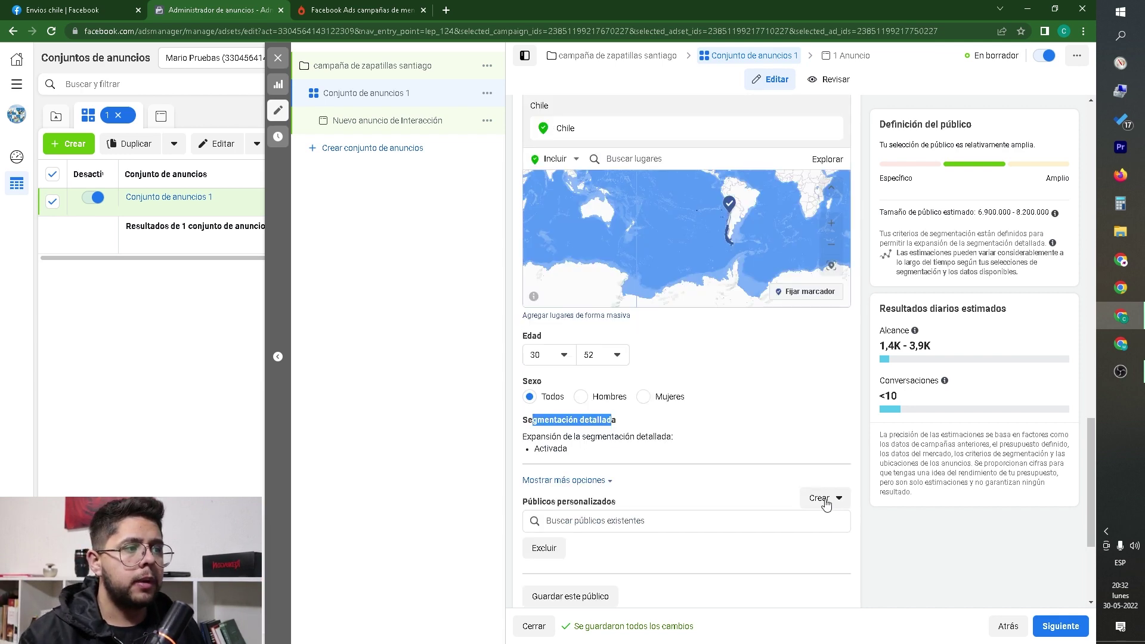
{"action": "left_click", "coordinate": [829, 426]}
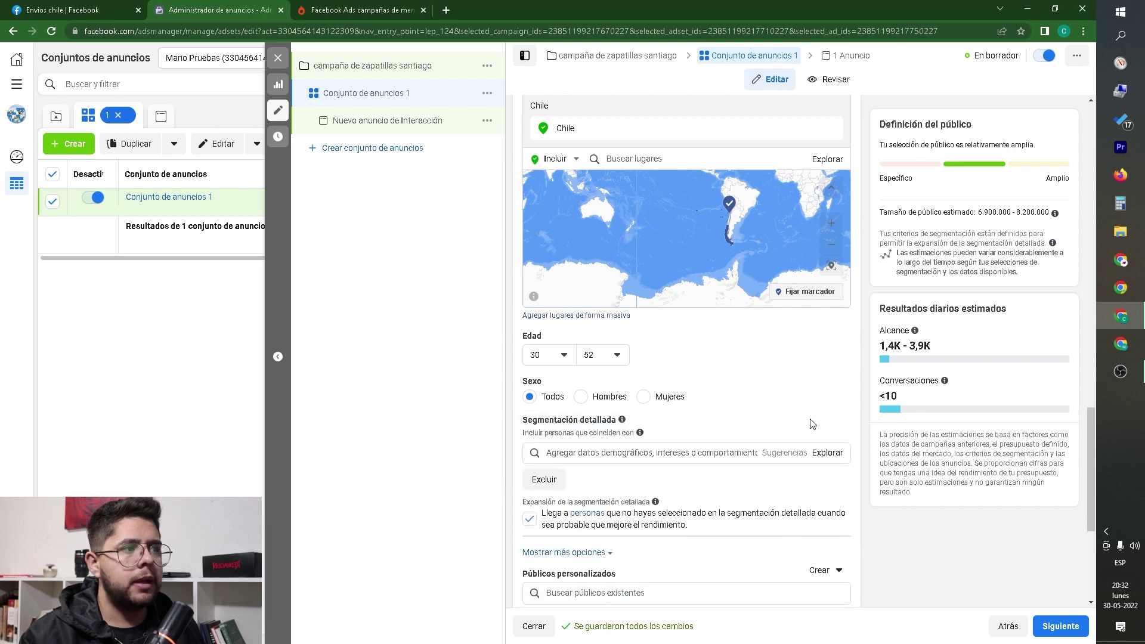
{"action": "left_click", "coordinate": [664, 451]}
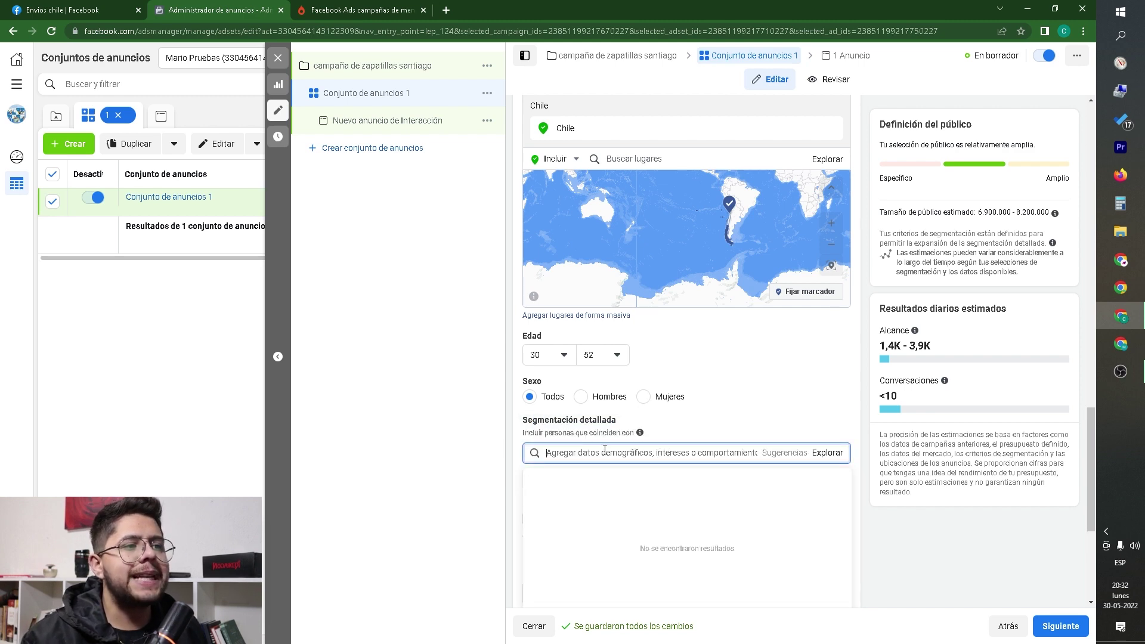
{"action": "scroll", "coordinate": [603, 460], "scroll_direction": "down", "scroll_amount": 2}
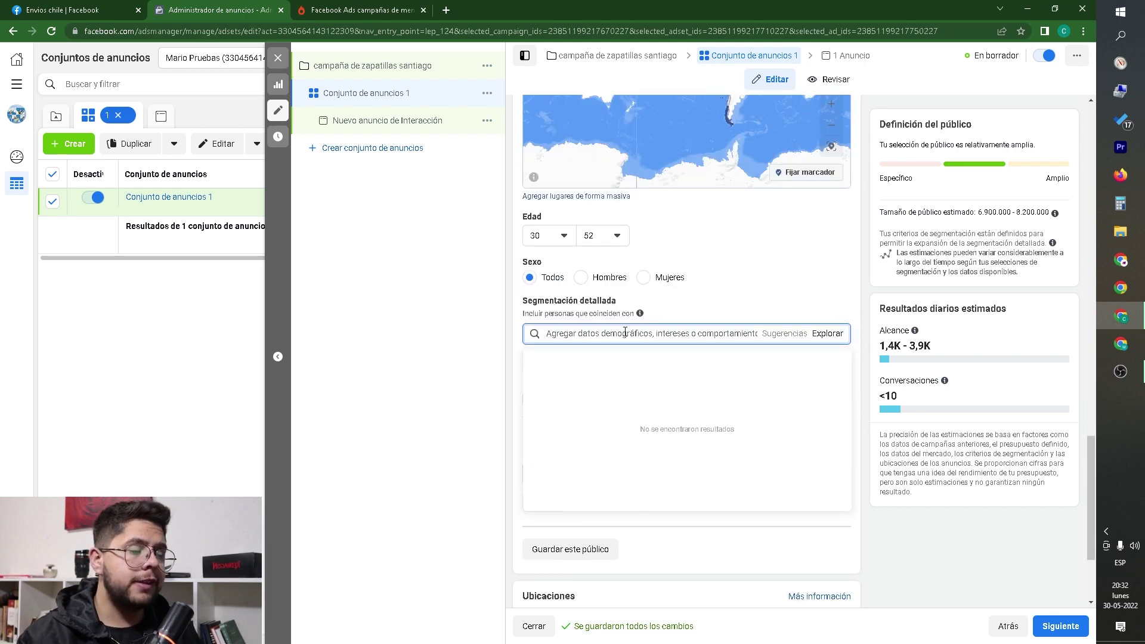
{"action": "type", "text": "taza"}
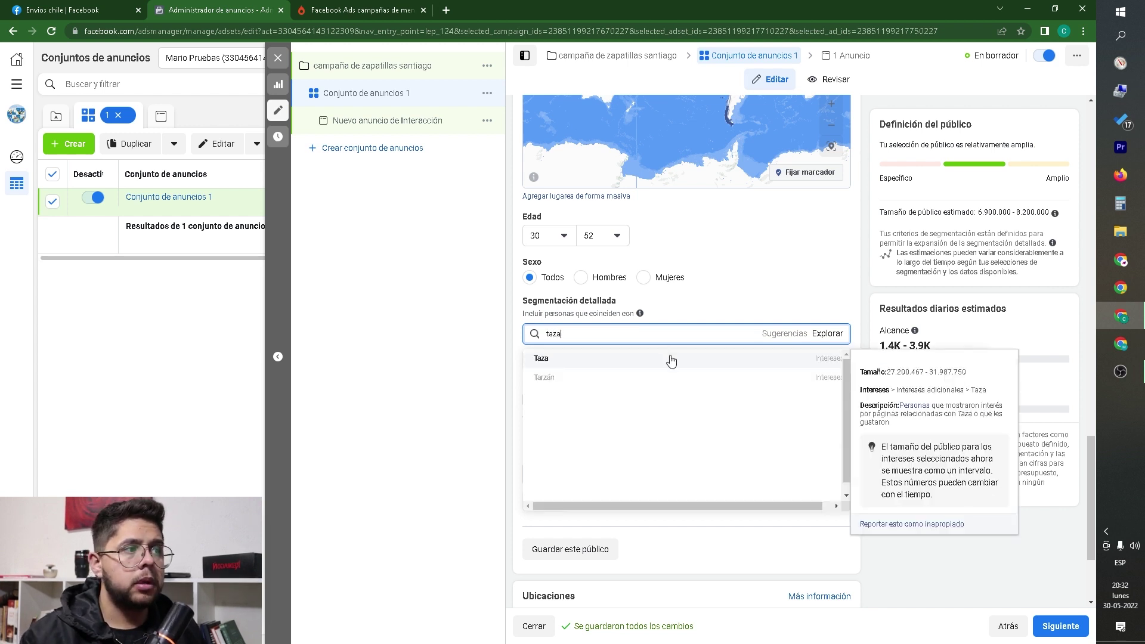
{"action": "left_click", "coordinate": [668, 363]}
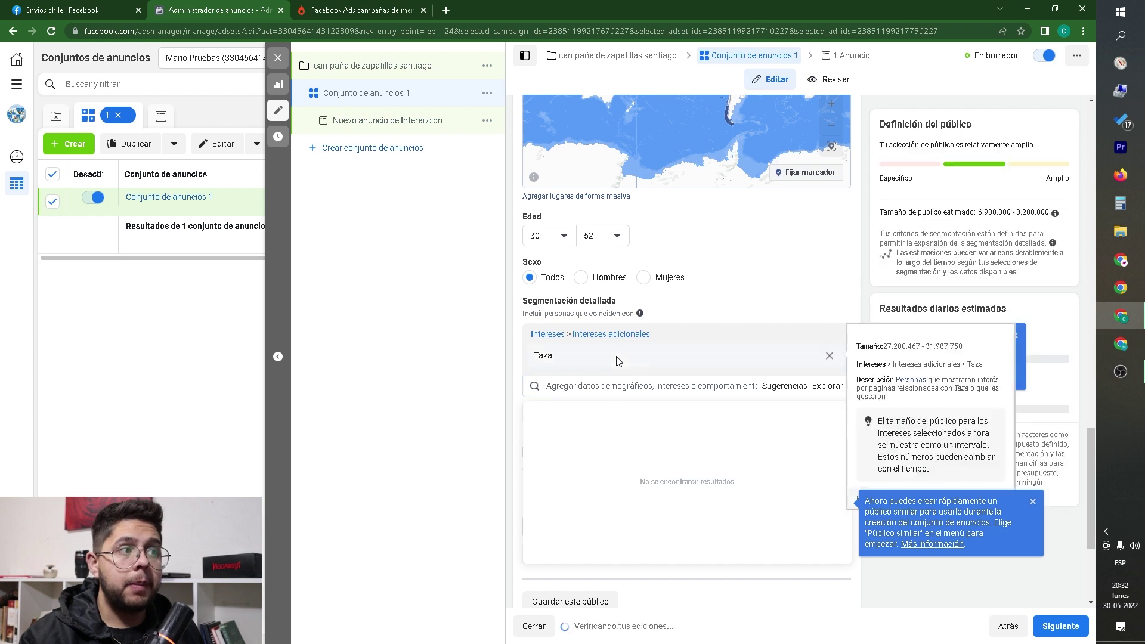
- Add the suggested interests Té and Café to the detailed segmentation and look through the remaining suggestions
{"action": "left_click", "coordinate": [597, 387]}
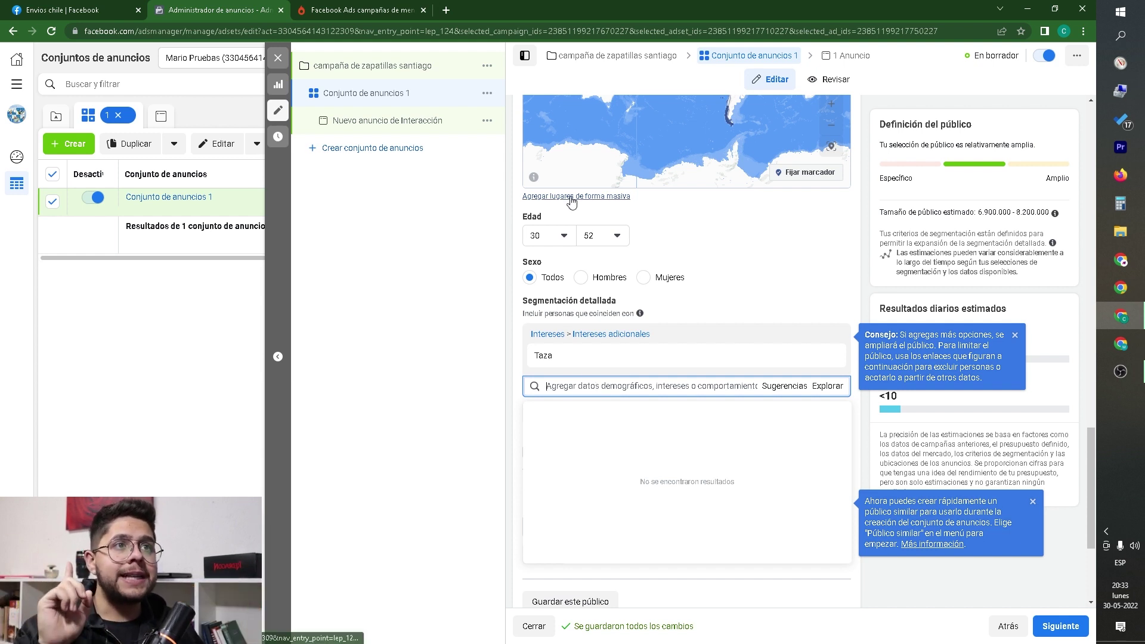
{"action": "mouse_move", "coordinate": [649, 366]}
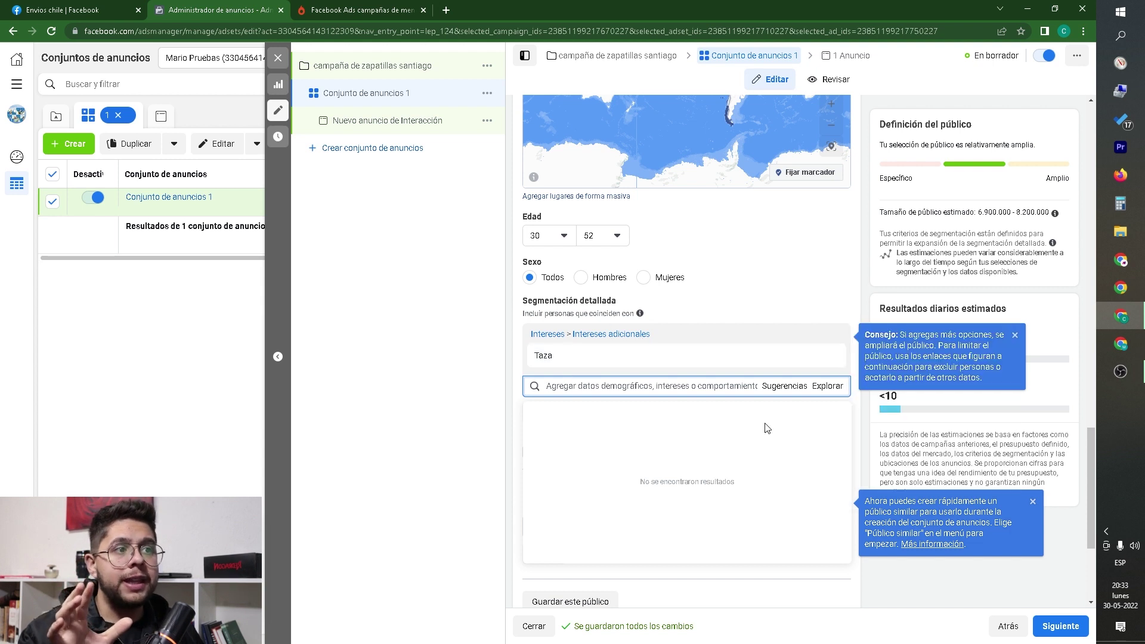
{"action": "left_click", "coordinate": [786, 389]}
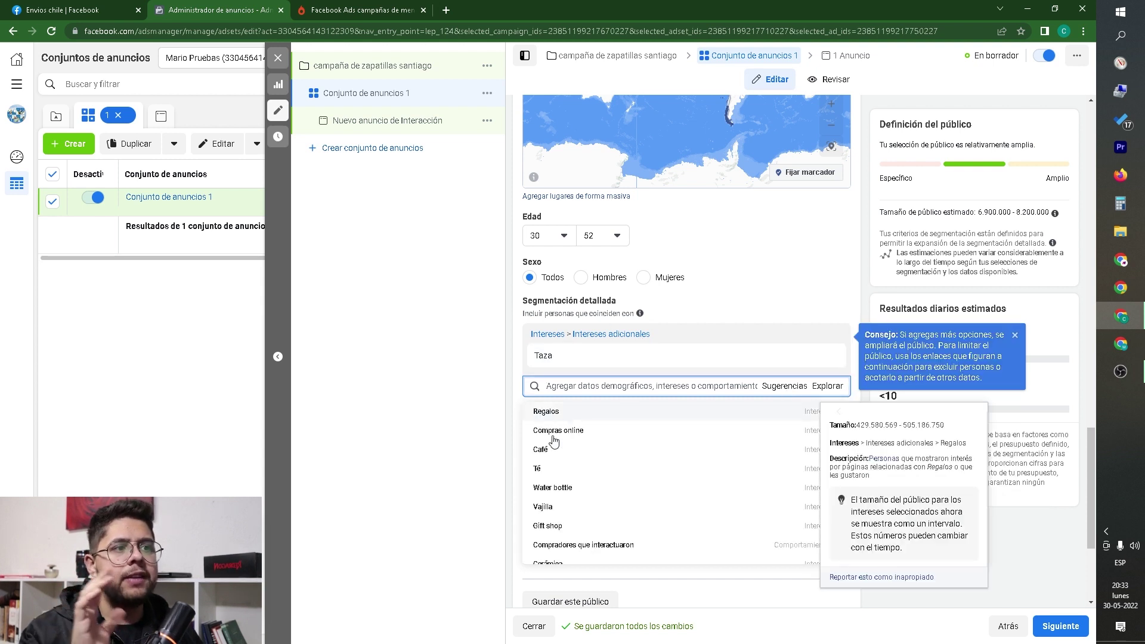
{"action": "mouse_move", "coordinate": [648, 423]}
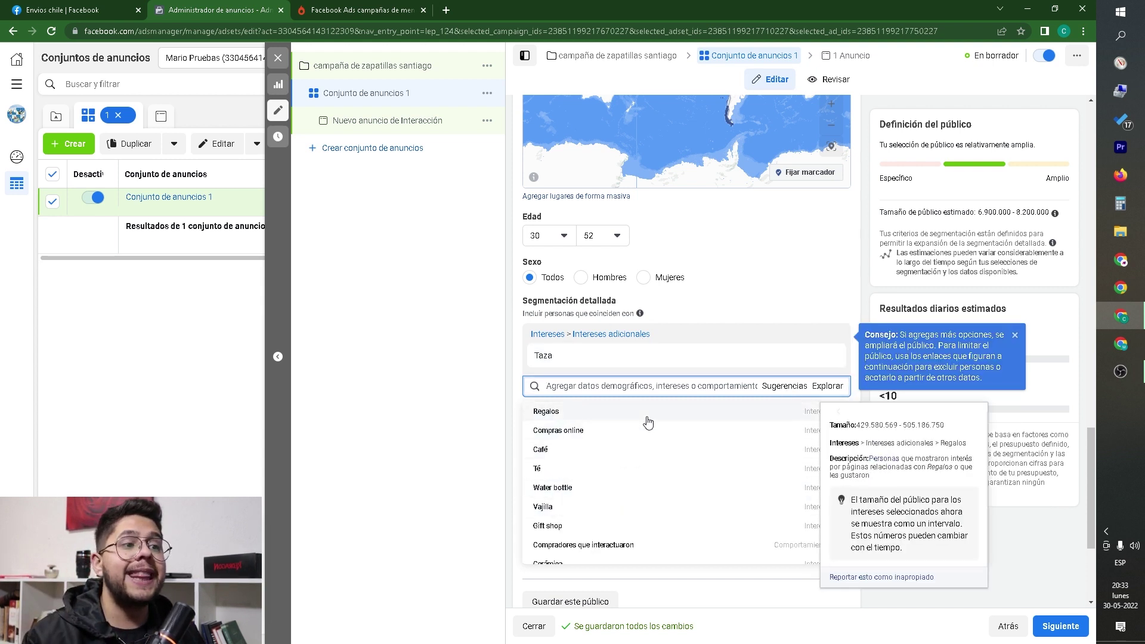
{"action": "left_click", "coordinate": [582, 470]}
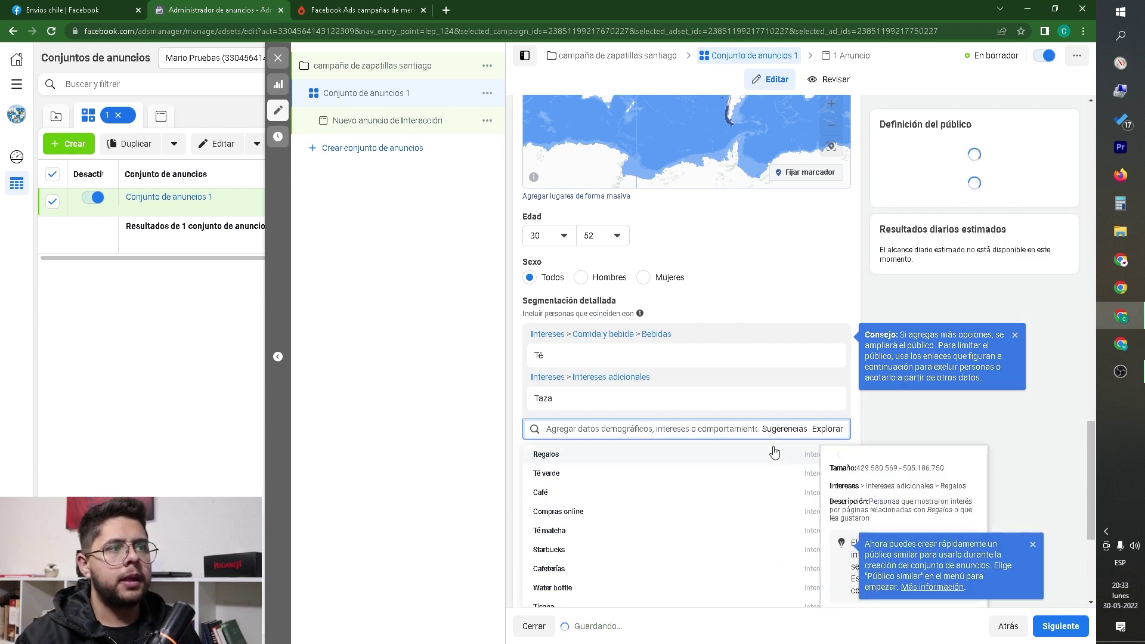
{"action": "left_click", "coordinate": [689, 500]}
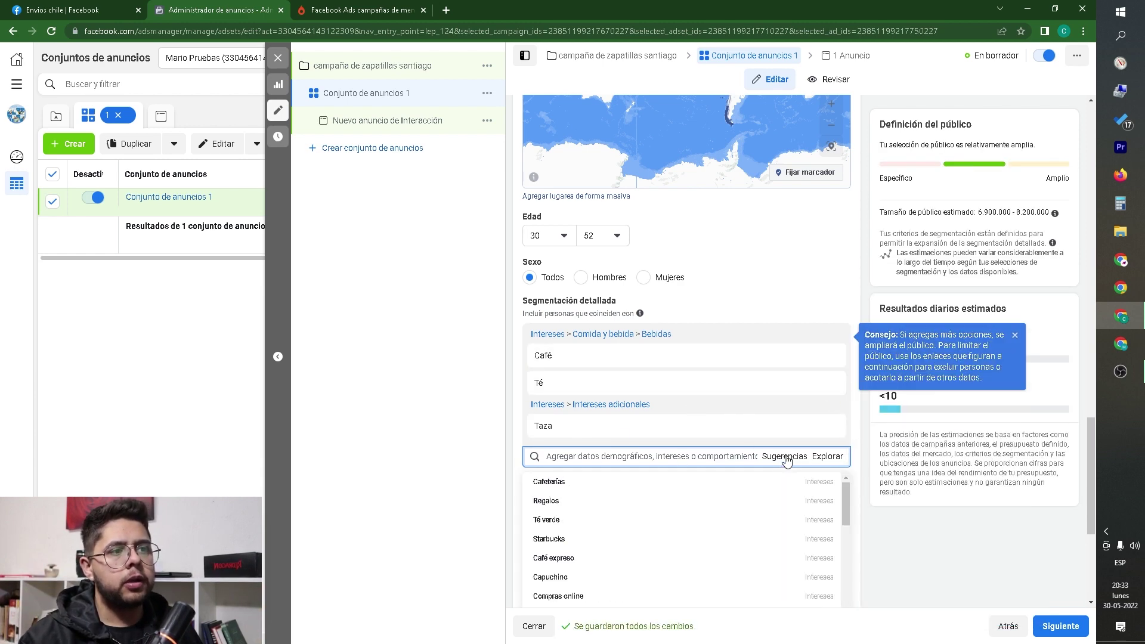
{"action": "scroll", "coordinate": [694, 451], "scroll_direction": "down", "scroll_amount": 2}
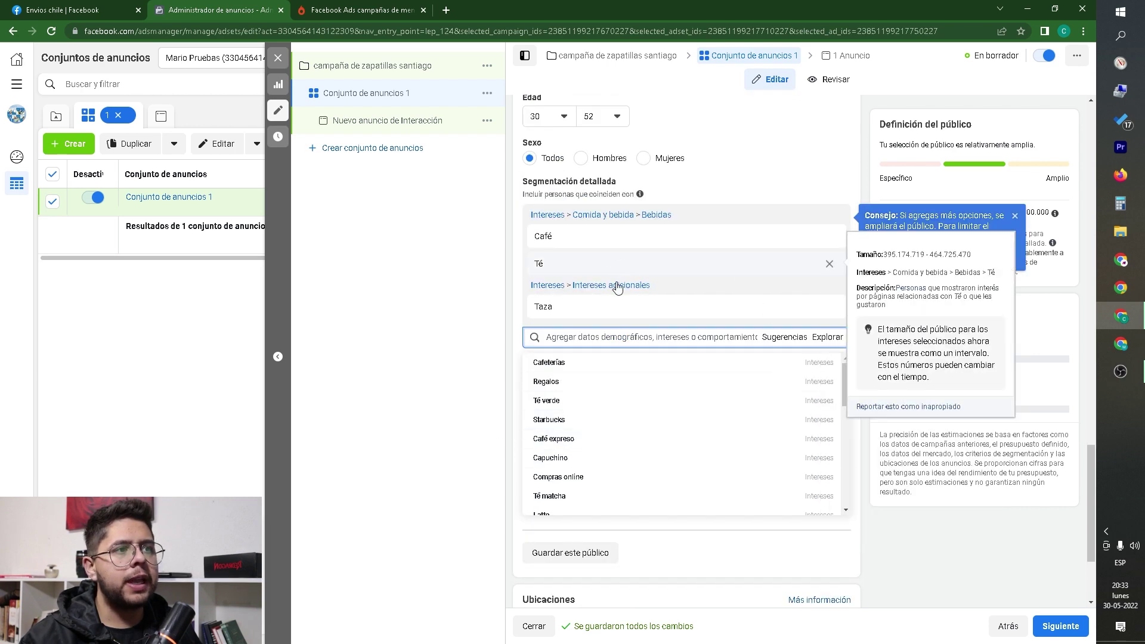
{"action": "scroll", "coordinate": [640, 376], "scroll_direction": "down", "scroll_amount": 2}
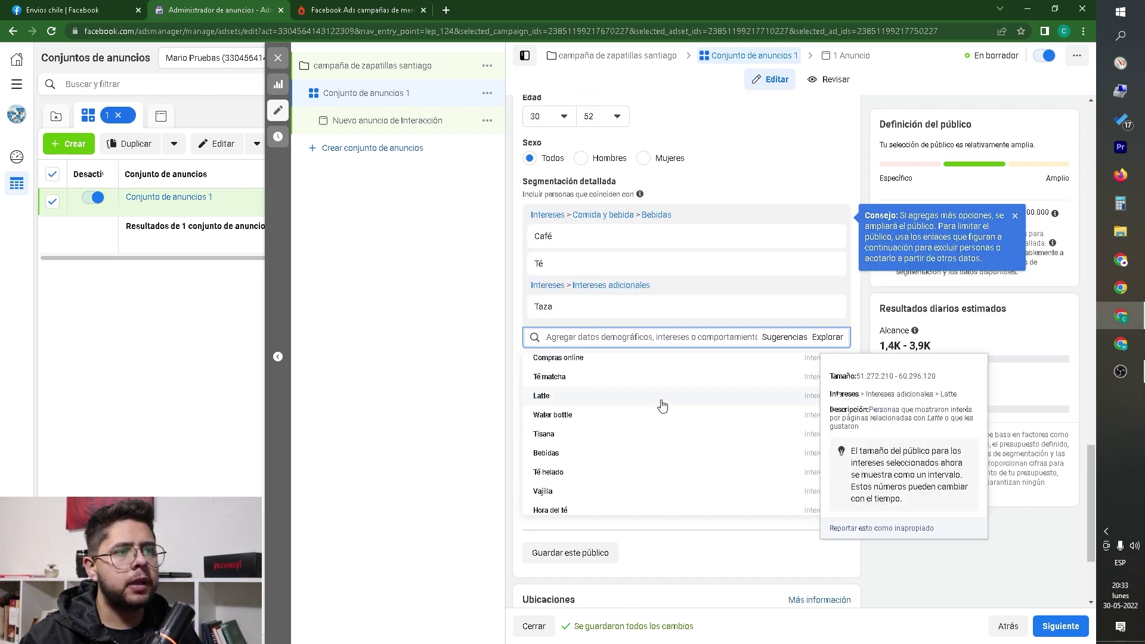
{"action": "scroll", "coordinate": [595, 440], "scroll_direction": "down", "scroll_amount": 3}
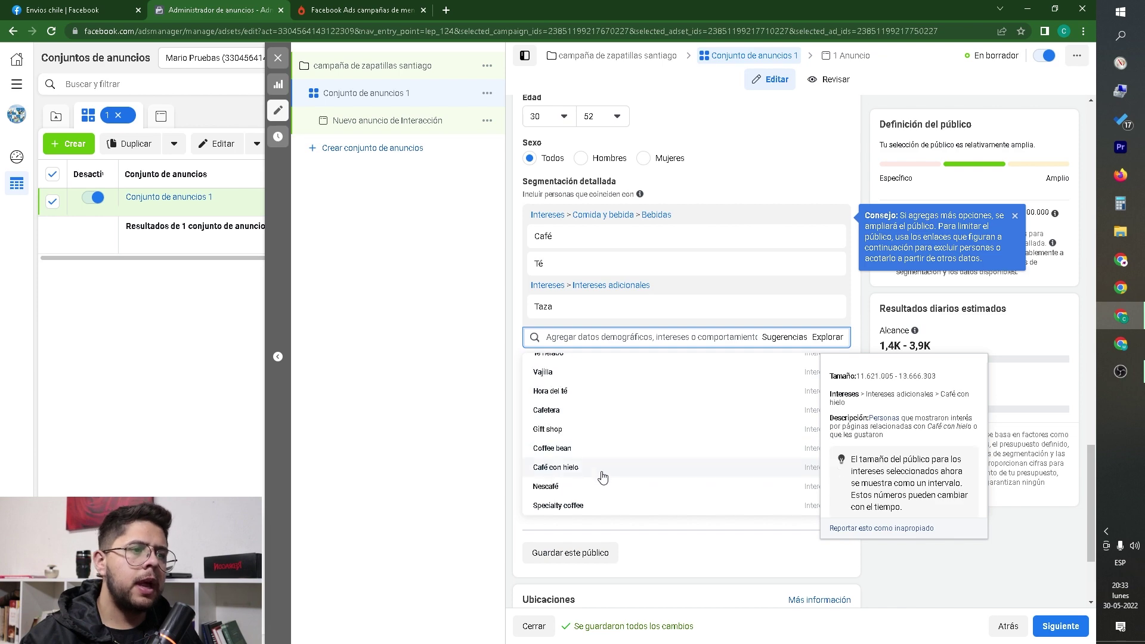
{"action": "scroll", "coordinate": [624, 481], "scroll_direction": "up", "scroll_amount": 5}
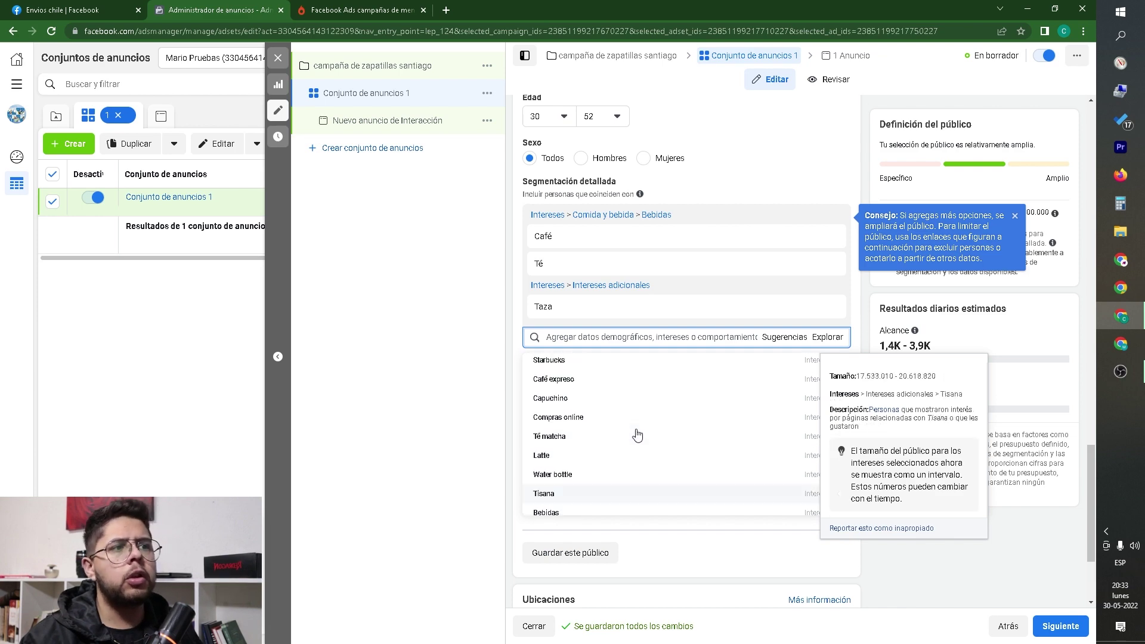
- Close the interest suggestions and review the included interests Café, Té and Taza in the detailed segmentation
{"action": "left_click", "coordinate": [489, 292]}
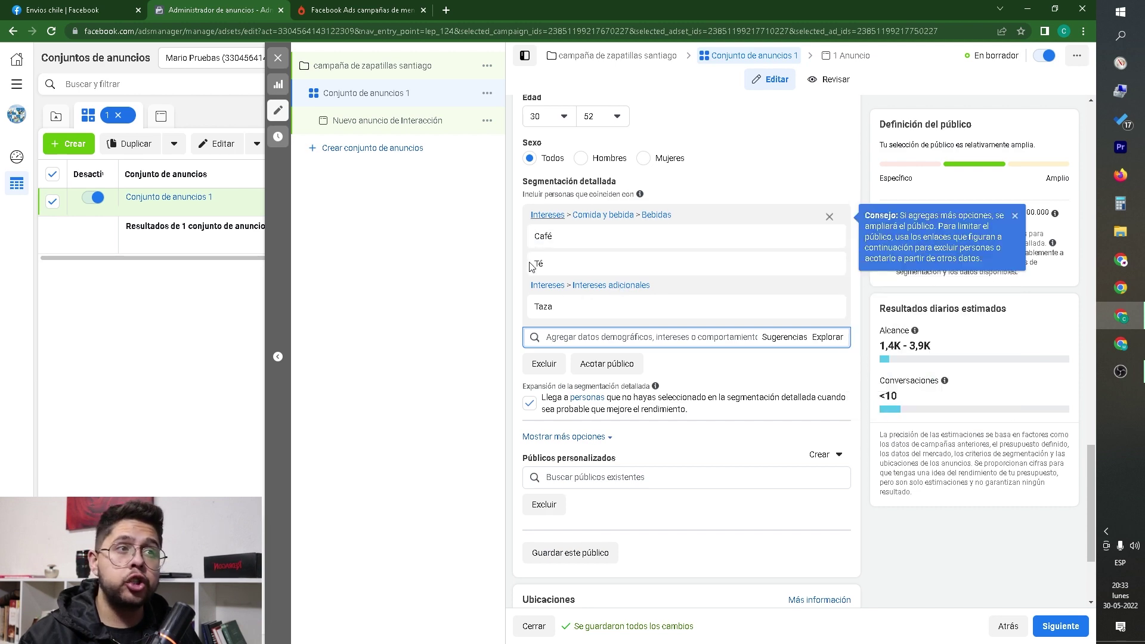
{"action": "mouse_move", "coordinate": [540, 315]}
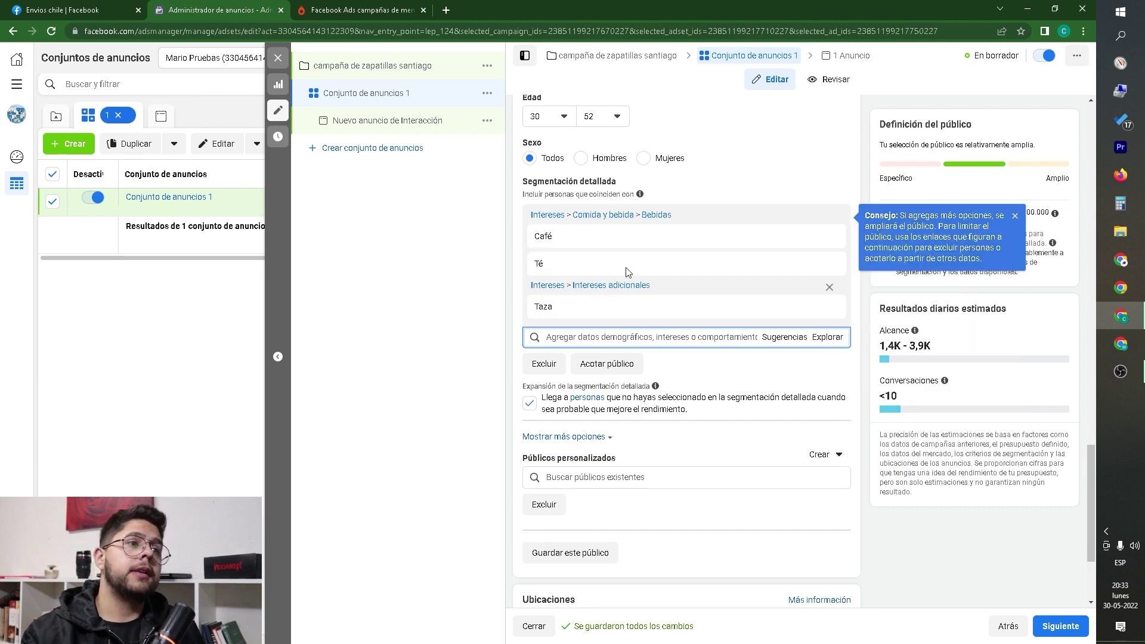
{"action": "mouse_move", "coordinate": [641, 230]}
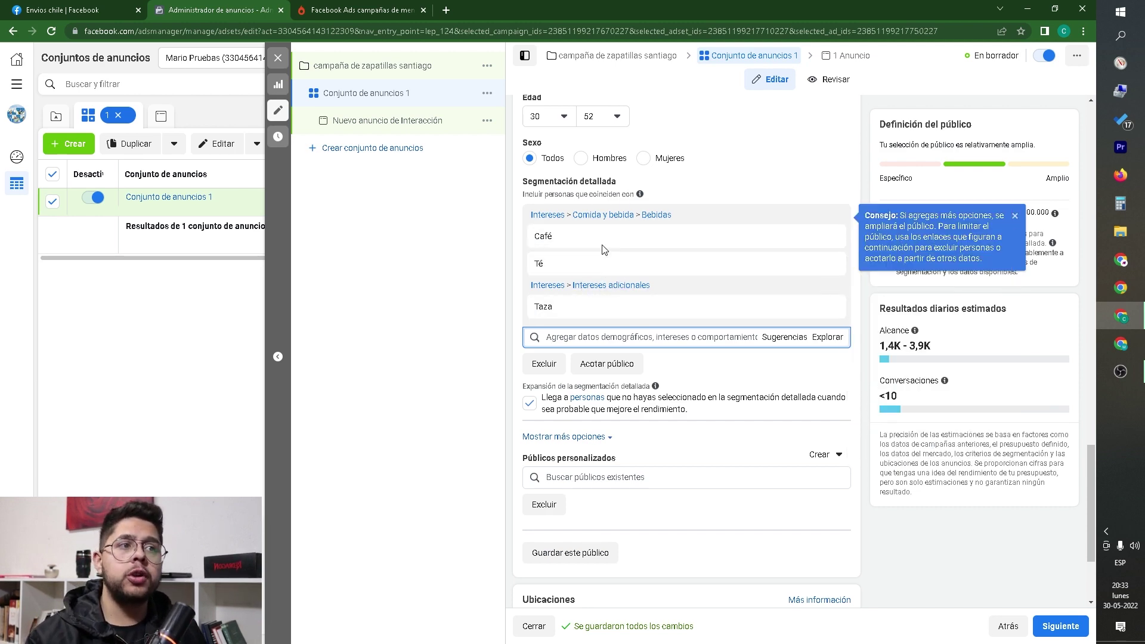
{"action": "mouse_move", "coordinate": [610, 217]}
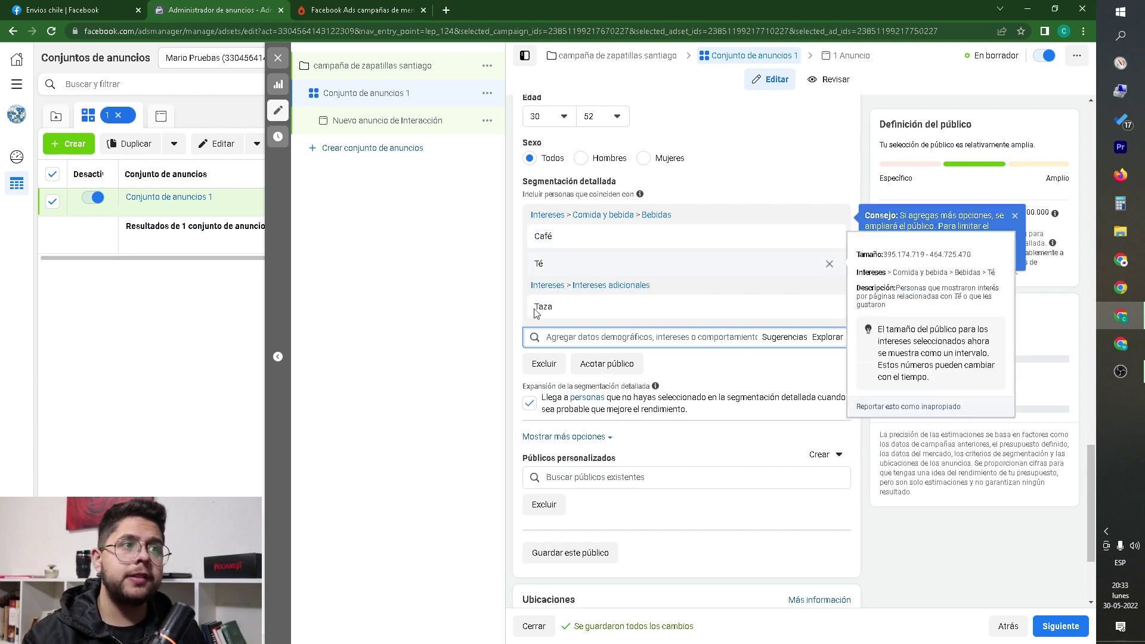
{"action": "mouse_move", "coordinate": [750, 323]}
{"action": "left_click", "coordinate": [773, 337]}
{"action": "left_click", "coordinate": [775, 337]}
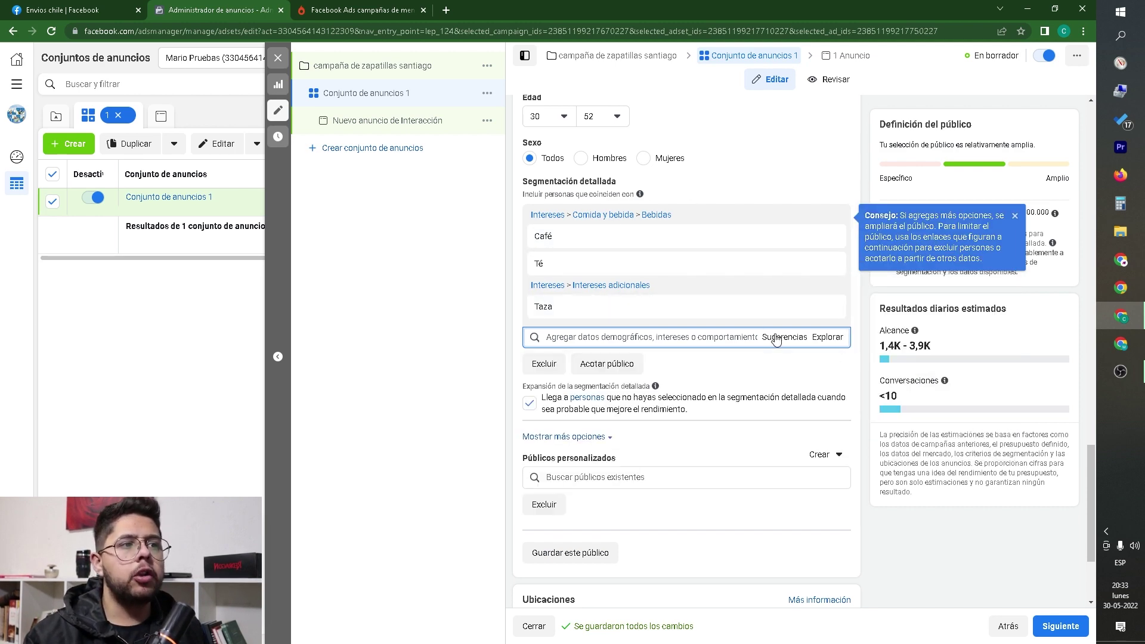
- Explore the Datos demográficos category of the detailed segmentation, examining the options under Trabajo and Educación
{"action": "left_click", "coordinate": [828, 337]}
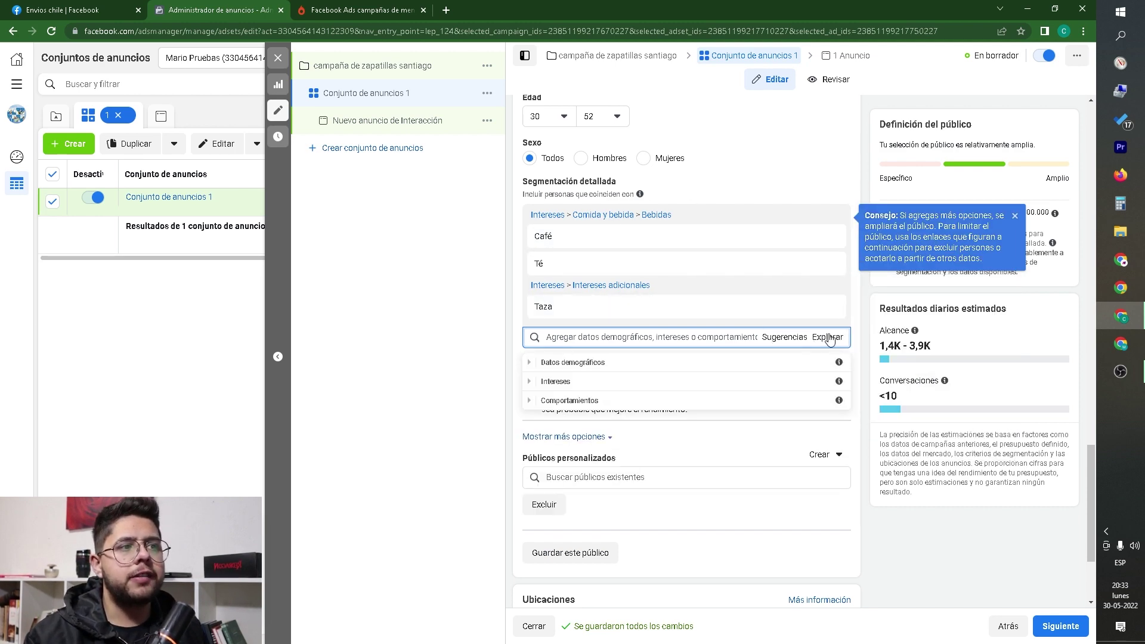
{"action": "left_click", "coordinate": [531, 364]}
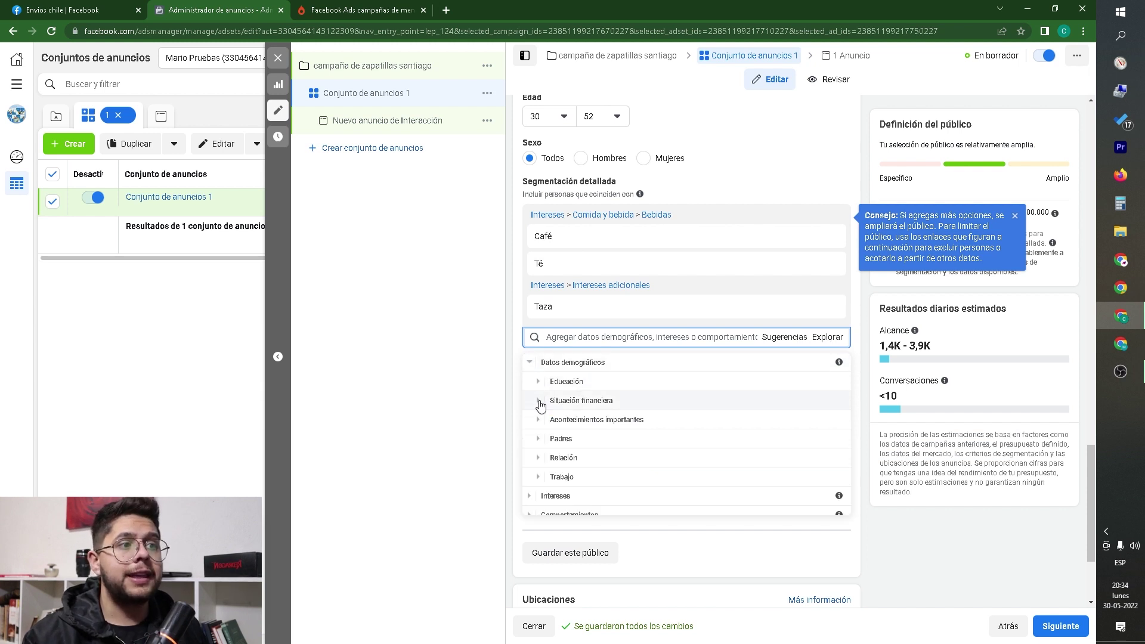
{"action": "left_click", "coordinate": [540, 458]}
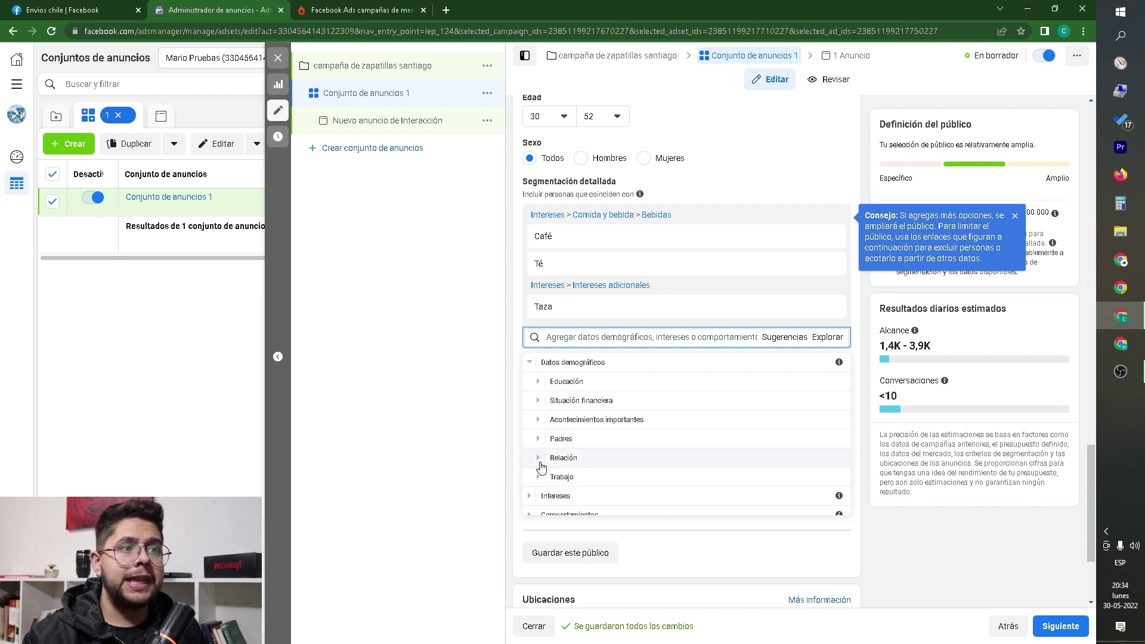
{"action": "scroll", "coordinate": [542, 452], "scroll_direction": "down", "scroll_amount": 1}
{"action": "left_click", "coordinate": [542, 467]}
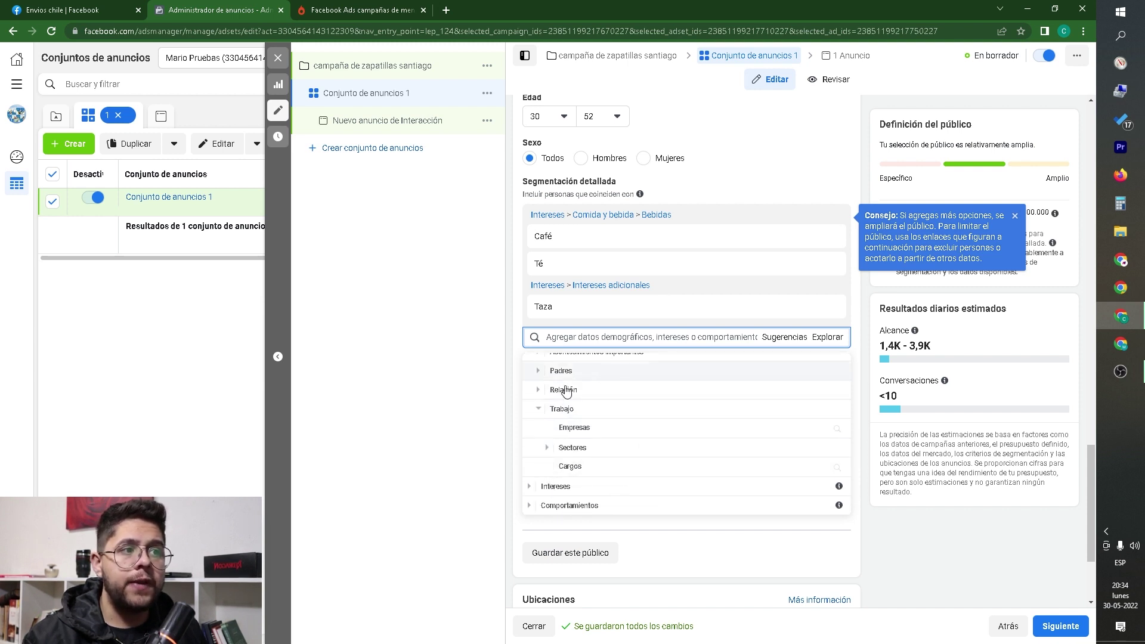
{"action": "scroll", "coordinate": [653, 387], "scroll_direction": "up", "scroll_amount": 3}
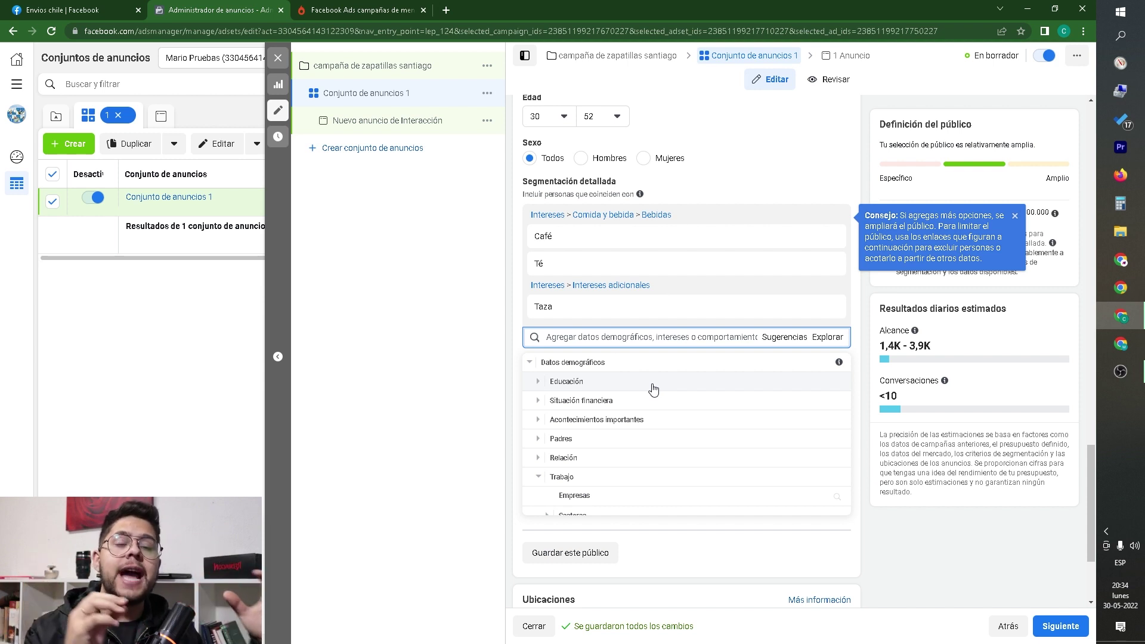
{"action": "left_click", "coordinate": [538, 382]}
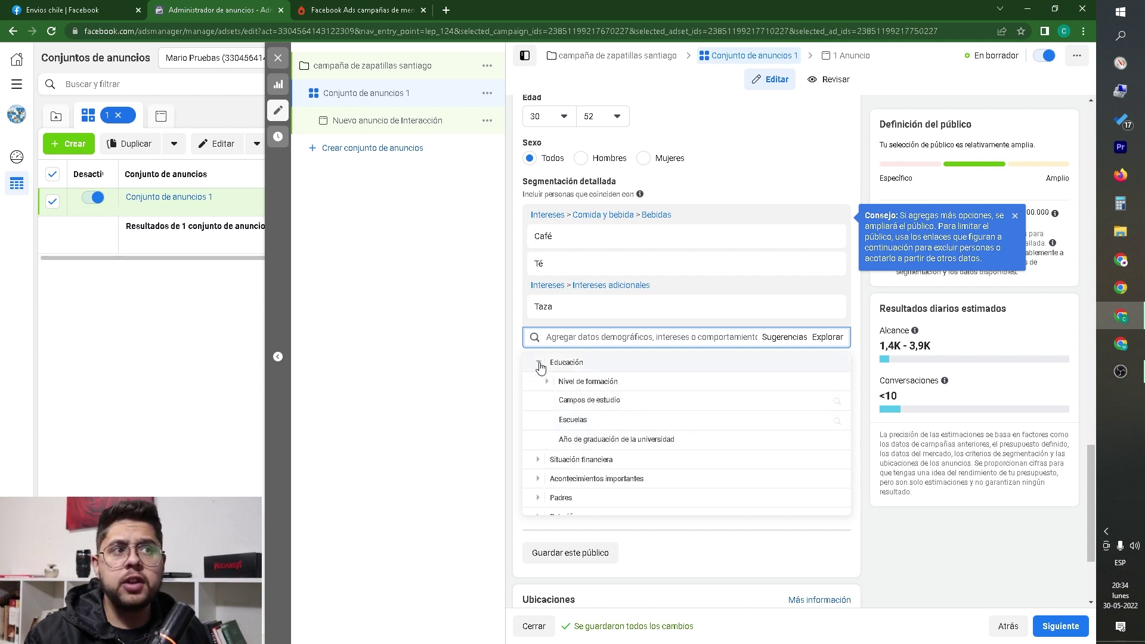
{"action": "left_click", "coordinate": [540, 364]}
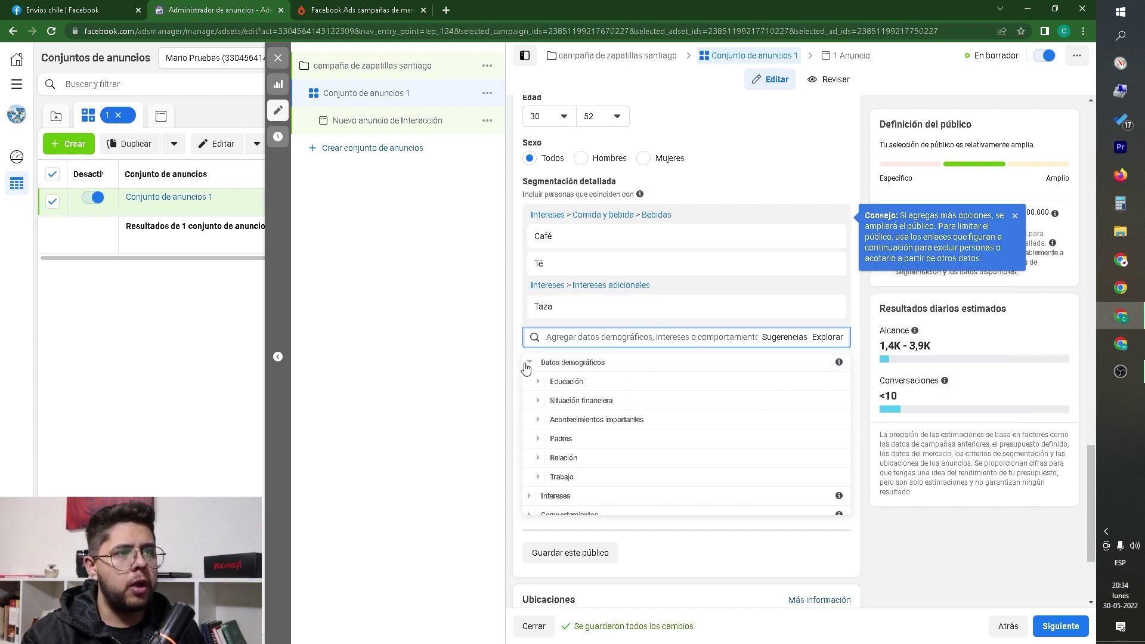
- Browse the demographics and behaviours categories for detailed targeting, and check the estimated audience size
{"action": "left_click", "coordinate": [530, 362]}
{"action": "left_click", "coordinate": [529, 401]}
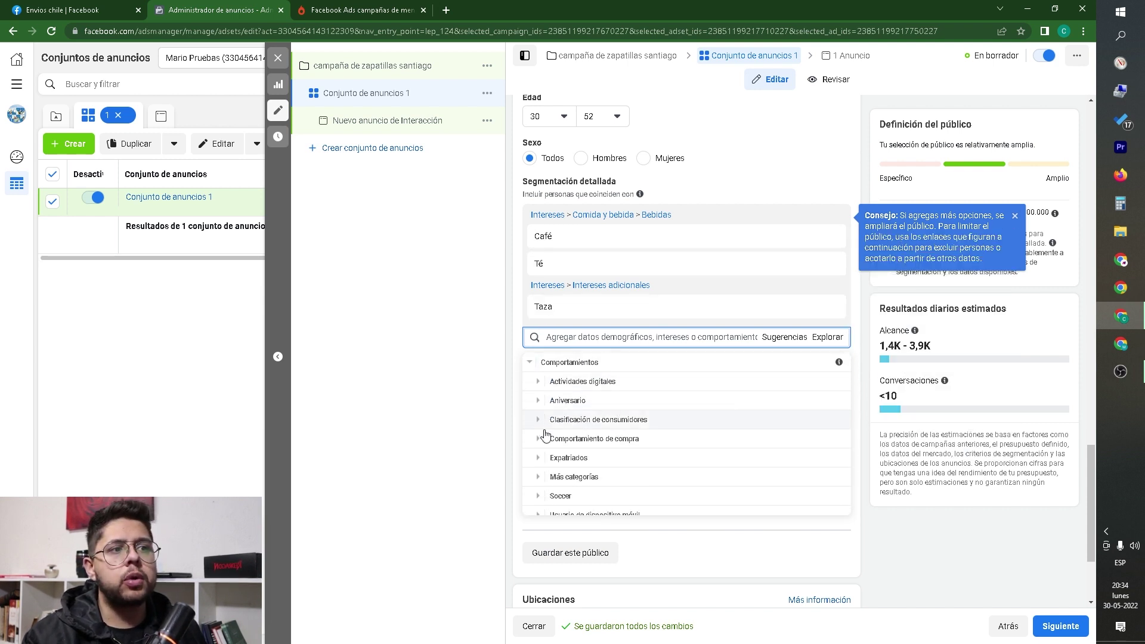
{"action": "left_click", "coordinate": [530, 362]}
{"action": "left_click", "coordinate": [690, 297]}
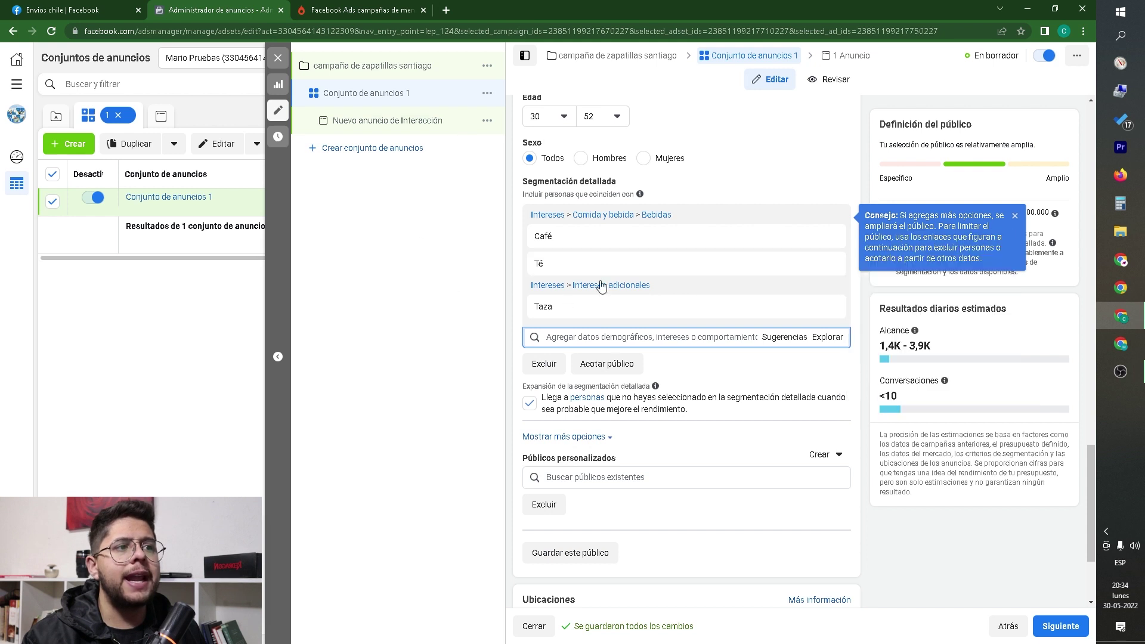
{"action": "left_click", "coordinate": [1015, 216]}
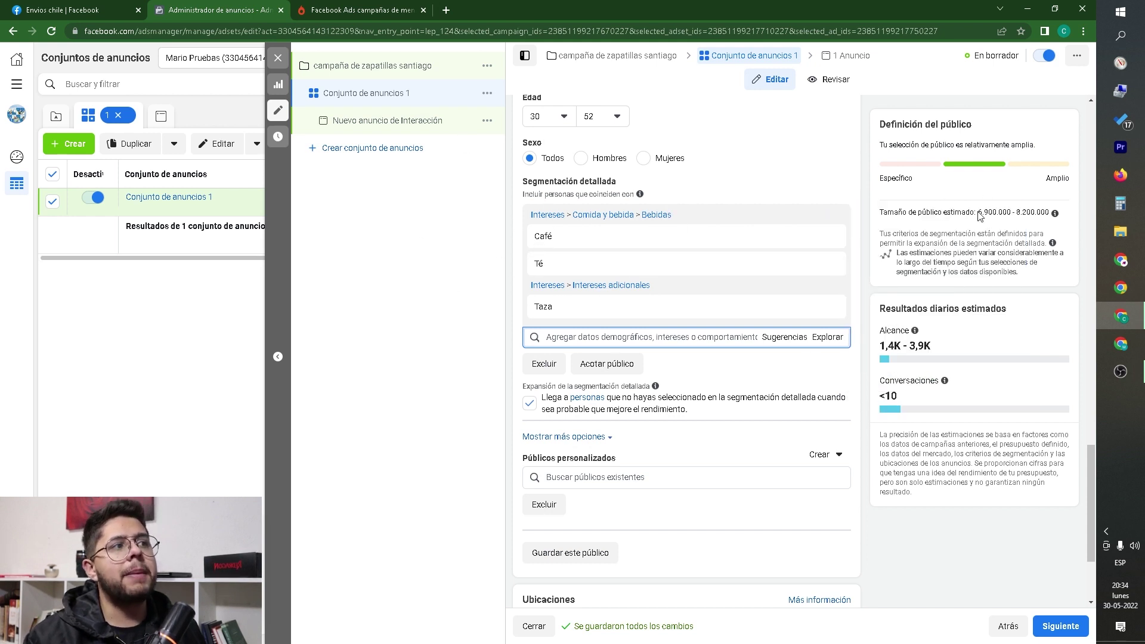
{"action": "left_click_drag", "start_coordinate": [980, 212], "coordinate": [1034, 210]}
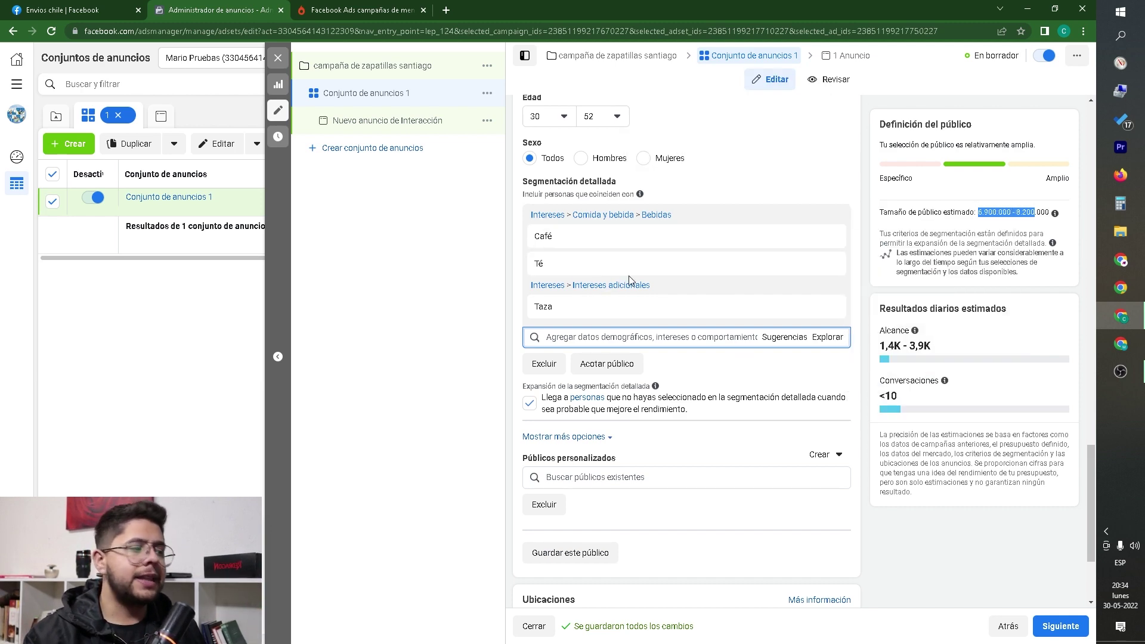
- Switch the detailed targeting expansion off and back on to compare the audience estimates
{"action": "left_click_drag", "start_coordinate": [557, 399], "coordinate": [825, 414]}
{"action": "left_click", "coordinate": [827, 416]}
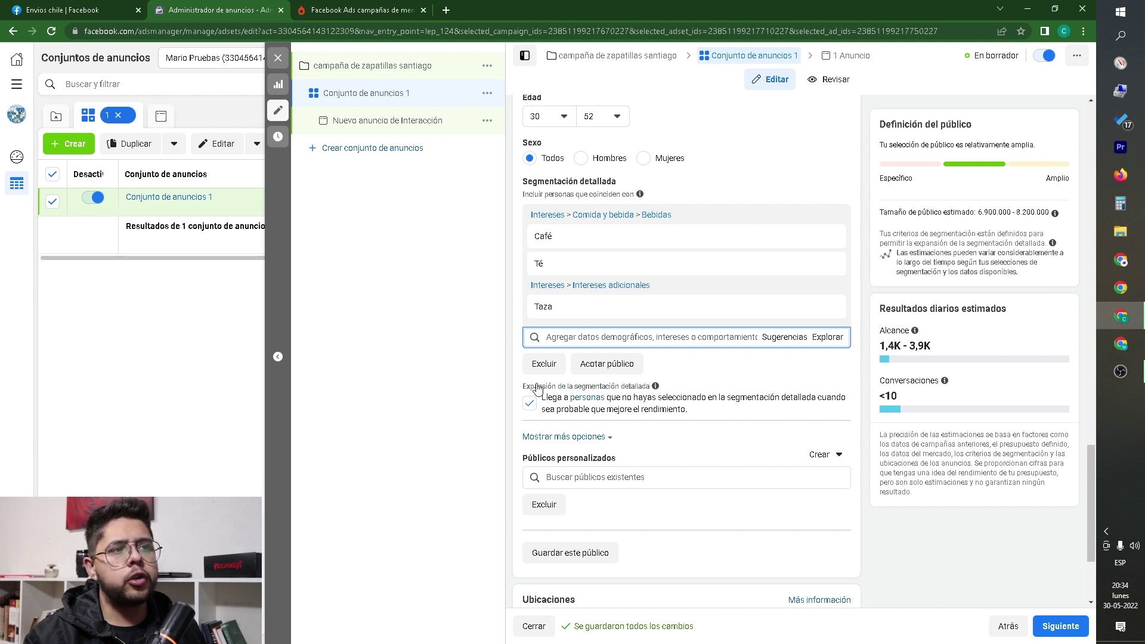
{"action": "left_click", "coordinate": [534, 400]}
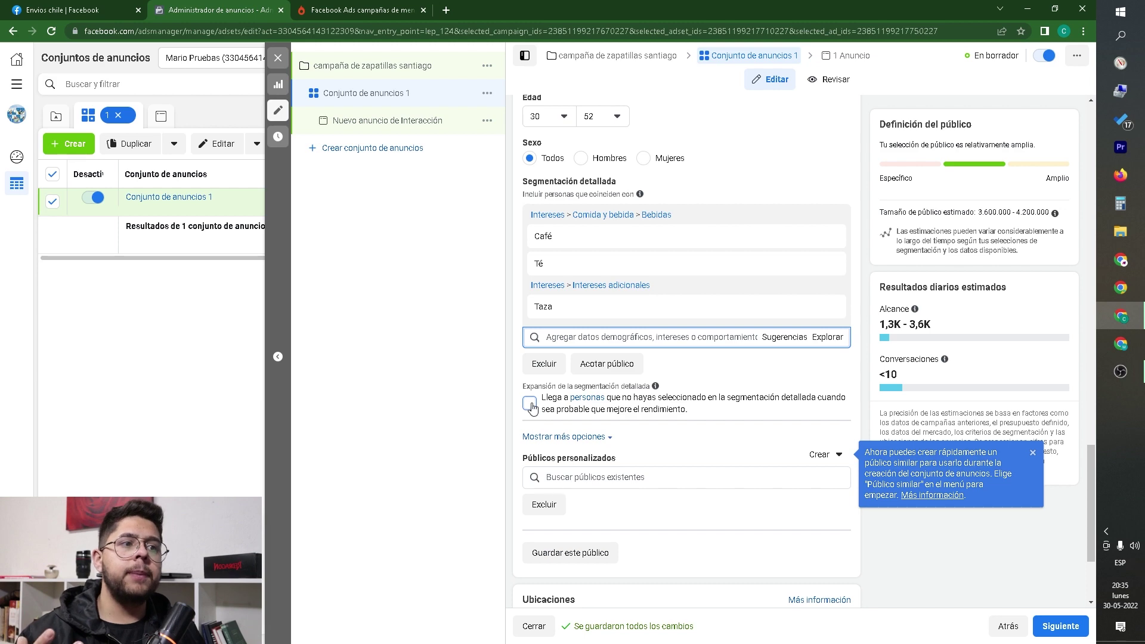
{"action": "left_click", "coordinate": [530, 404]}
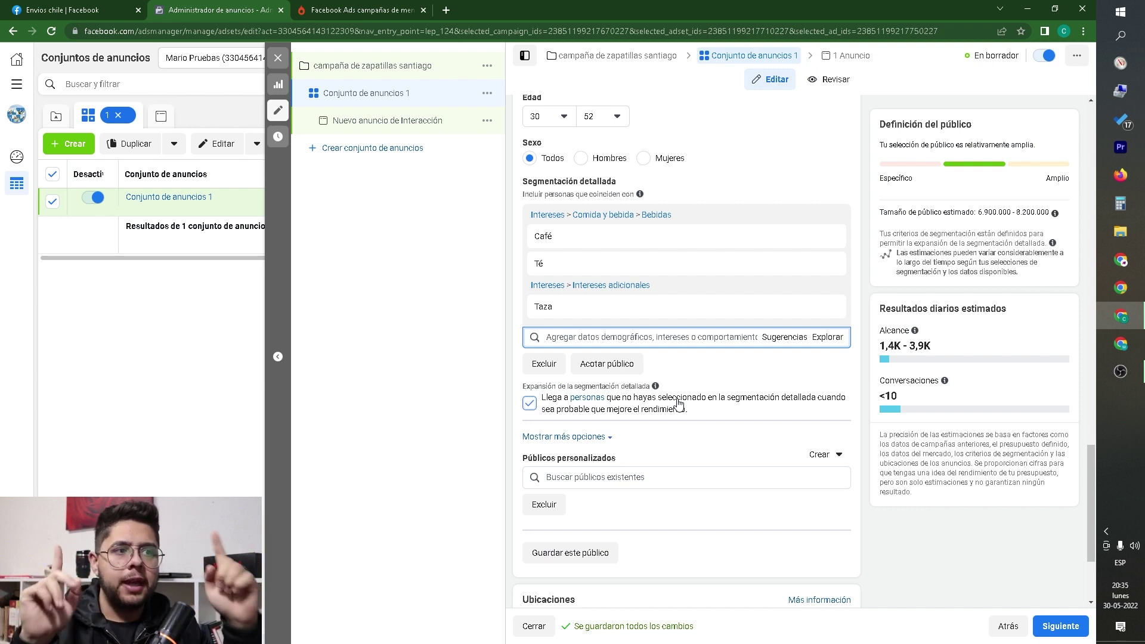
- Examine the custom audiences section, its description and the options for creating a new audience
{"action": "scroll", "coordinate": [605, 382], "scroll_direction": "down", "scroll_amount": 2}
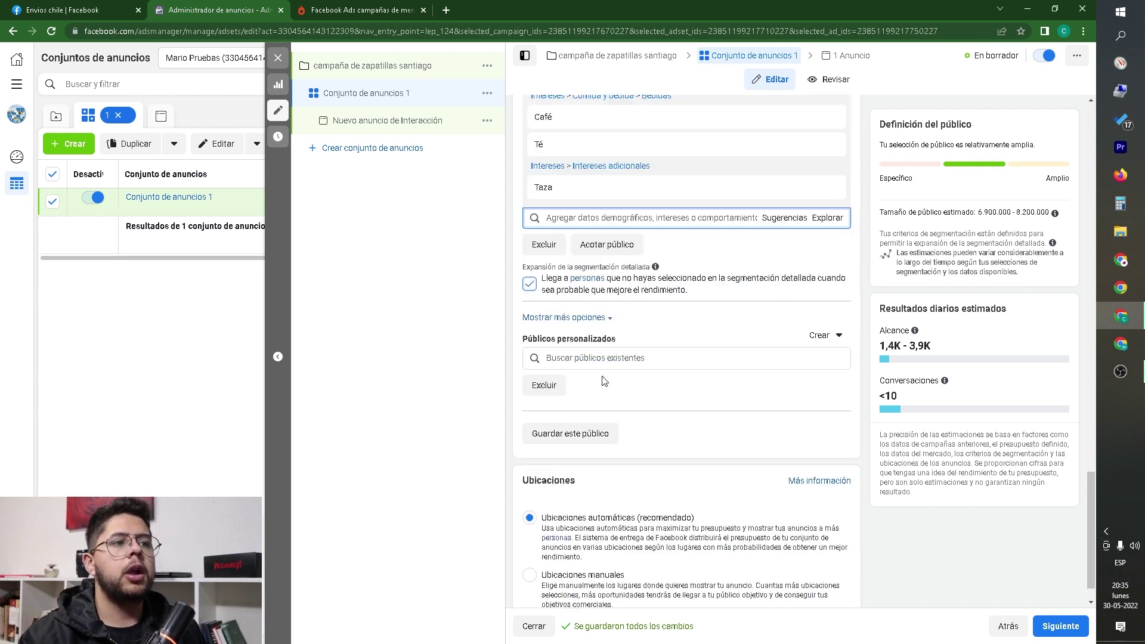
{"action": "mouse_move", "coordinate": [584, 350]}
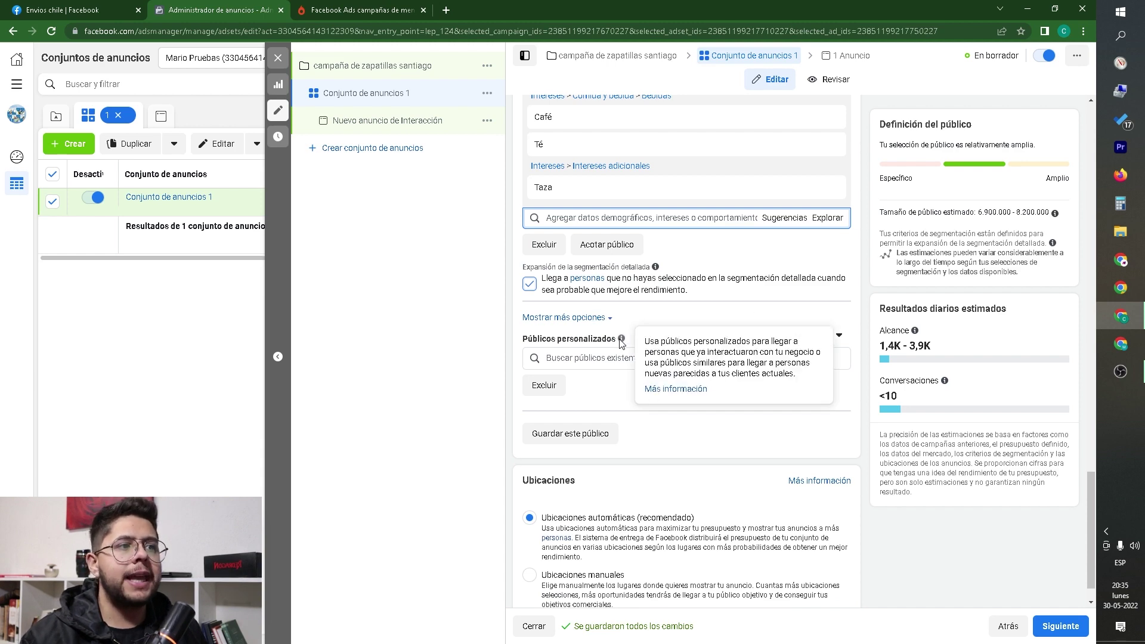
{"action": "left_click_drag", "start_coordinate": [525, 341], "coordinate": [650, 339]}
{"action": "left_click", "coordinate": [495, 363]}
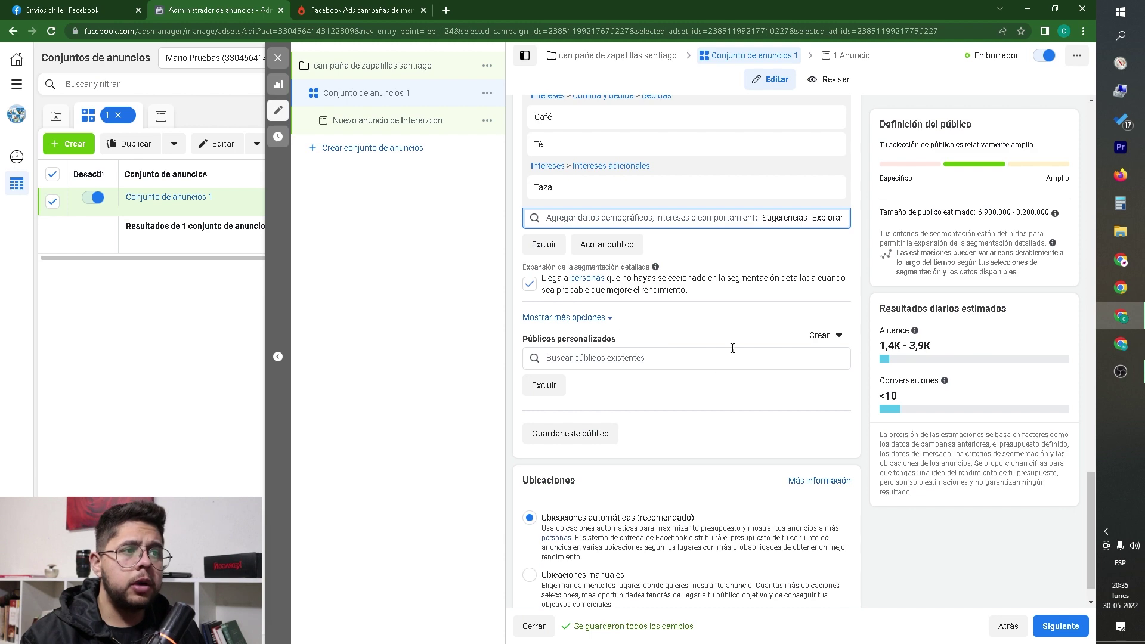
{"action": "scroll", "coordinate": [669, 185], "scroll_direction": "up", "scroll_amount": 2}
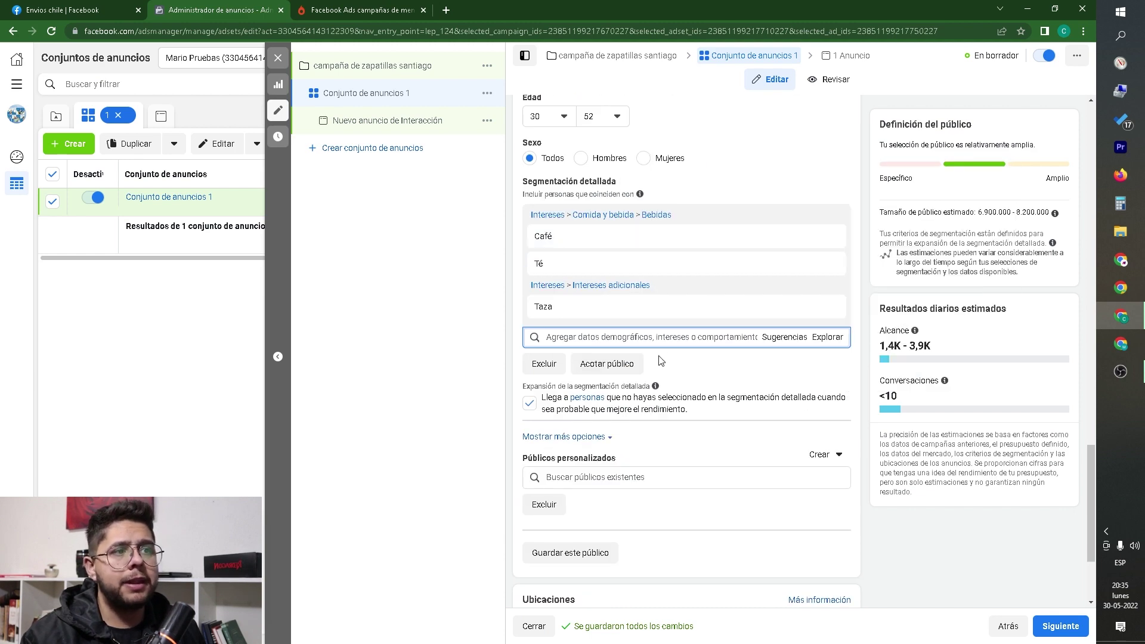
{"action": "scroll", "coordinate": [659, 358], "scroll_direction": "down", "scroll_amount": 3}
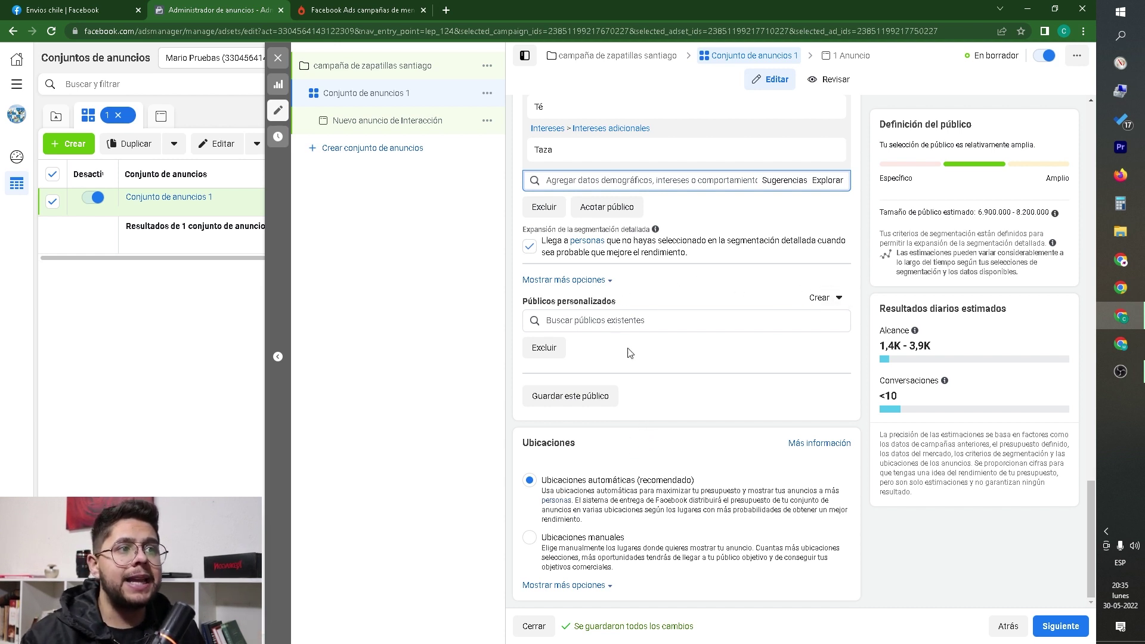
{"action": "mouse_move", "coordinate": [623, 303]}
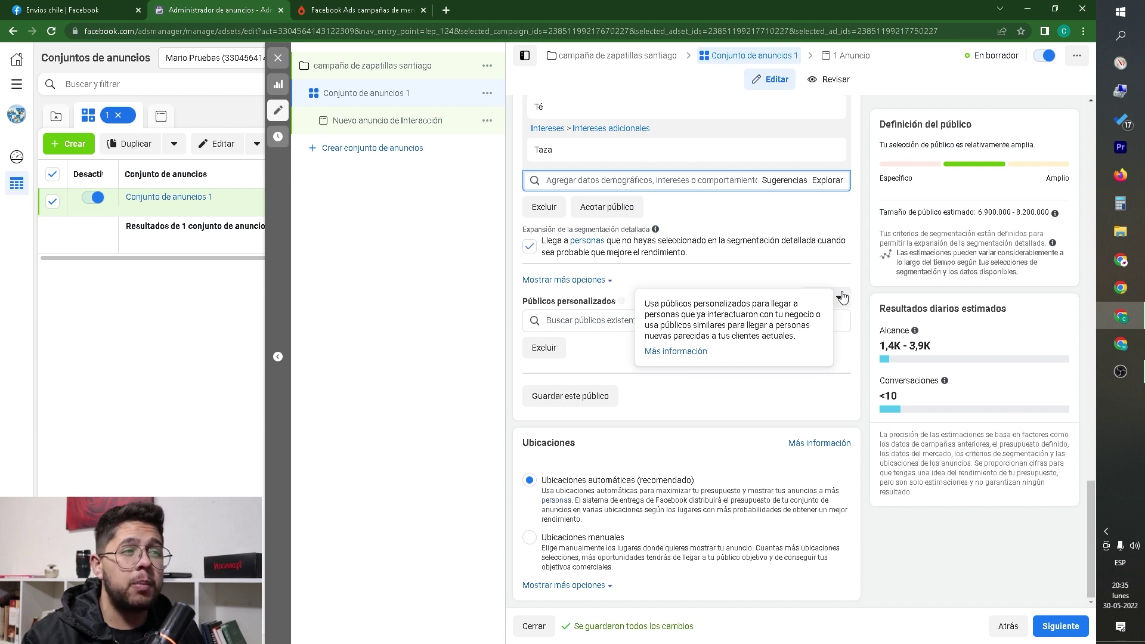
{"action": "left_click", "coordinate": [832, 298]}
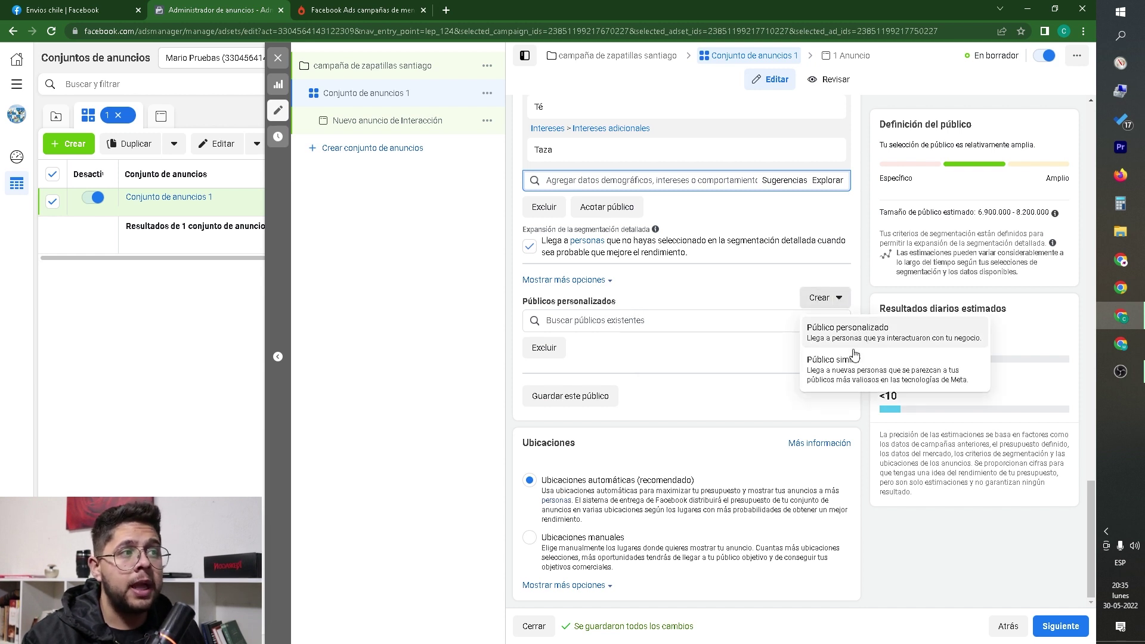
{"action": "left_click", "coordinate": [865, 295]}
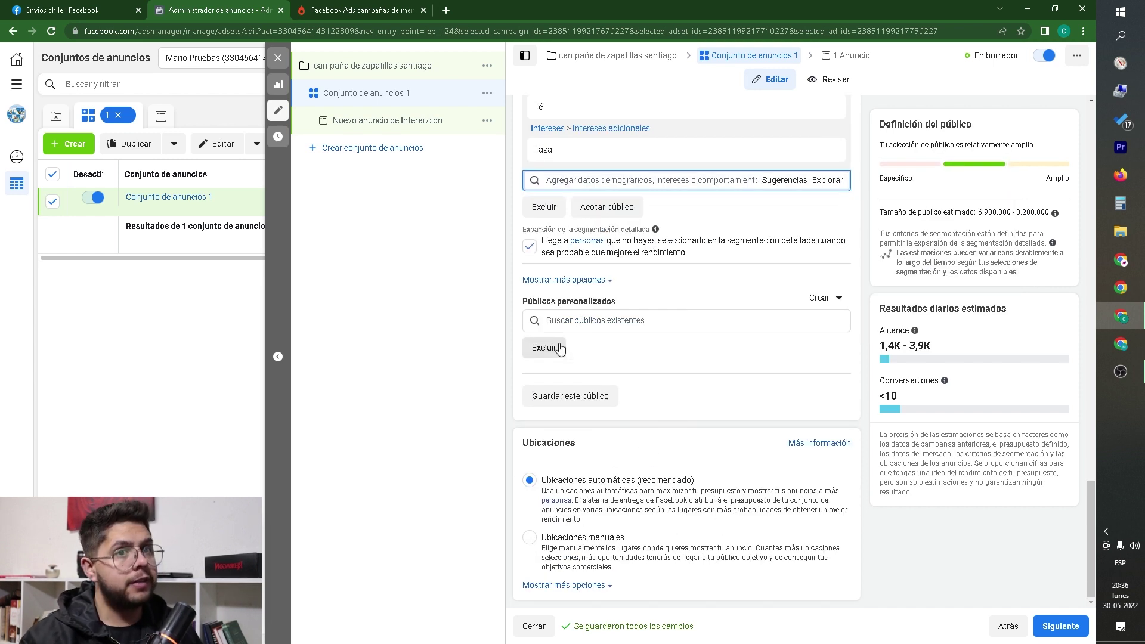
- Switch the ad set to manual placements and review the available platforms and placement groups
{"action": "left_click_drag", "start_coordinate": [524, 447], "coordinate": [600, 449]}
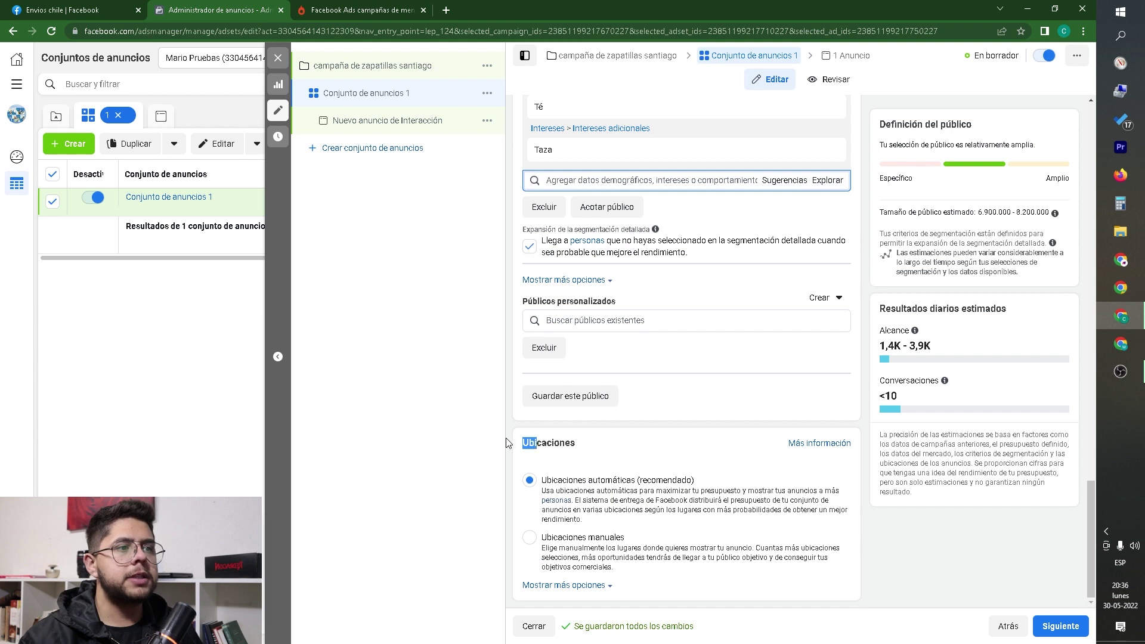
{"action": "left_click", "coordinate": [601, 429]}
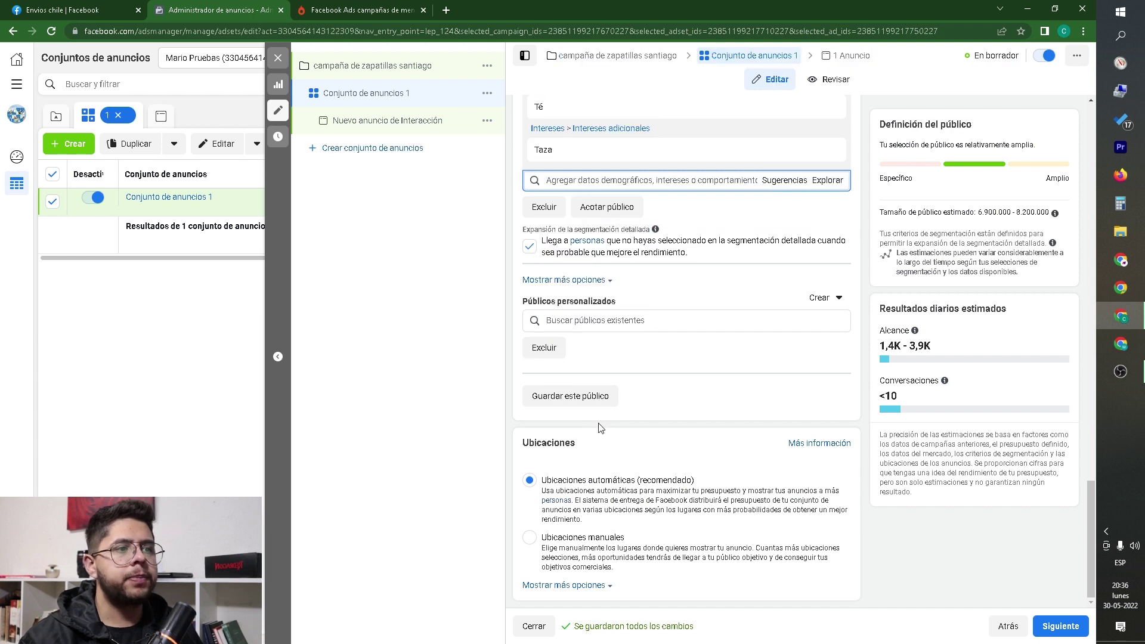
{"action": "left_click", "coordinate": [572, 543]}
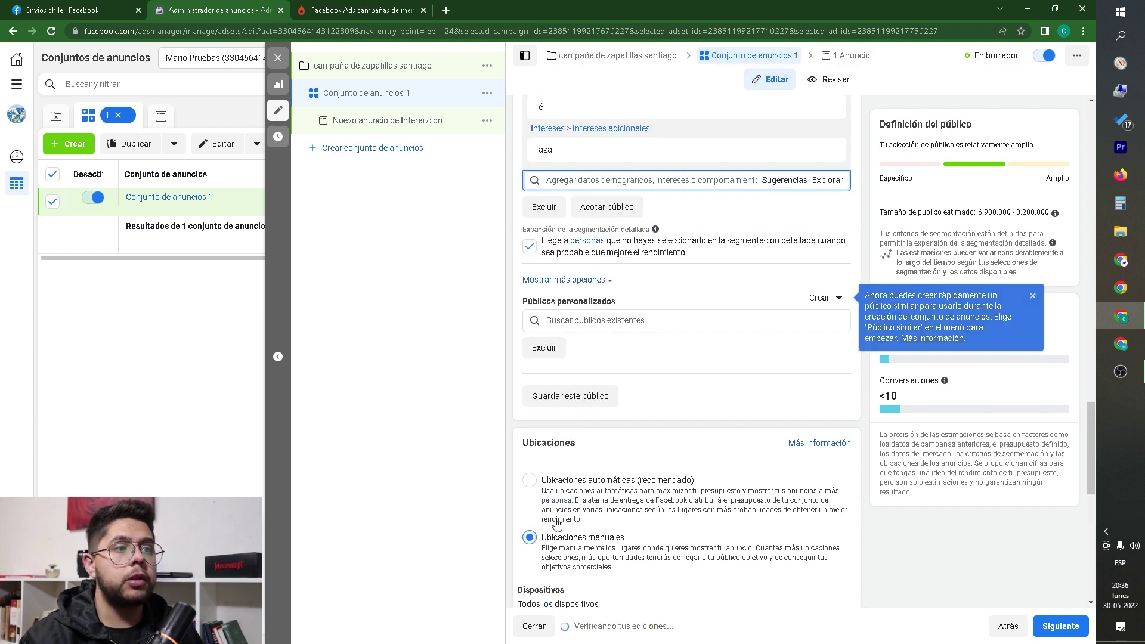
{"action": "scroll", "coordinate": [776, 477], "scroll_direction": "down", "scroll_amount": 7}
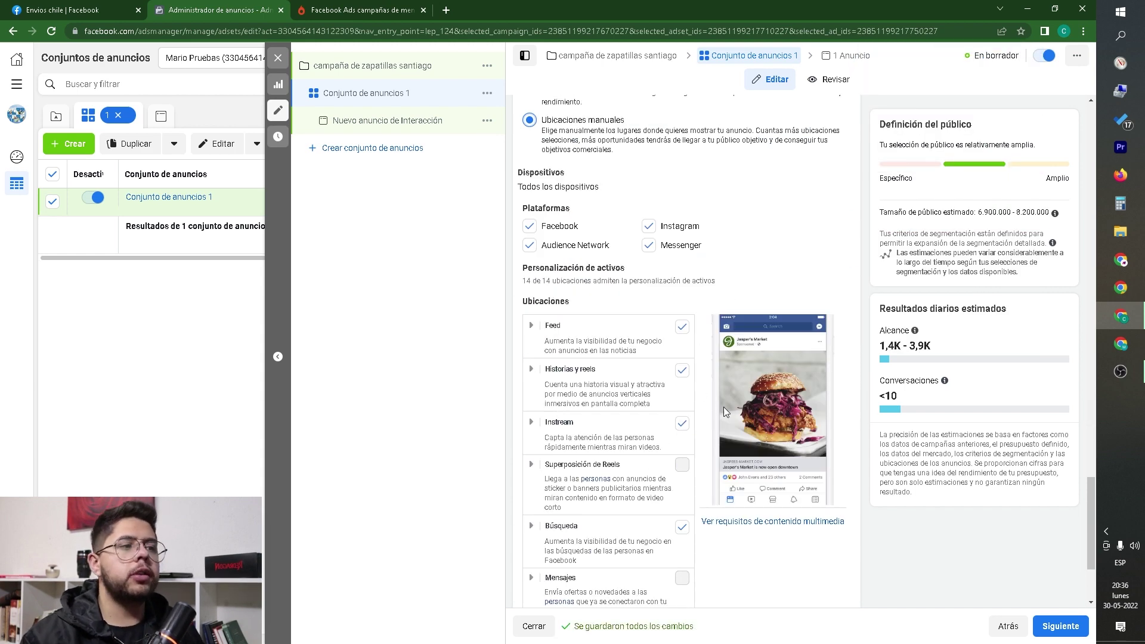
{"action": "scroll", "coordinate": [620, 366], "scroll_direction": "down", "scroll_amount": 2}
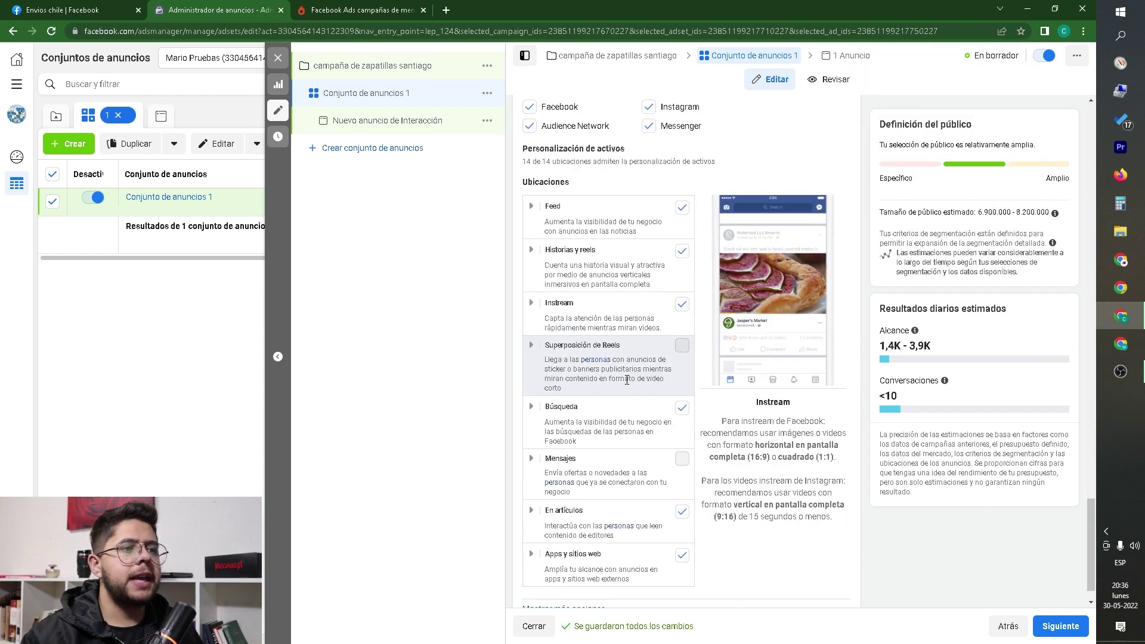
{"action": "scroll", "coordinate": [634, 357], "scroll_direction": "up", "scroll_amount": 1}
{"action": "scroll", "coordinate": [653, 233], "scroll_direction": "down", "scroll_amount": 2}
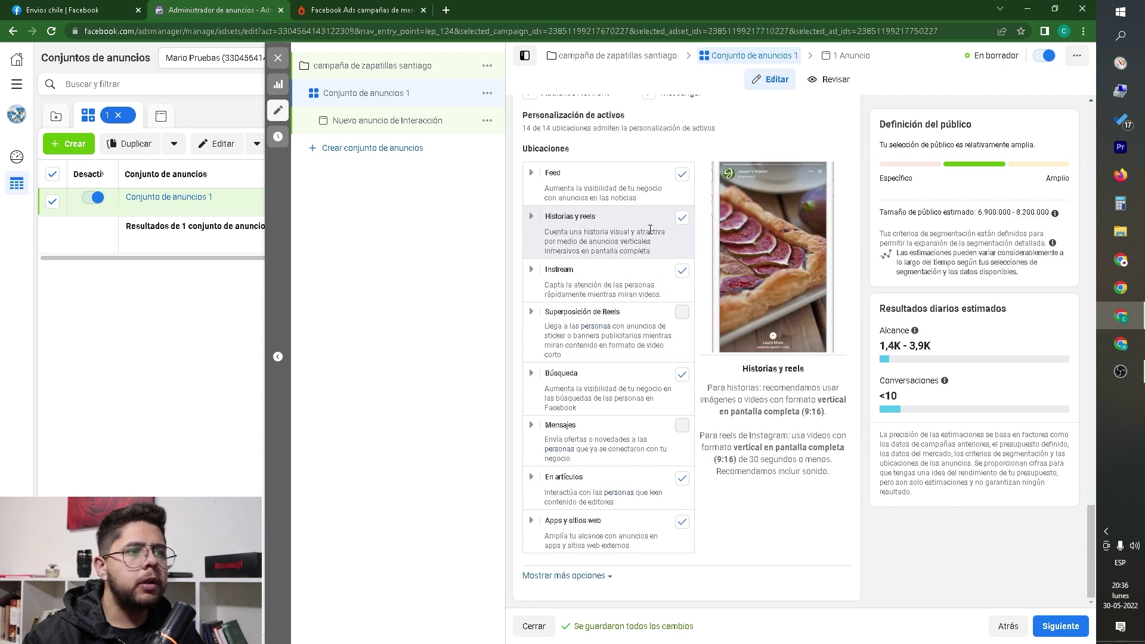
{"action": "scroll", "coordinate": [650, 230], "scroll_direction": "up", "scroll_amount": 1}
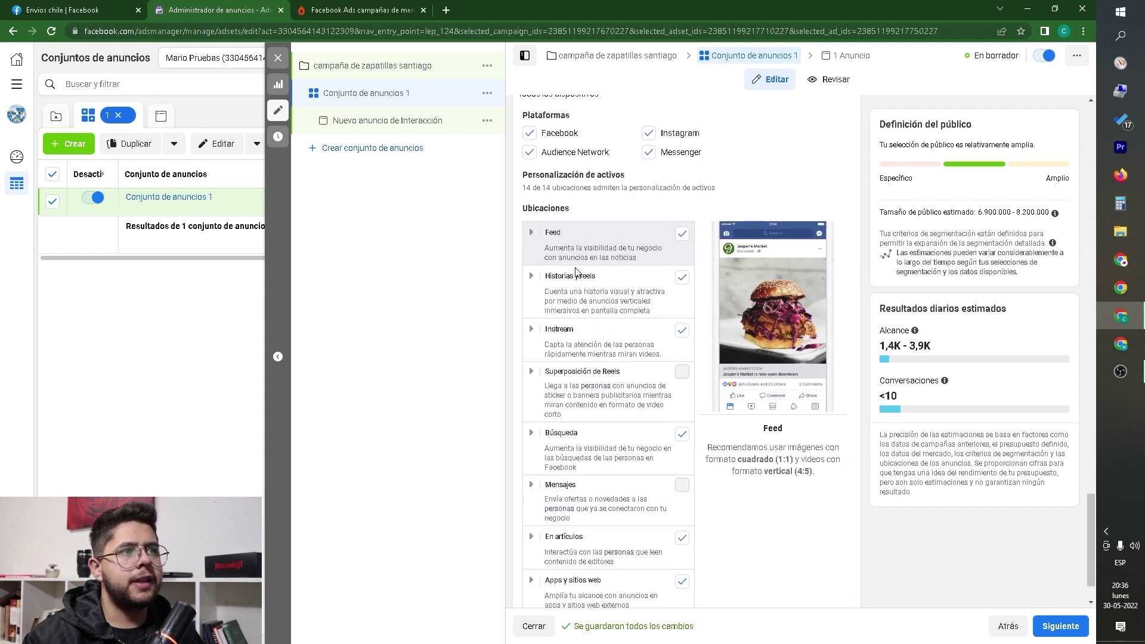
- Expand the Feed, Historias y reels and Instream placement groups, and exclude Instream, Apps y sitios web and En artículos
{"action": "left_click", "coordinate": [532, 278]}
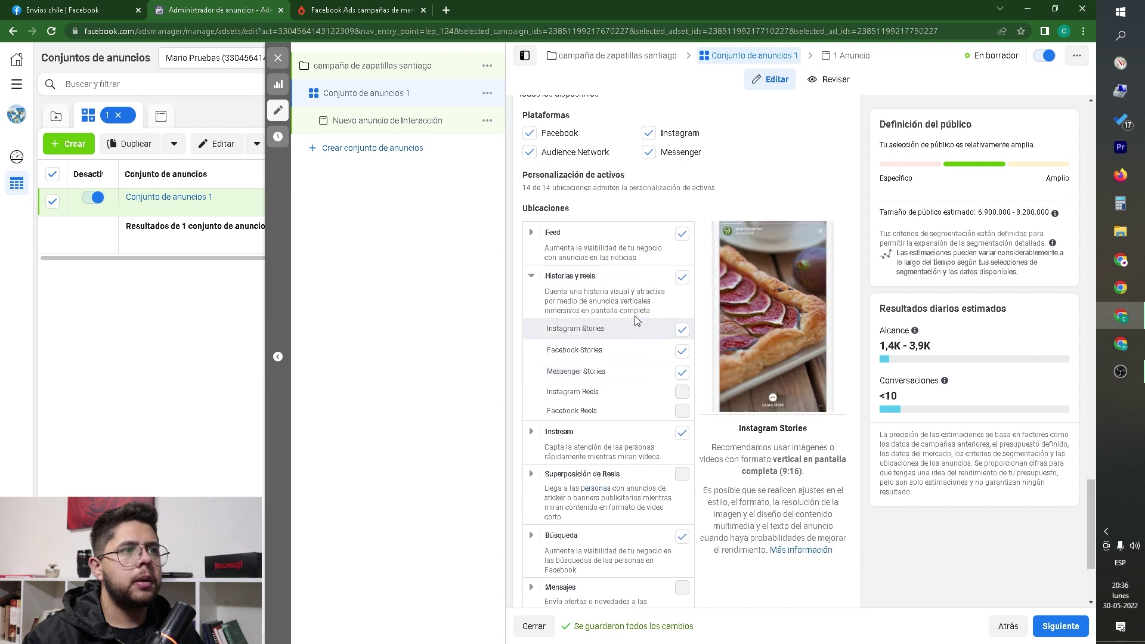
{"action": "left_click", "coordinate": [530, 434]}
{"action": "left_click", "coordinate": [531, 232]}
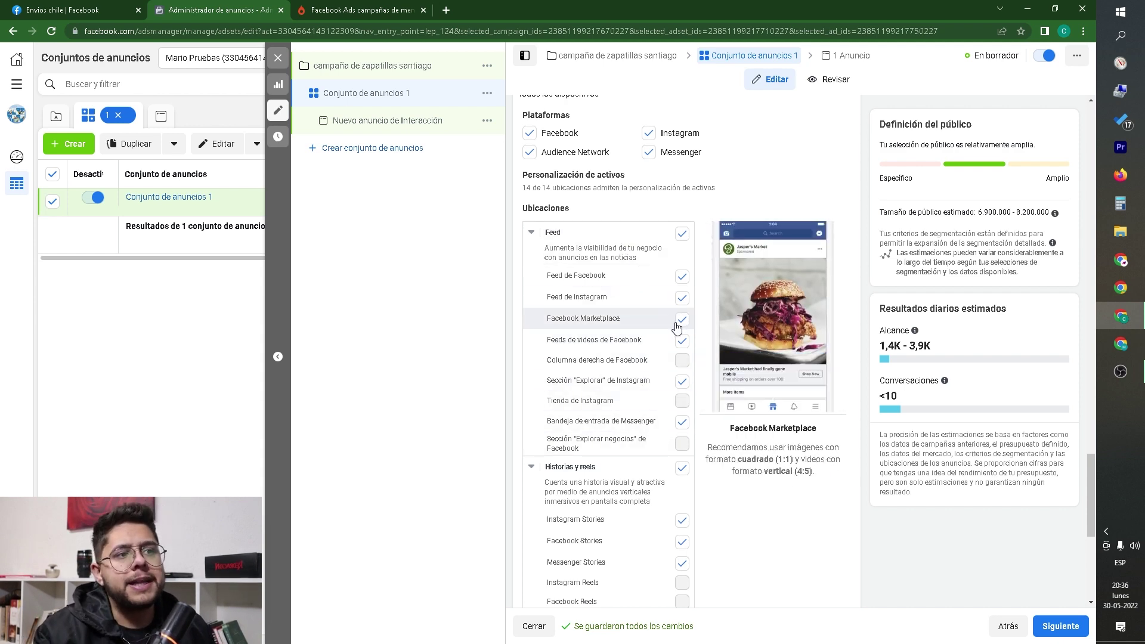
{"action": "scroll", "coordinate": [674, 325], "scroll_direction": "down", "scroll_amount": 3}
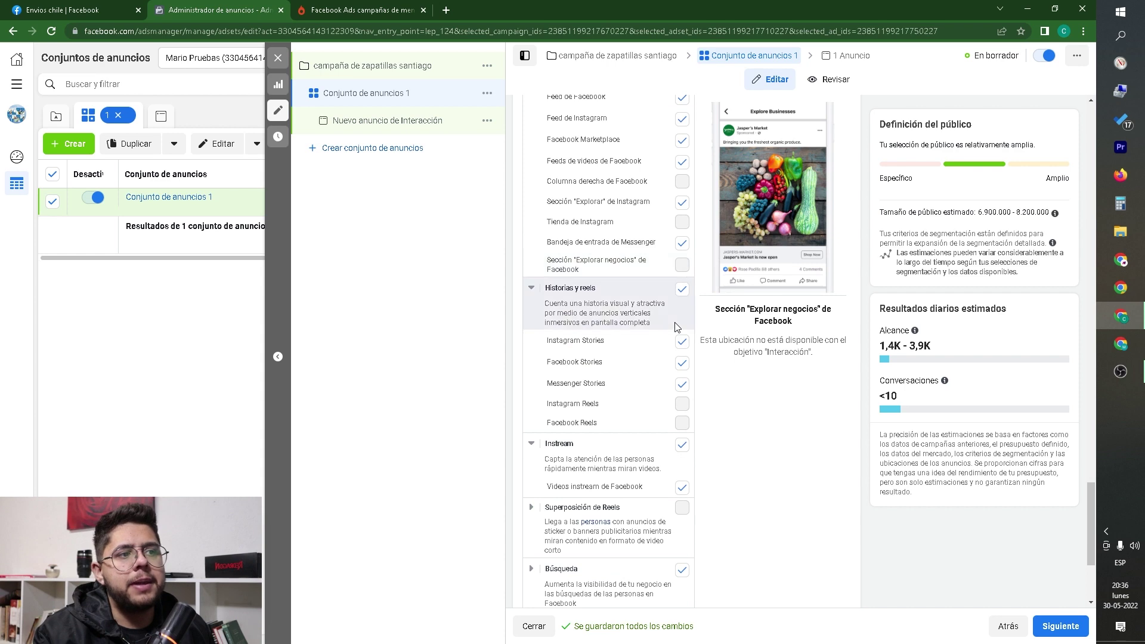
{"action": "left_click", "coordinate": [681, 446]}
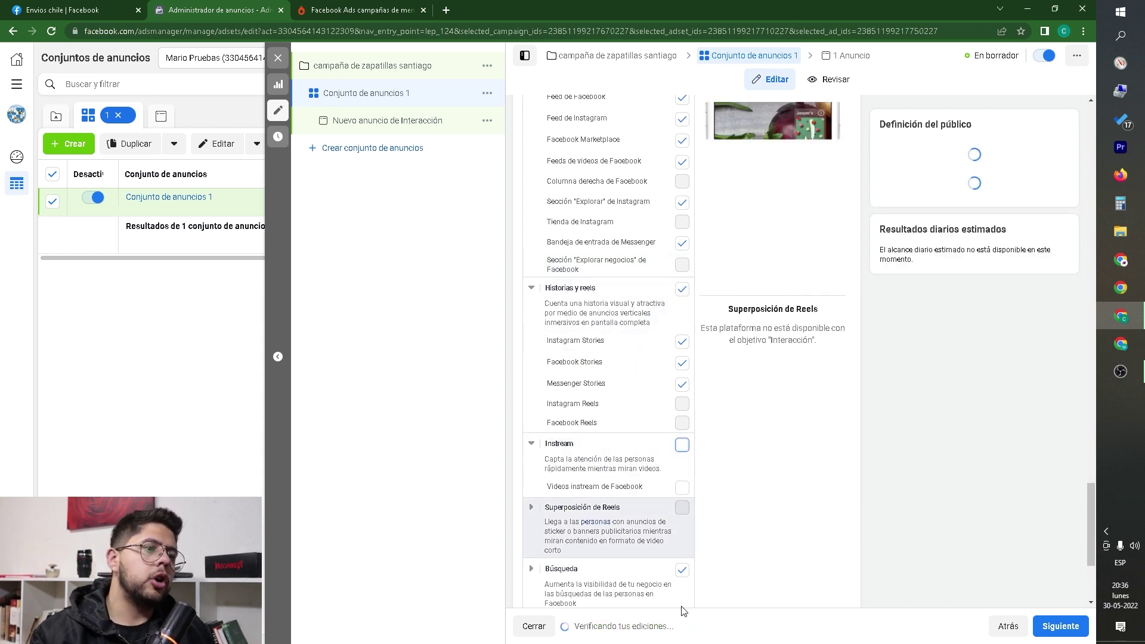
{"action": "scroll", "coordinate": [683, 573], "scroll_direction": "down", "scroll_amount": 3}
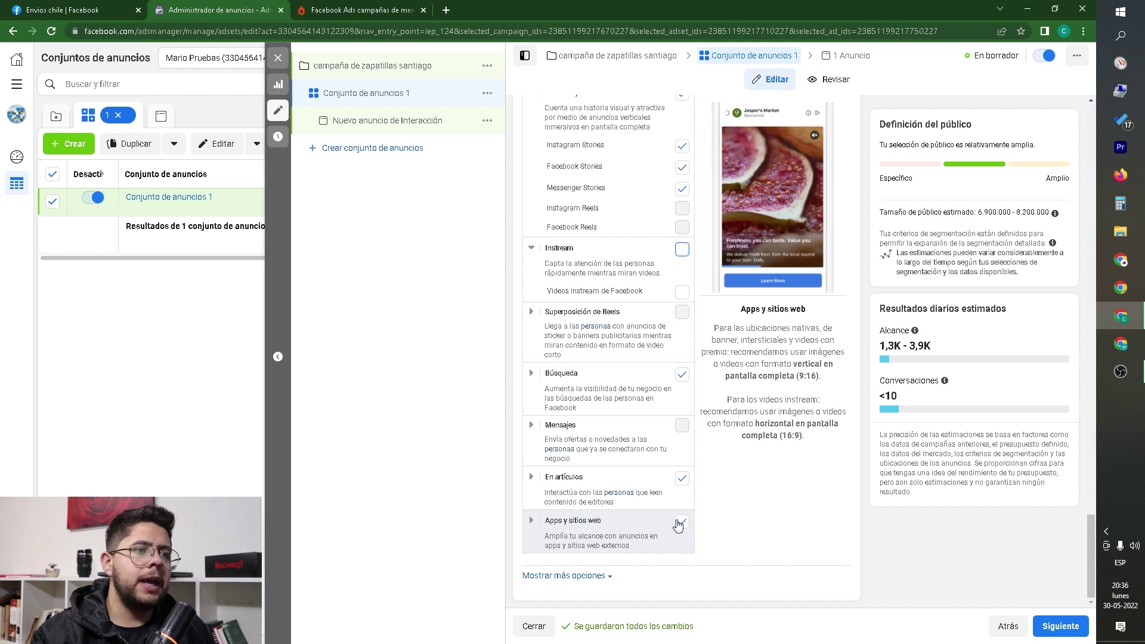
{"action": "left_click", "coordinate": [681, 523]}
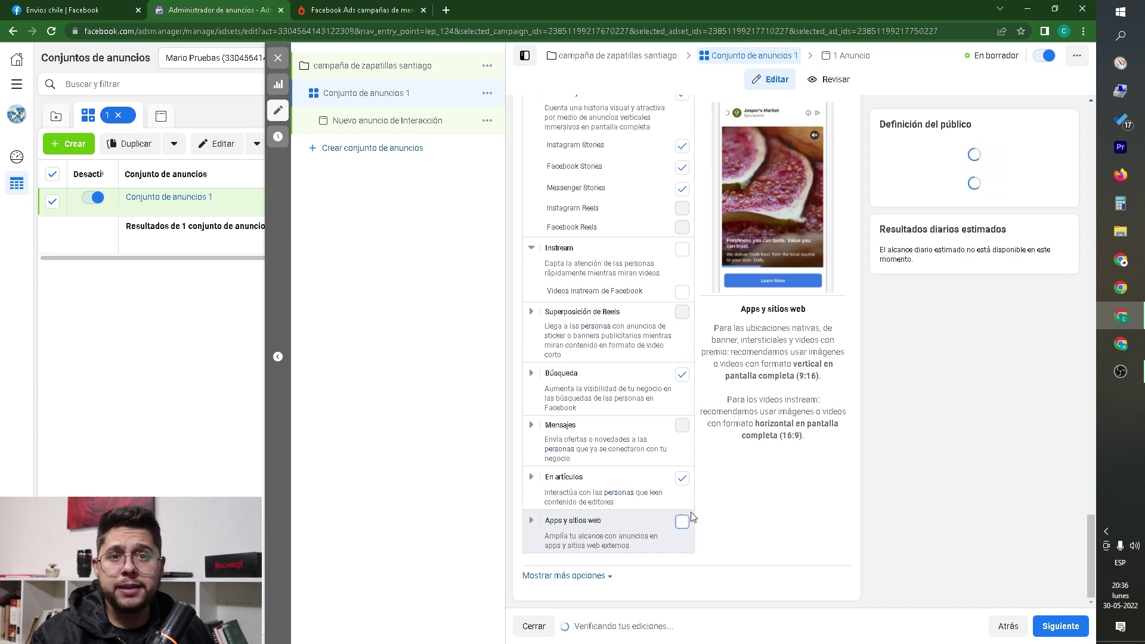
{"action": "left_click", "coordinate": [682, 477]}
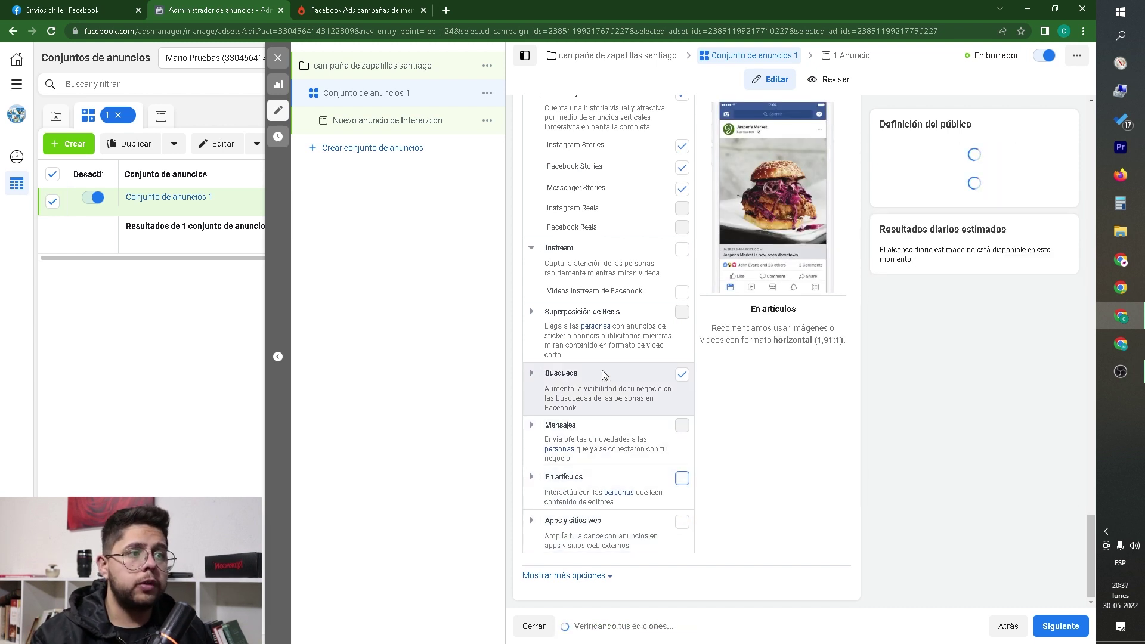
- Exclude the Instagram Stories placement, the whole Instagram platform and the Feeds de videos de Facebook placement
{"action": "scroll", "coordinate": [614, 432], "scroll_direction": "up", "scroll_amount": 1}
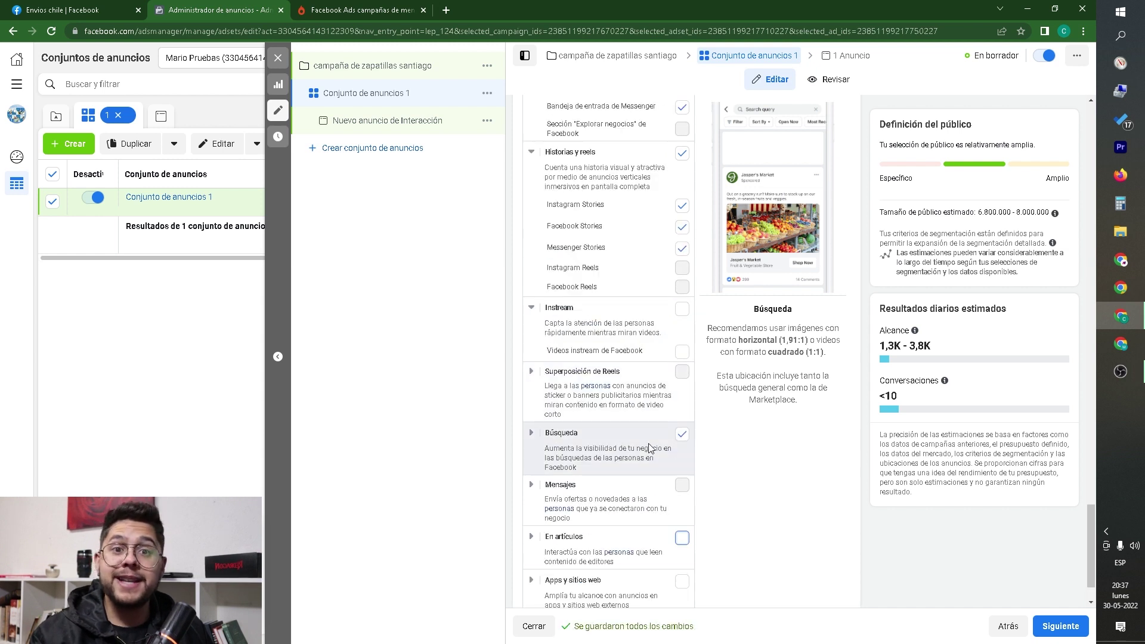
{"action": "scroll", "coordinate": [656, 435], "scroll_direction": "up", "scroll_amount": 2}
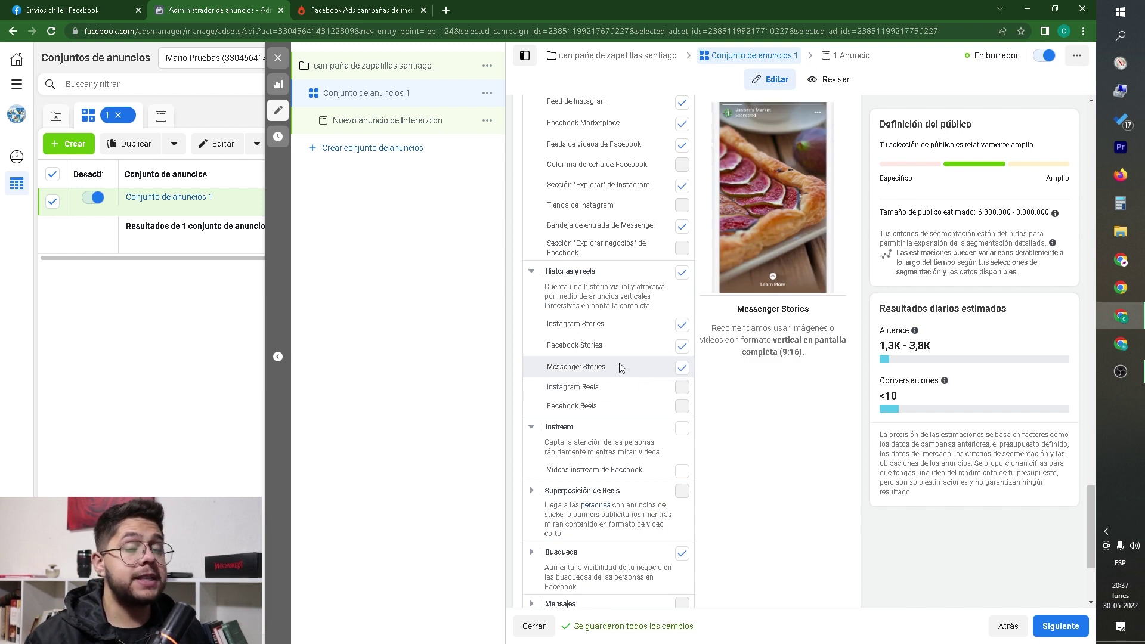
{"action": "left_click", "coordinate": [683, 328]}
{"action": "scroll", "coordinate": [682, 330], "scroll_direction": "up", "scroll_amount": 4}
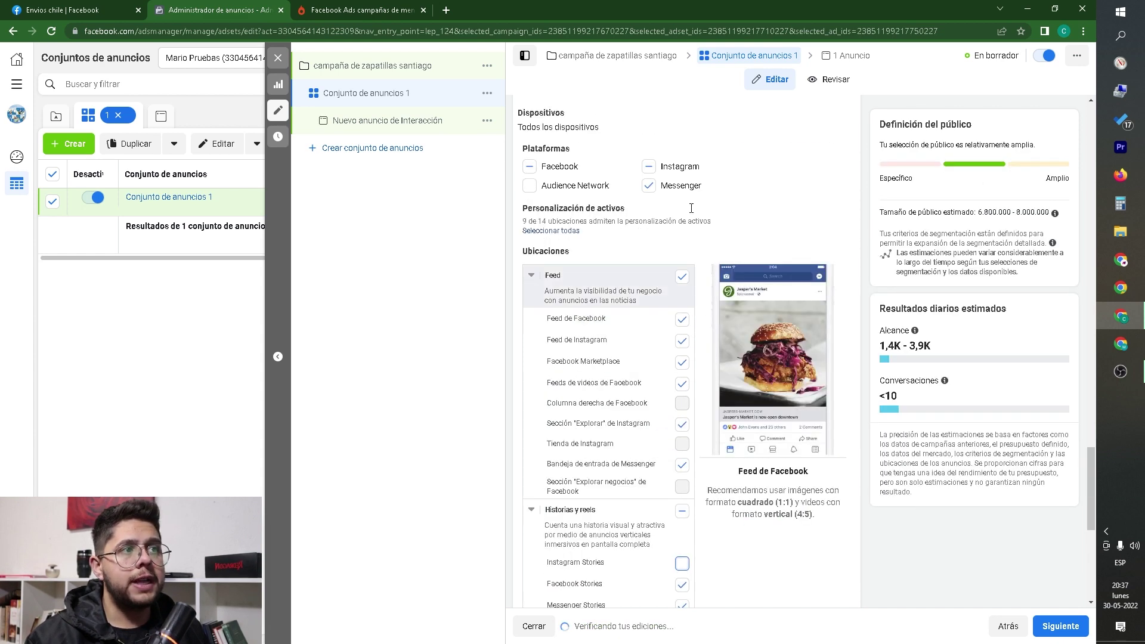
{"action": "left_click", "coordinate": [649, 166]}
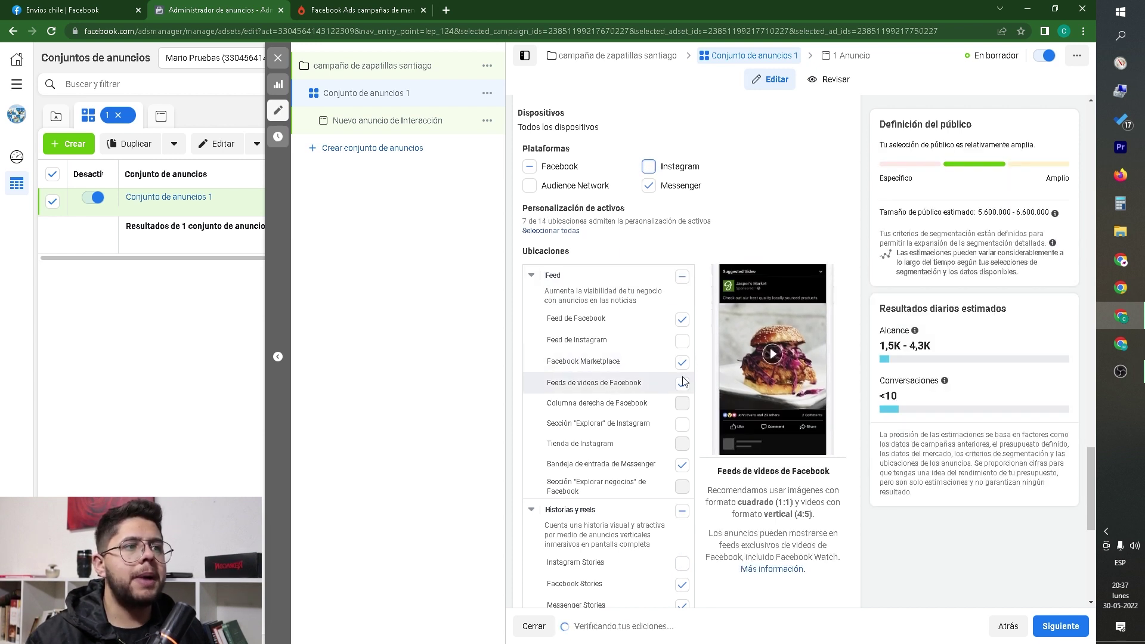
{"action": "left_click", "coordinate": [682, 385]}
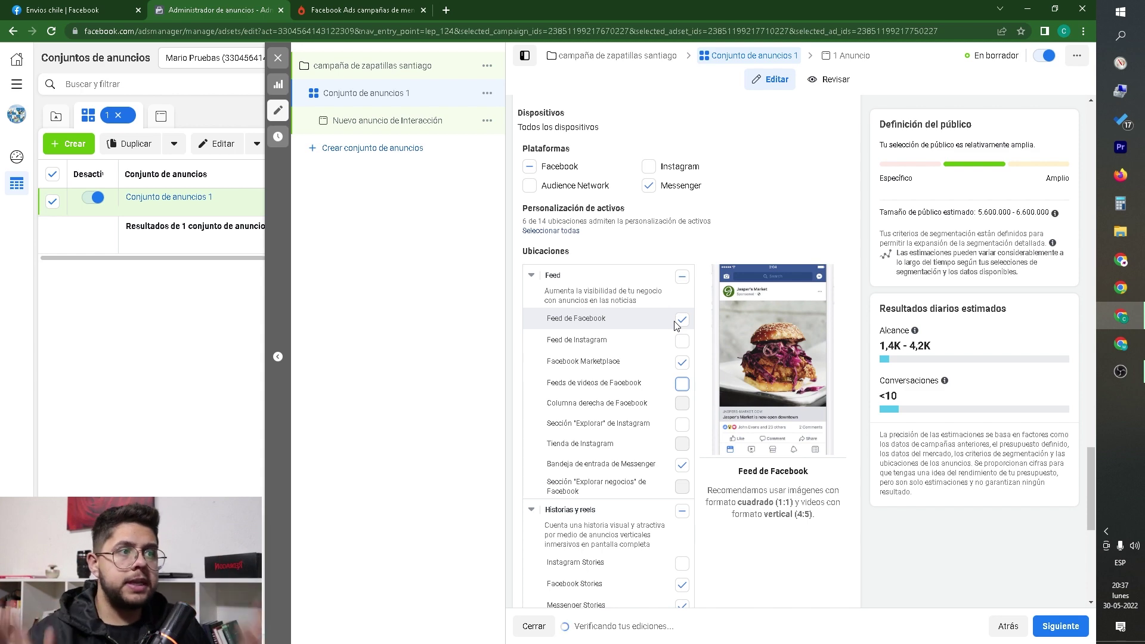
{"action": "scroll", "coordinate": [641, 381], "scroll_direction": "down", "scroll_amount": 3}
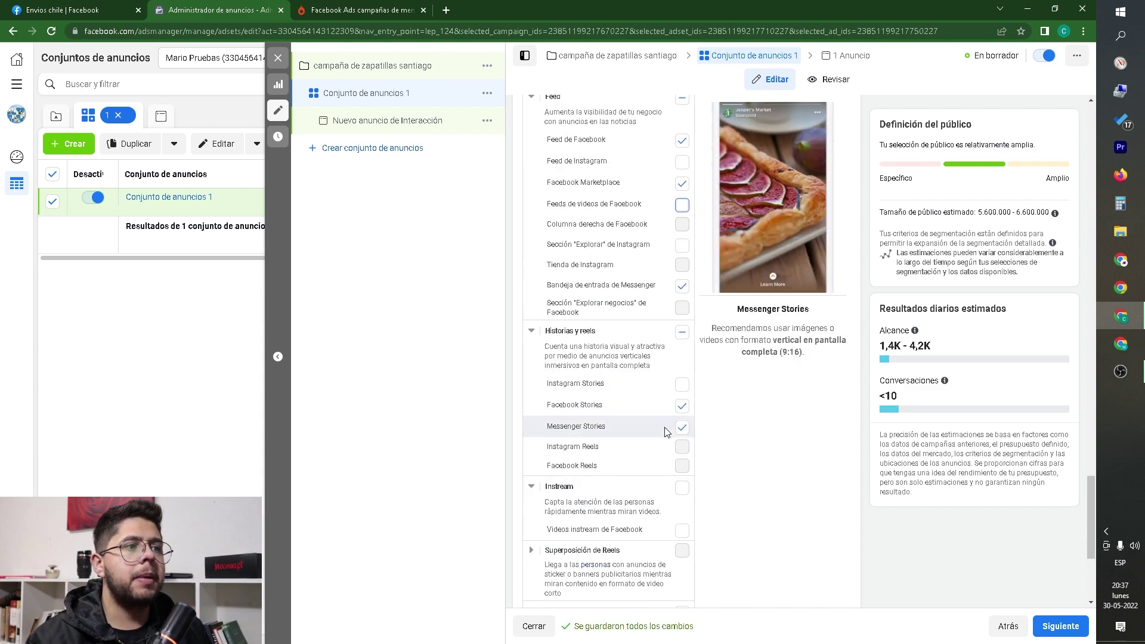
- Review the remaining placement groups of the ad set and continue to the ad level
{"action": "scroll", "coordinate": [597, 428], "scroll_direction": "down", "scroll_amount": 4}
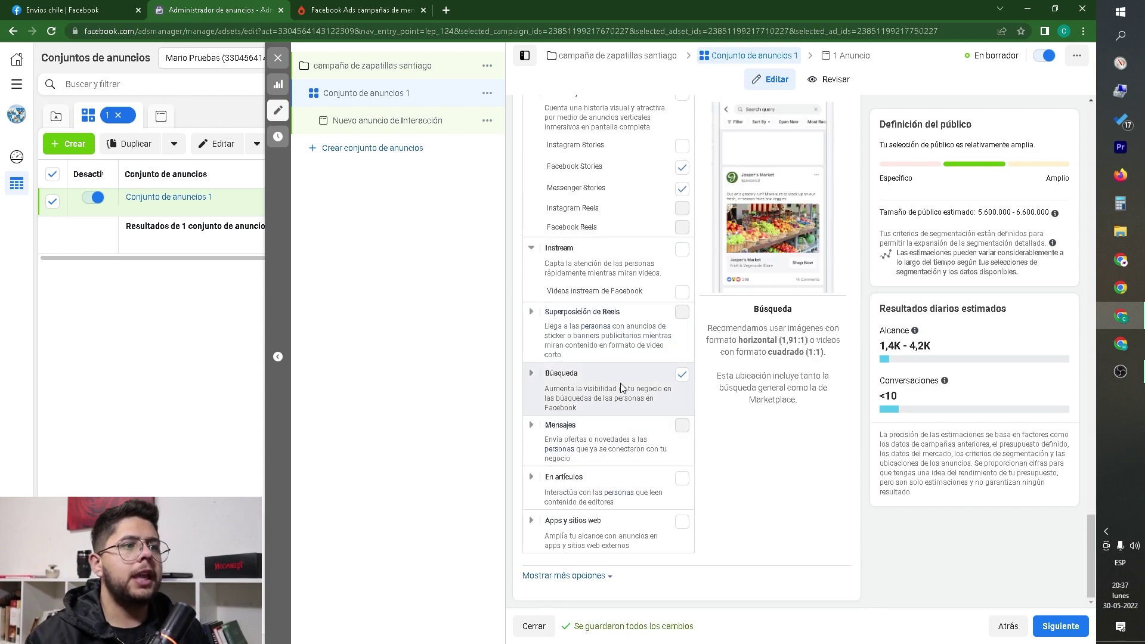
{"action": "scroll", "coordinate": [620, 387], "scroll_direction": "up", "scroll_amount": 7}
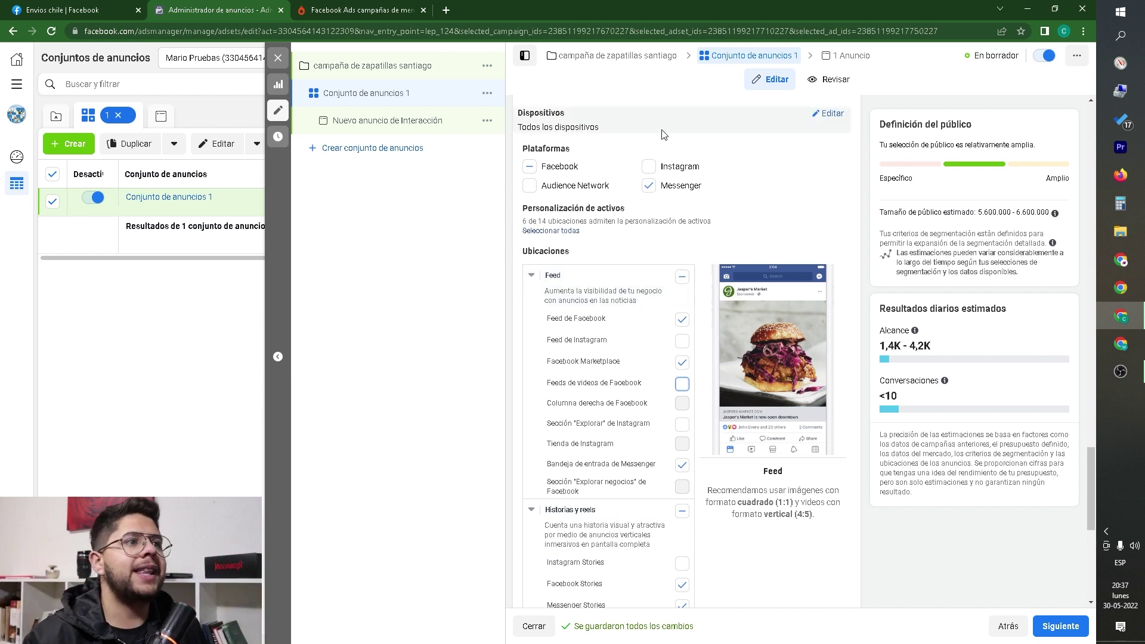
{"action": "left_click", "coordinate": [1048, 634]}
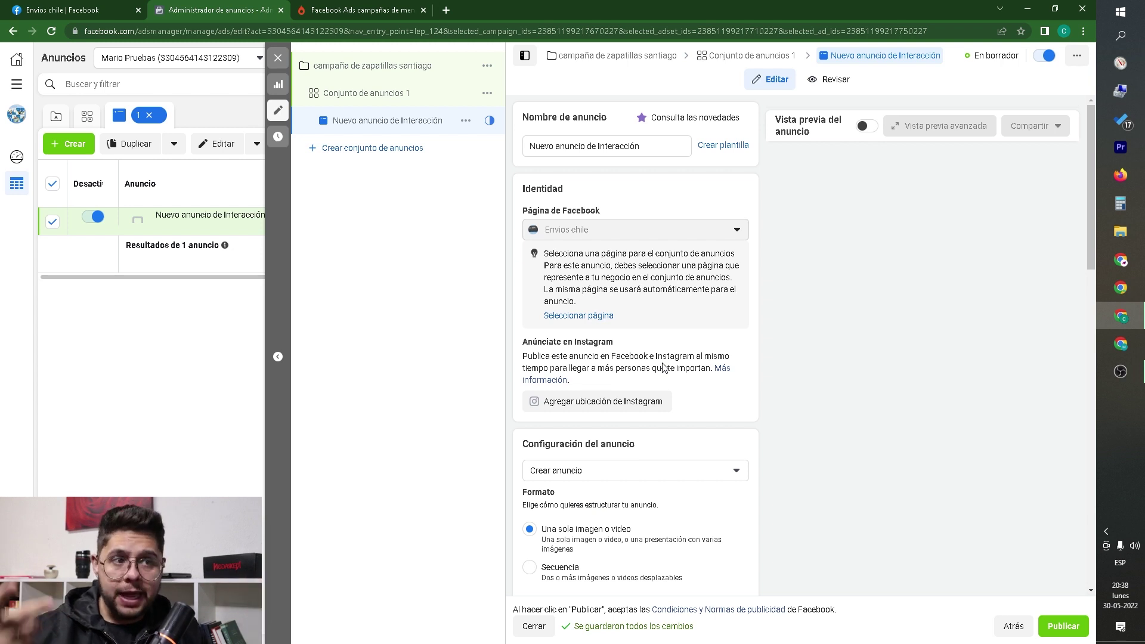
- Rename the ad as "anuncio 1"
{"action": "left_click_drag", "start_coordinate": [661, 146], "coordinate": [541, 146]}
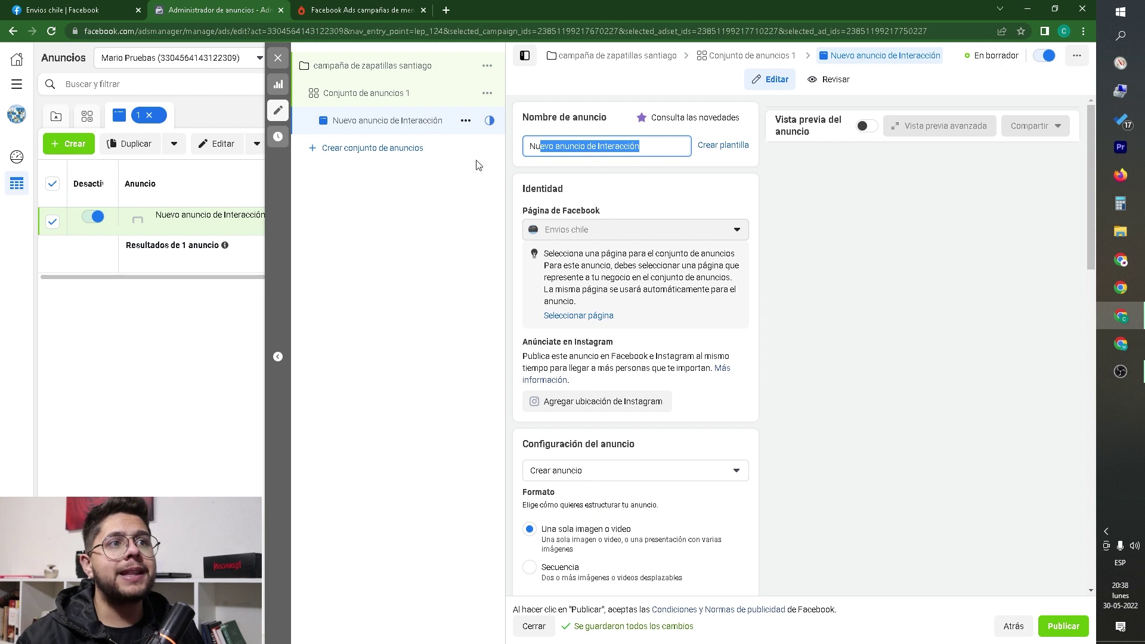
{"action": "left_click", "coordinate": [639, 143]}
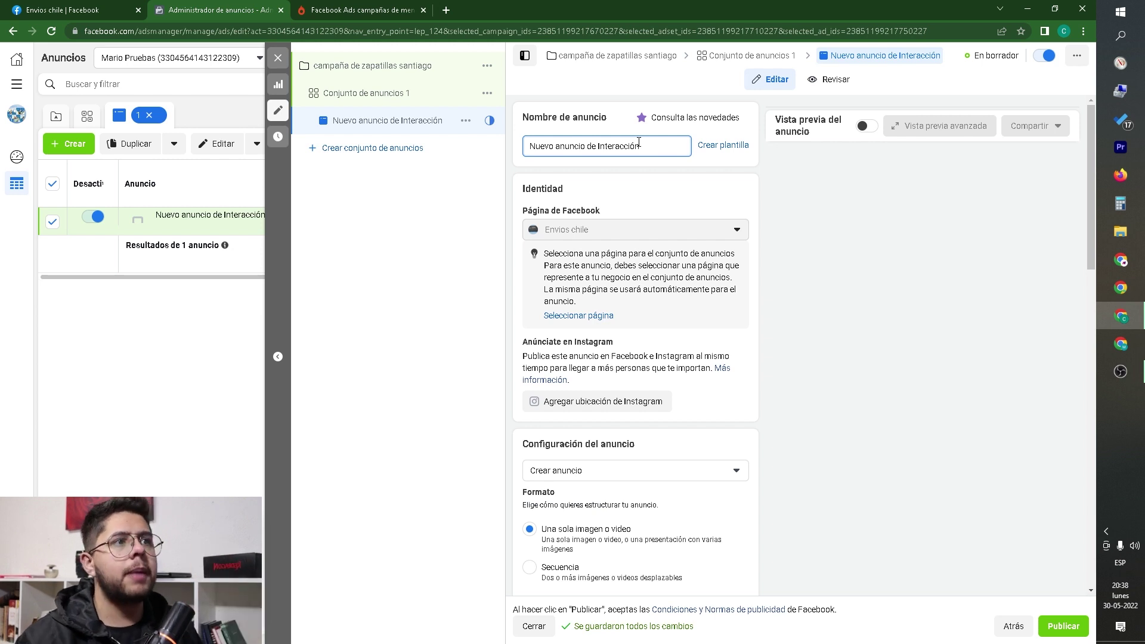
{"action": "left_click_drag", "start_coordinate": [644, 150], "coordinate": [516, 147]}
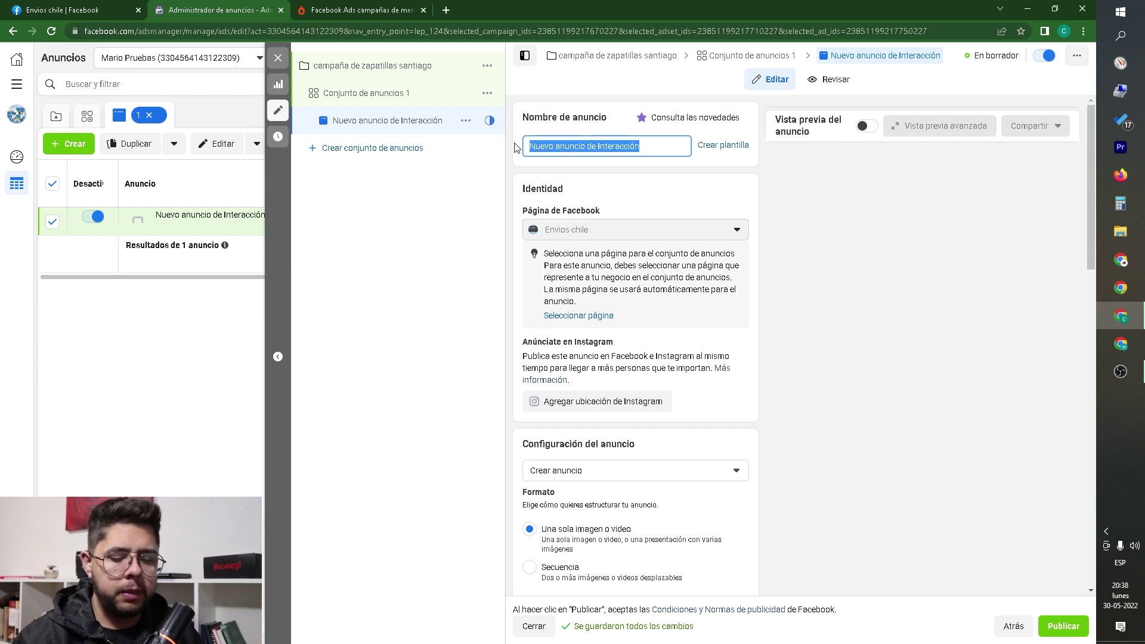
{"action": "type", "text": "anuncio 1"}
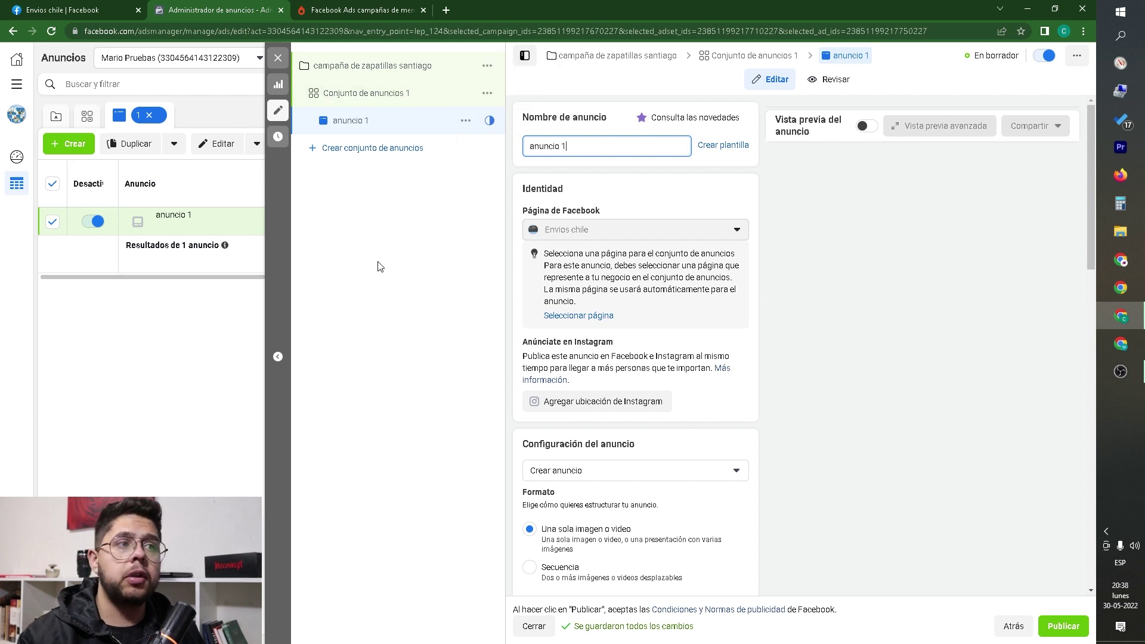
{"action": "left_click", "coordinate": [664, 179]}
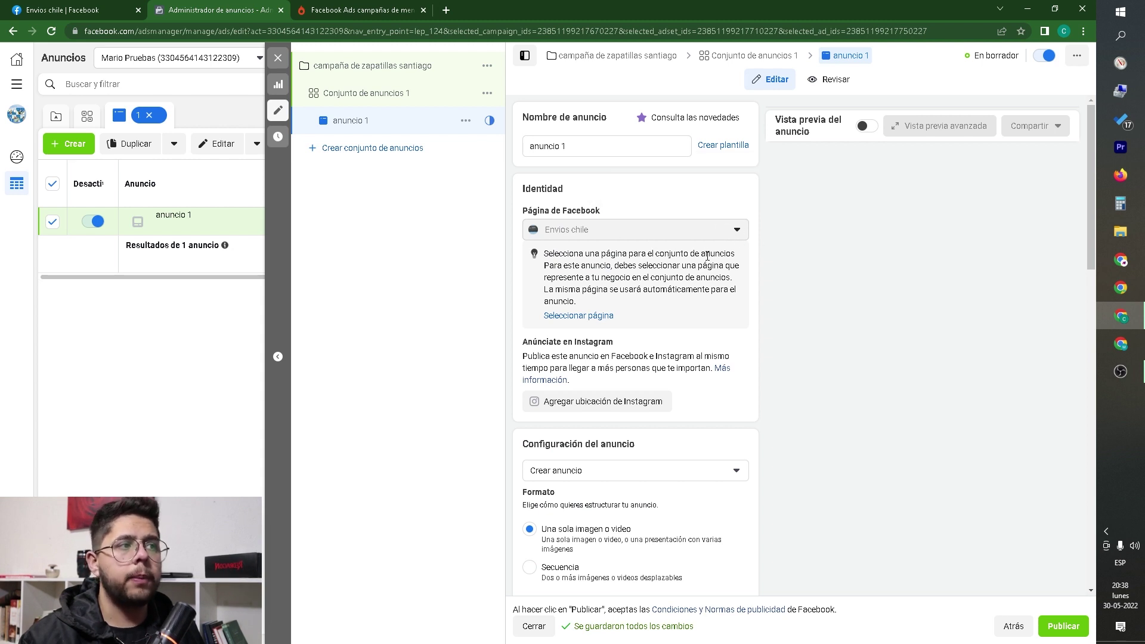
- Examine the ad's Facebook page identity, the Instagram advertising section, the creation source options and the format choices
{"action": "scroll", "coordinate": [708, 256], "scroll_direction": "down", "scroll_amount": 2}
{"action": "scroll", "coordinate": [684, 281], "scroll_direction": "down", "scroll_amount": 1}
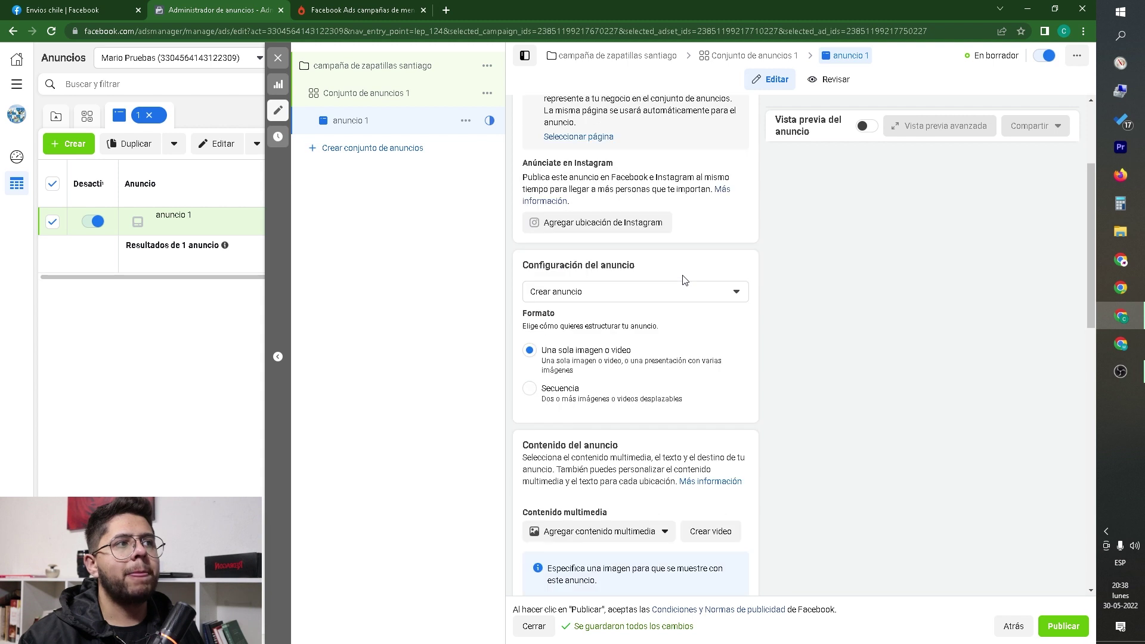
{"action": "left_click", "coordinate": [652, 297]}
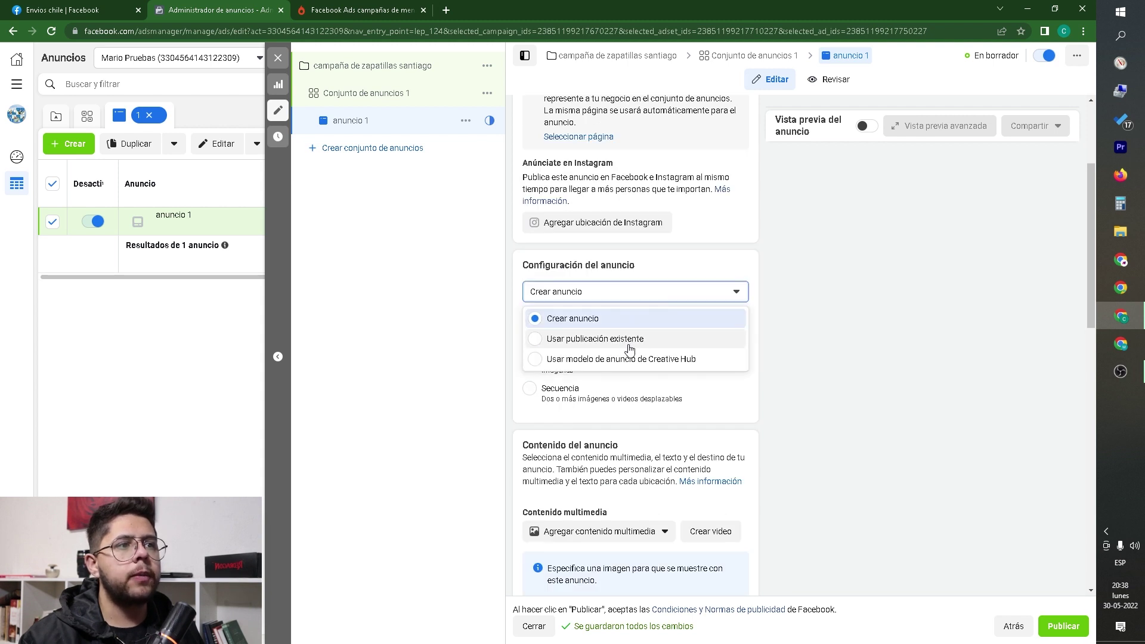
{"action": "left_click", "coordinate": [679, 287]}
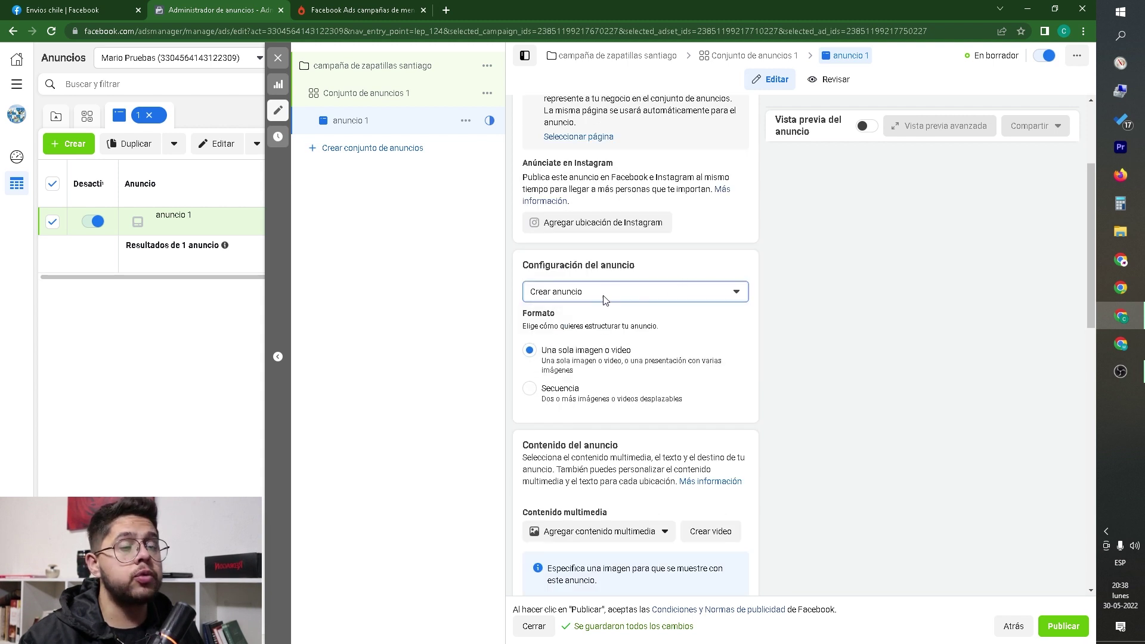
{"action": "scroll", "coordinate": [606, 300], "scroll_direction": "up", "scroll_amount": 2}
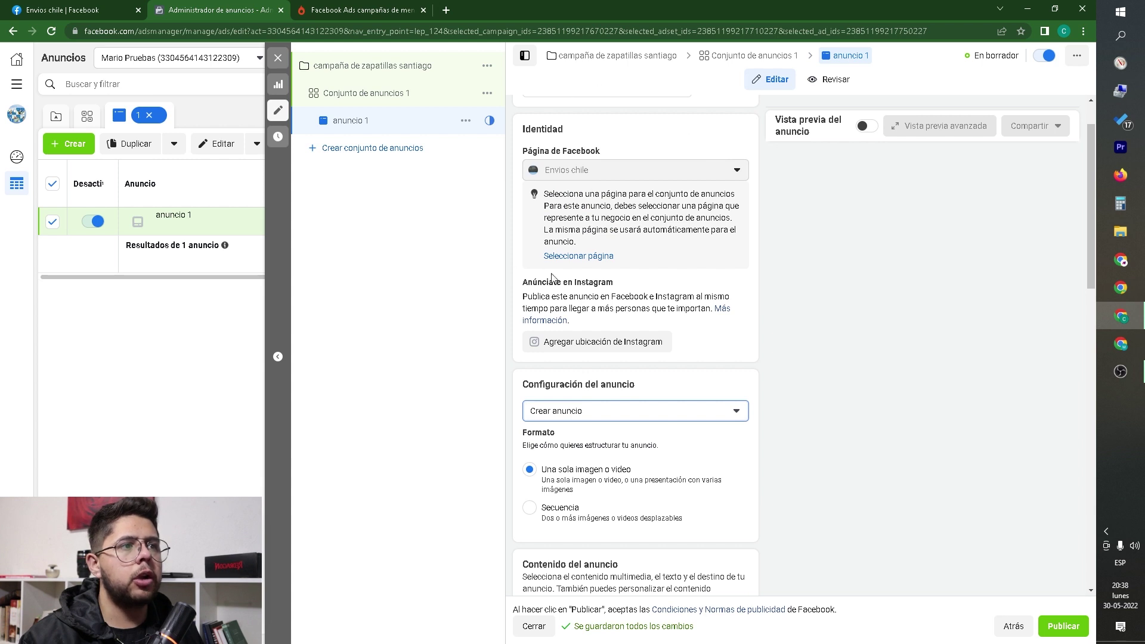
{"action": "left_click_drag", "start_coordinate": [523, 279], "coordinate": [633, 291]}
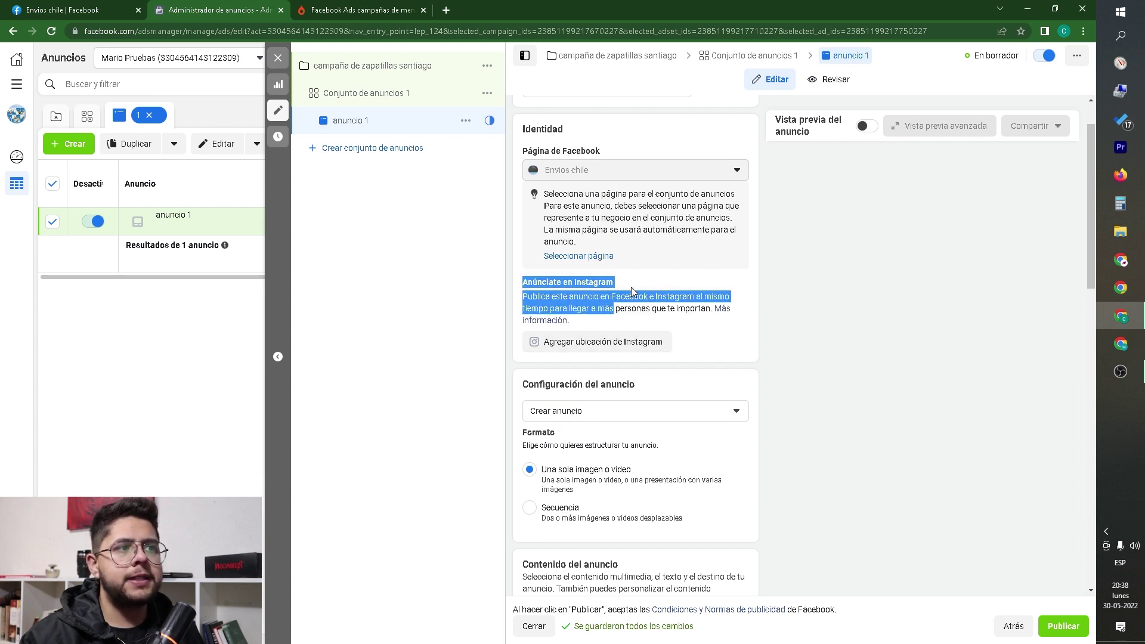
{"action": "left_click", "coordinate": [649, 278]}
{"action": "scroll", "coordinate": [652, 271], "scroll_direction": "down", "scroll_amount": 2}
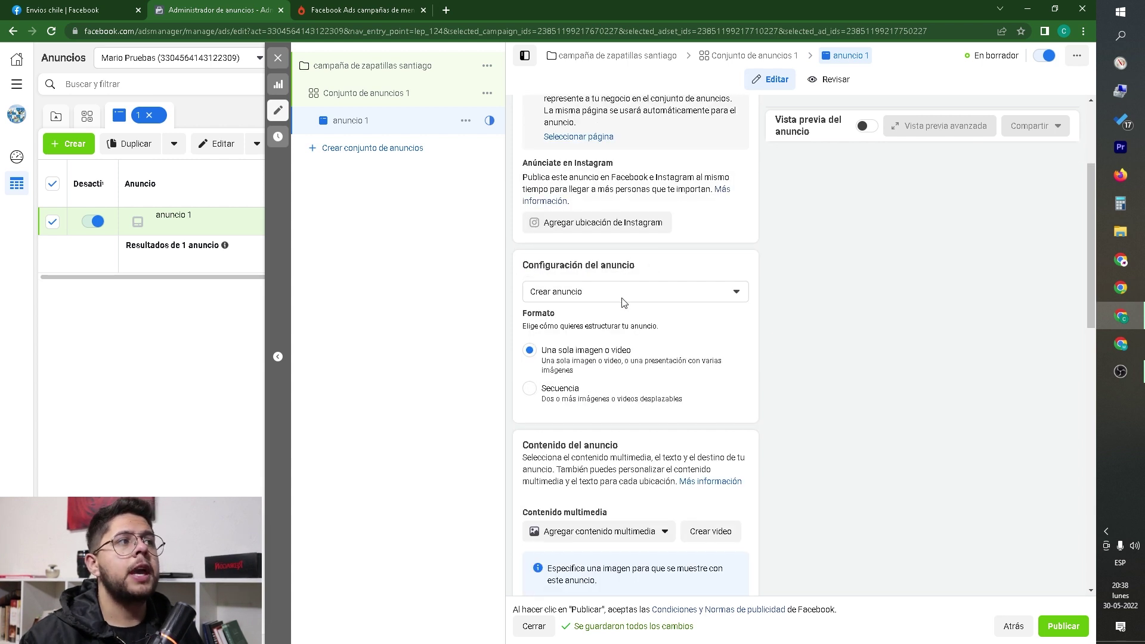
{"action": "scroll", "coordinate": [1071, 155], "scroll_direction": "up", "scroll_amount": 3}
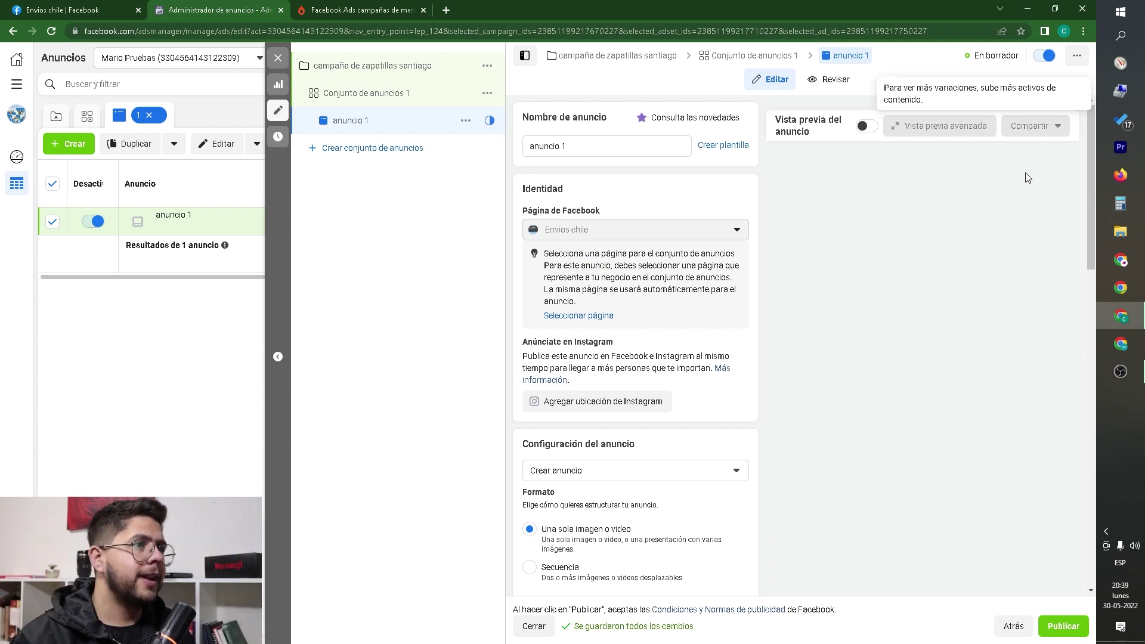
{"action": "scroll", "coordinate": [711, 241], "scroll_direction": "down", "scroll_amount": 2}
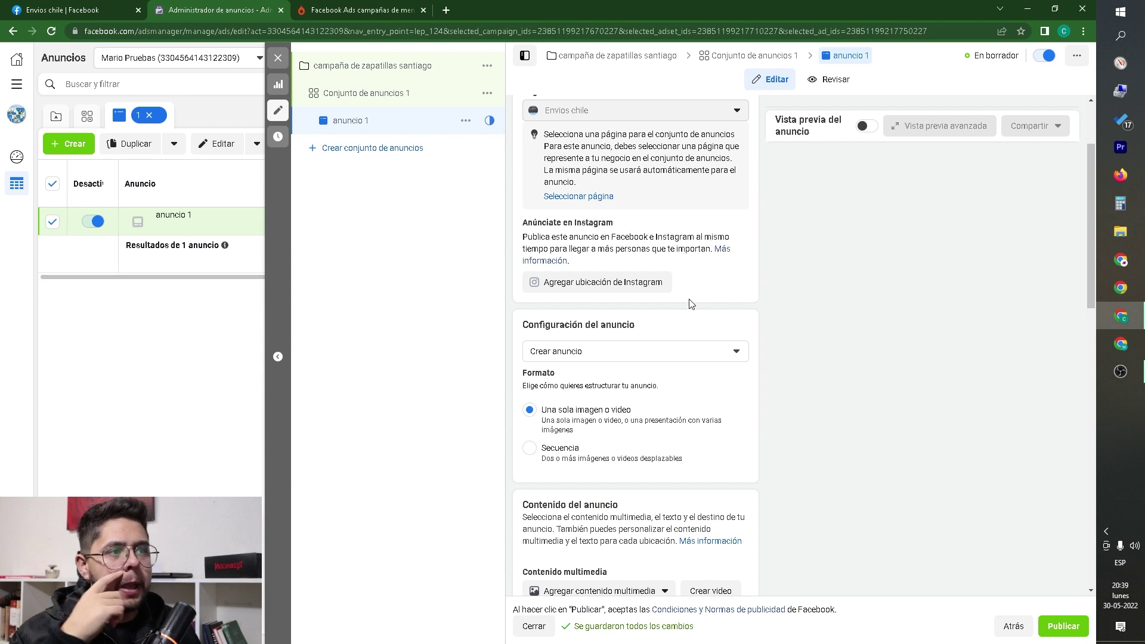
{"action": "scroll", "coordinate": [583, 349], "scroll_direction": "down", "scroll_amount": 2}
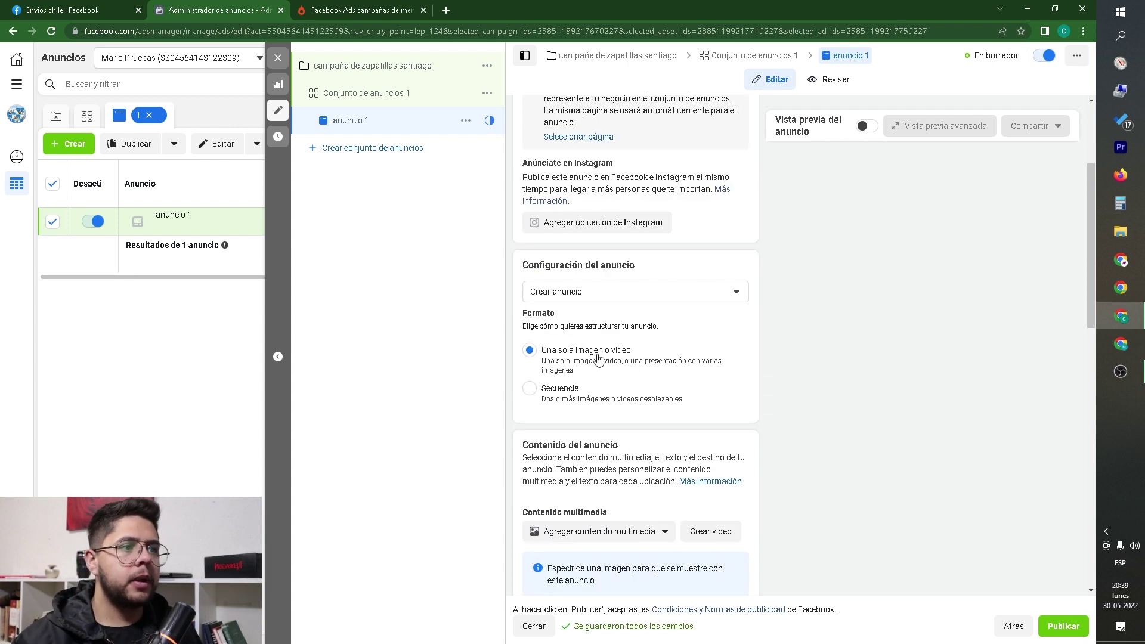
- Choose "Crear anuncio" as the source in the ad configuration
{"action": "left_click", "coordinate": [552, 236]}
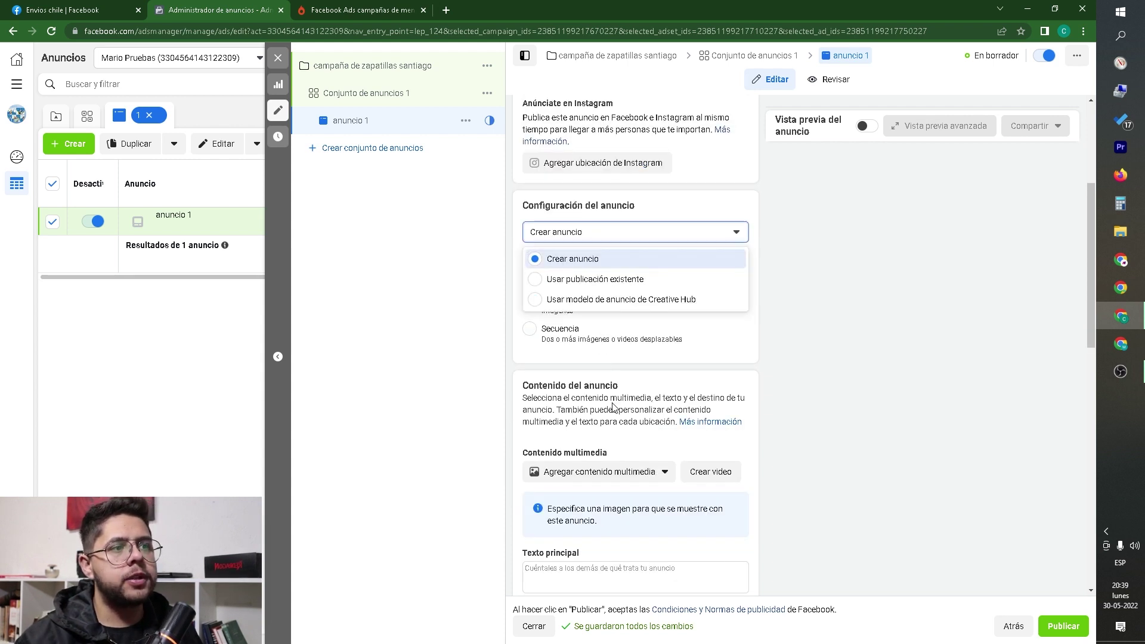
{"action": "left_click", "coordinate": [579, 258]}
{"action": "left_click", "coordinate": [598, 237]}
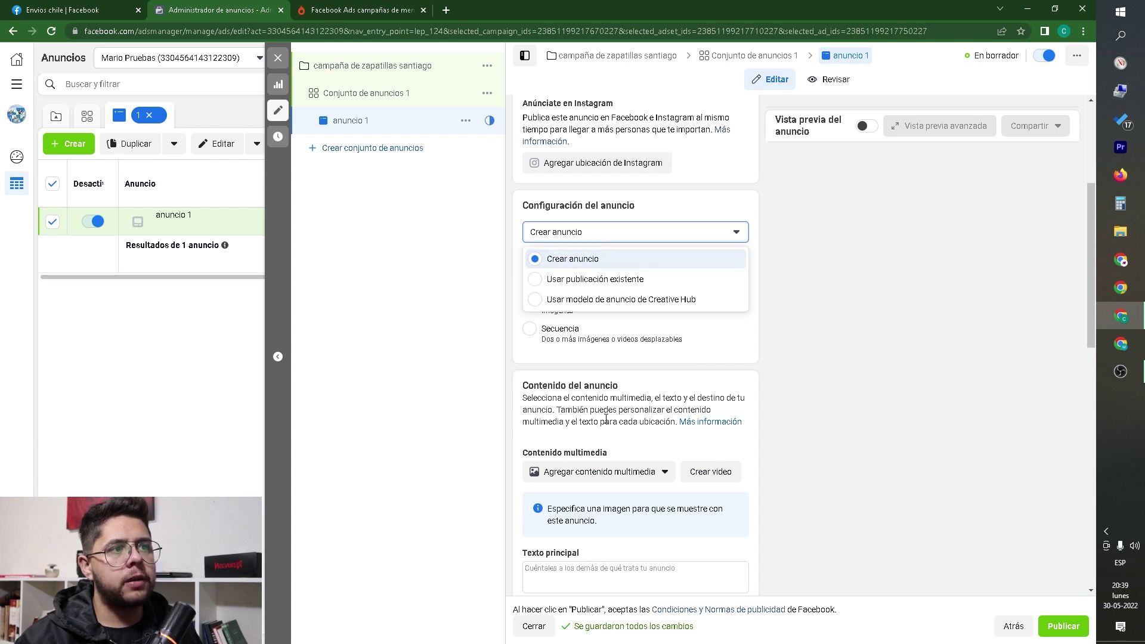
{"action": "left_click", "coordinate": [585, 263]}
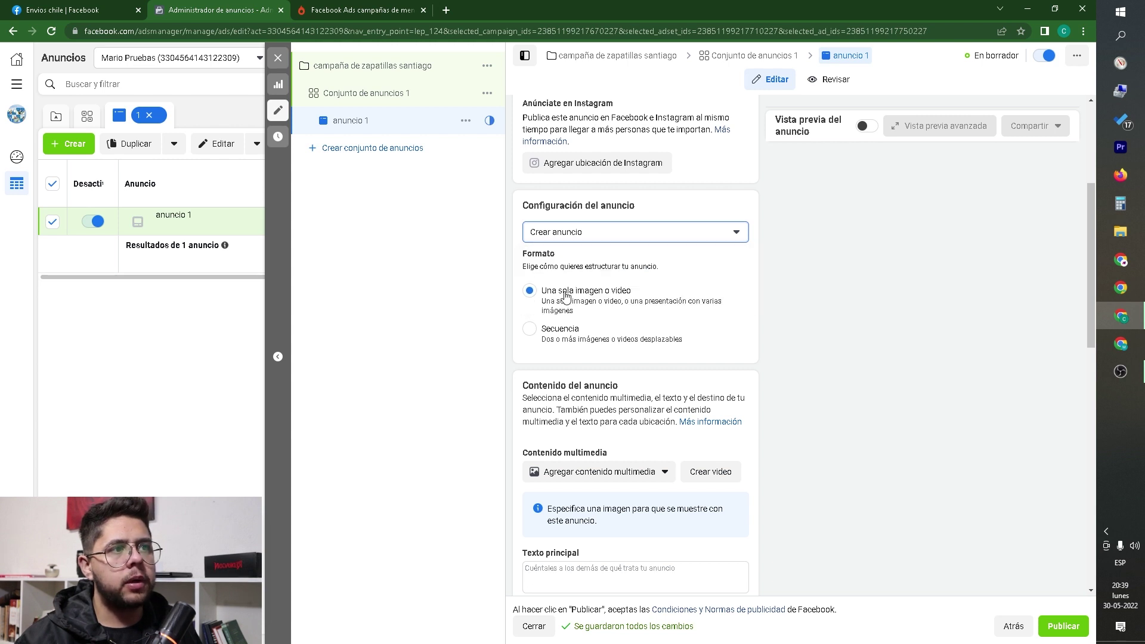
- Try the Secuencia format, flip through its cards in the feed preview, and return to "Una sola imagen o video"
{"action": "left_click", "coordinate": [560, 334]}
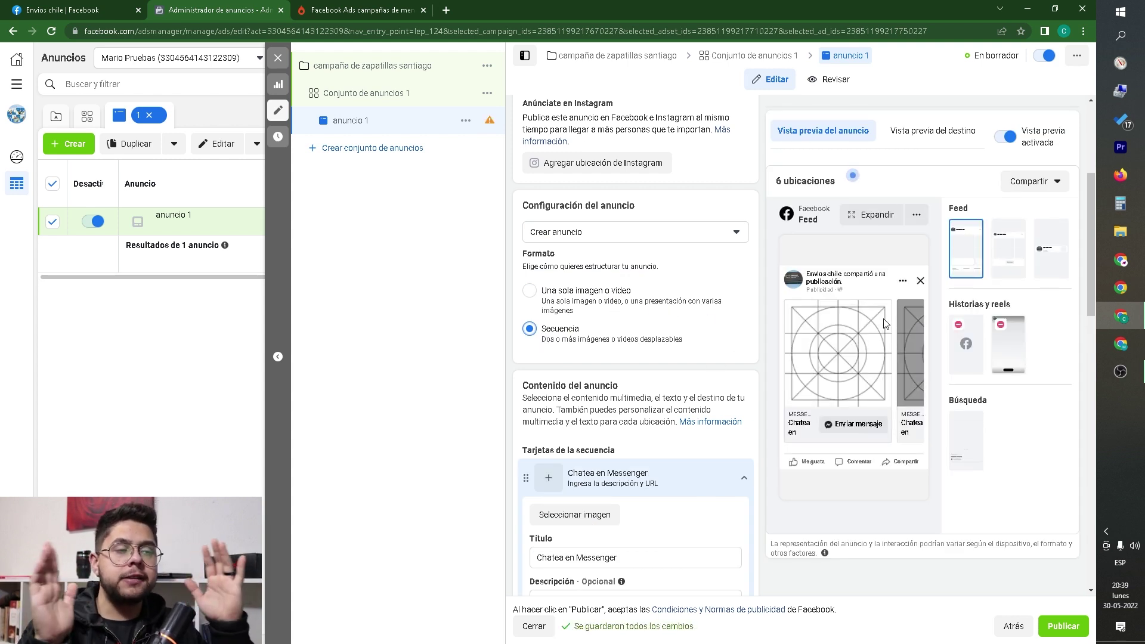
{"action": "left_click", "coordinate": [915, 355]}
{"action": "left_click", "coordinate": [912, 352]}
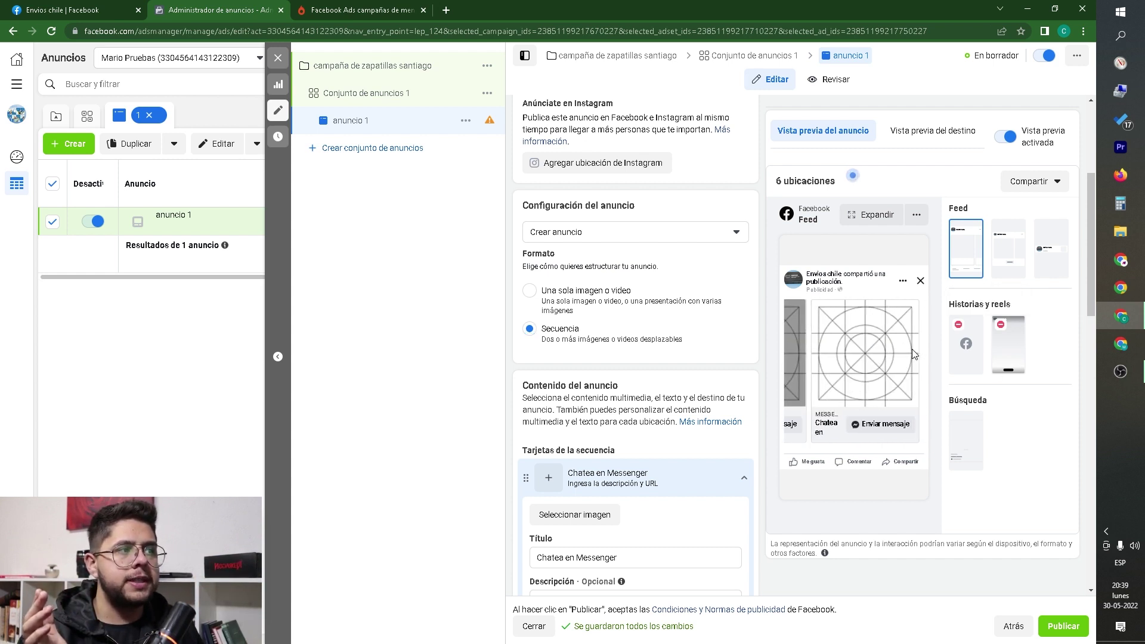
{"action": "left_click", "coordinate": [794, 356]}
{"action": "left_click", "coordinate": [794, 356]}
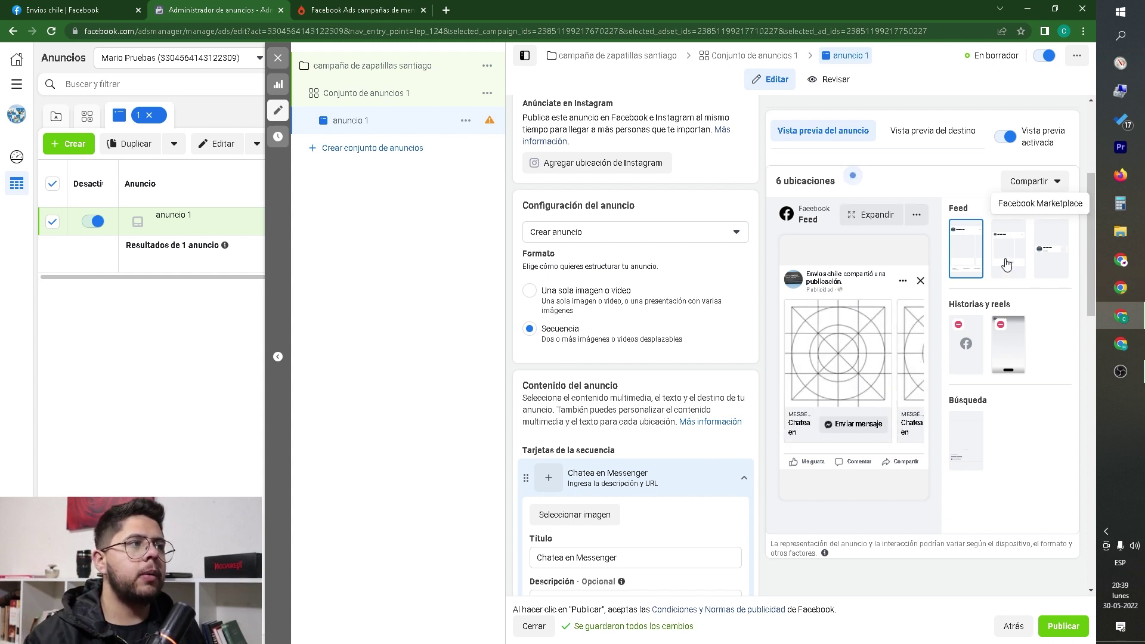
{"action": "left_click", "coordinate": [528, 291]}
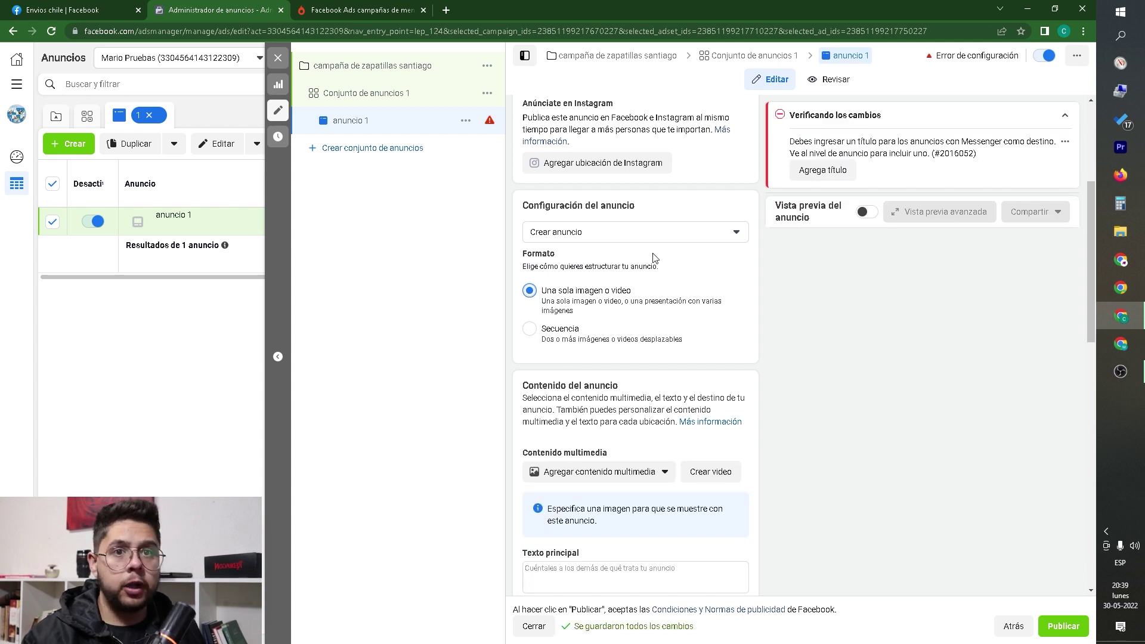
- Read the configuration error, select the account image Coffee.jpg as the ad's media and proceed to cropping
{"action": "left_click_drag", "start_coordinate": [785, 142], "coordinate": [928, 153]}
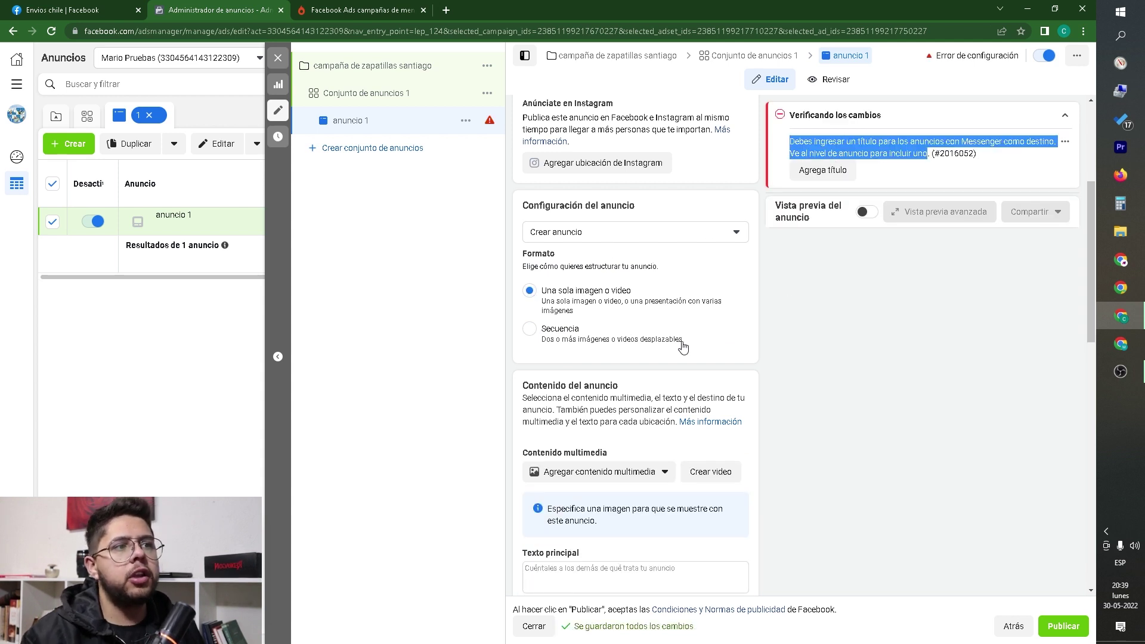
{"action": "left_click", "coordinate": [673, 399]}
{"action": "scroll", "coordinate": [656, 387], "scroll_direction": "down", "scroll_amount": 2}
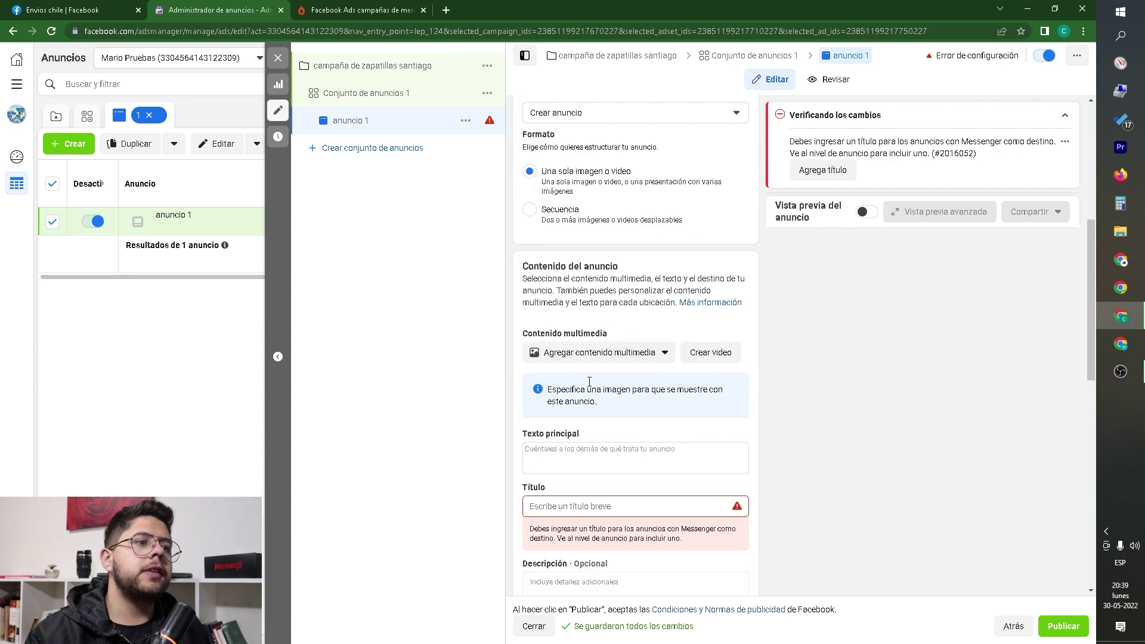
{"action": "left_click", "coordinate": [610, 352]}
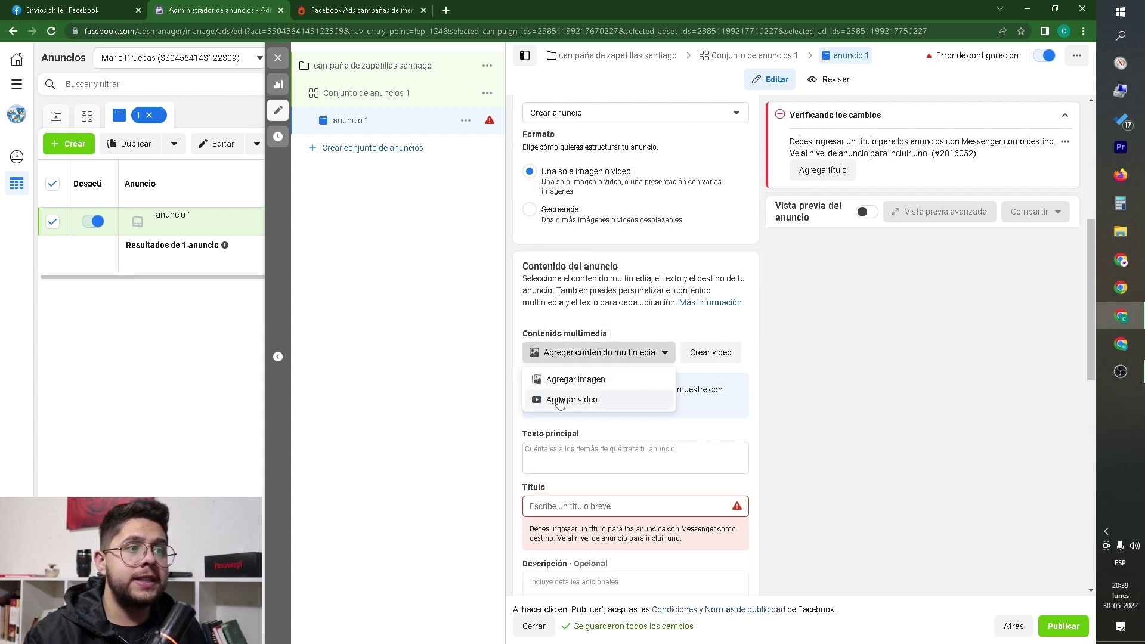
{"action": "left_click", "coordinate": [598, 382]}
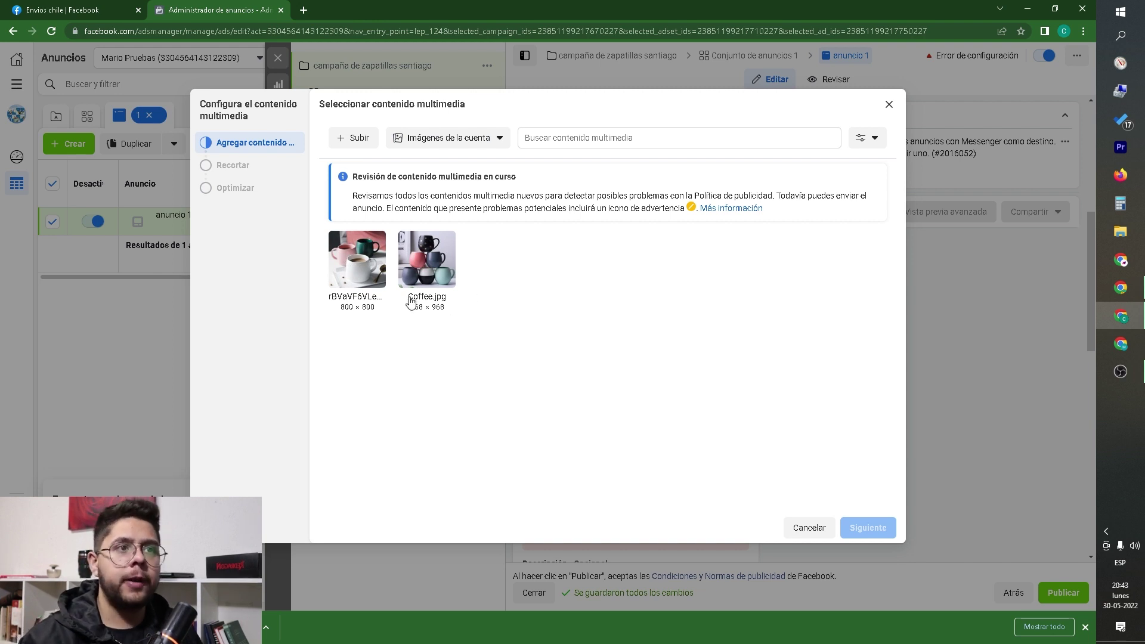
{"action": "left_click", "coordinate": [368, 261]}
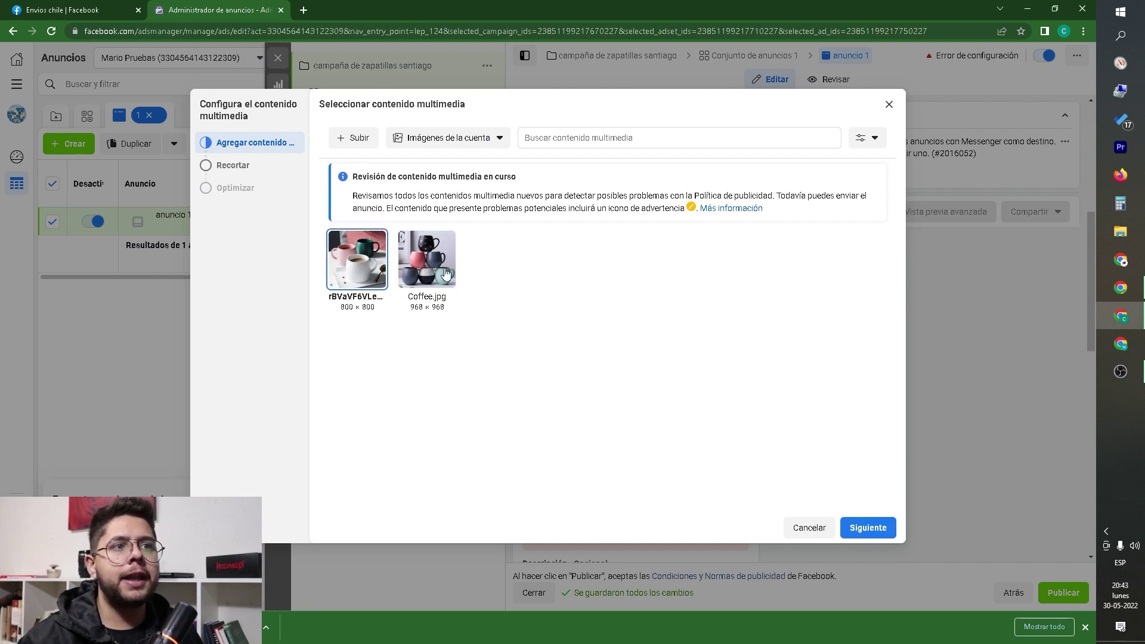
{"action": "left_click", "coordinate": [447, 273]}
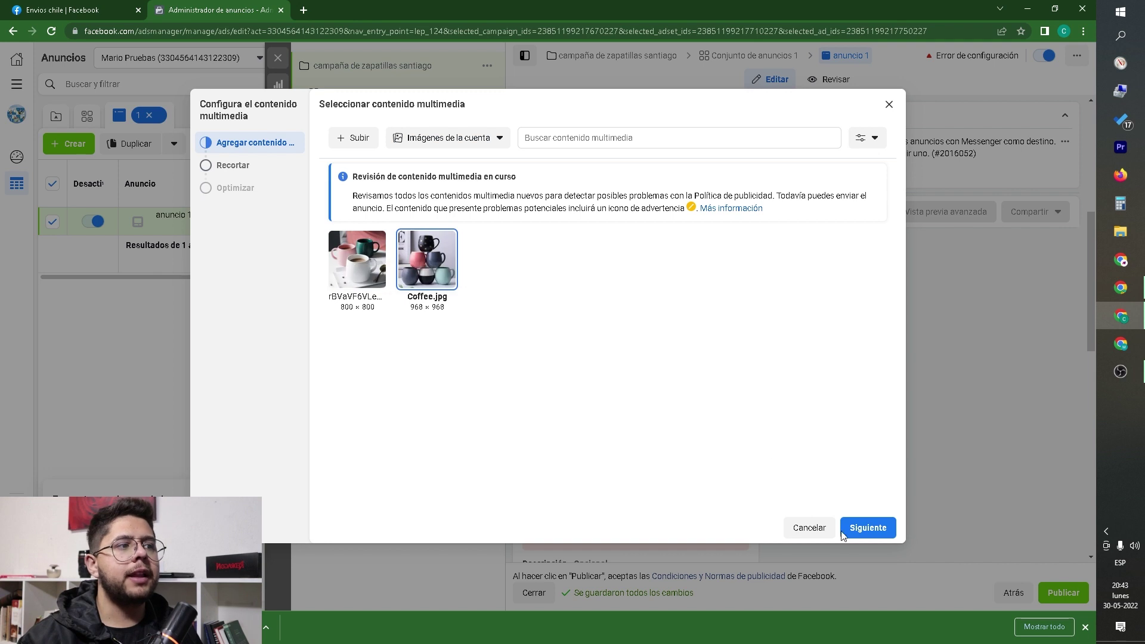
{"action": "left_click", "coordinate": [868, 528]}
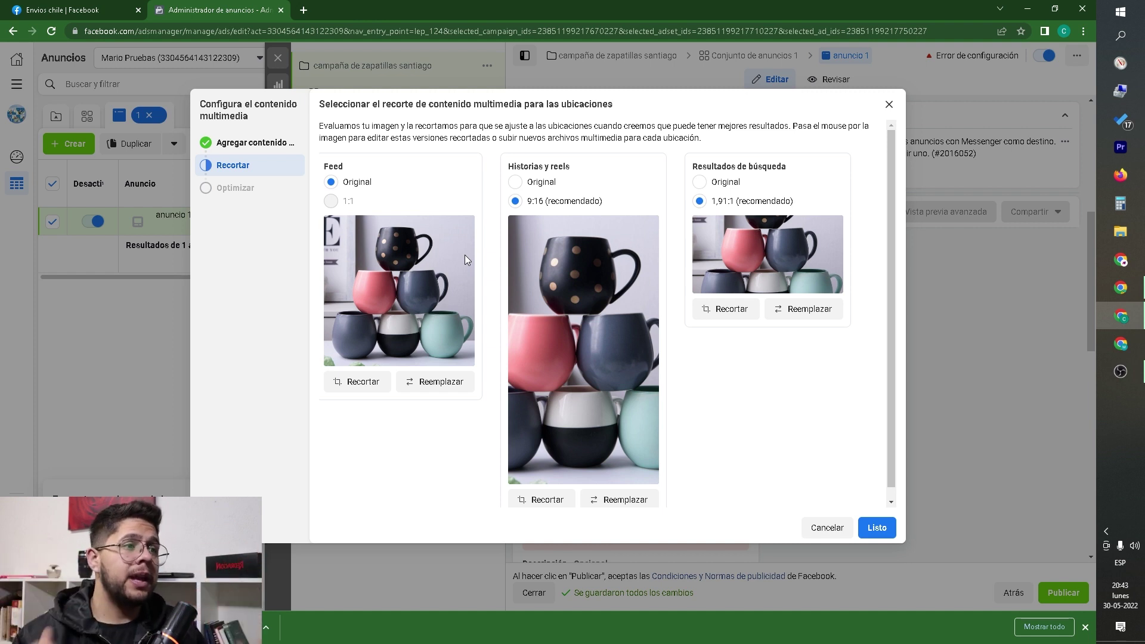
- Set the image crop to Original for both "Resultados de búsqueda" and "Historias y reels", and check the crop previews
{"action": "left_click", "coordinate": [701, 182]}
{"action": "left_click", "coordinate": [700, 287]}
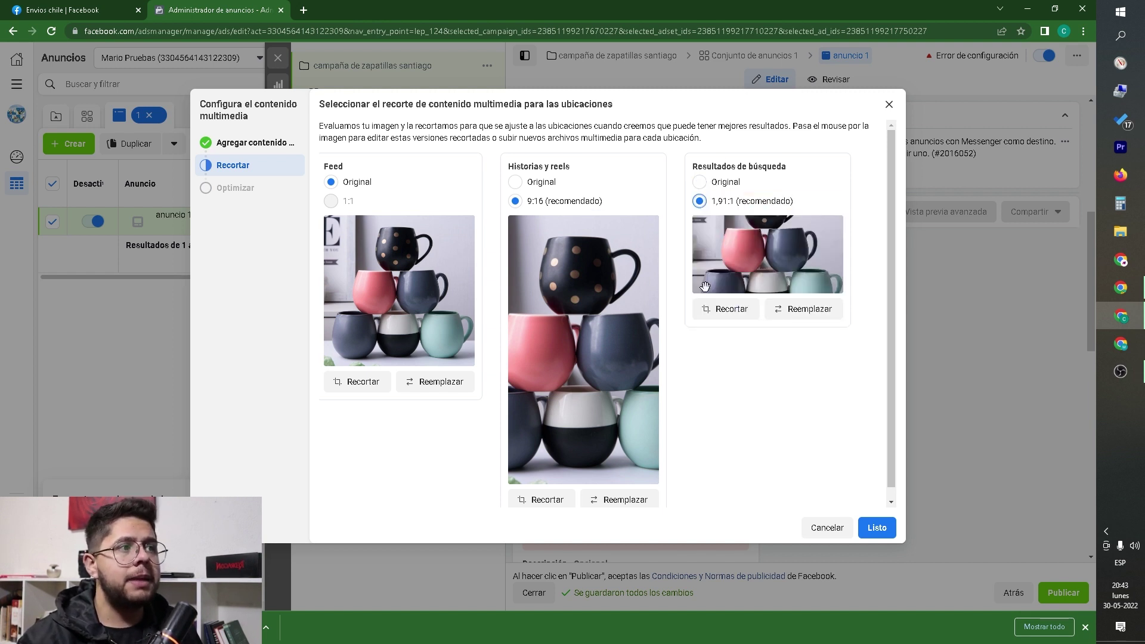
{"action": "left_click", "coordinate": [704, 182]}
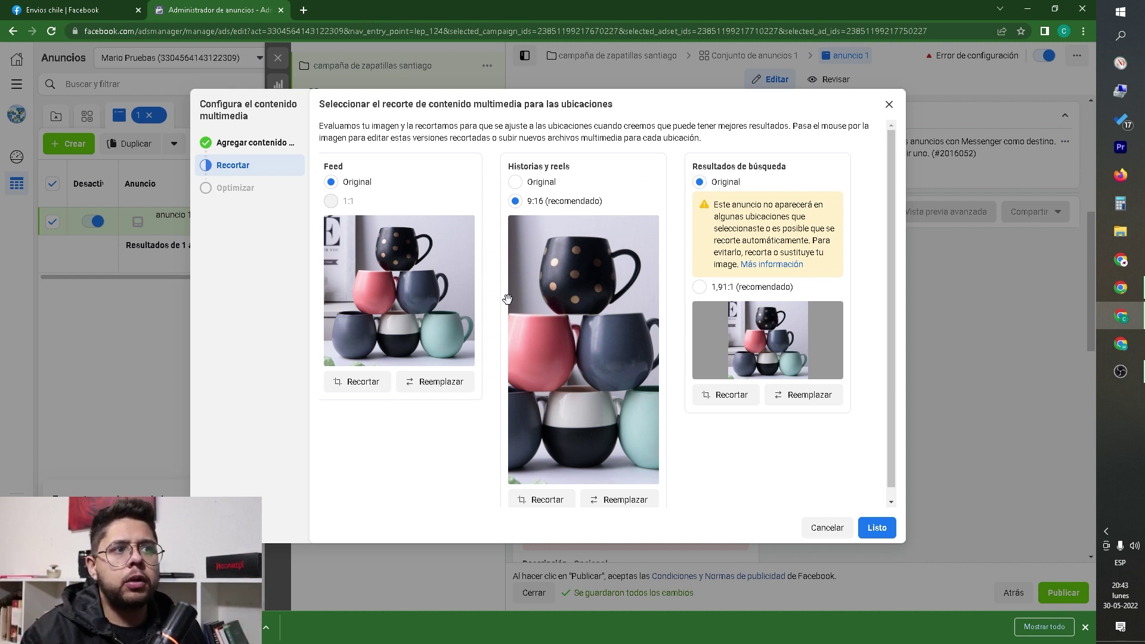
{"action": "left_click", "coordinate": [516, 182]}
{"action": "scroll", "coordinate": [598, 382], "scroll_direction": "down", "scroll_amount": 2}
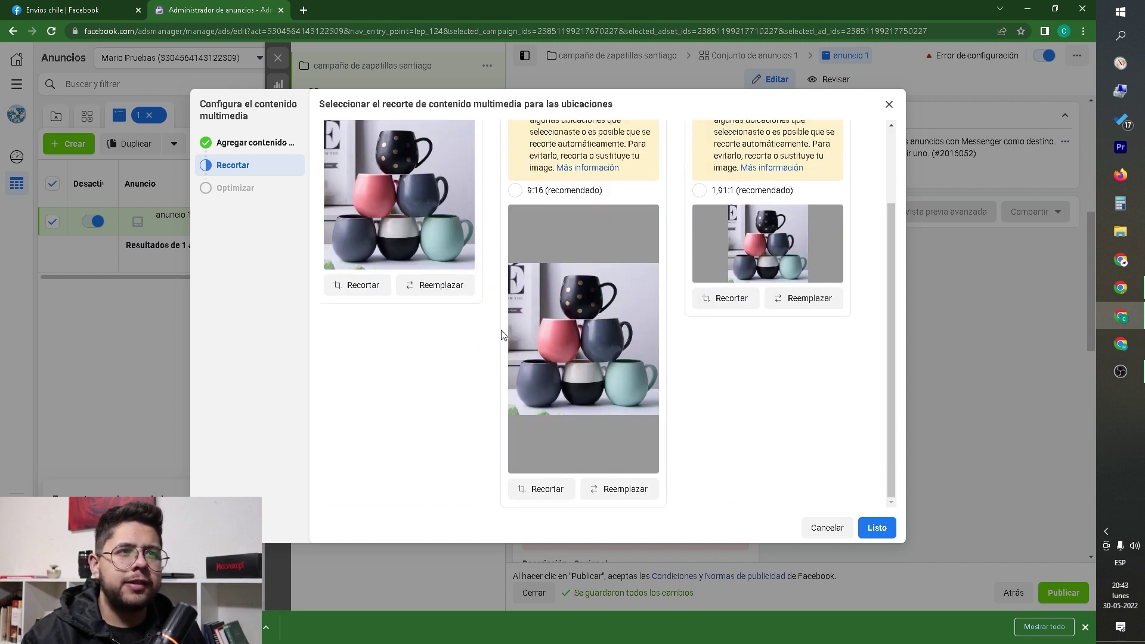
{"action": "scroll", "coordinate": [504, 335], "scroll_direction": "up", "scroll_amount": 1}
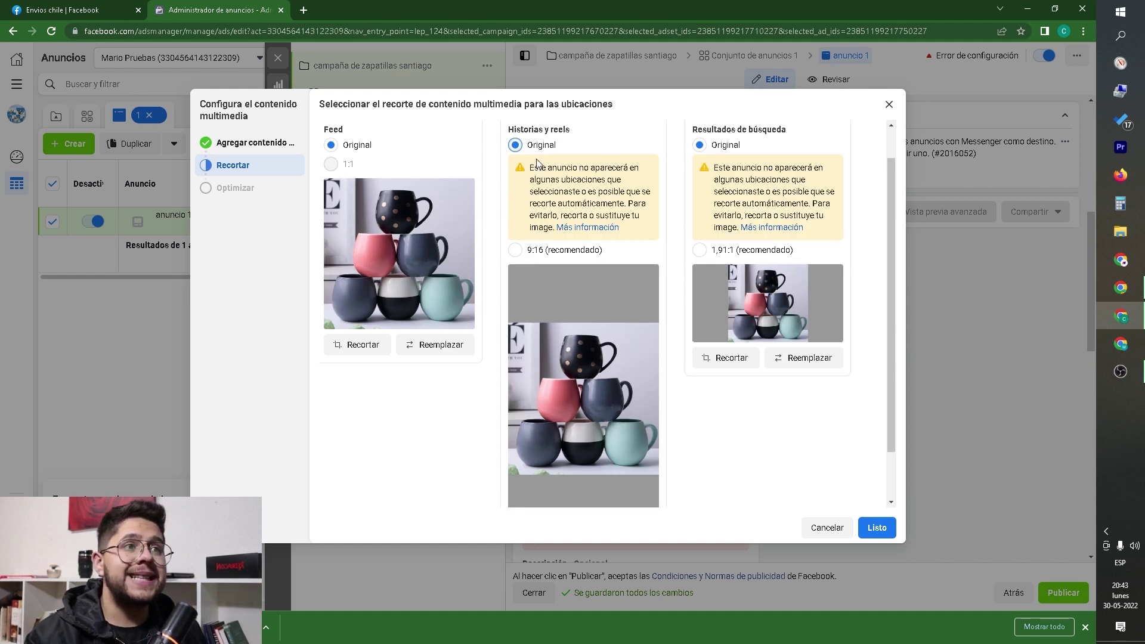
- Try the 9:16 crop for "Historias y reels", return it to Original and finish the media cropping
{"action": "left_click", "coordinate": [522, 253]}
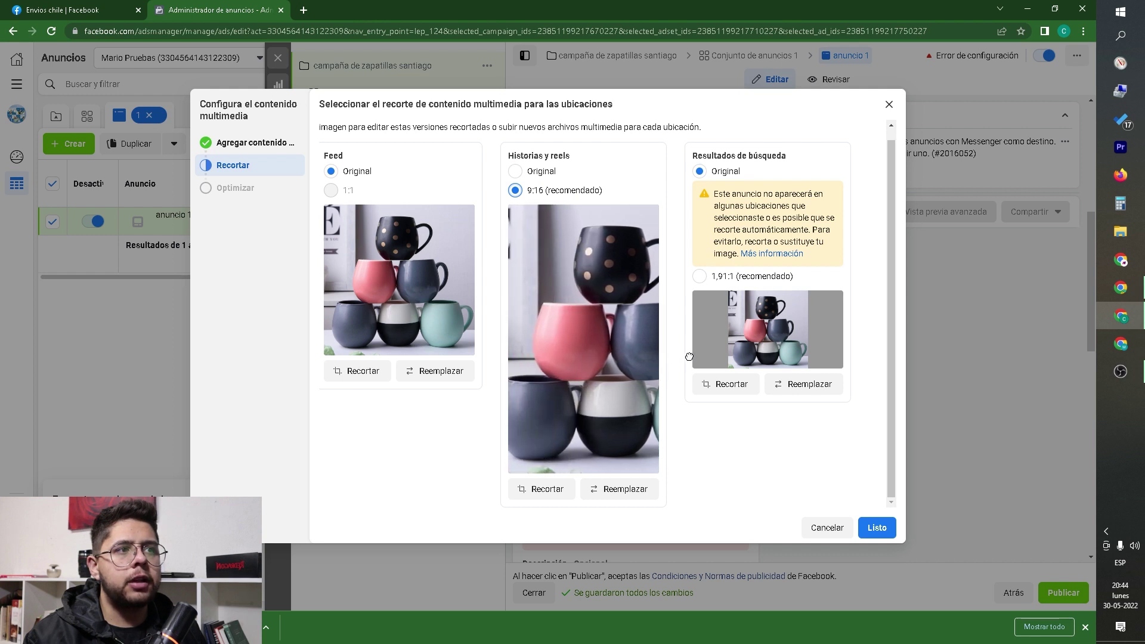
{"action": "left_click", "coordinate": [515, 171]}
{"action": "scroll", "coordinate": [571, 398], "scroll_direction": "down", "scroll_amount": 2}
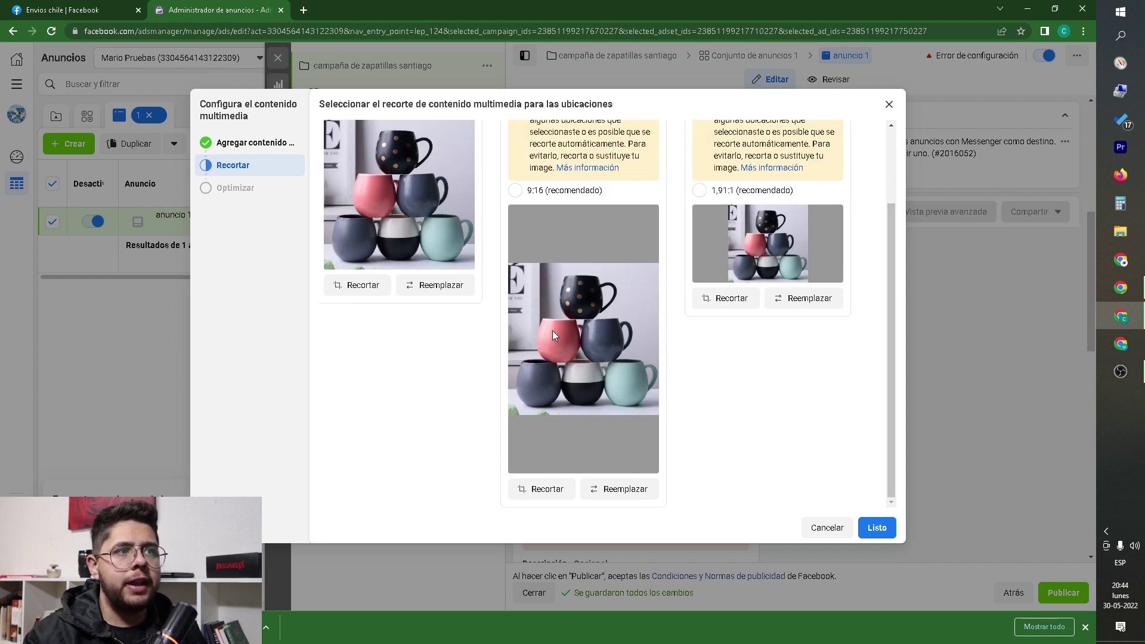
{"action": "scroll", "coordinate": [539, 349], "scroll_direction": "up", "scroll_amount": 2}
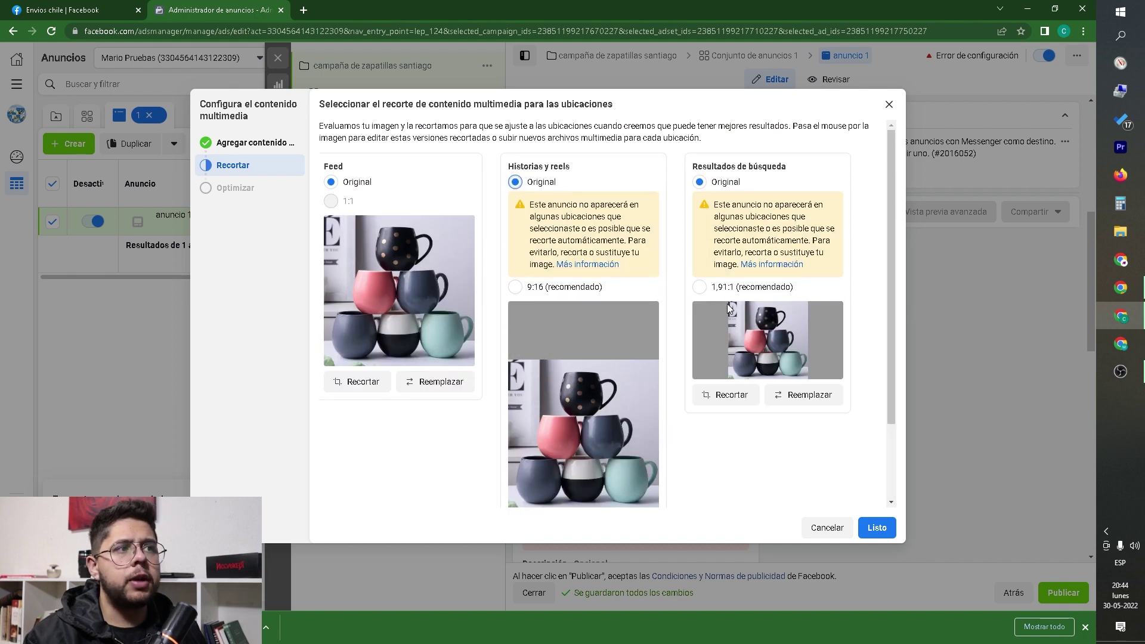
{"action": "left_click", "coordinate": [877, 527]}
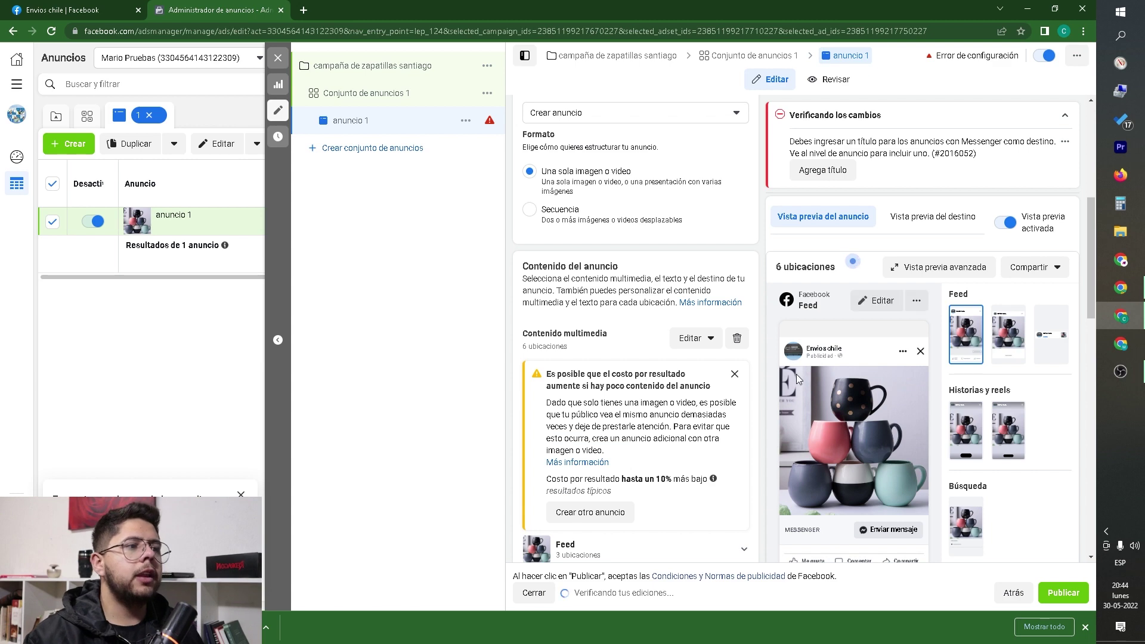
- Start editing the empty "Texto principal" of the ad
{"action": "scroll", "coordinate": [825, 392], "scroll_direction": "down", "scroll_amount": 1}
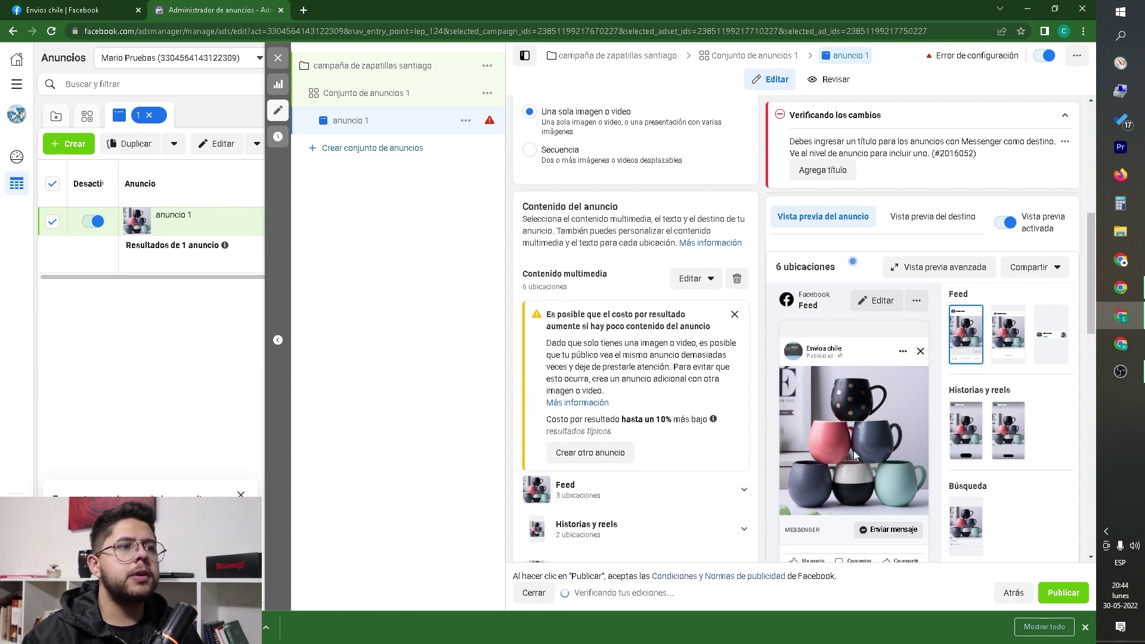
{"action": "scroll", "coordinate": [656, 370], "scroll_direction": "down", "scroll_amount": 3}
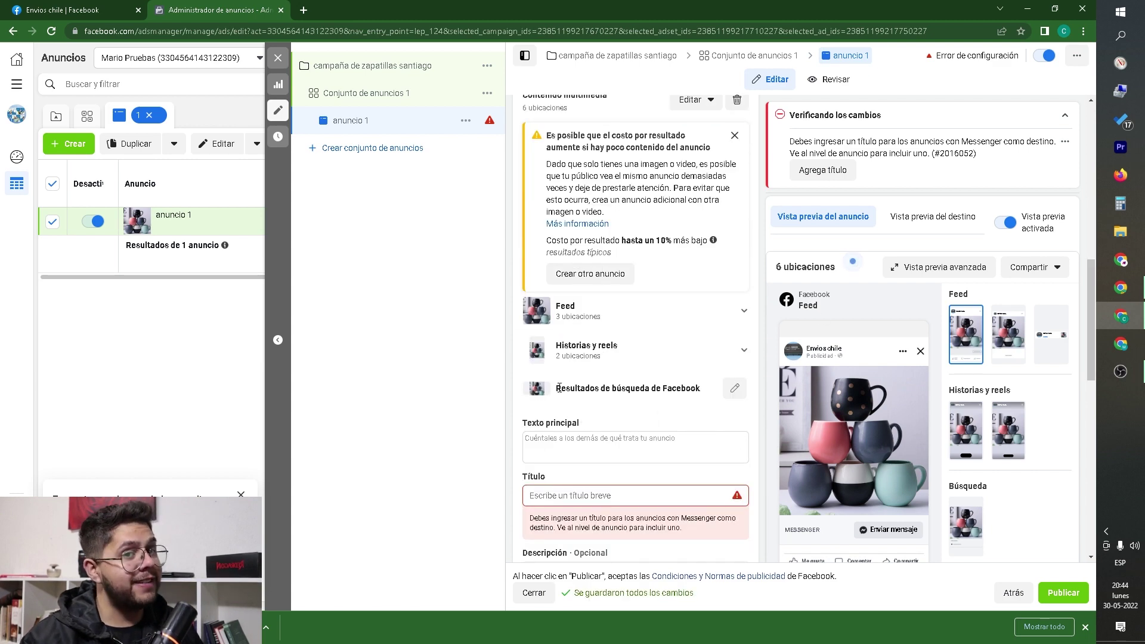
{"action": "scroll", "coordinate": [560, 388], "scroll_direction": "down", "scroll_amount": 3}
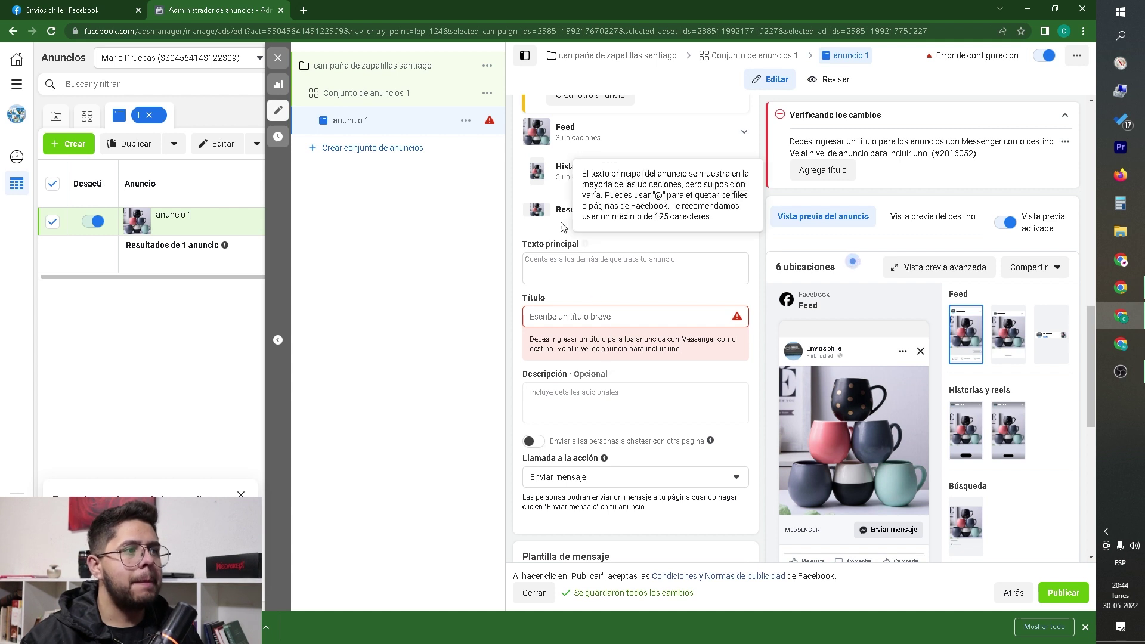
{"action": "left_click", "coordinate": [606, 270]}
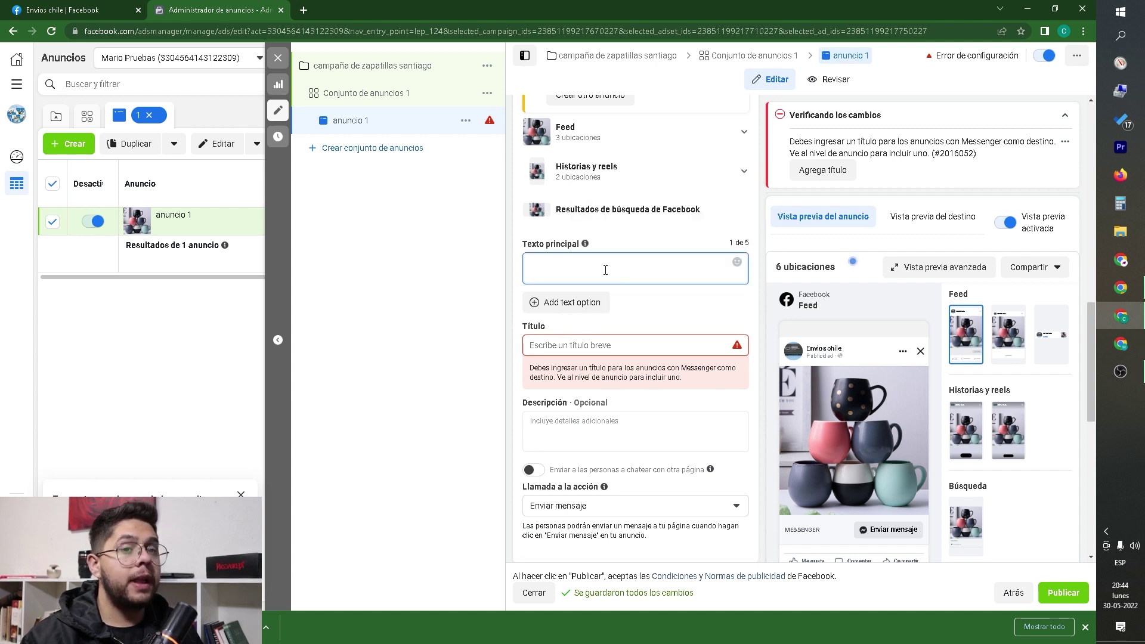
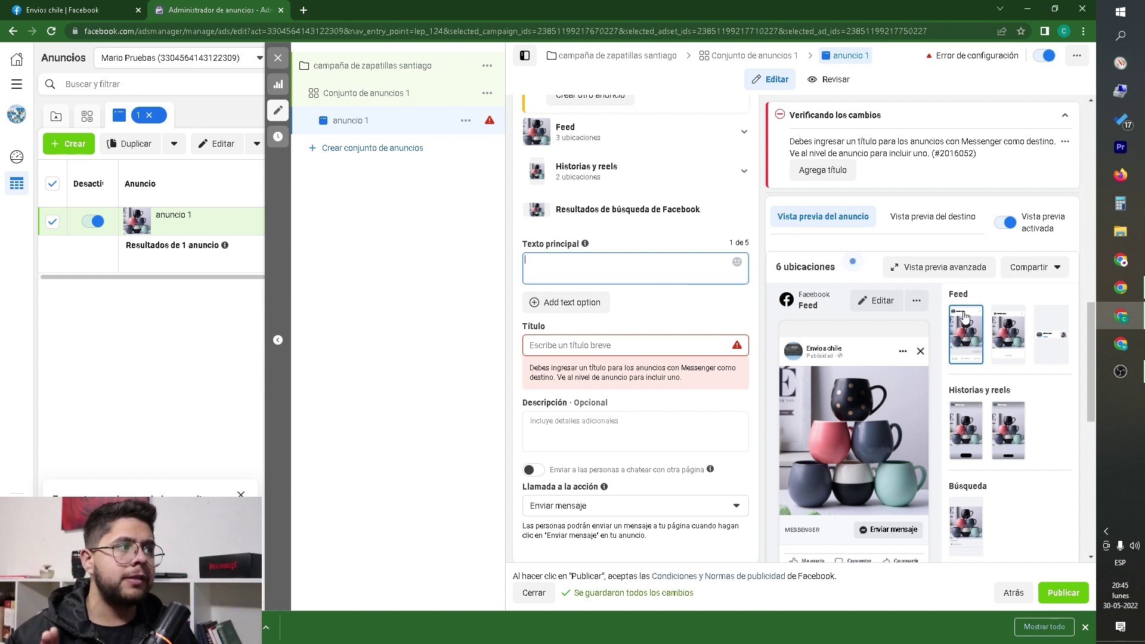
- Switch to the Hotmart course, look through its lessons on buyer persona, copywriting, audiences and creating ads, and return to Ads Manager
{"action": "left_click", "coordinate": [1121, 288]}
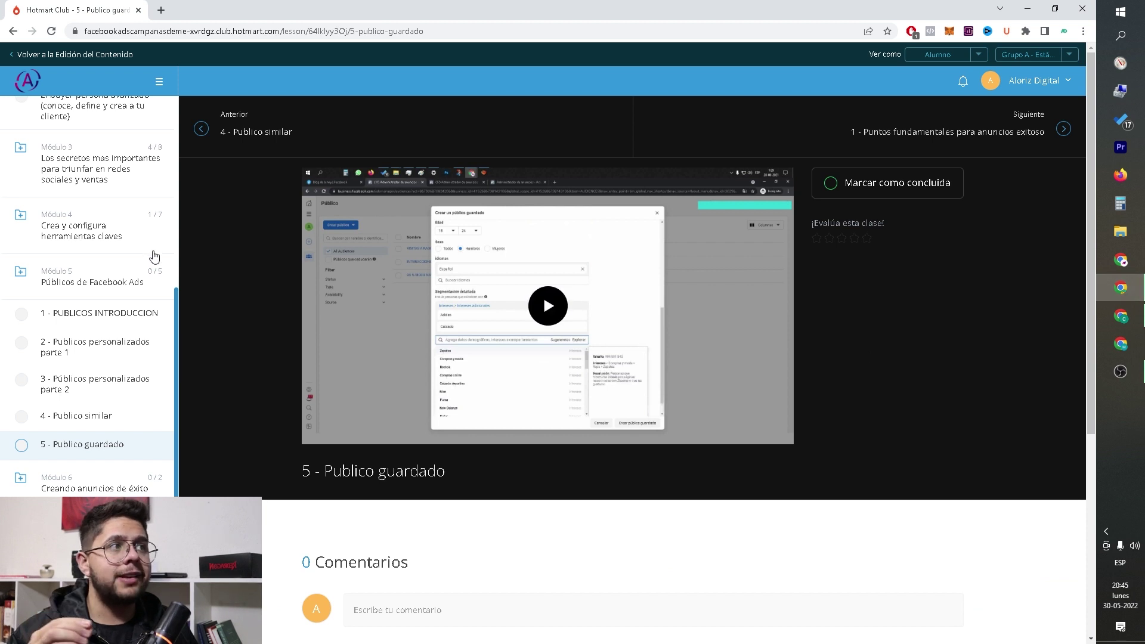
{"action": "scroll", "coordinate": [493, 287], "scroll_direction": "down", "scroll_amount": 3}
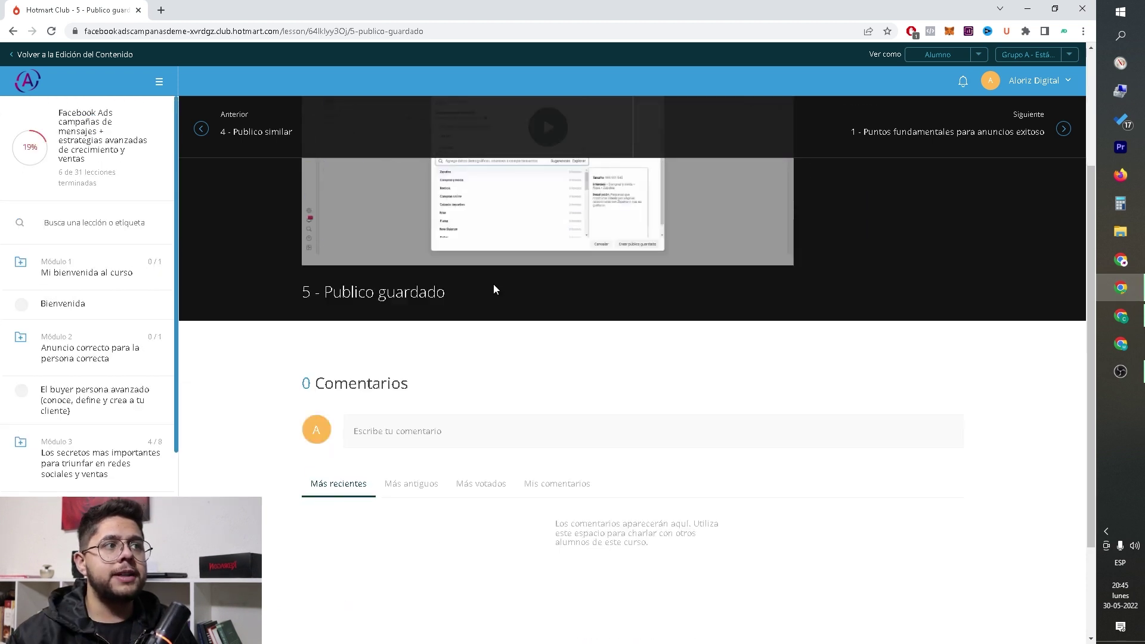
{"action": "left_click", "coordinate": [108, 405]}
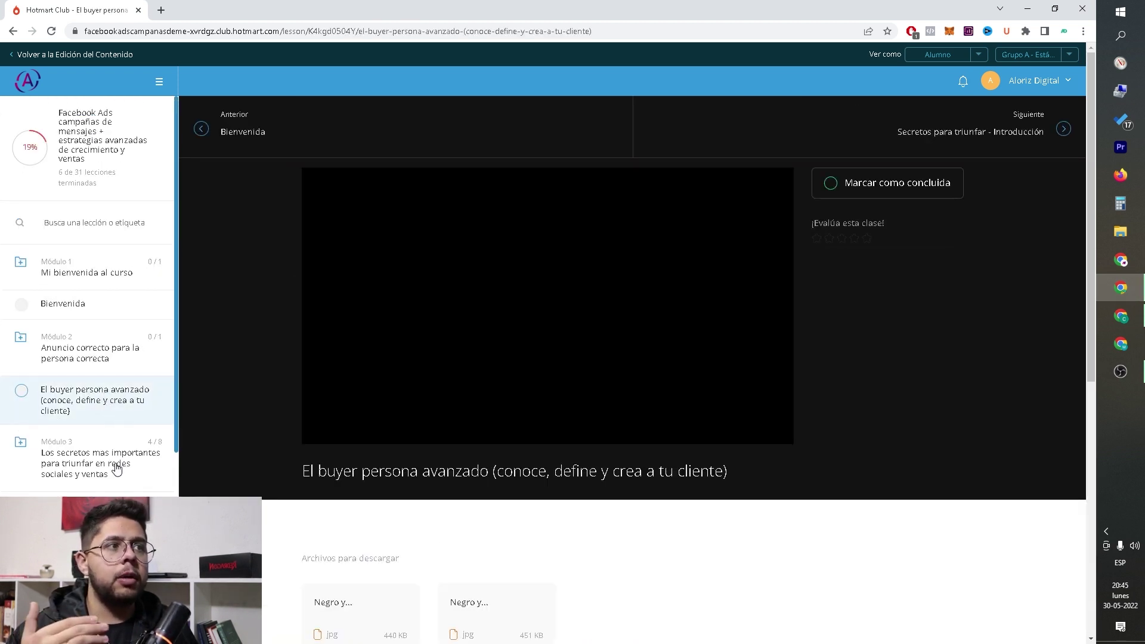
{"action": "left_click", "coordinate": [117, 470]}
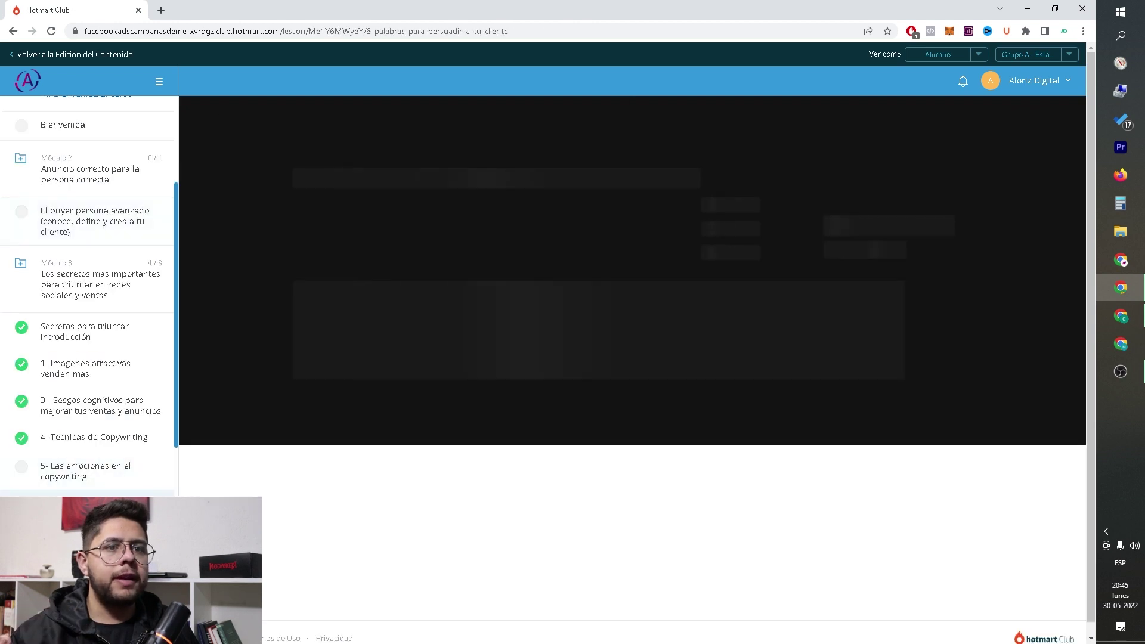
{"action": "scroll", "coordinate": [104, 486], "scroll_direction": "down", "scroll_amount": 3}
{"action": "left_click", "coordinate": [96, 450]}
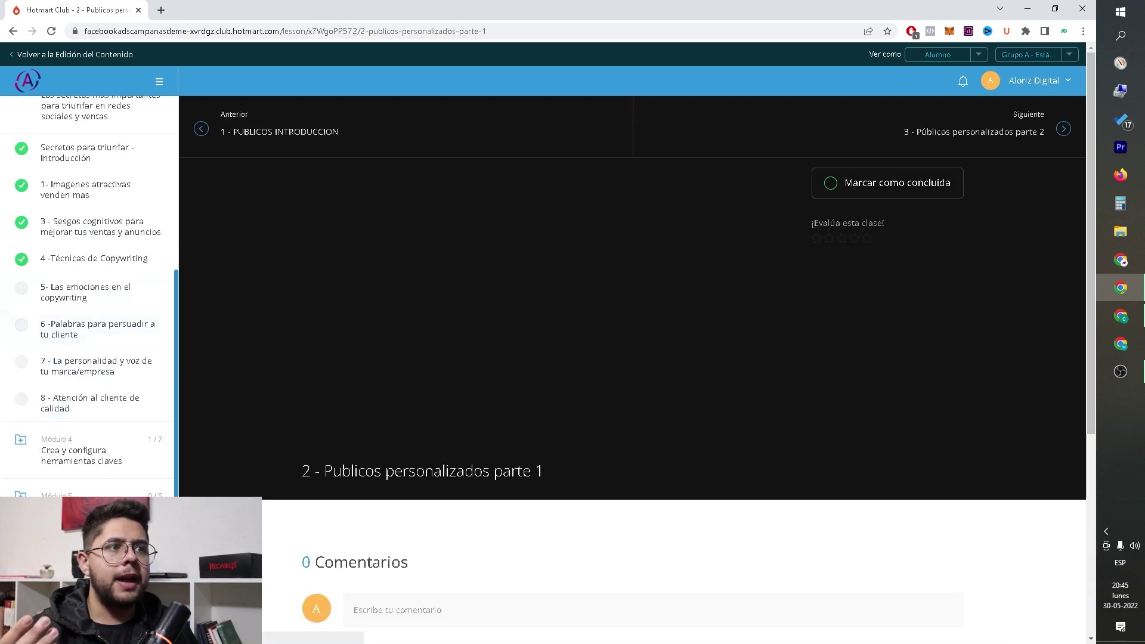
{"action": "scroll", "coordinate": [120, 460], "scroll_direction": "down", "scroll_amount": 3}
{"action": "left_click", "coordinate": [123, 437]}
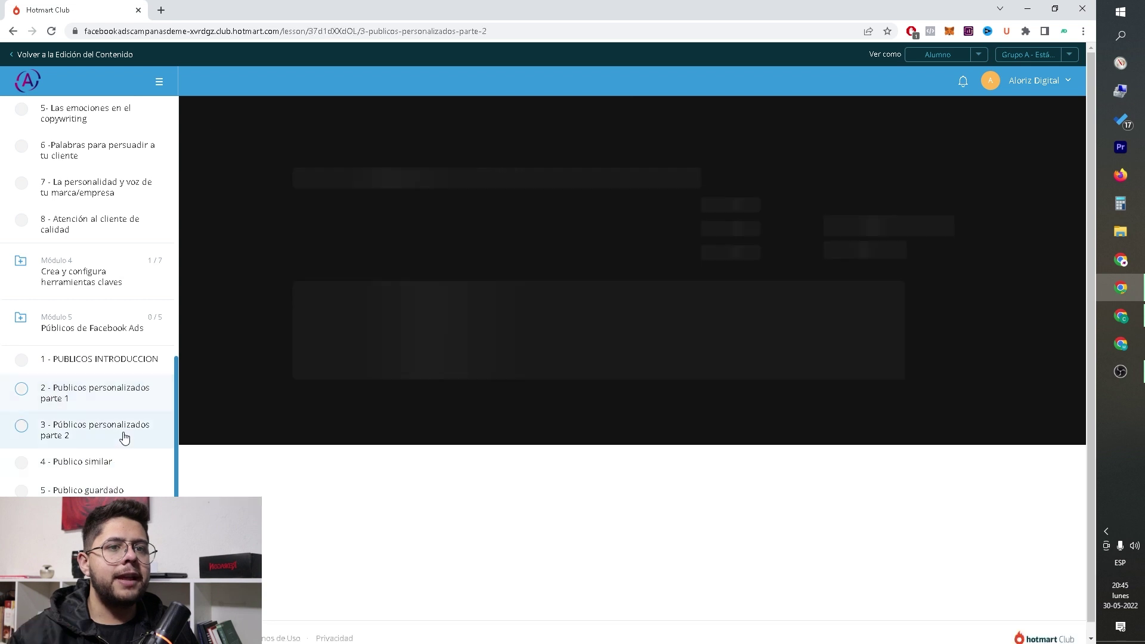
{"action": "left_click", "coordinate": [118, 464]}
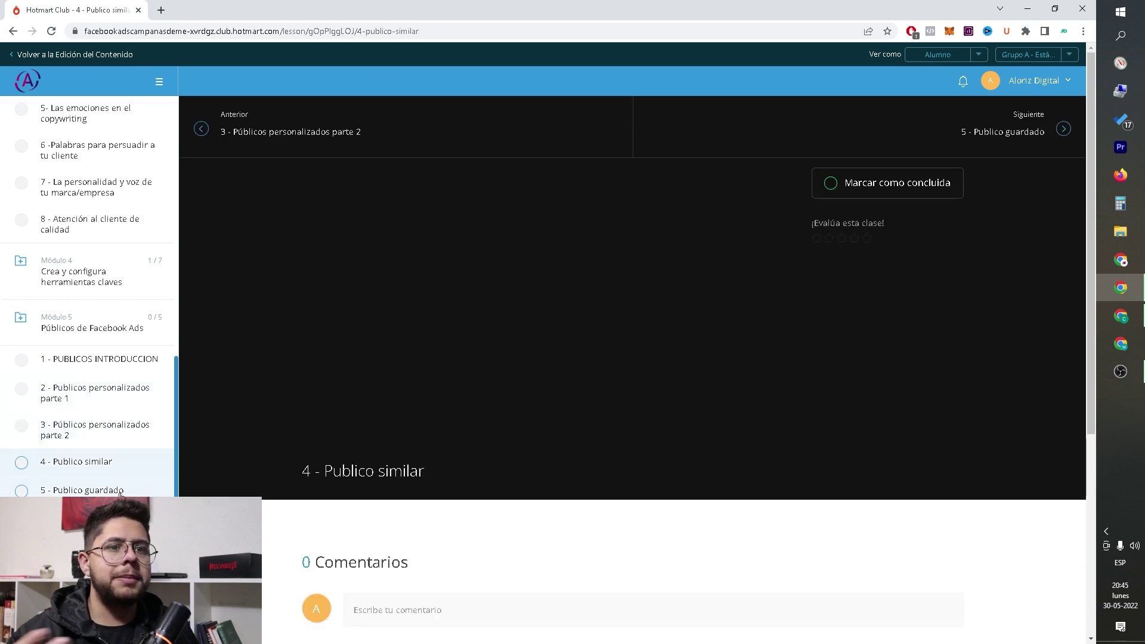
{"action": "left_click", "coordinate": [120, 490]}
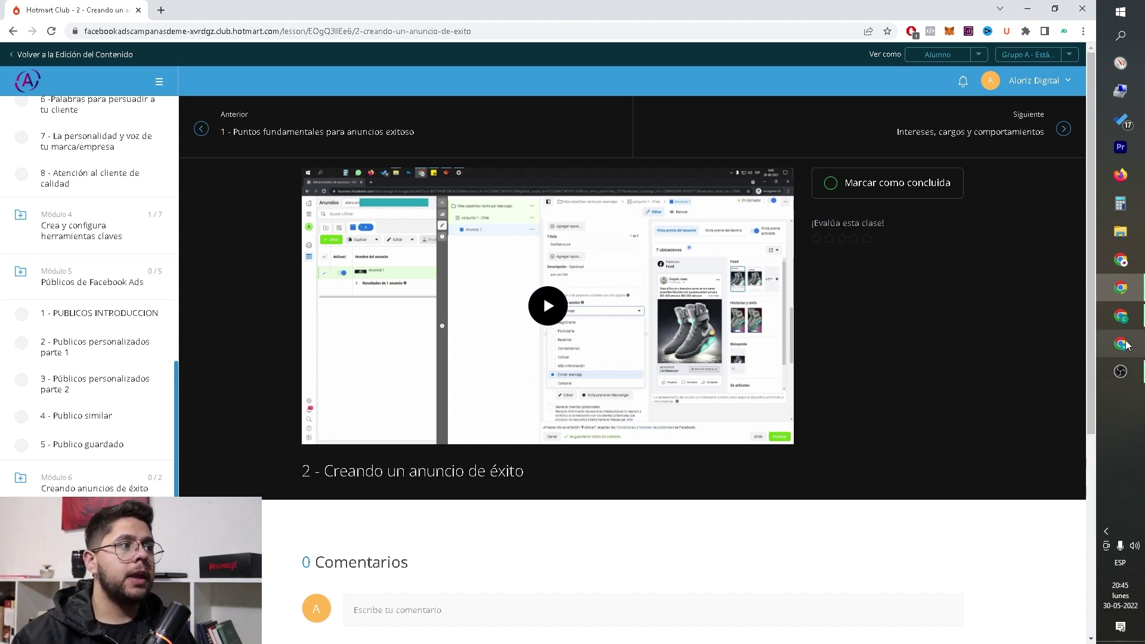
{"action": "mouse_move", "coordinate": [1132, 318]}
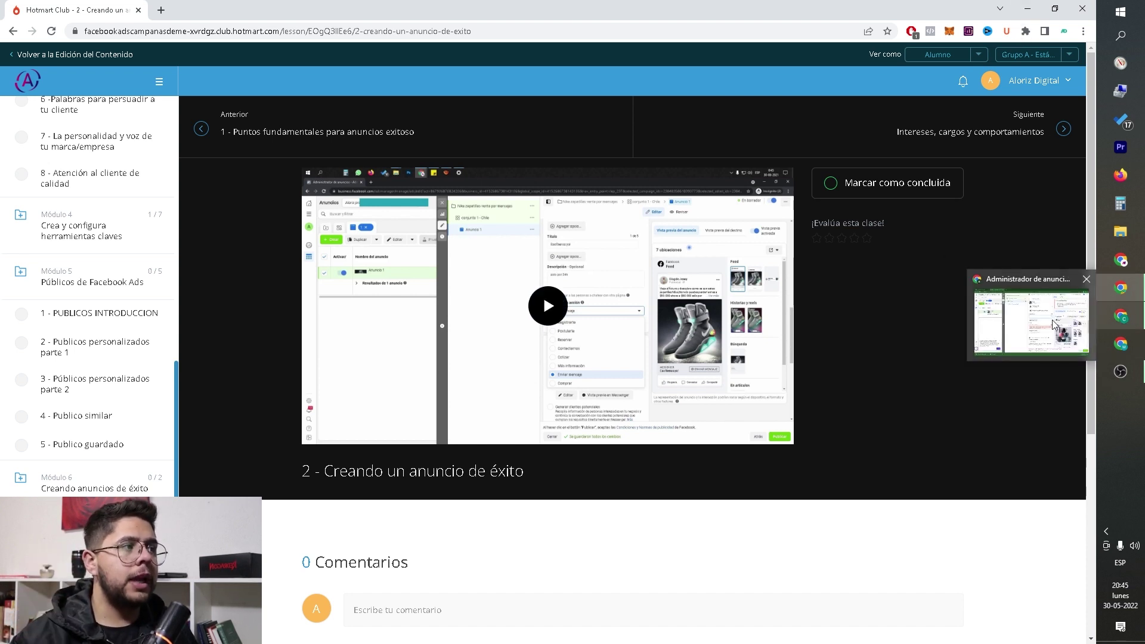
{"action": "left_click", "coordinate": [1032, 322]}
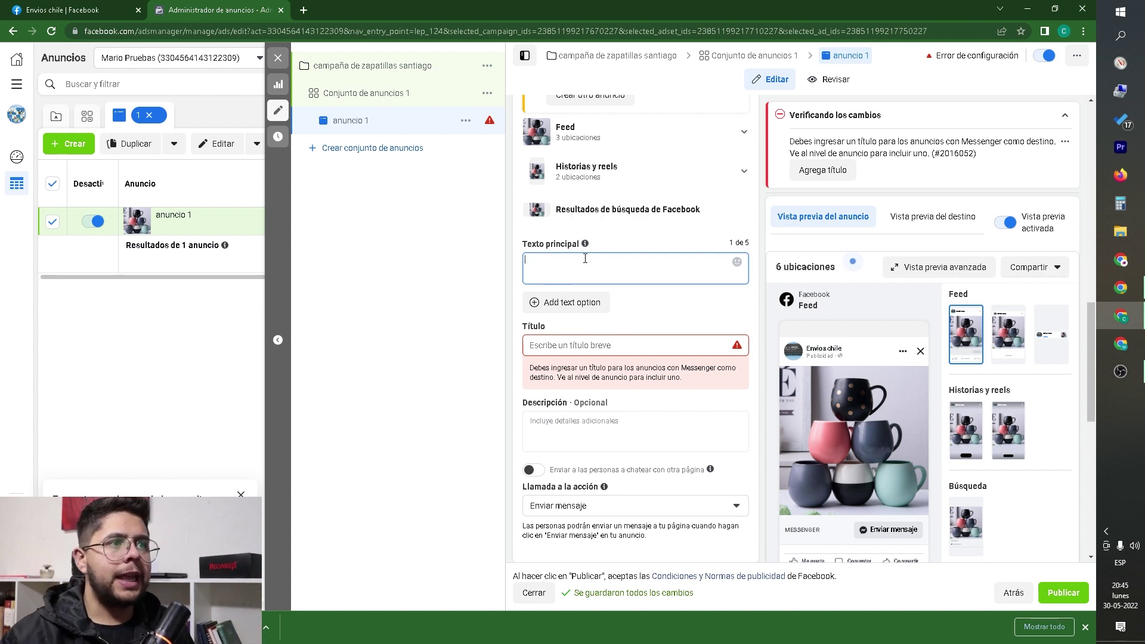
- Enter the "Texto principal": "Oferta! 6 tazones elegantes de medio litro antes $30, ahora a solo 10 dolare ¡Solo nos quedan 10 en stock!"
{"action": "mouse_move", "coordinate": [586, 246]}
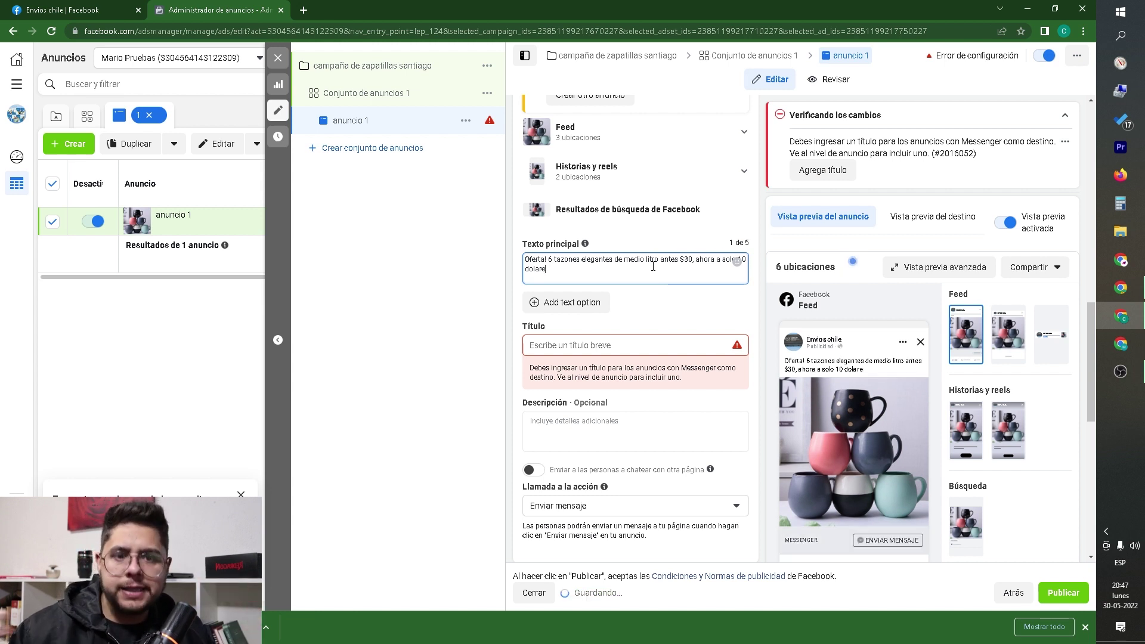
{"action": "type", "text": "¡"}
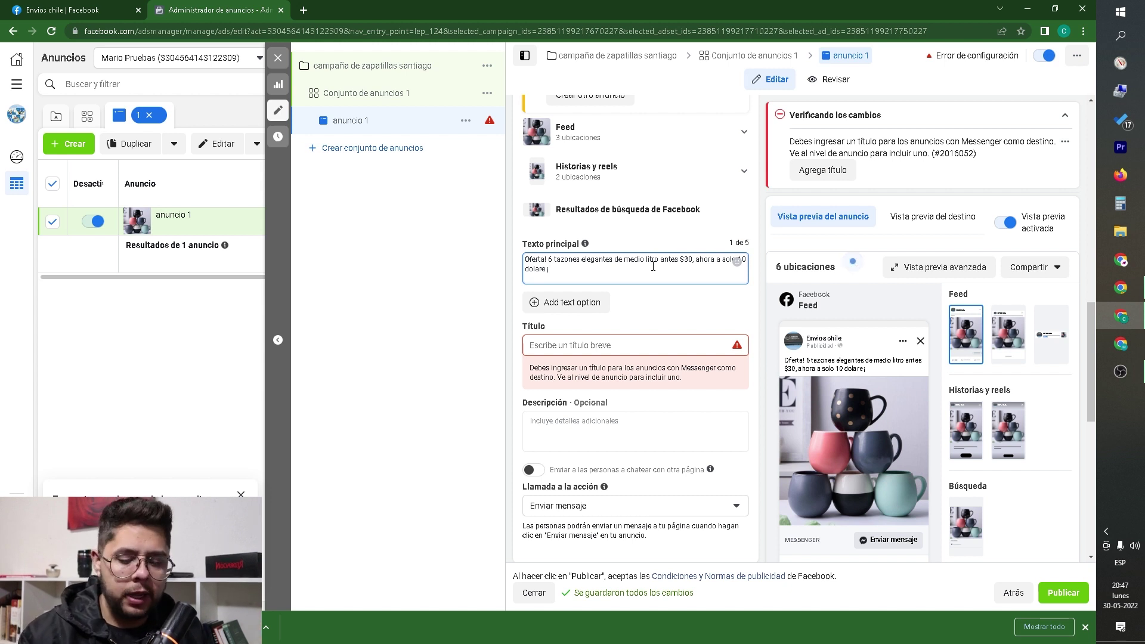
{"action": "type", "text": "S"}
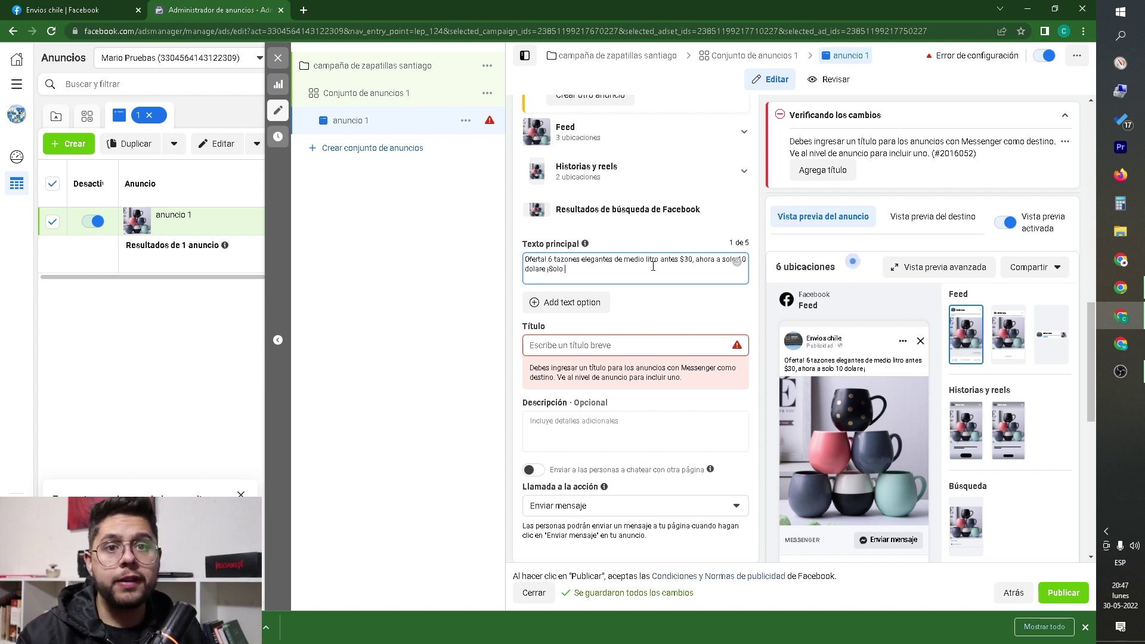
{"action": "type", "text": "olo"}
{"action": "type", "text": " nos que"}
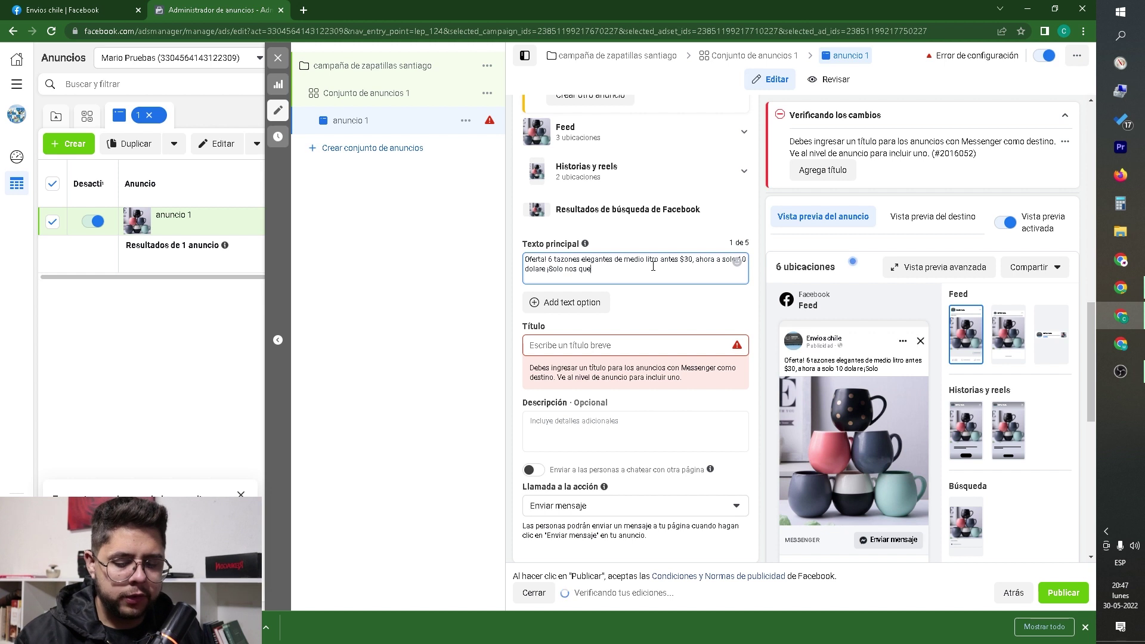
{"action": "type", "text": "dan 10 en stock!"}
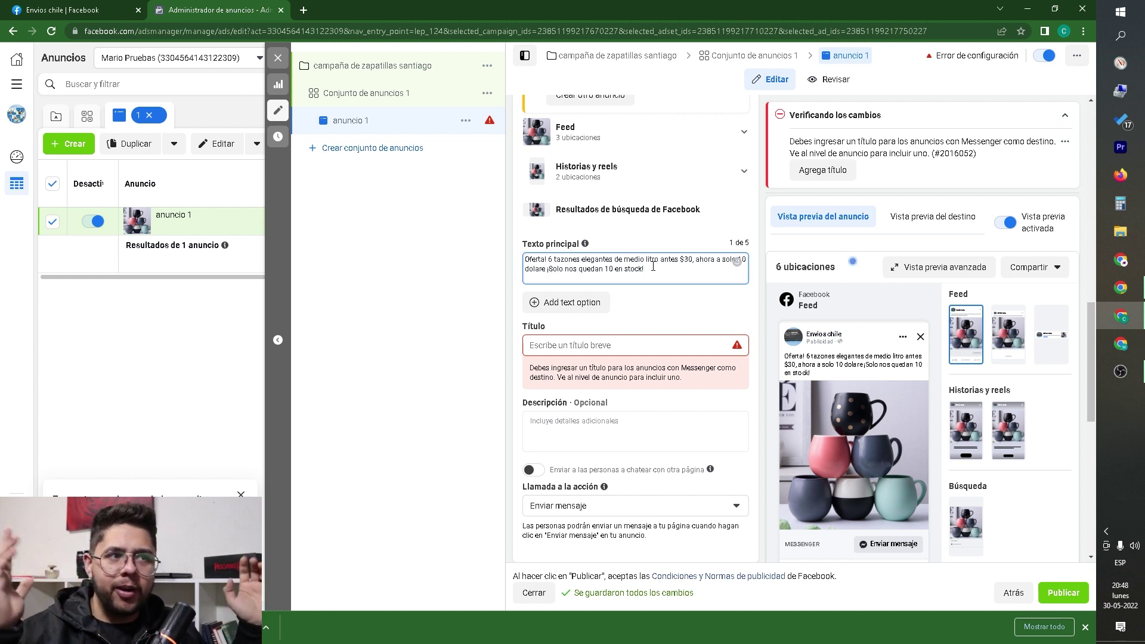
- Review the main text and set the ad's "Título" to "Contactanos"
{"action": "left_click", "coordinate": [638, 344]}
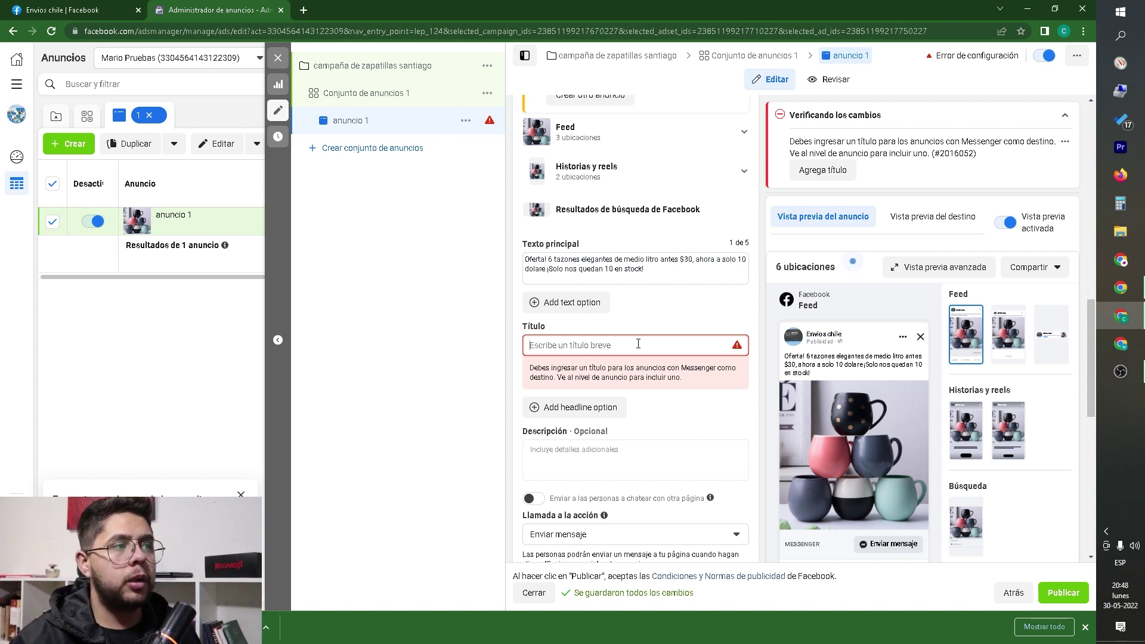
{"action": "left_click", "coordinate": [680, 273]}
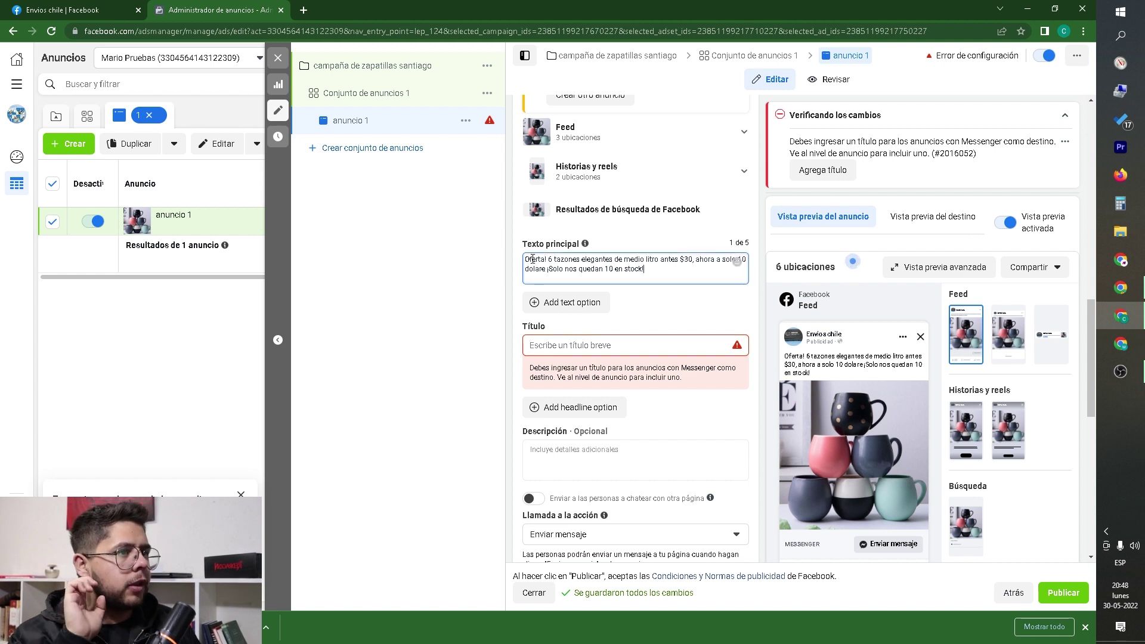
{"action": "left_click_drag", "start_coordinate": [531, 259], "coordinate": [502, 248]}
{"action": "left_click", "coordinate": [677, 270]}
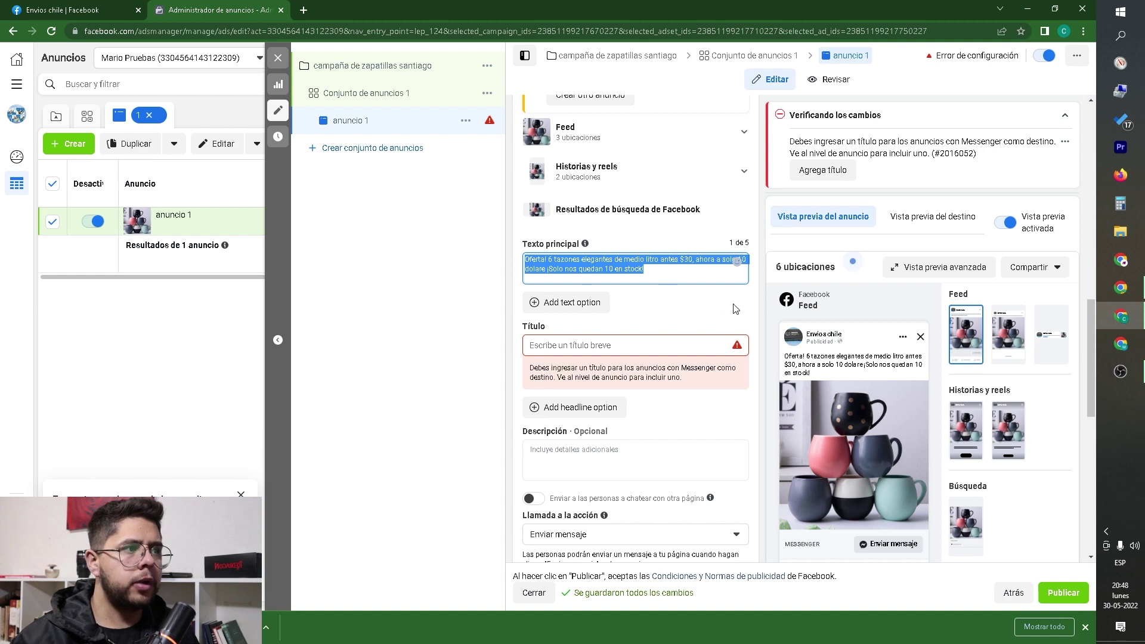
{"action": "left_click", "coordinate": [587, 341]}
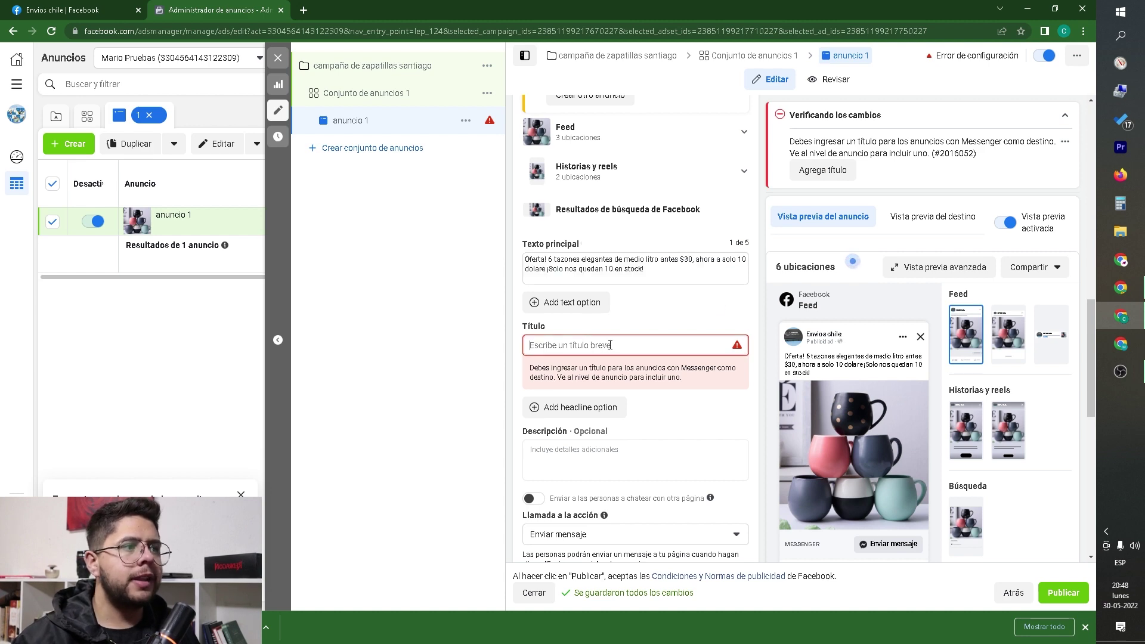
{"action": "scroll", "coordinate": [657, 320], "scroll_direction": "up", "scroll_amount": 2}
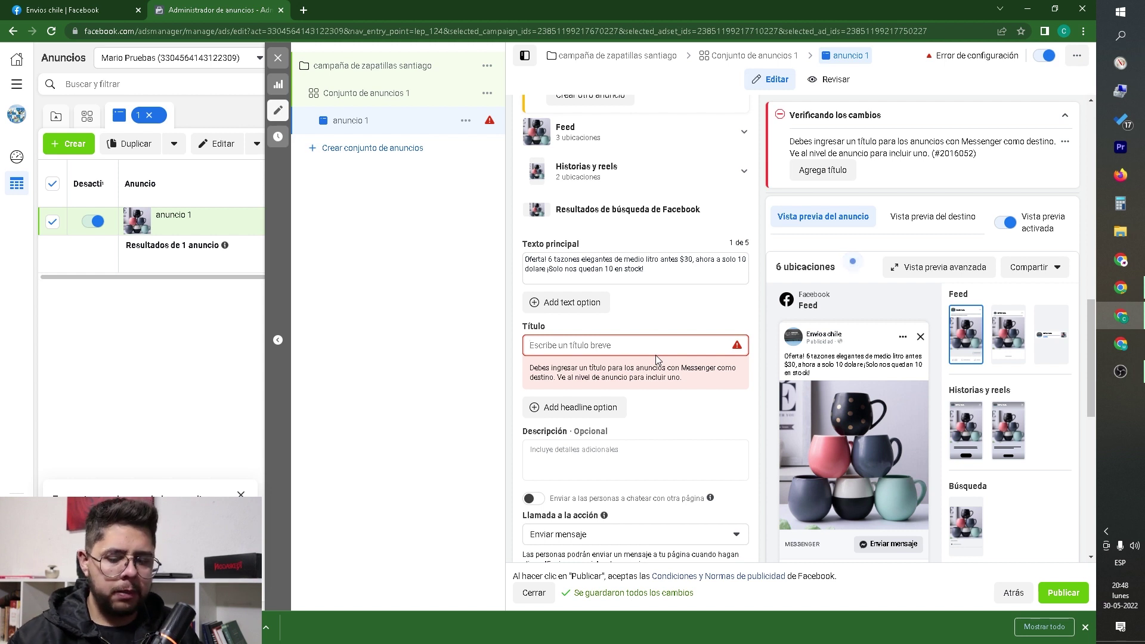
{"action": "type", "text": "Contactanos"}
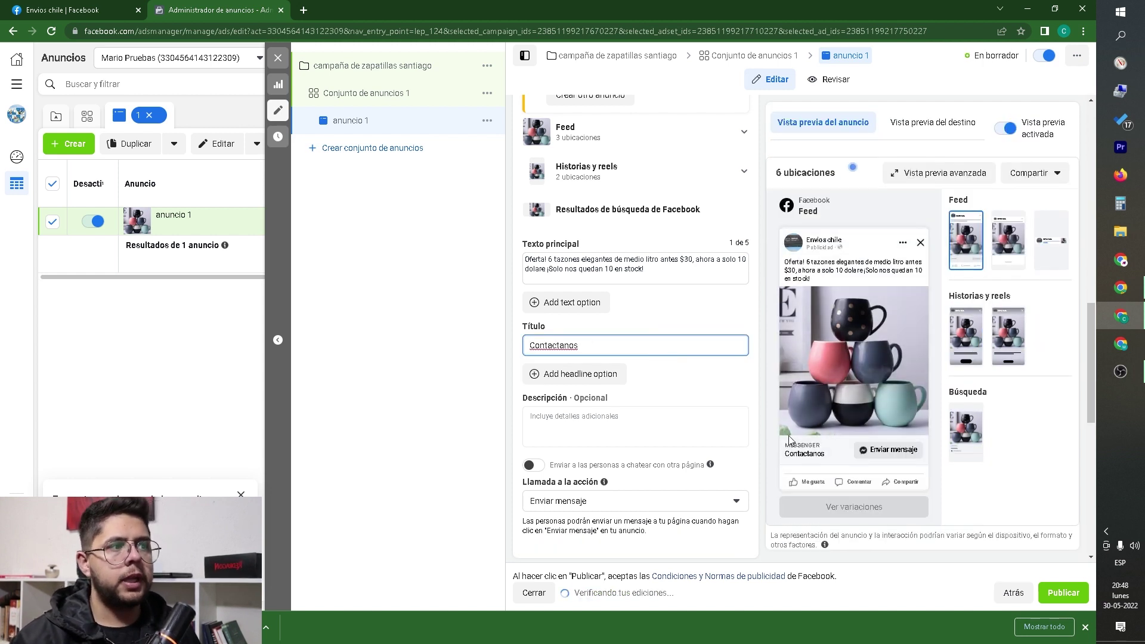
- Set the ad's optional description to "Envio gratis", correcting the misspelled first word
{"action": "left_click", "coordinate": [583, 422]}
{"action": "type", "text": "Evnio gratis"}
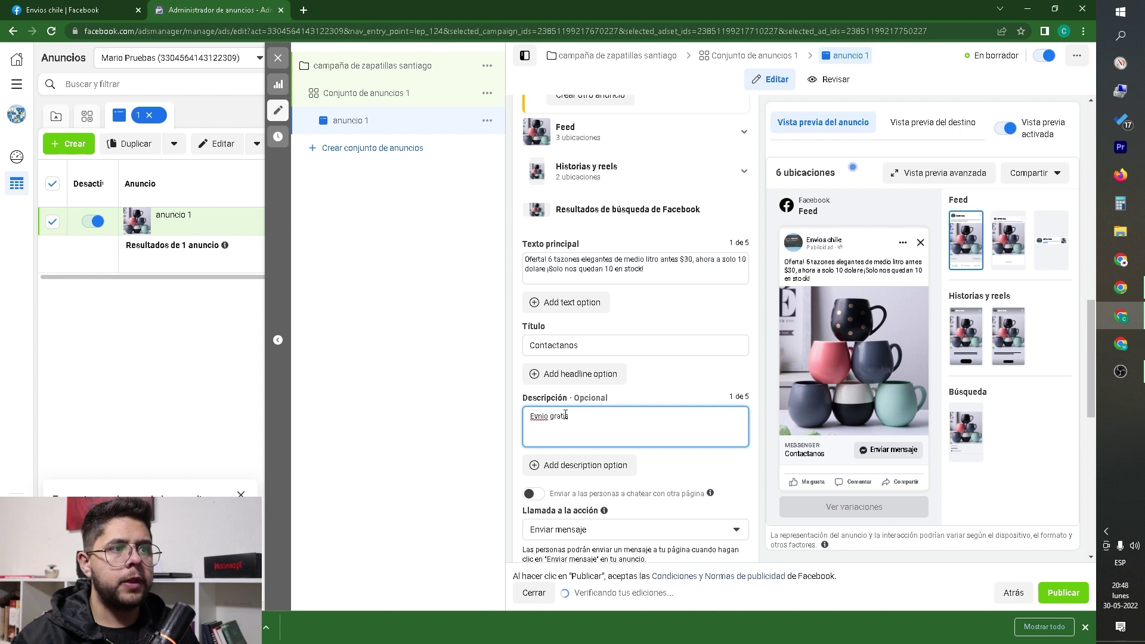
{"action": "right_click", "coordinate": [538, 418]}
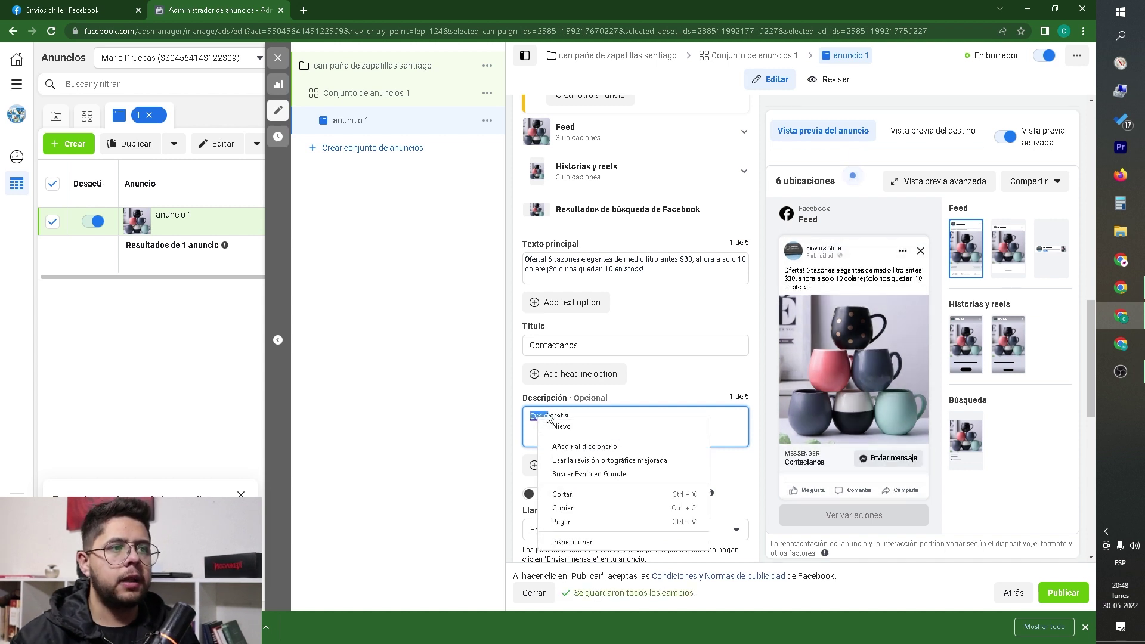
{"action": "left_click", "coordinate": [538, 418]}
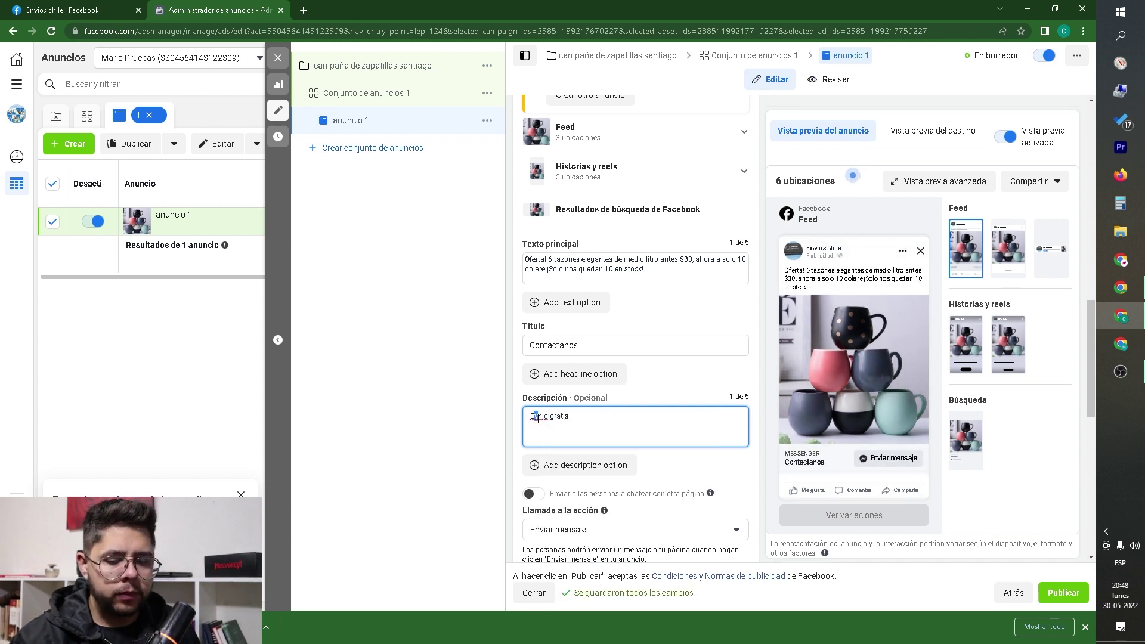
{"action": "key", "text": "BackSpace"}
{"action": "key", "text": "Delete"}
{"action": "type", "text": "nv"}
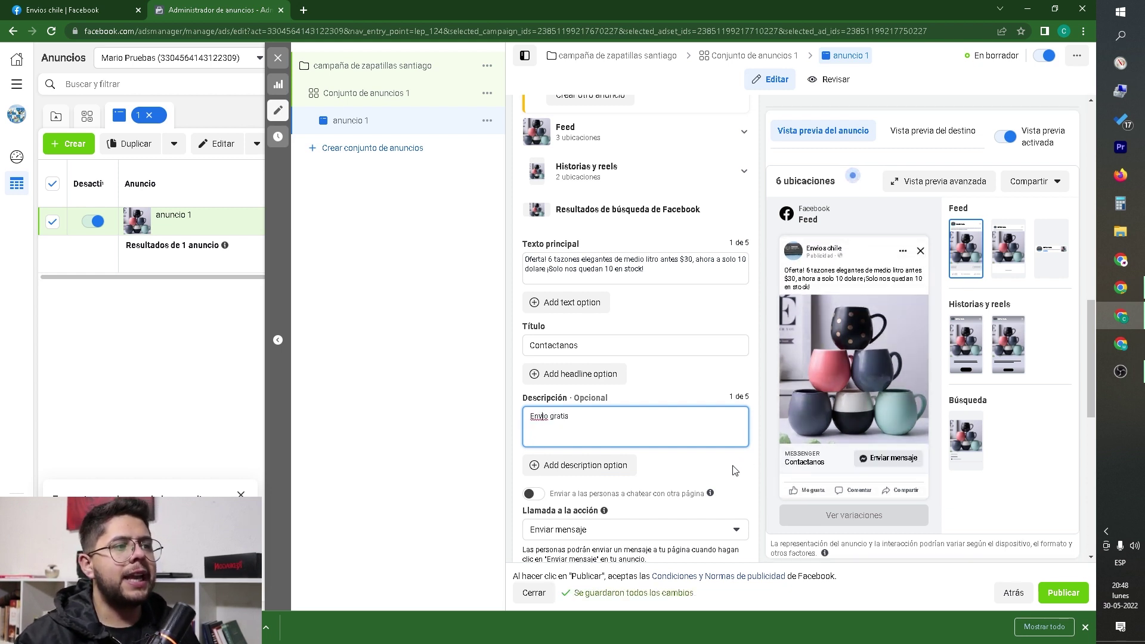
- Preview the ad in Facebook Marketplace, Facebook Stories, Messenger Stories and Facebook search results, checking where the title appears
{"action": "left_click", "coordinate": [1001, 247]}
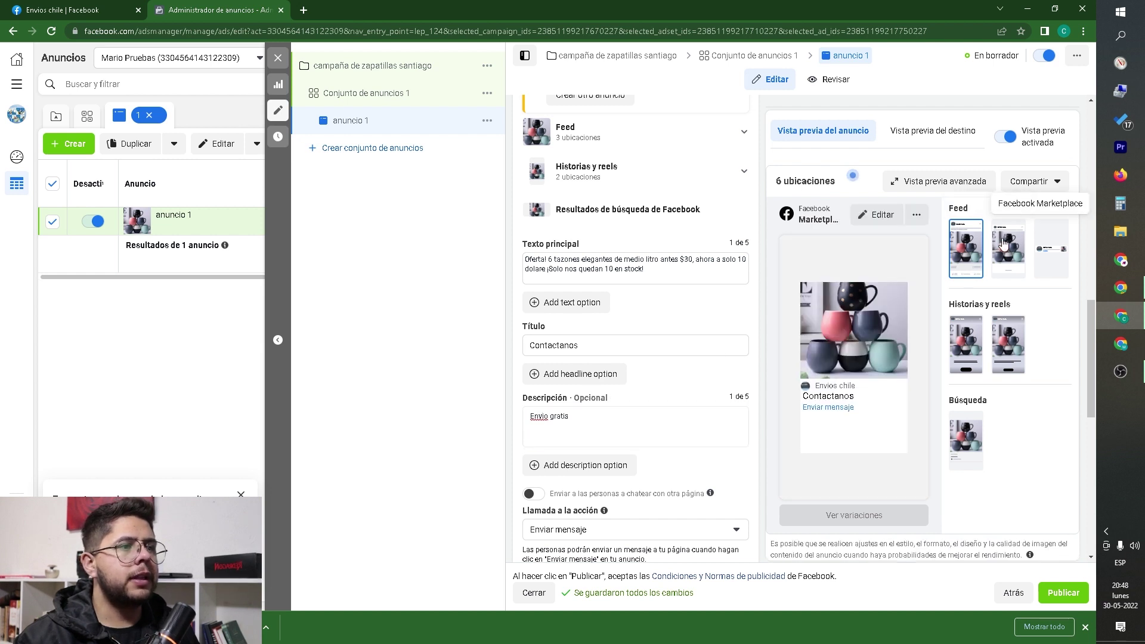
{"action": "left_click", "coordinate": [968, 349]}
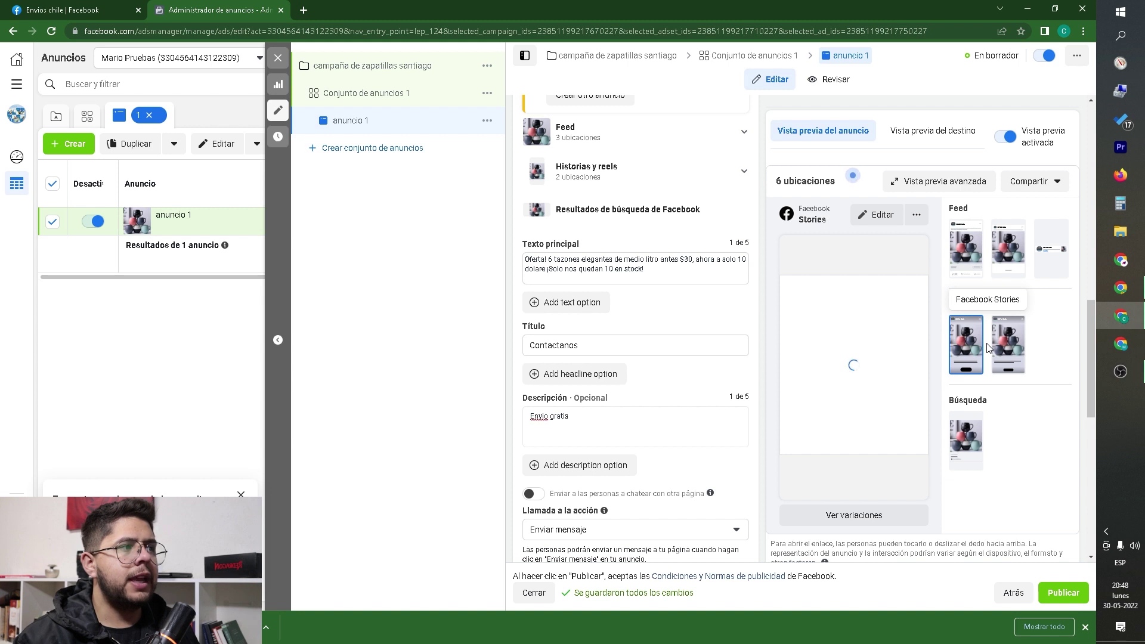
{"action": "left_click", "coordinate": [1008, 344]}
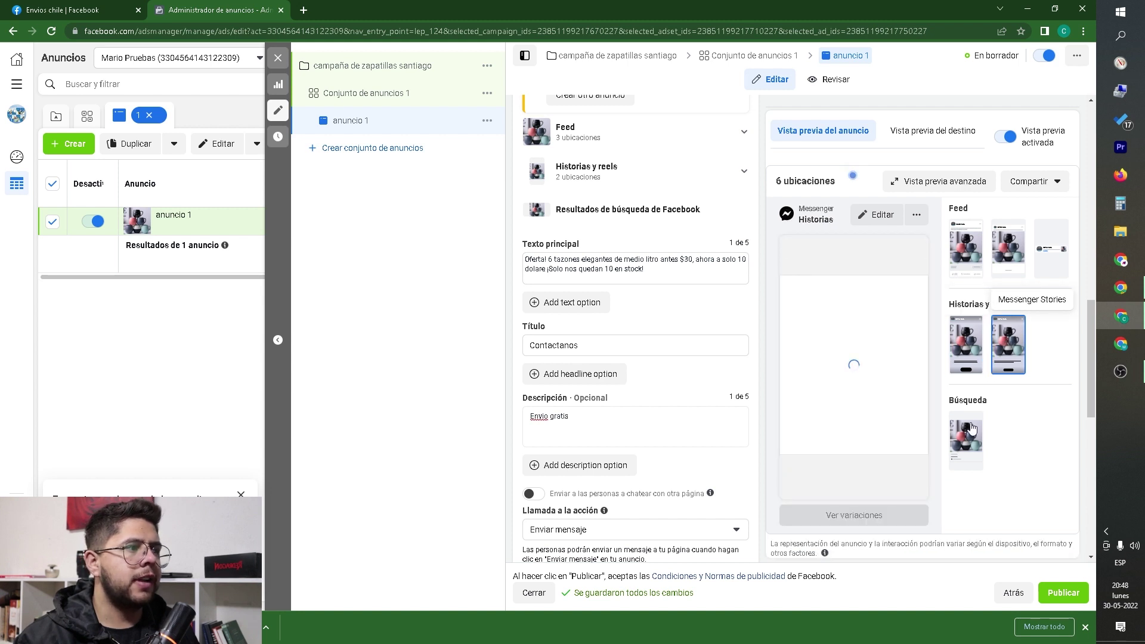
{"action": "left_click", "coordinate": [968, 452]}
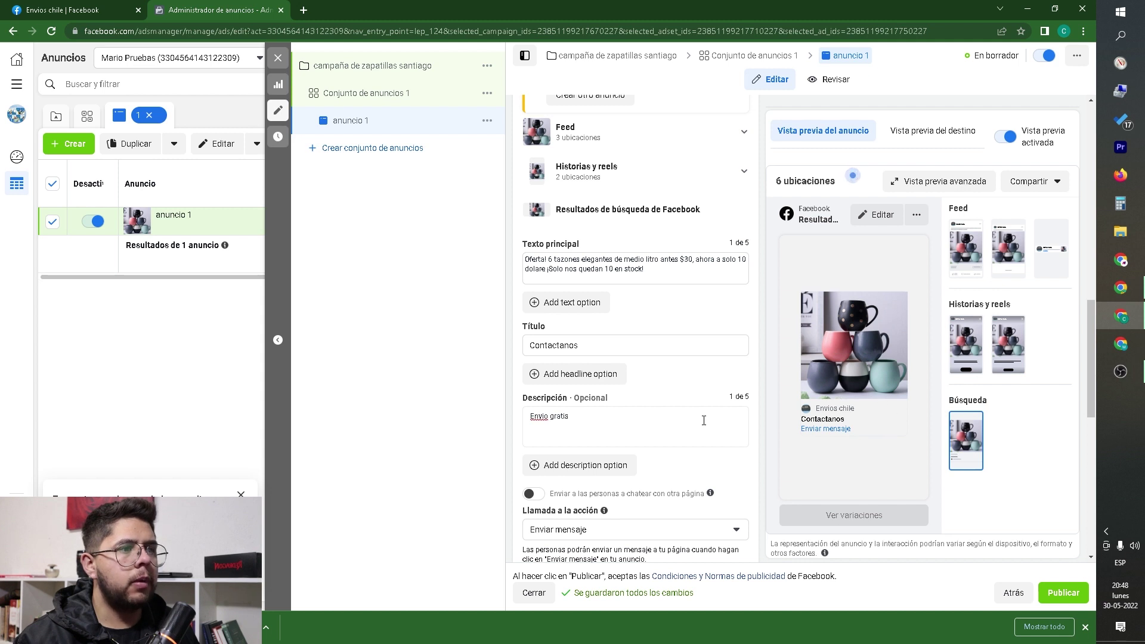
{"action": "left_click_drag", "start_coordinate": [846, 420], "coordinate": [805, 420]}
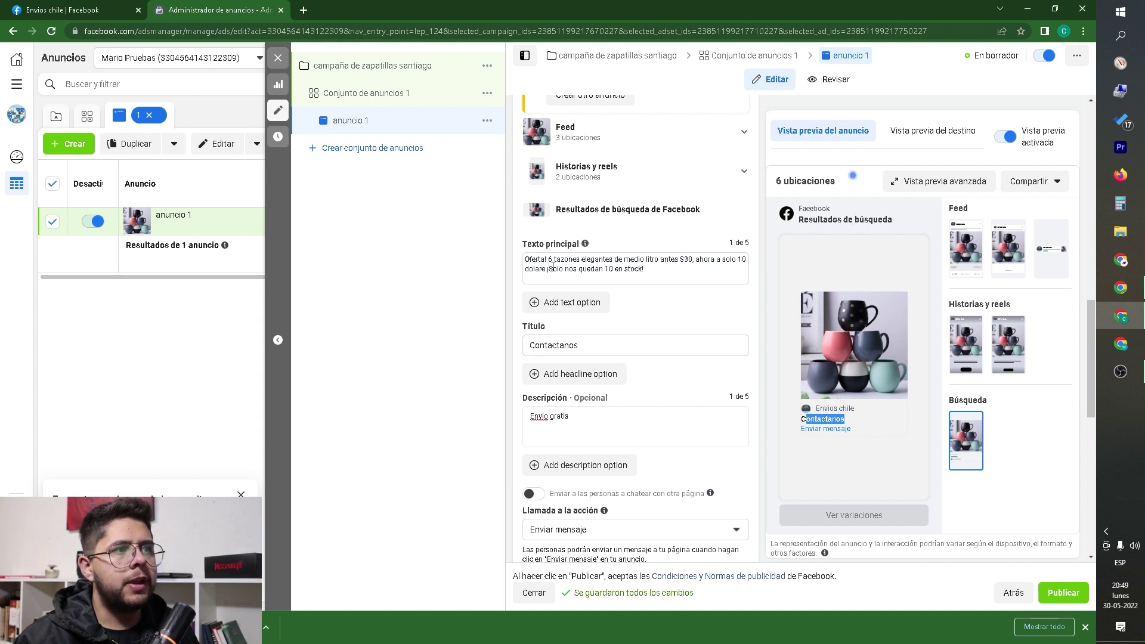
- Replace the ad's "Título" with "Oferta! 6 tazones elegantes", copied from the start of the main text
{"action": "left_click_drag", "start_coordinate": [525, 260], "coordinate": [618, 259]}
{"action": "key", "text": "ctrl+c"}
{"action": "double_click", "coordinate": [588, 346]}
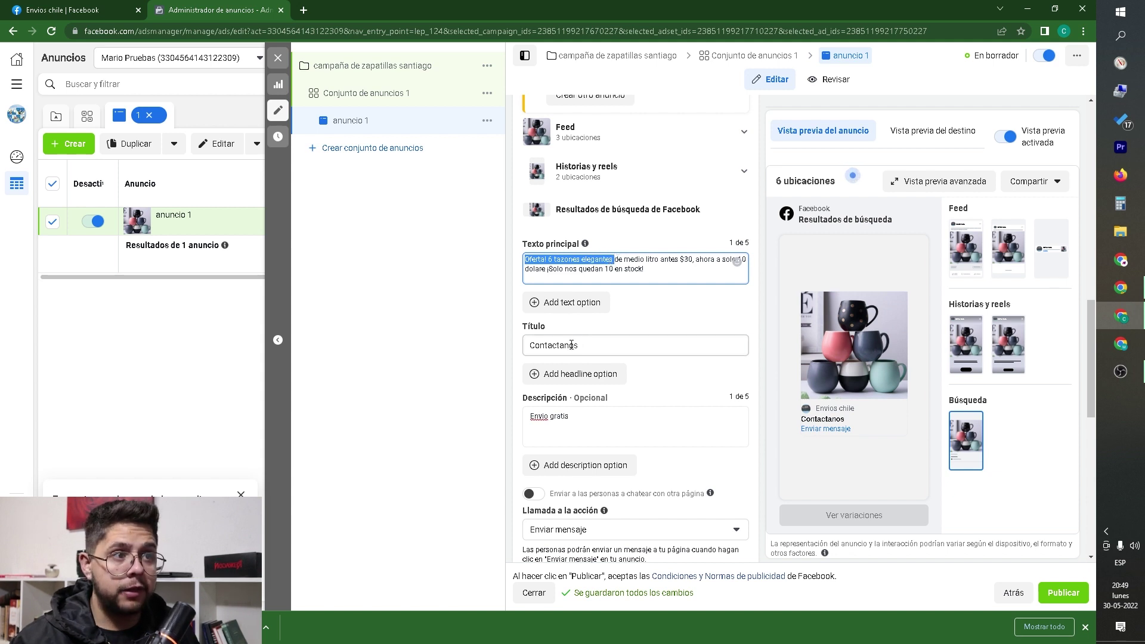
{"action": "key", "text": "ctrl+v"}
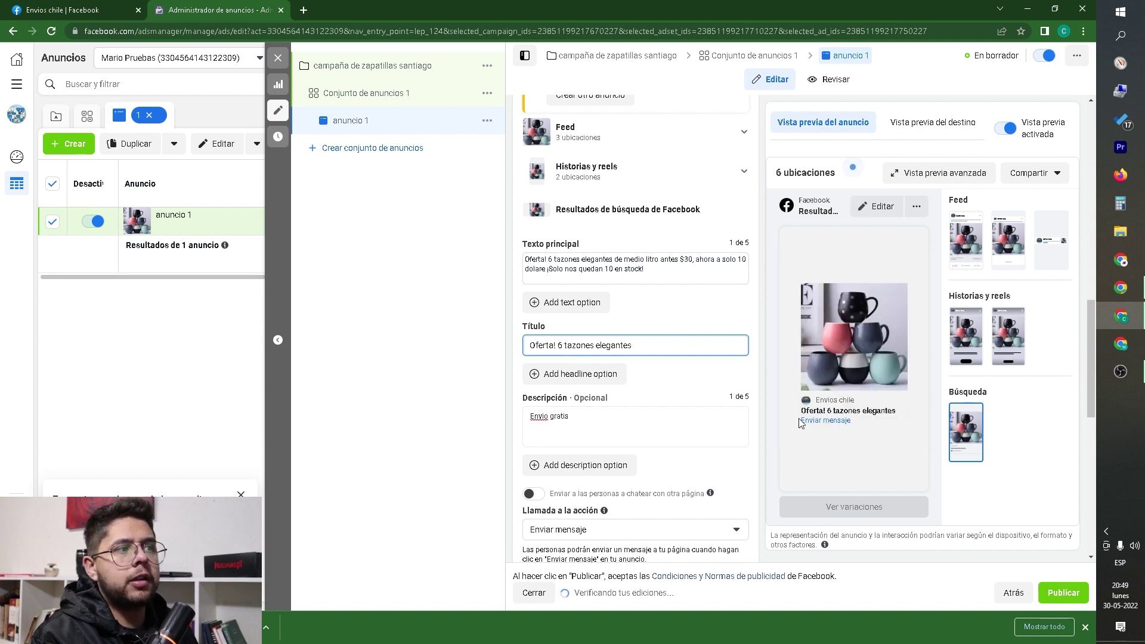
- Check the new title in the Facebook Stories, Messenger inbox and Facebook Feed previews
{"action": "left_click", "coordinate": [973, 338]}
{"action": "left_click", "coordinate": [1043, 248]}
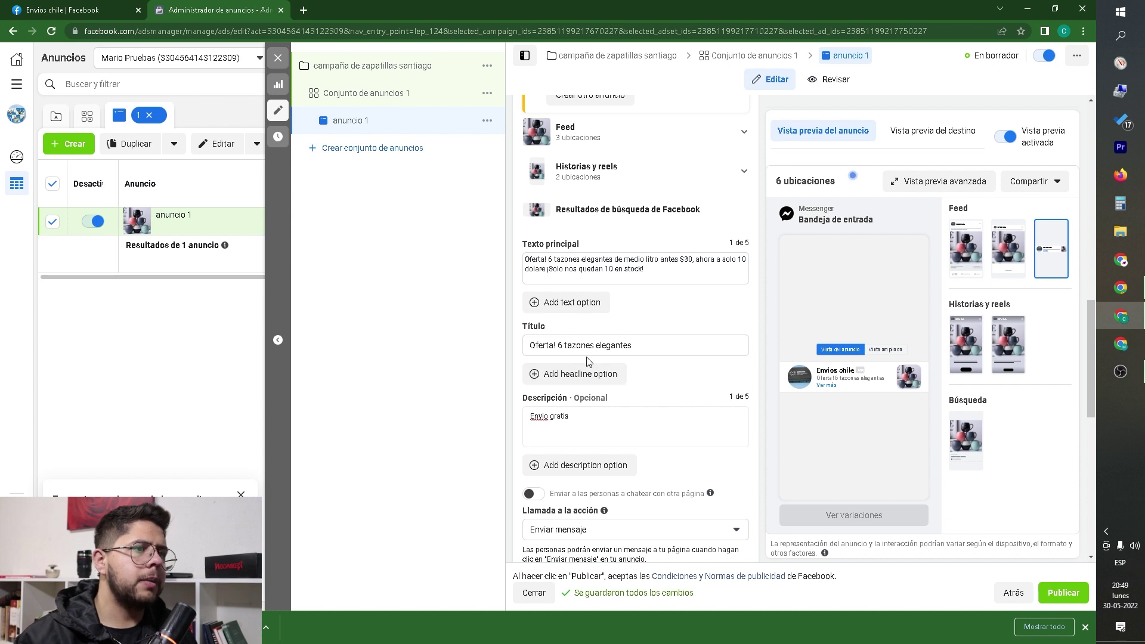
{"action": "scroll", "coordinate": [588, 361], "scroll_direction": "down", "scroll_amount": 2}
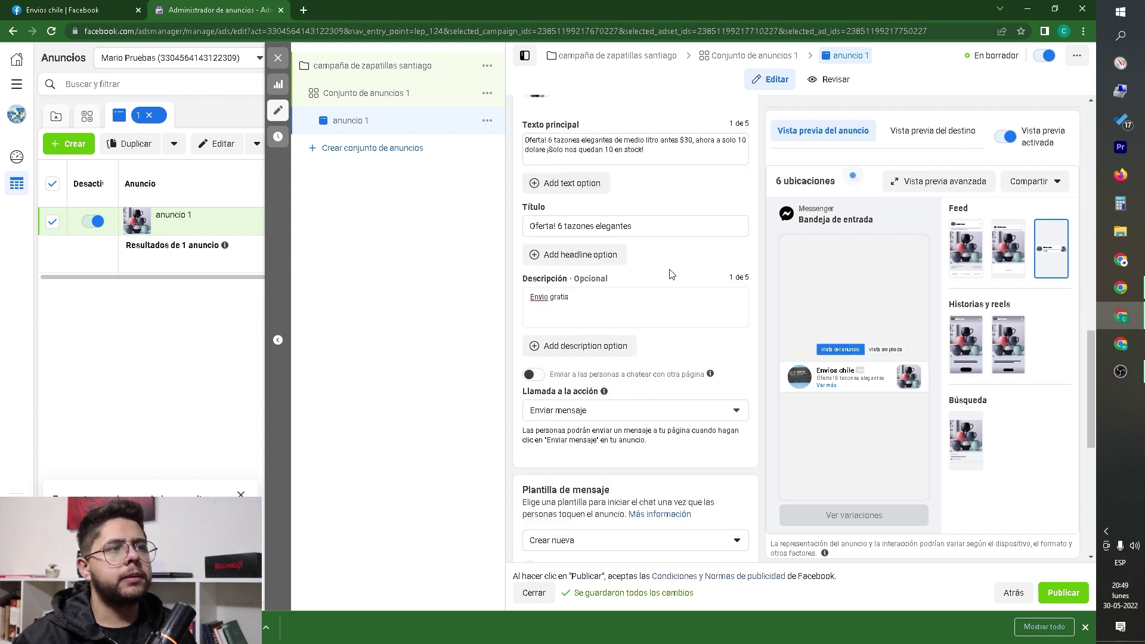
{"action": "left_click", "coordinate": [975, 242]}
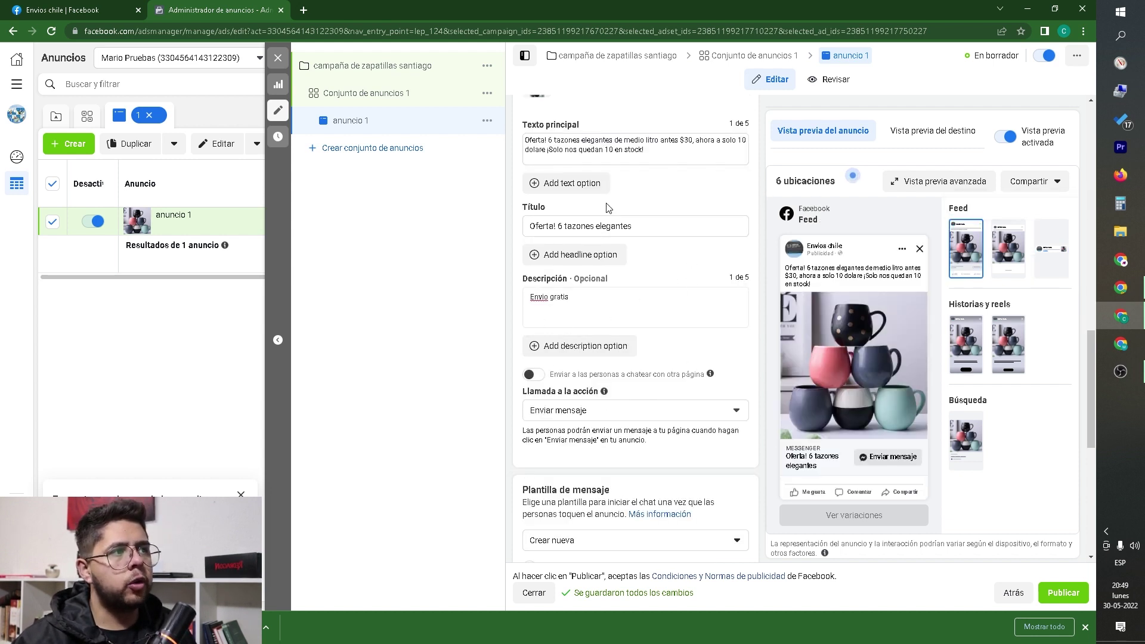
- Review the available "Llamada a la acción" options, keeping "Enviar mensaje" selected
{"action": "scroll", "coordinate": [627, 377], "scroll_direction": "down", "scroll_amount": 1}
{"action": "left_click", "coordinate": [627, 356]}
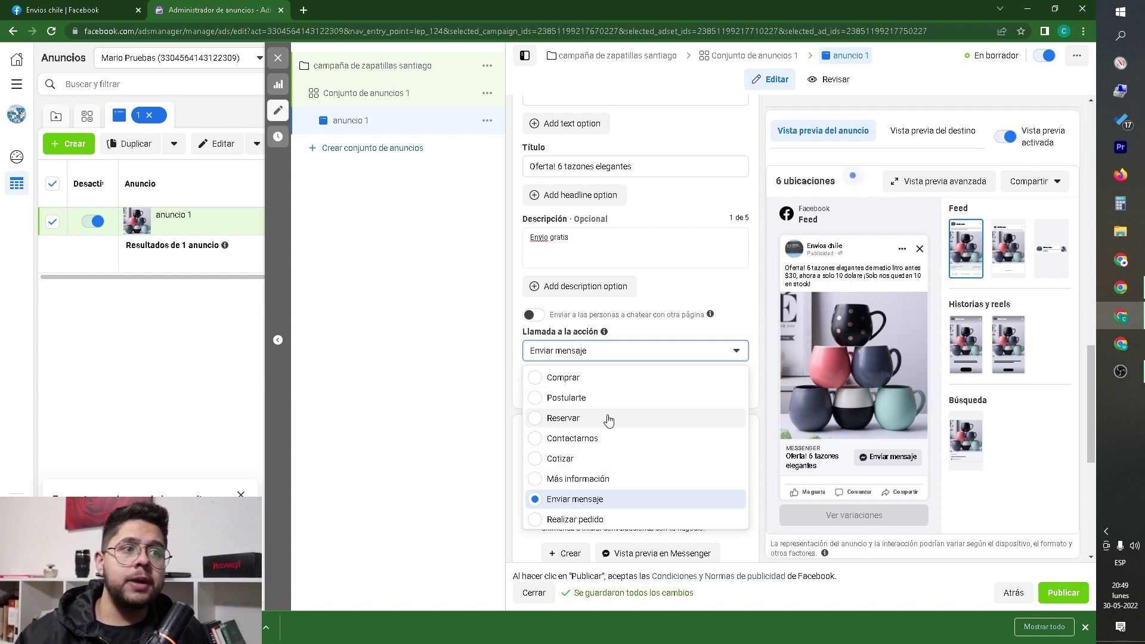
{"action": "scroll", "coordinate": [608, 420], "scroll_direction": "down", "scroll_amount": 1}
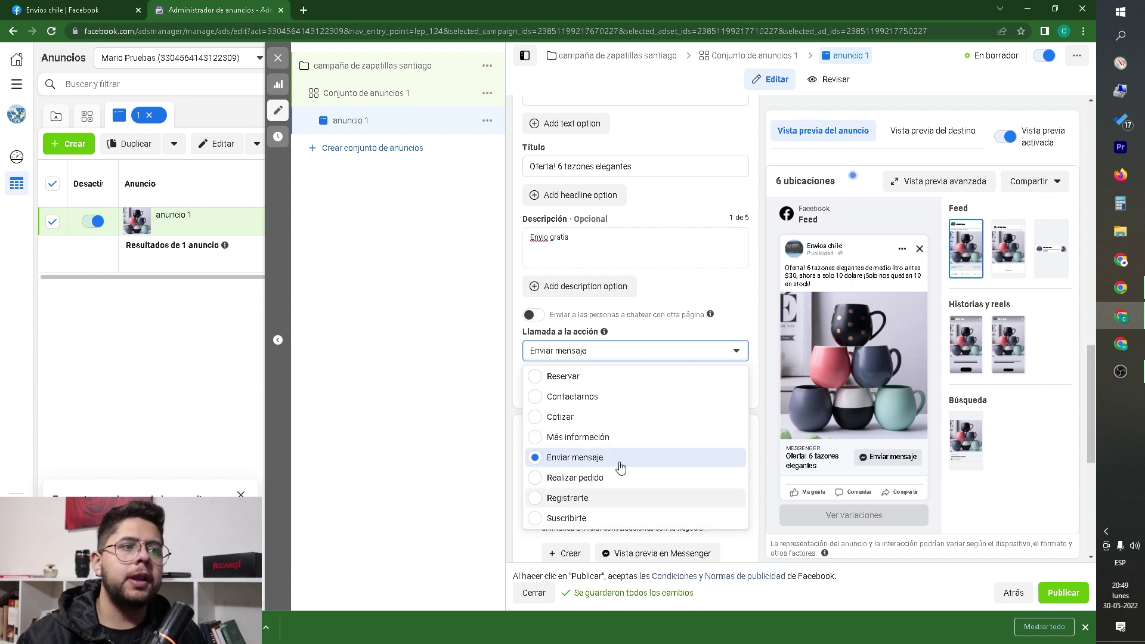
{"action": "left_click", "coordinate": [630, 356]}
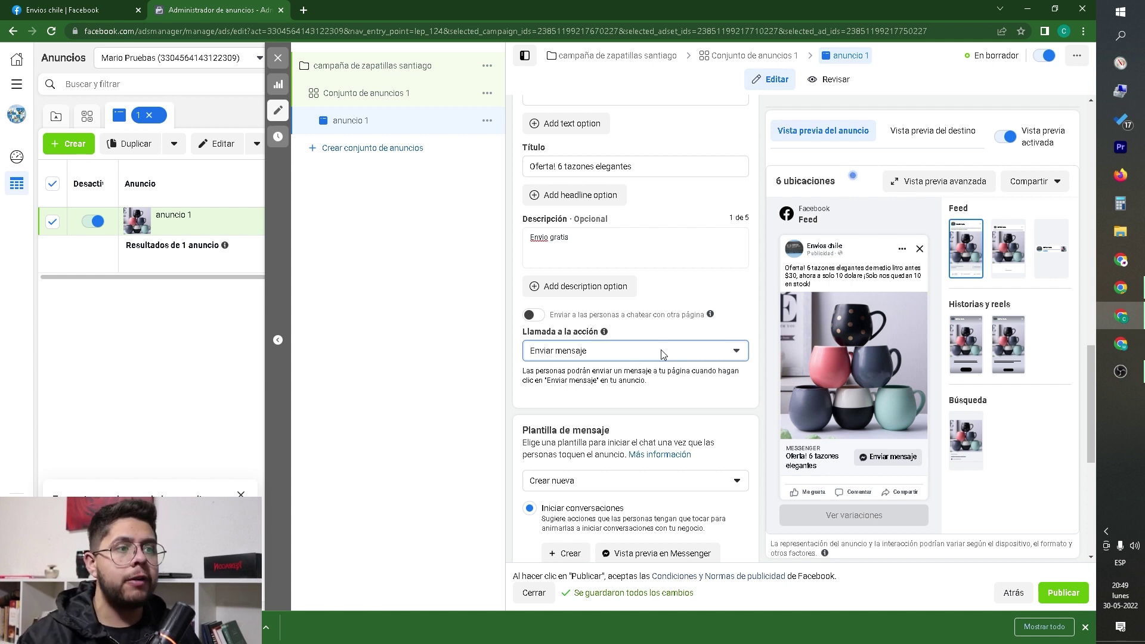
- Create a new "Iniciar conversaciones" message template and shorten its greeting text to "¡Hola!"
{"action": "scroll", "coordinate": [661, 352], "scroll_direction": "down", "scroll_amount": 1}
{"action": "scroll", "coordinate": [661, 361], "scroll_direction": "down", "scroll_amount": 1}
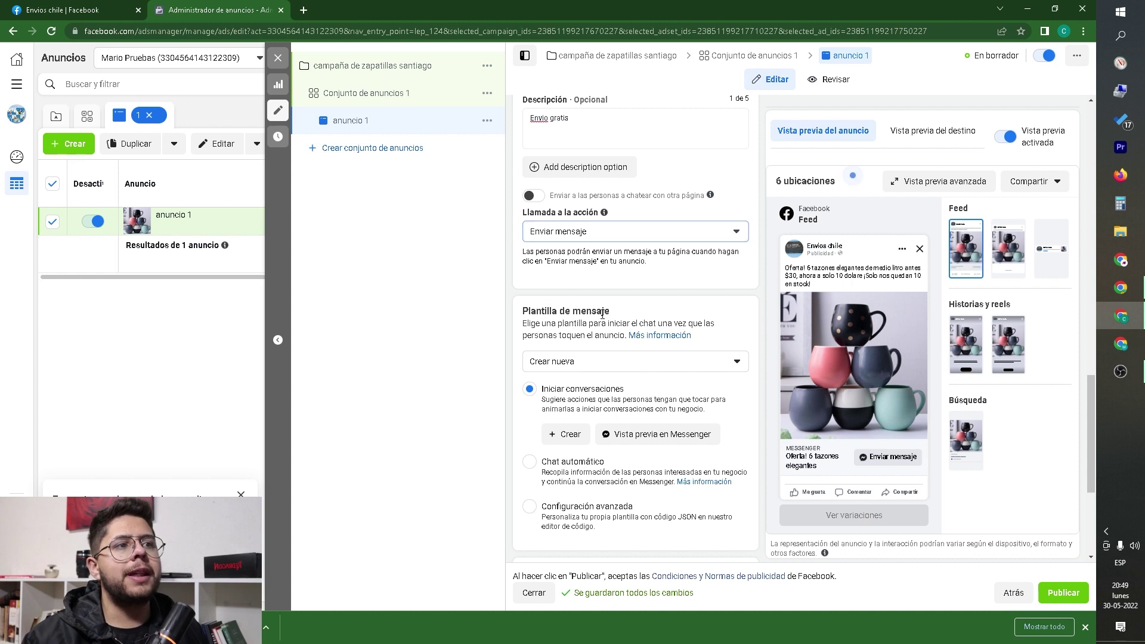
{"action": "left_click_drag", "start_coordinate": [537, 311], "coordinate": [640, 314]}
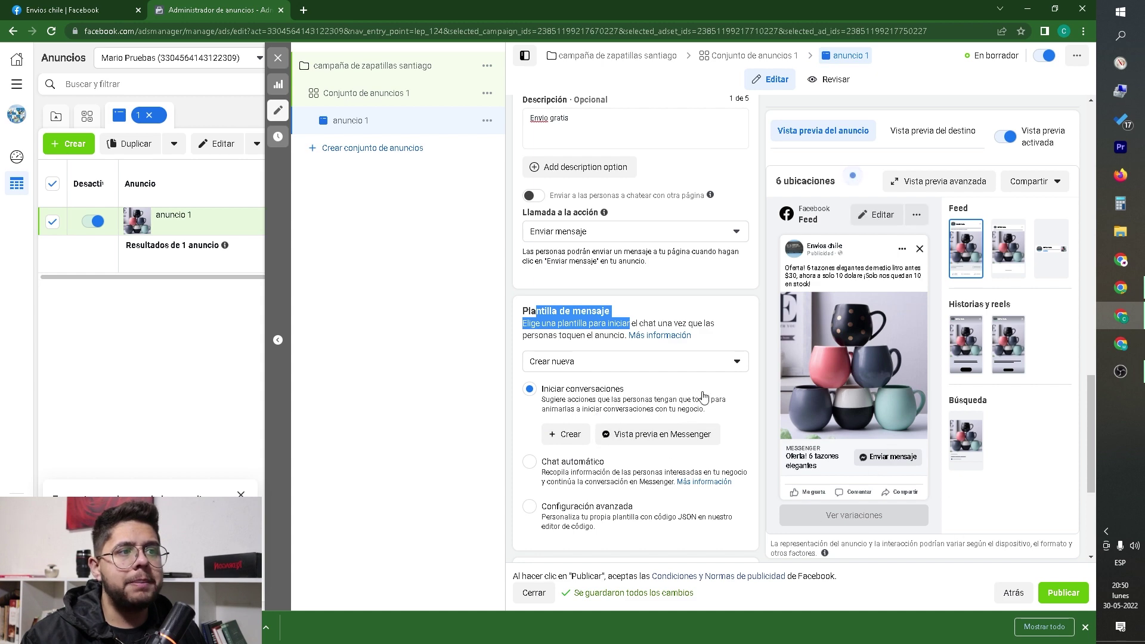
{"action": "left_click", "coordinate": [580, 438]}
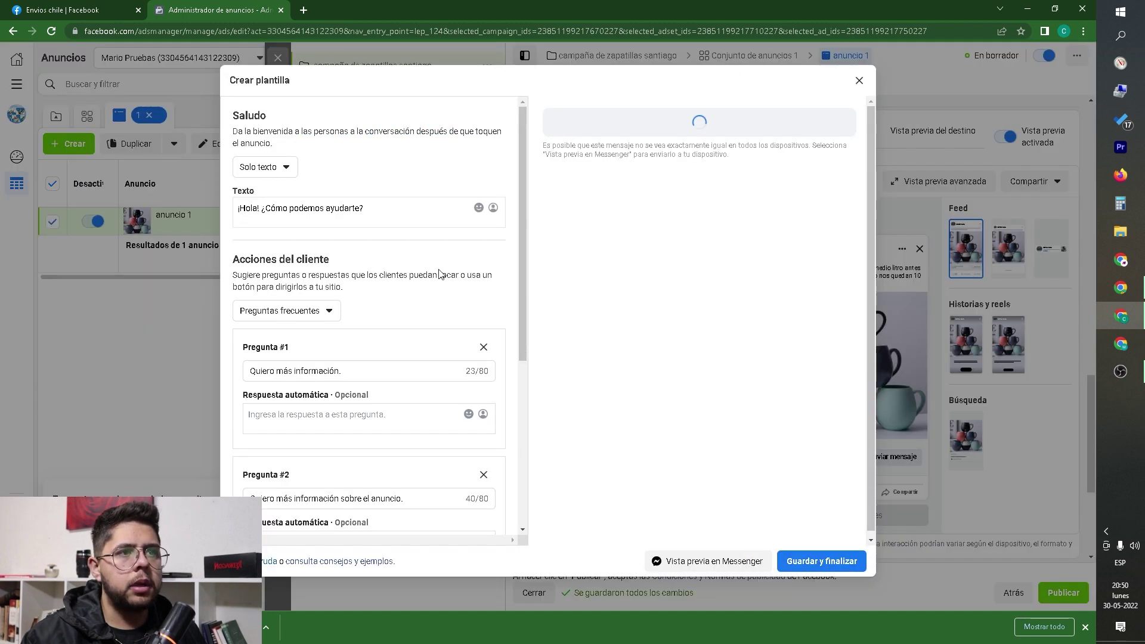
{"action": "left_click_drag", "start_coordinate": [388, 208], "coordinate": [260, 204]}
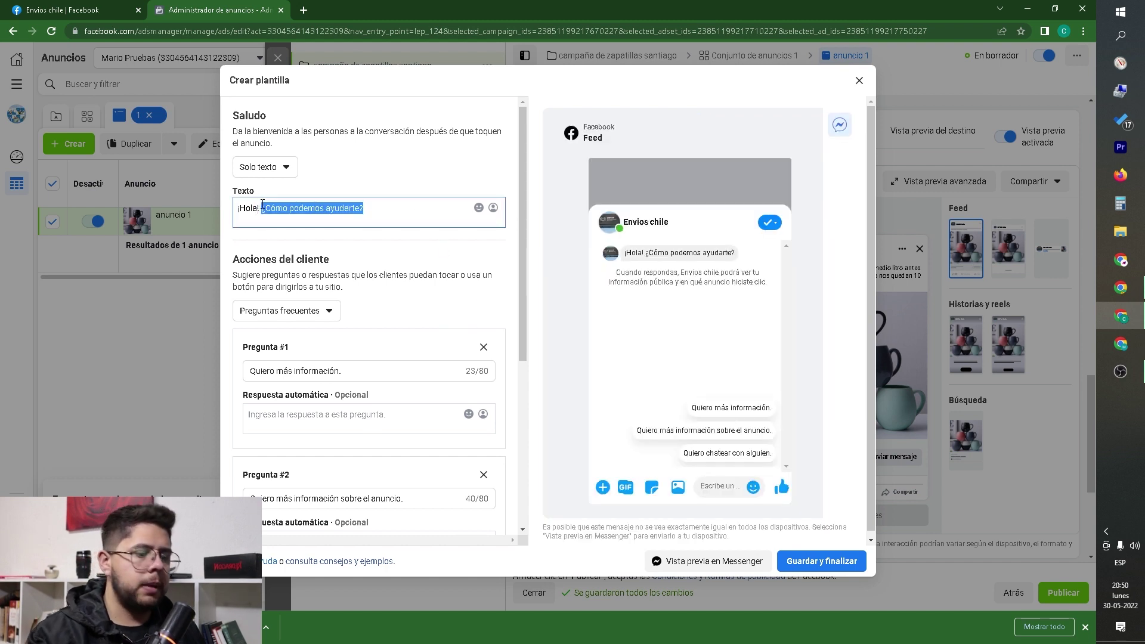
{"action": "key", "text": "BackSpace"}
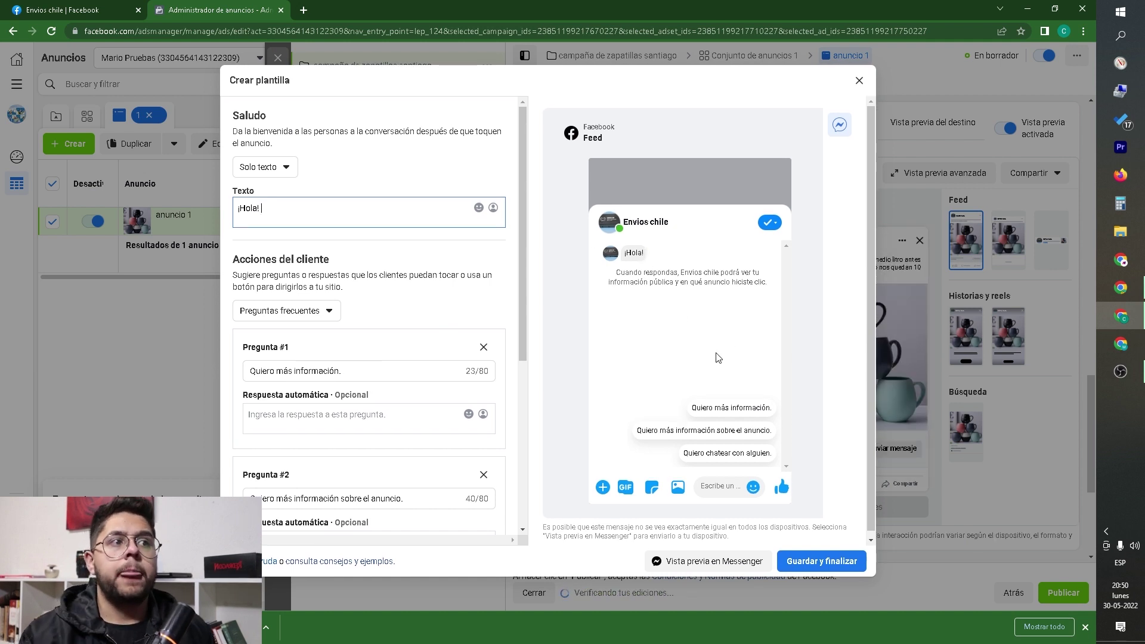
- Replace the template's "Pregunta #1" with "Que tipo de tazones y colores tienen?"
{"action": "left_click_drag", "start_coordinate": [342, 371], "coordinate": [227, 365]}
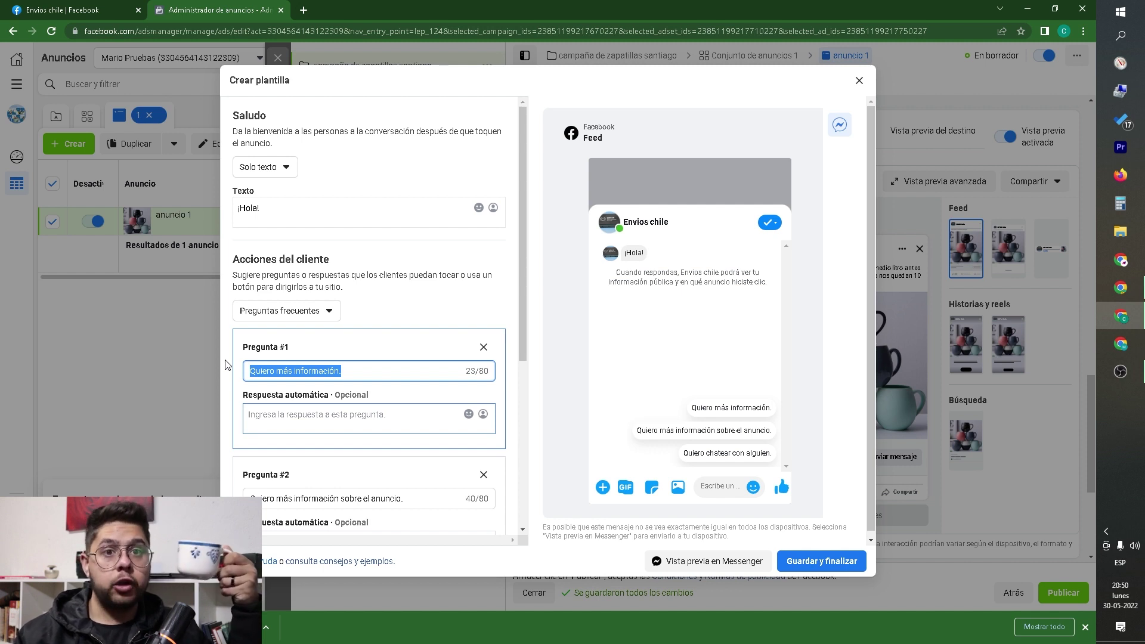
{"action": "type", "text": "Q"}
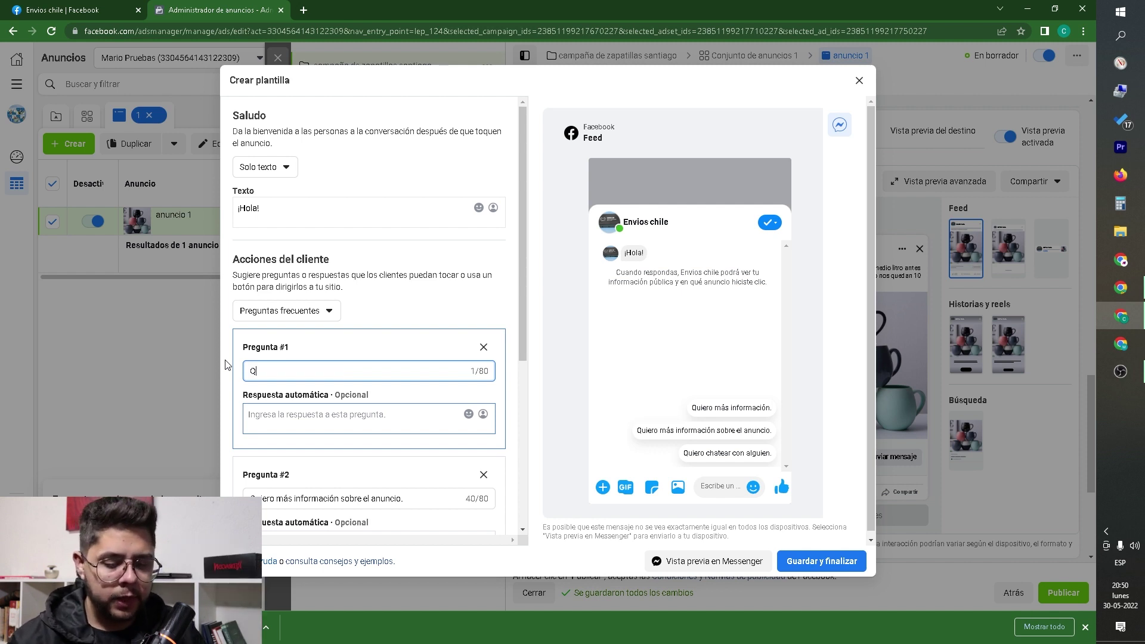
{"action": "type", "text": "ue tipo de"}
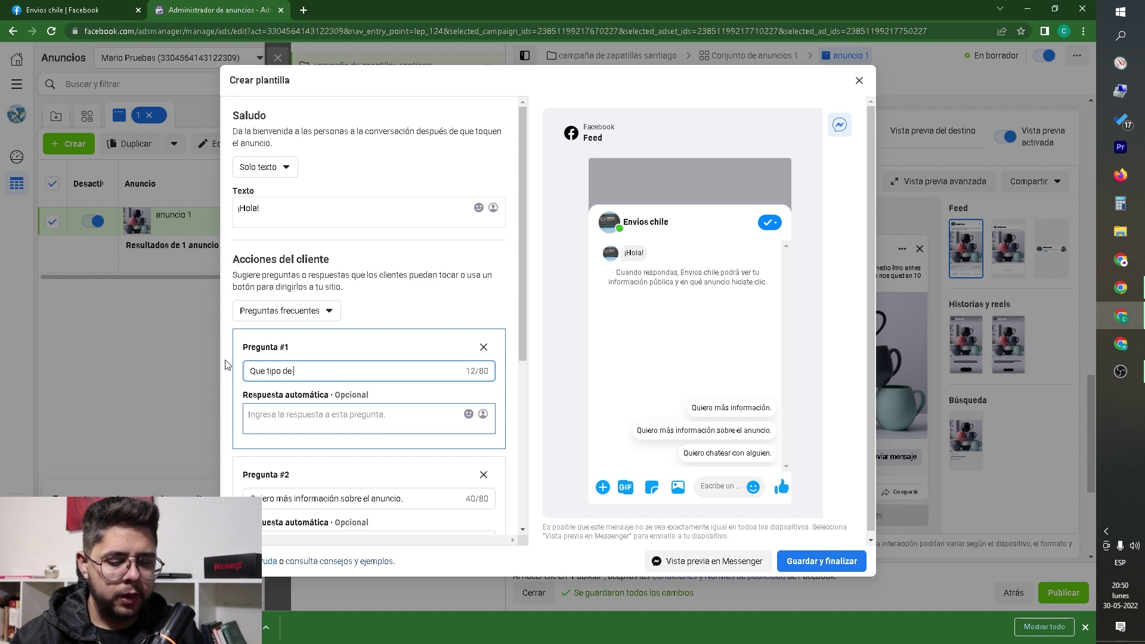
{"action": "type", "text": " tazones y colores tienen"}
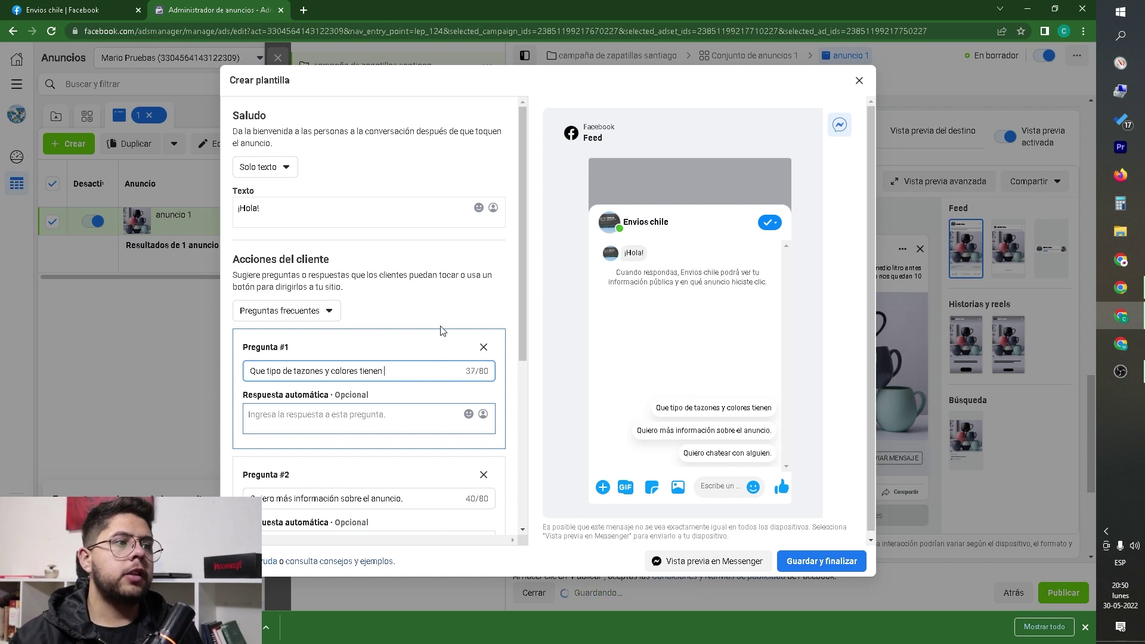
{"action": "triple_click", "coordinate": [442, 370]}
{"action": "left_click", "coordinate": [425, 377]}
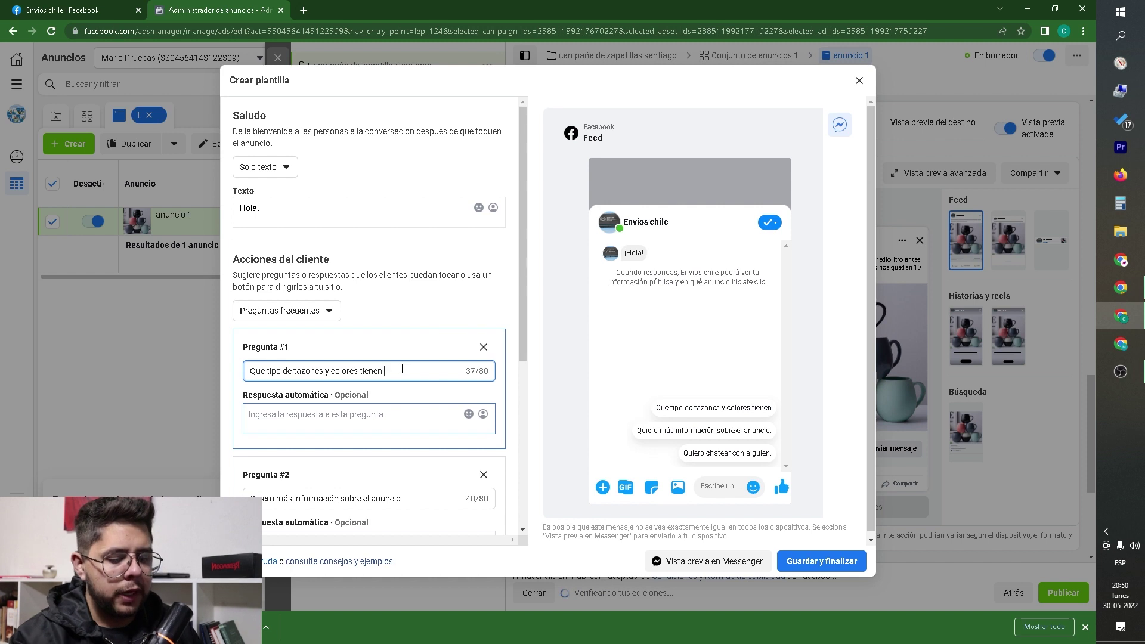
{"action": "type", "text": "?"}
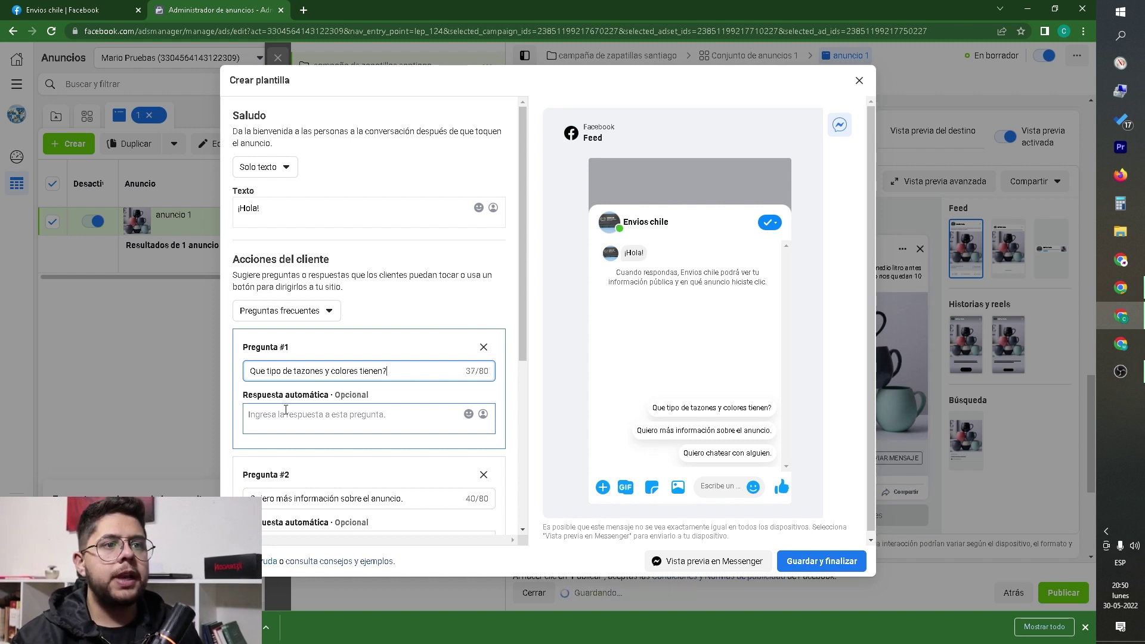
- Enter the automatic reply "Hola! Tenemos solamente los tanzones de nuestra coleccion elegante 2022 en color rojo y amarillo" for Pregunta #1
{"action": "left_click", "coordinate": [285, 417]}
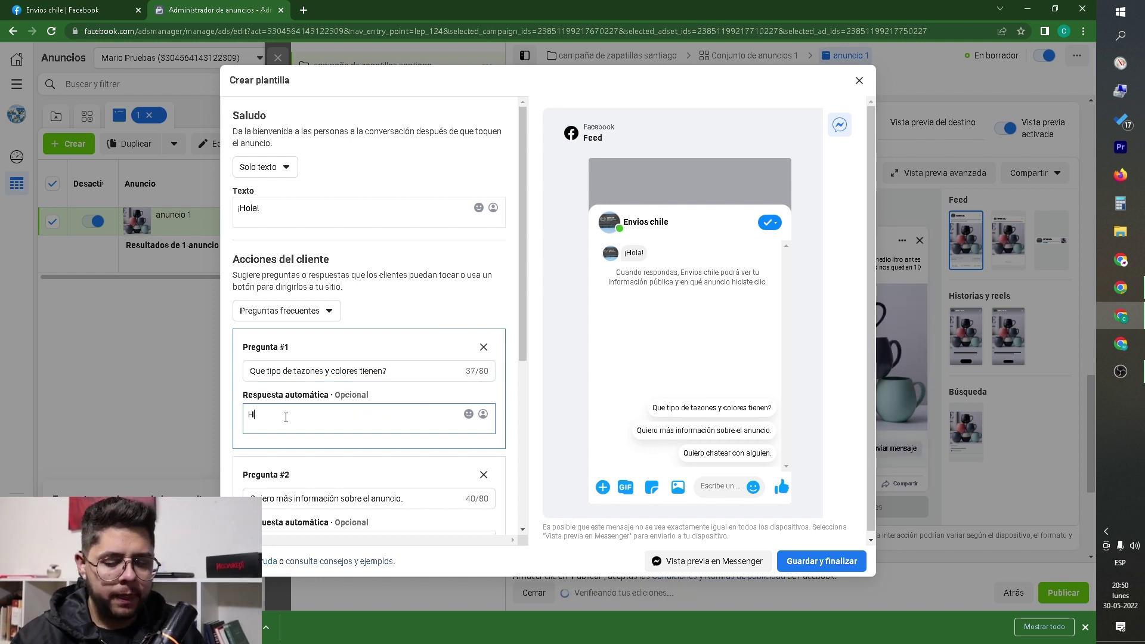
{"action": "type", "text": "Hola! "}
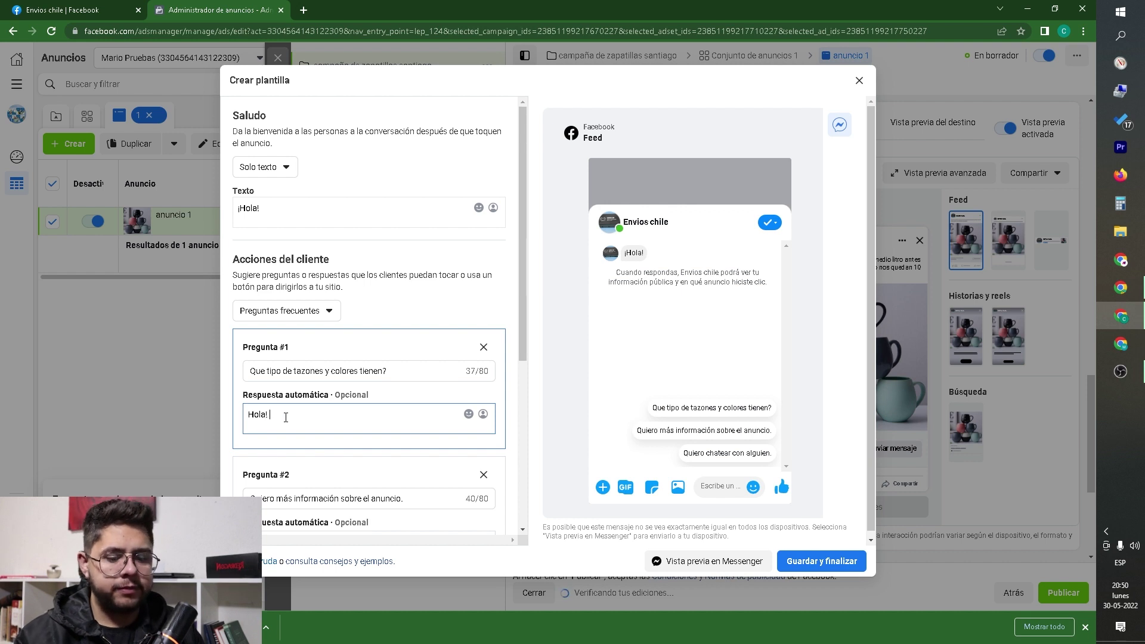
{"action": "type", "text": "Tenemos"}
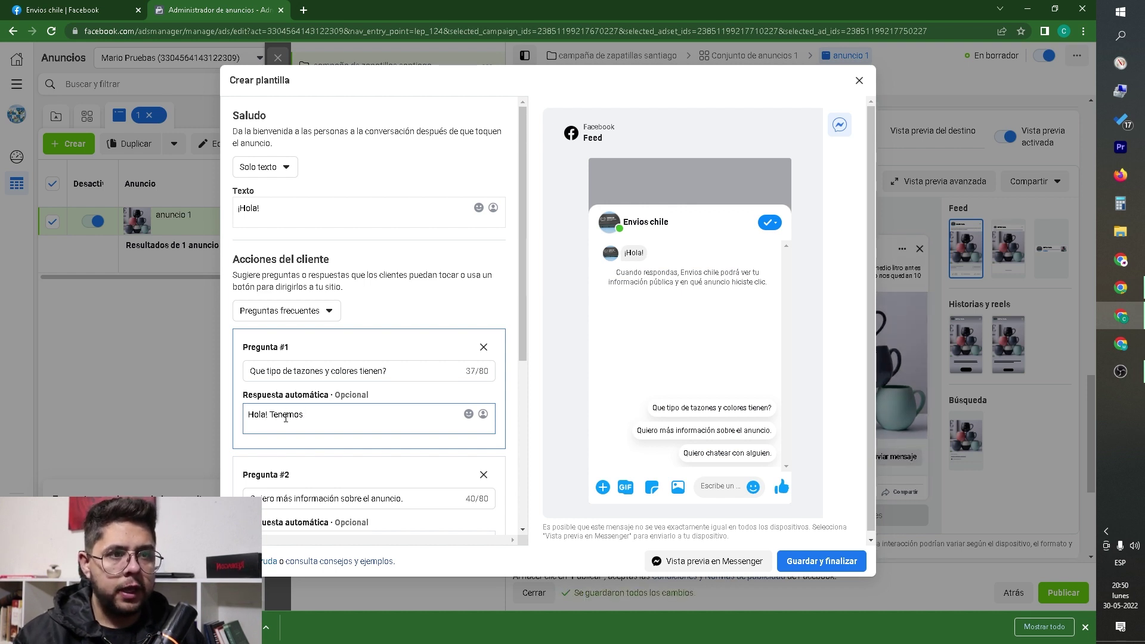
{"action": "type", "text": " solament"}
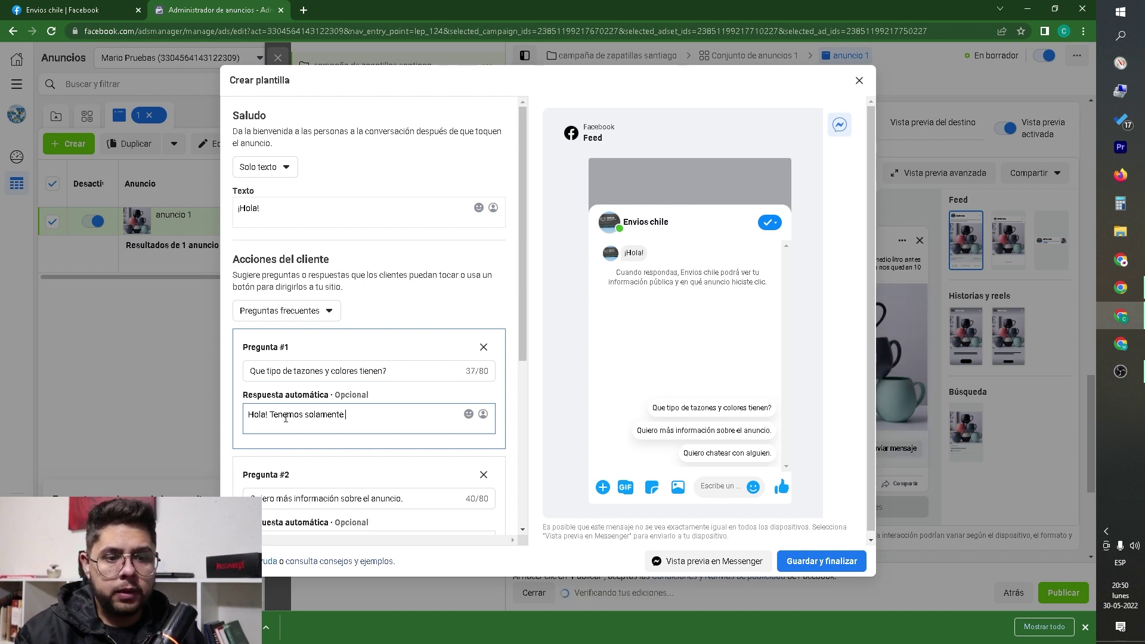
{"action": "type", "text": "e los tan"}
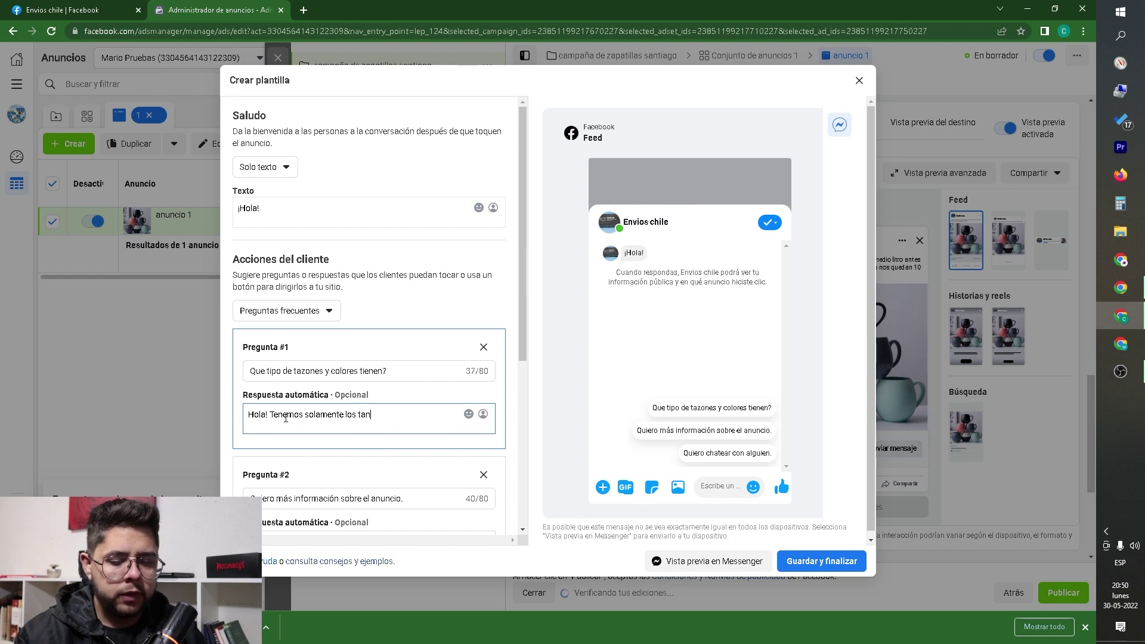
{"action": "type", "text": "zones de nue"}
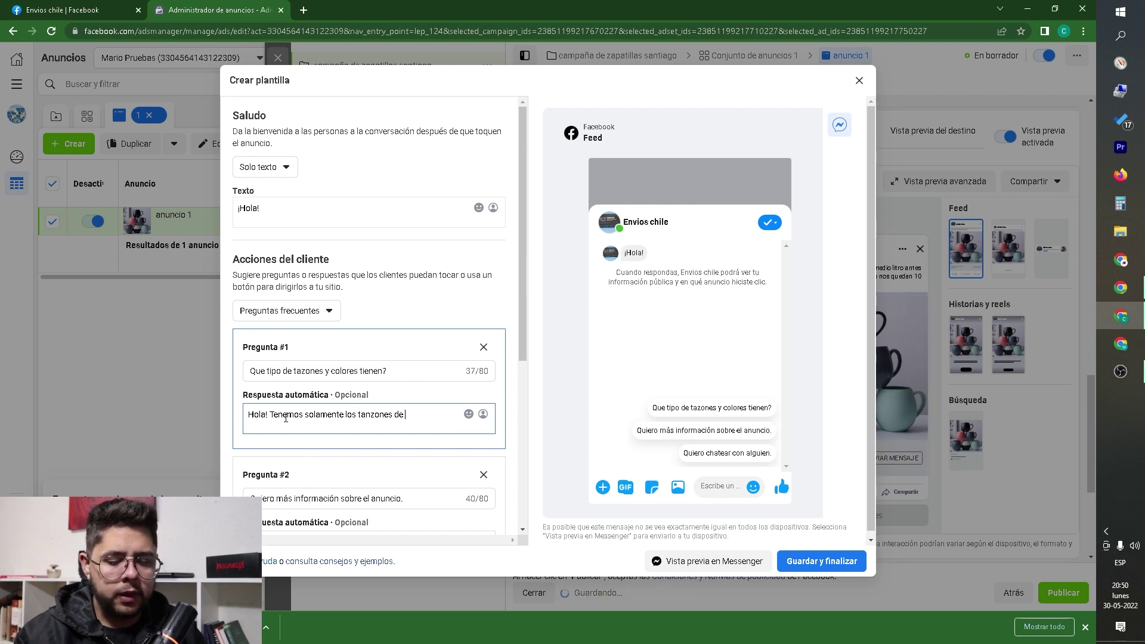
{"action": "type", "text": "lec"}
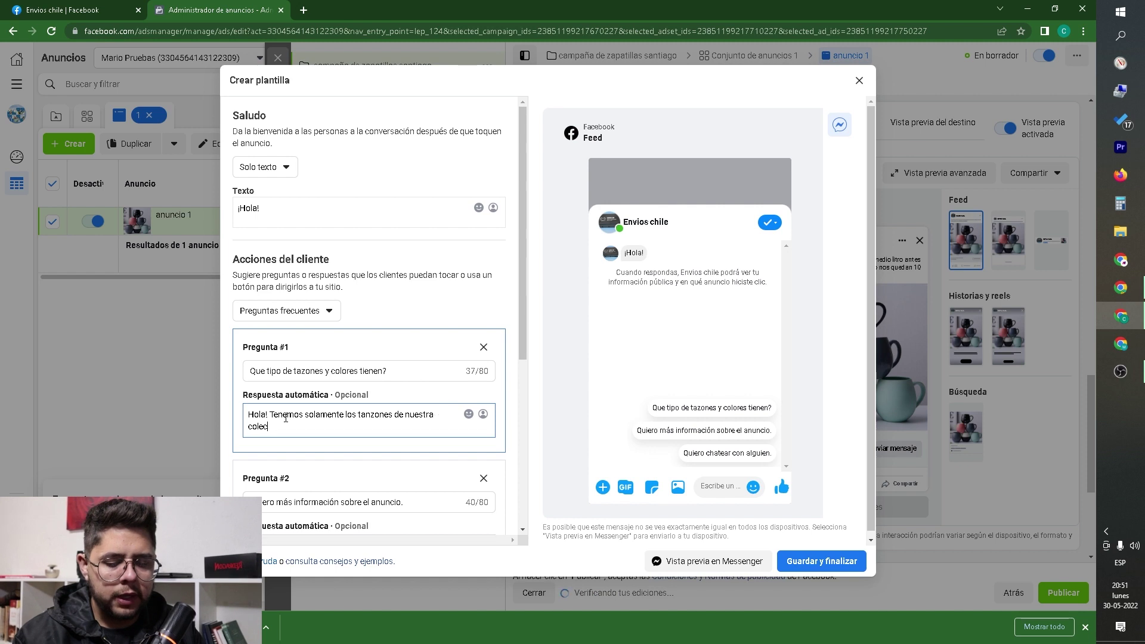
{"action": "type", "text": "cion elegante"}
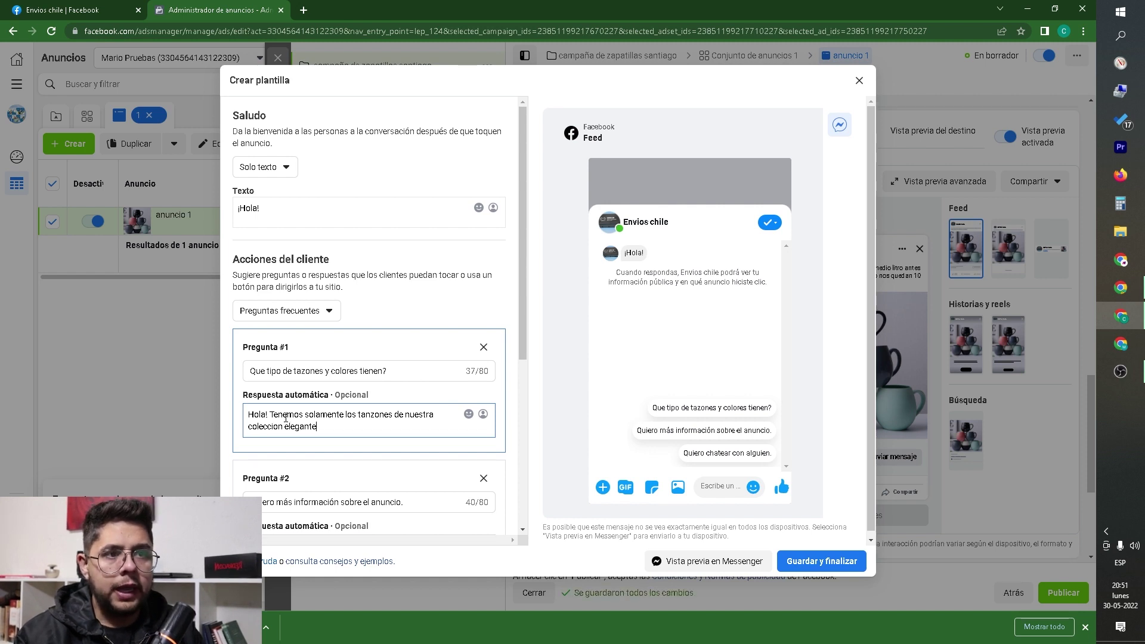
{"action": "type", "text": " 2022"}
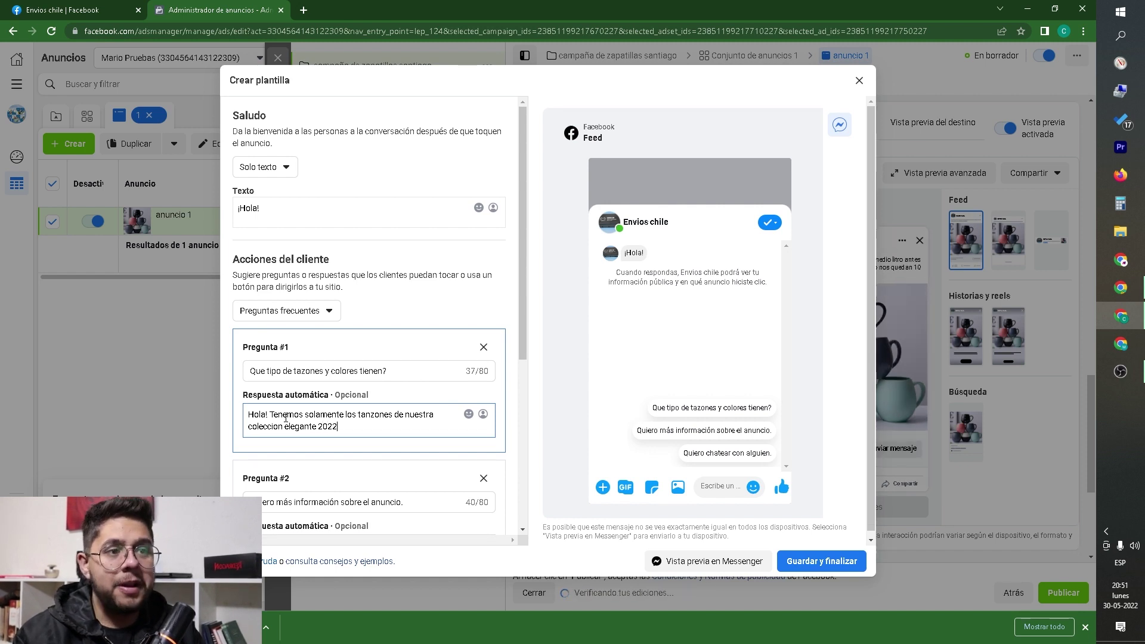
{"action": "type", "text": " en"}
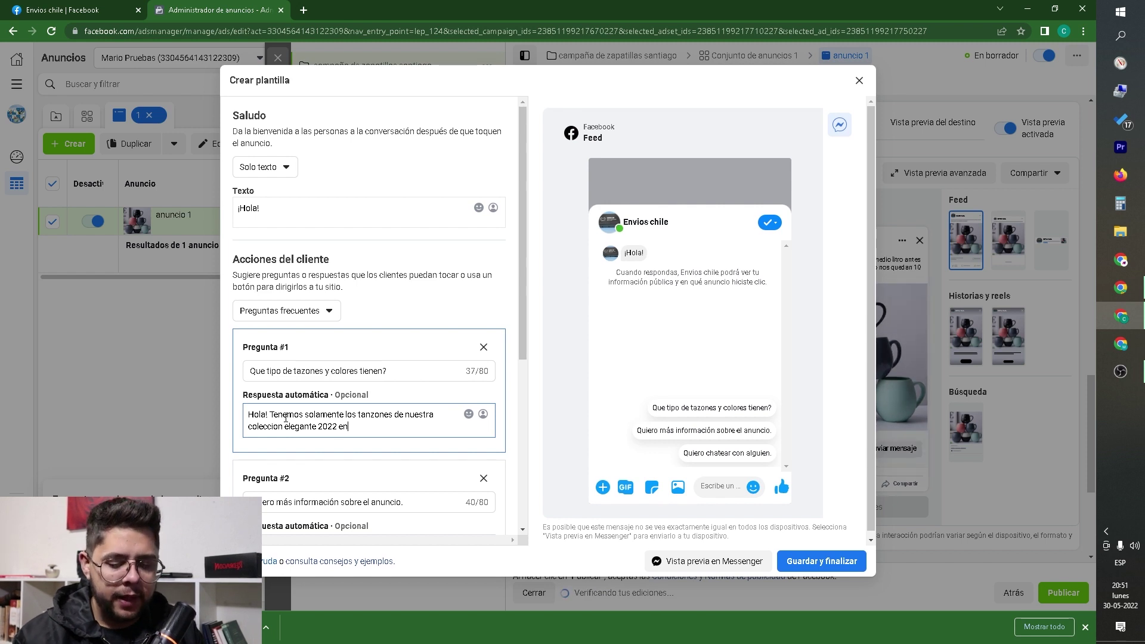
{"action": "type", "text": " color"}
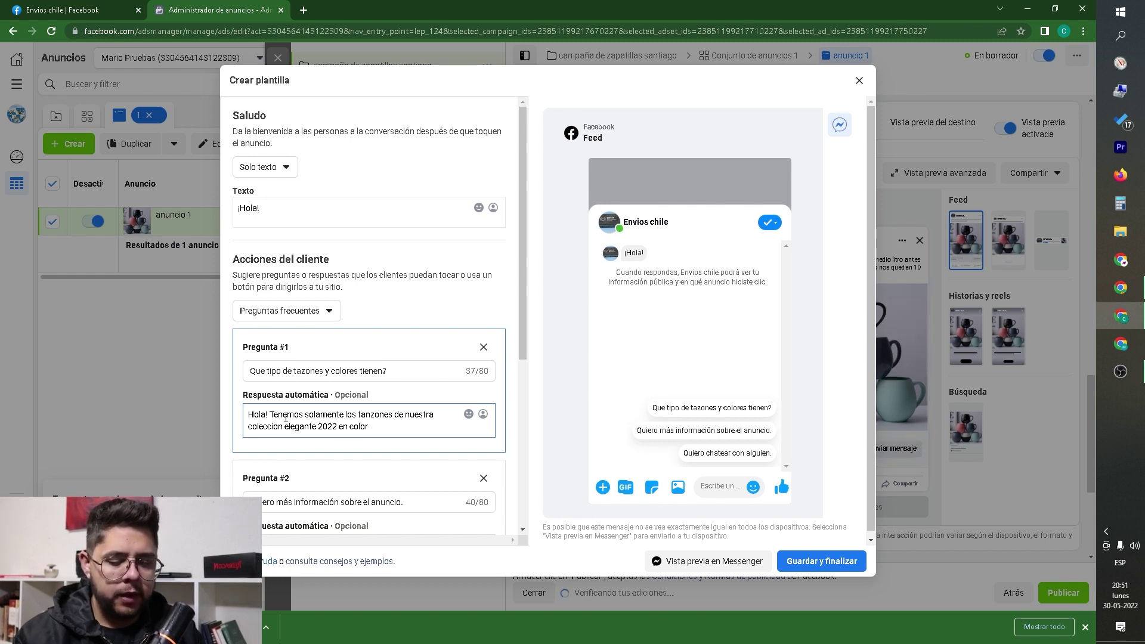
{"action": "type", "text": " rojo y amarillo"}
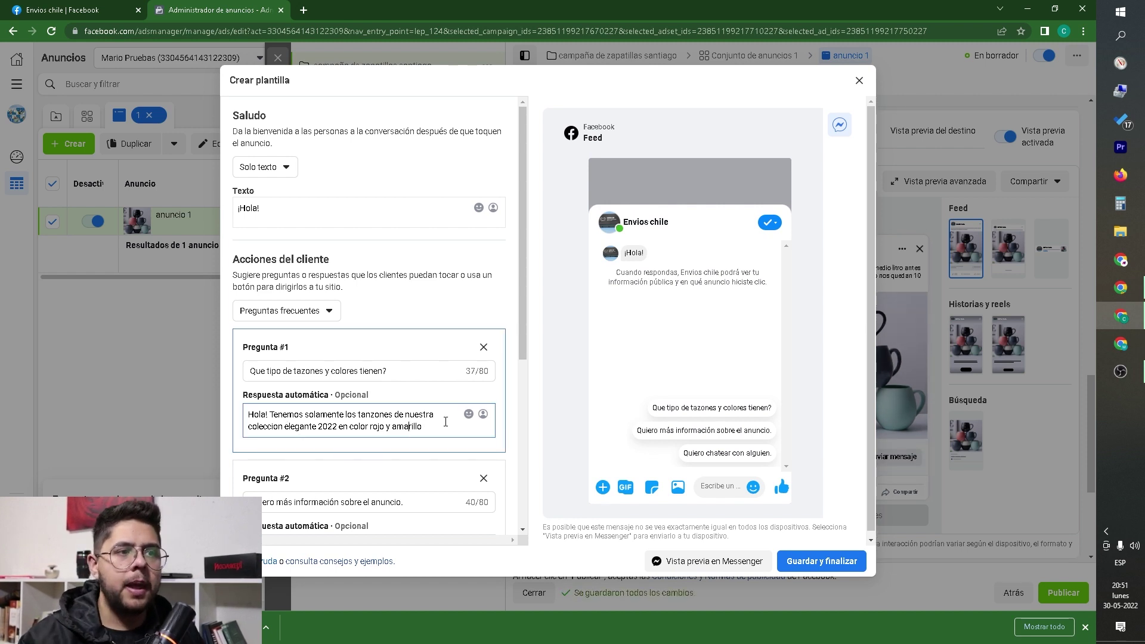
- Review the automatic reply together with its matching question in the Messenger chat preview
{"action": "left_click_drag", "start_coordinate": [451, 426], "coordinate": [294, 415]}
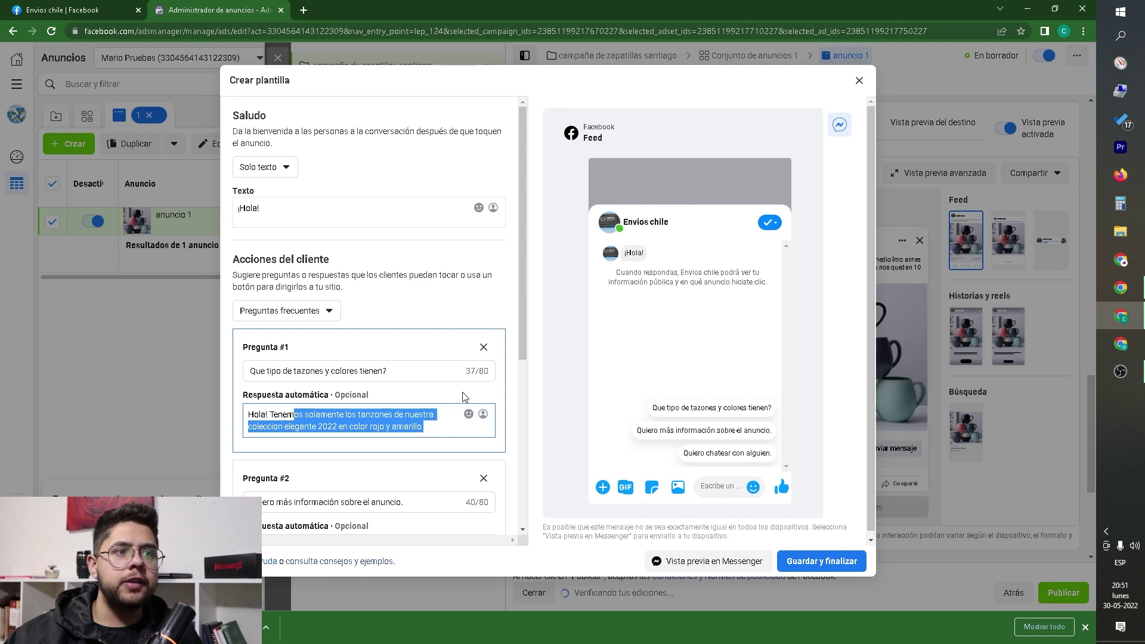
{"action": "scroll", "coordinate": [466, 398], "scroll_direction": "down", "scroll_amount": 1}
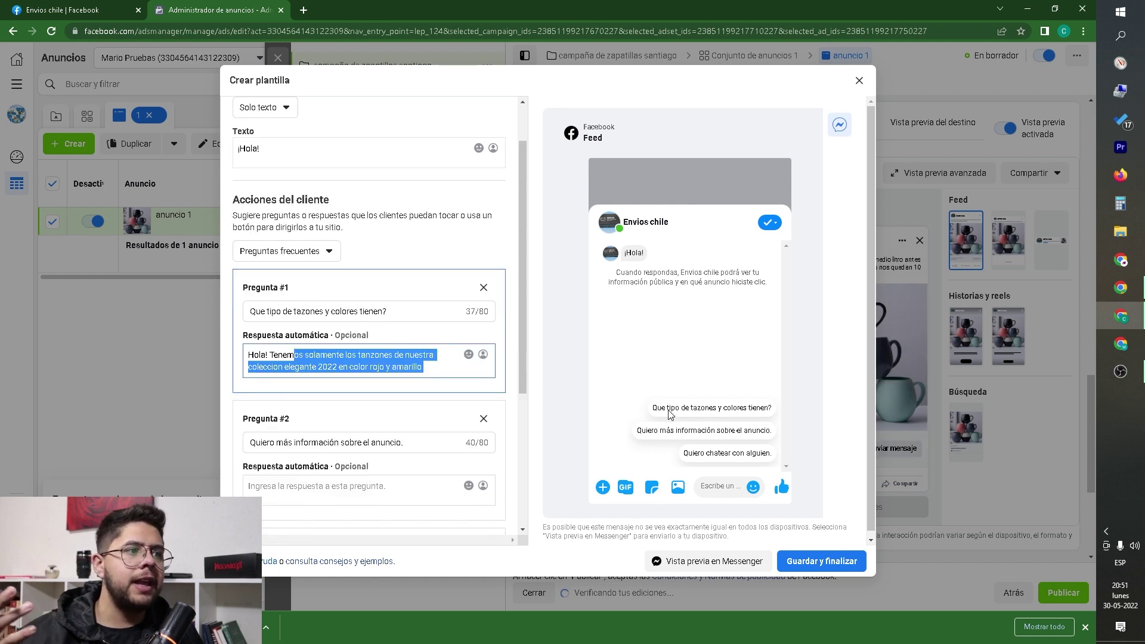
{"action": "left_click", "coordinate": [747, 407]}
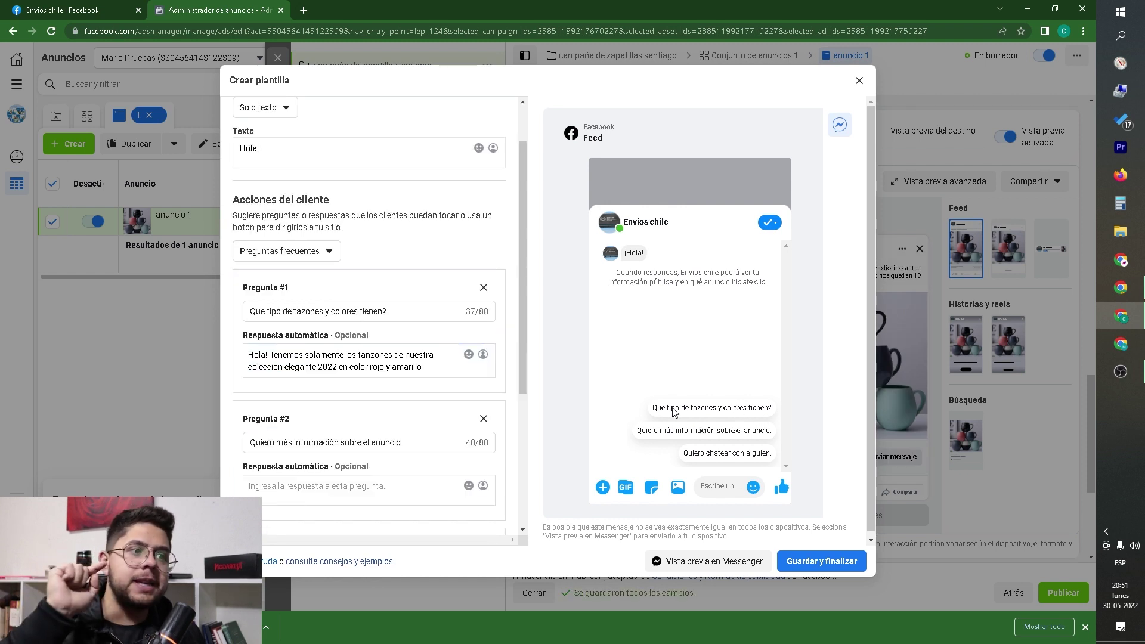
{"action": "left_click_drag", "start_coordinate": [467, 388], "coordinate": [190, 360]}
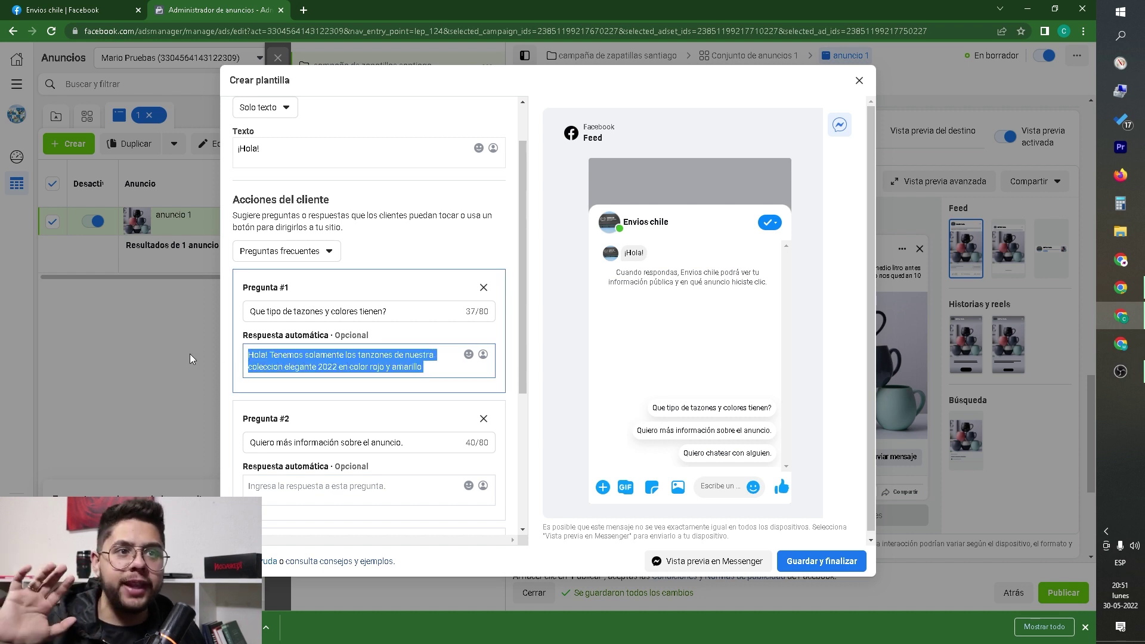
- Remove Pregunta #3 and Pregunta #2 from the template, leaving only the first question
{"action": "scroll", "coordinate": [324, 311], "scroll_direction": "down", "scroll_amount": 2}
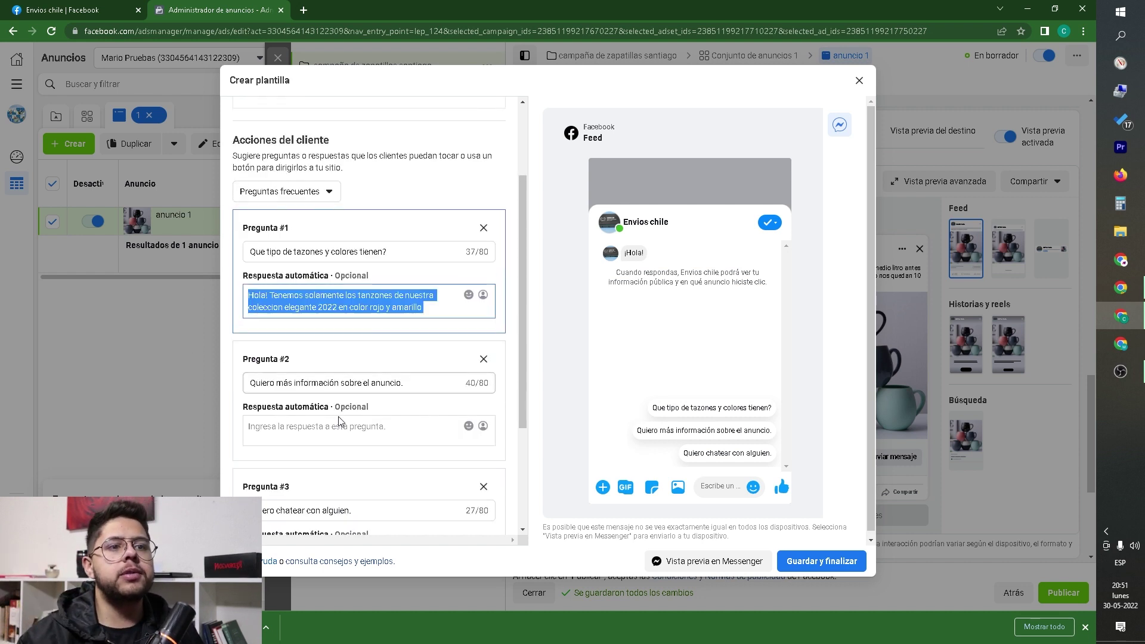
{"action": "left_click", "coordinate": [485, 429]}
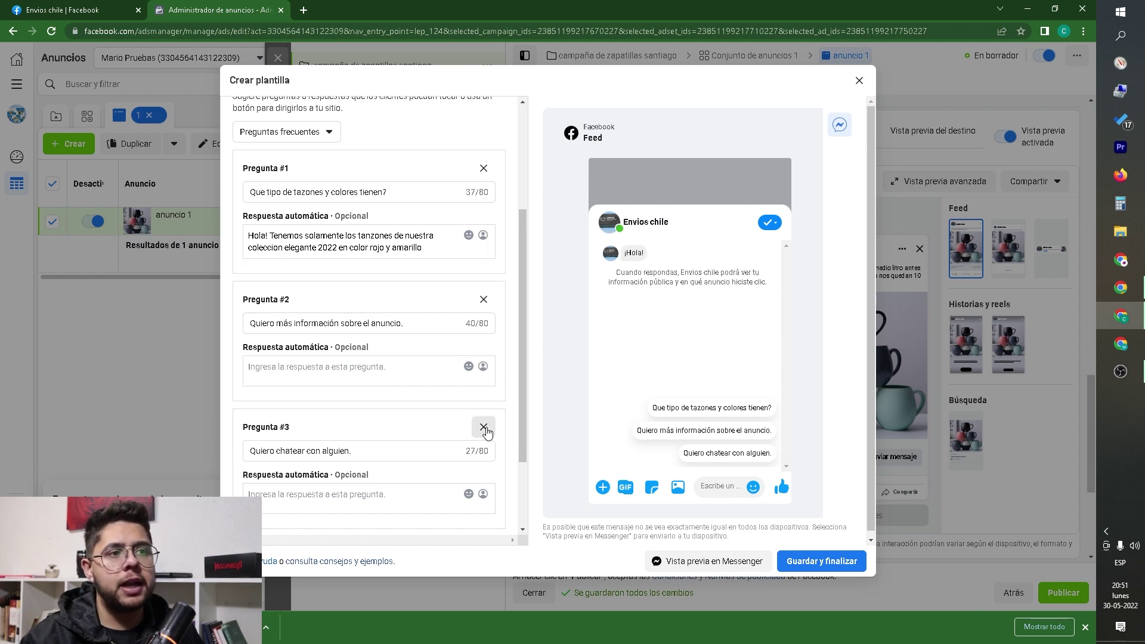
{"action": "left_click", "coordinate": [485, 318]}
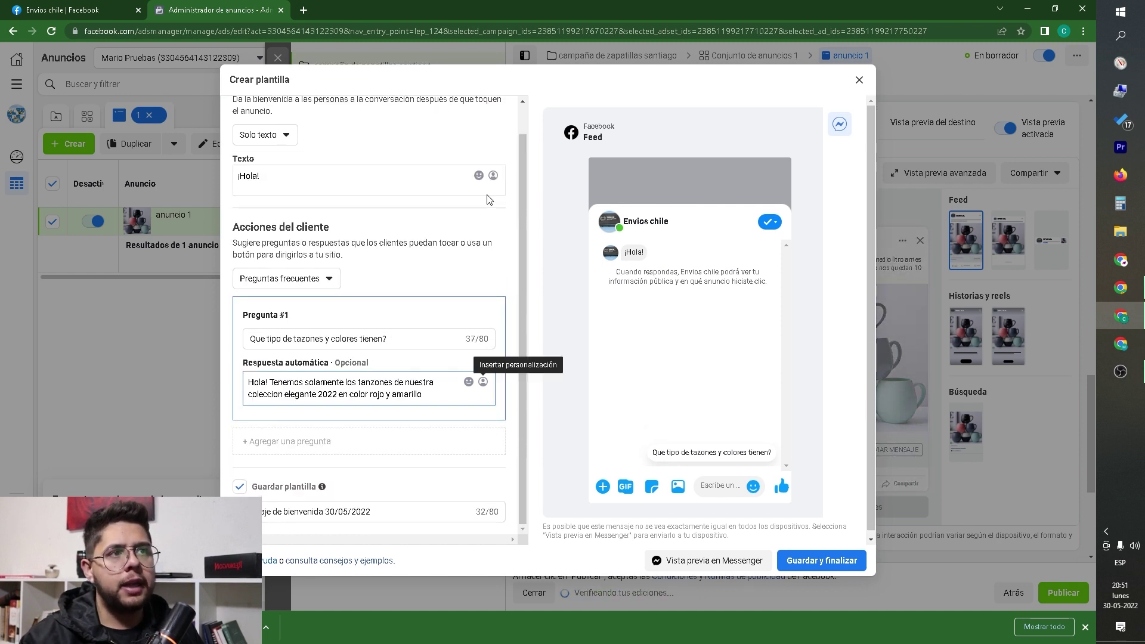
{"action": "left_click", "coordinate": [492, 321]}
- Clear the automatic reply, replace the remaining question with "Hola!" and save the message template
{"action": "left_click_drag", "start_coordinate": [427, 399], "coordinate": [200, 366]}
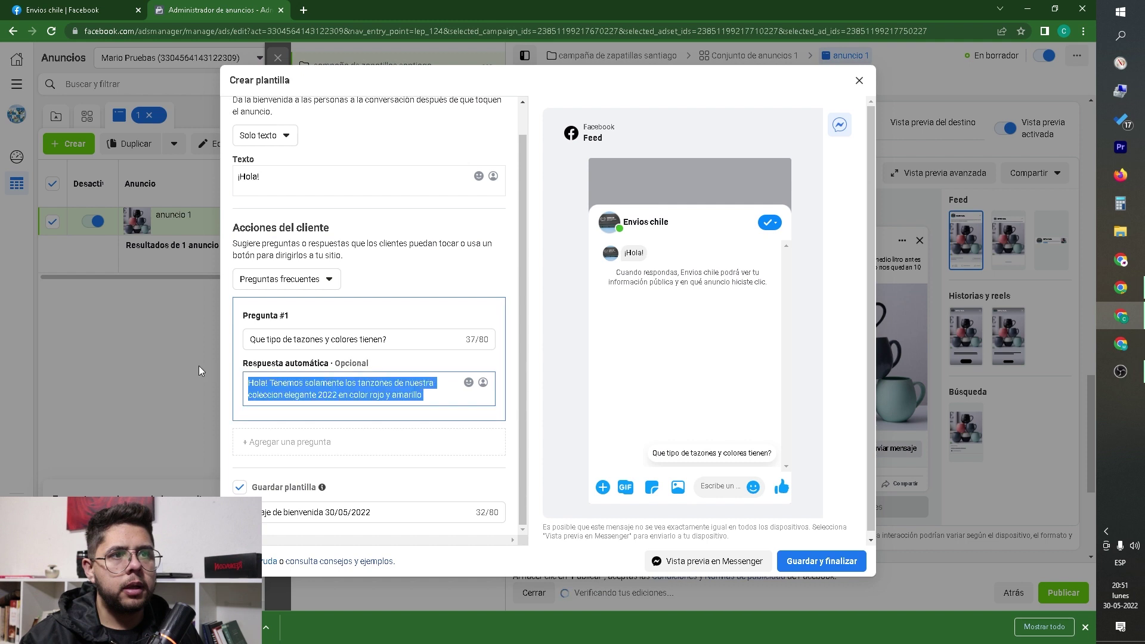
{"action": "key", "text": "BackSpace"}
{"action": "left_click_drag", "start_coordinate": [390, 343], "coordinate": [120, 335]}
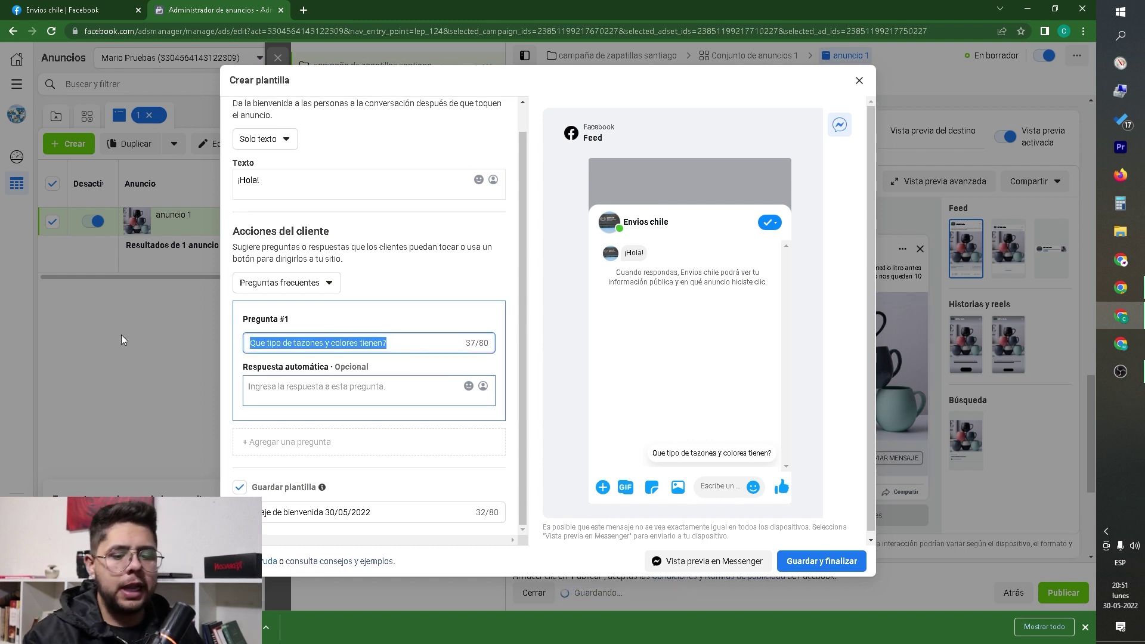
{"action": "type", "text": "Hola!"}
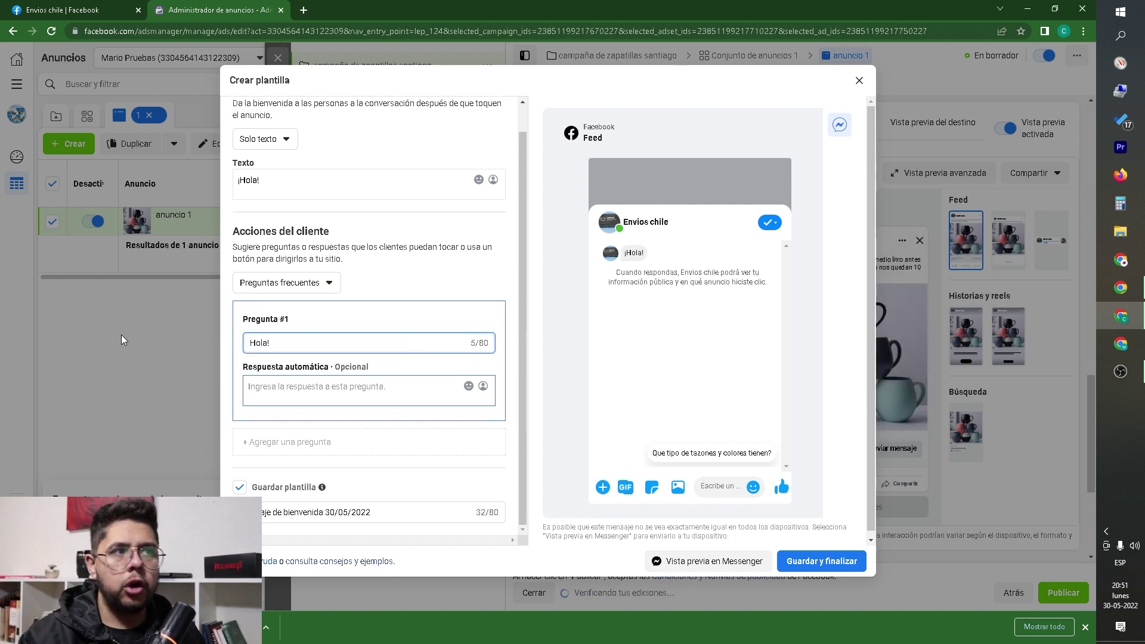
{"action": "left_click", "coordinate": [854, 561]}
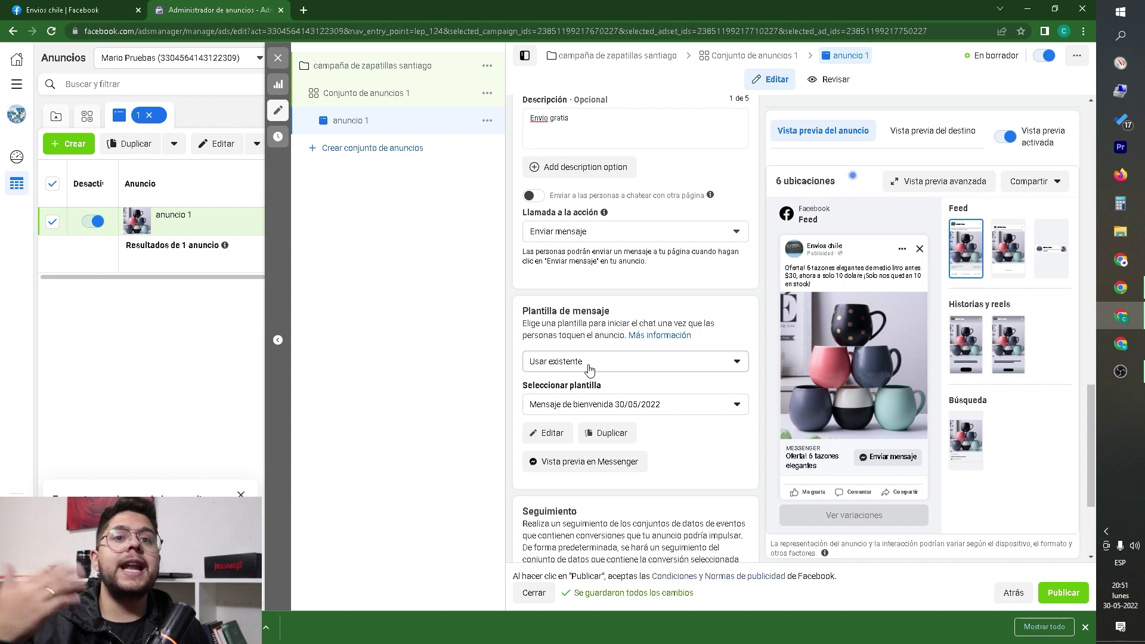
- Publish the ad and save the account location as Chile, Peso chileno and the (GMT -06:00) Hora de la Isla de Pascua time zone
{"action": "scroll", "coordinate": [597, 352], "scroll_direction": "down", "scroll_amount": 3}
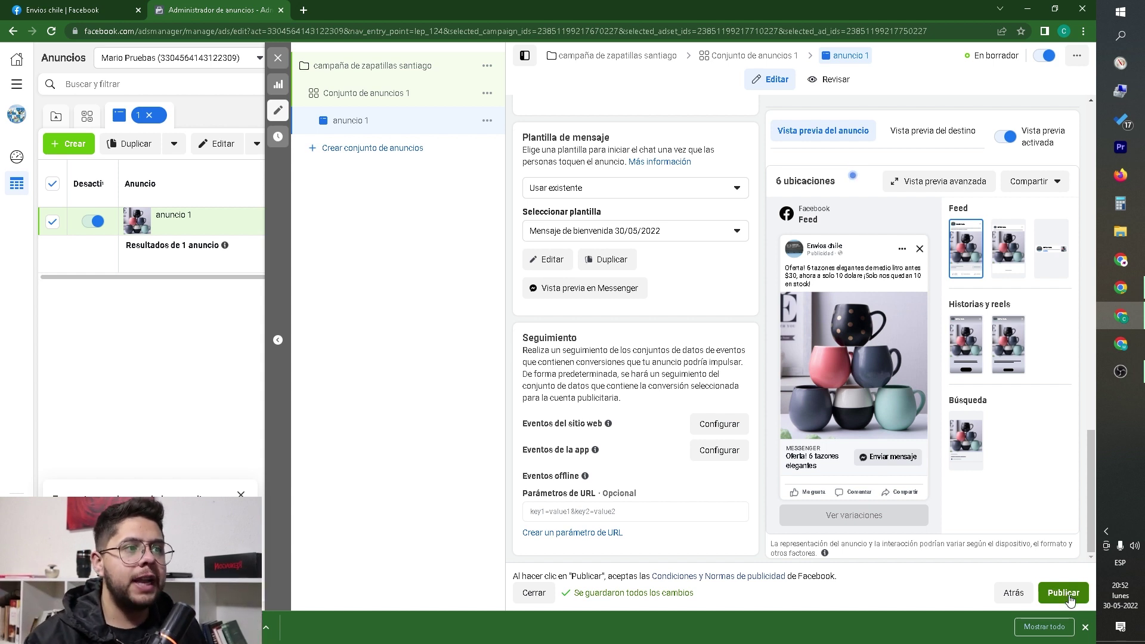
{"action": "left_click", "coordinate": [1066, 593]}
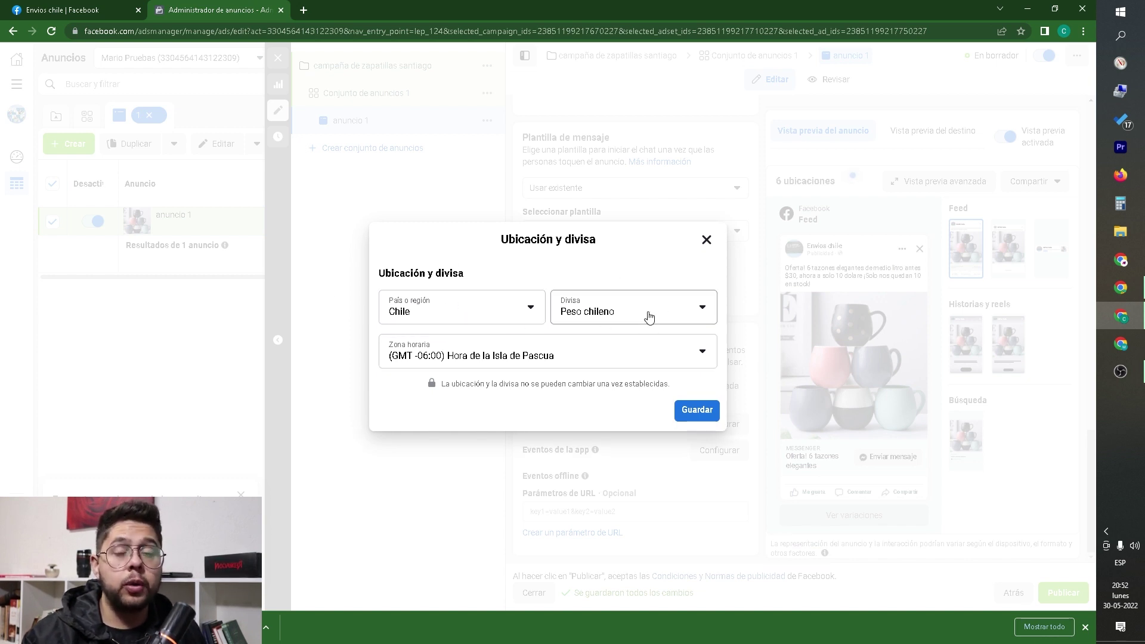
{"action": "left_click", "coordinate": [616, 364]}
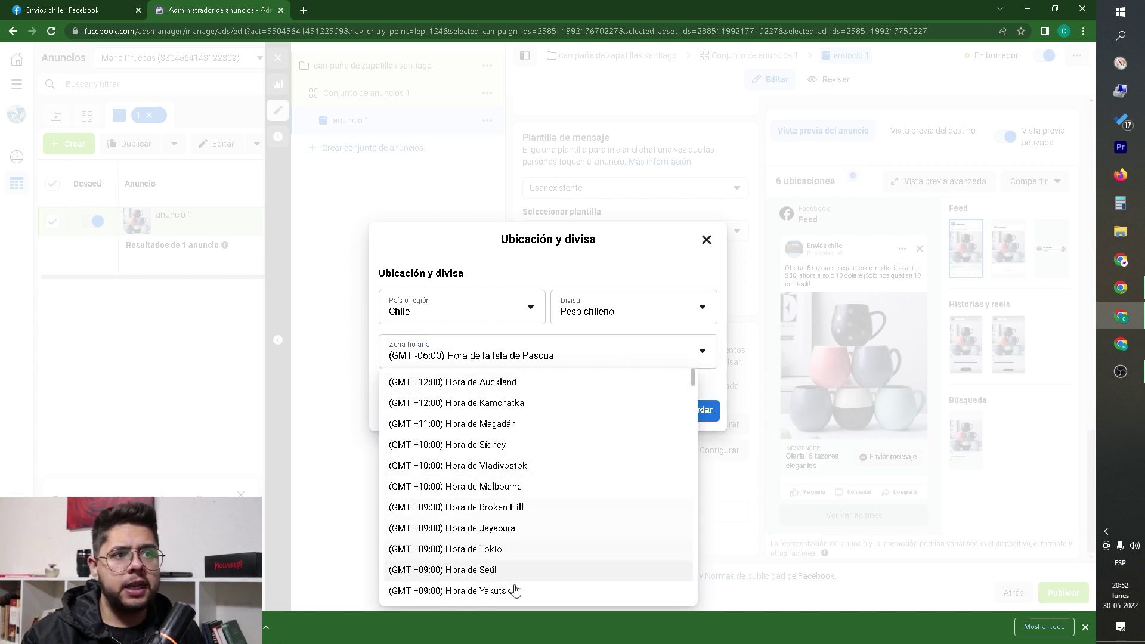
{"action": "scroll", "coordinate": [520, 475], "scroll_direction": "down", "scroll_amount": 5}
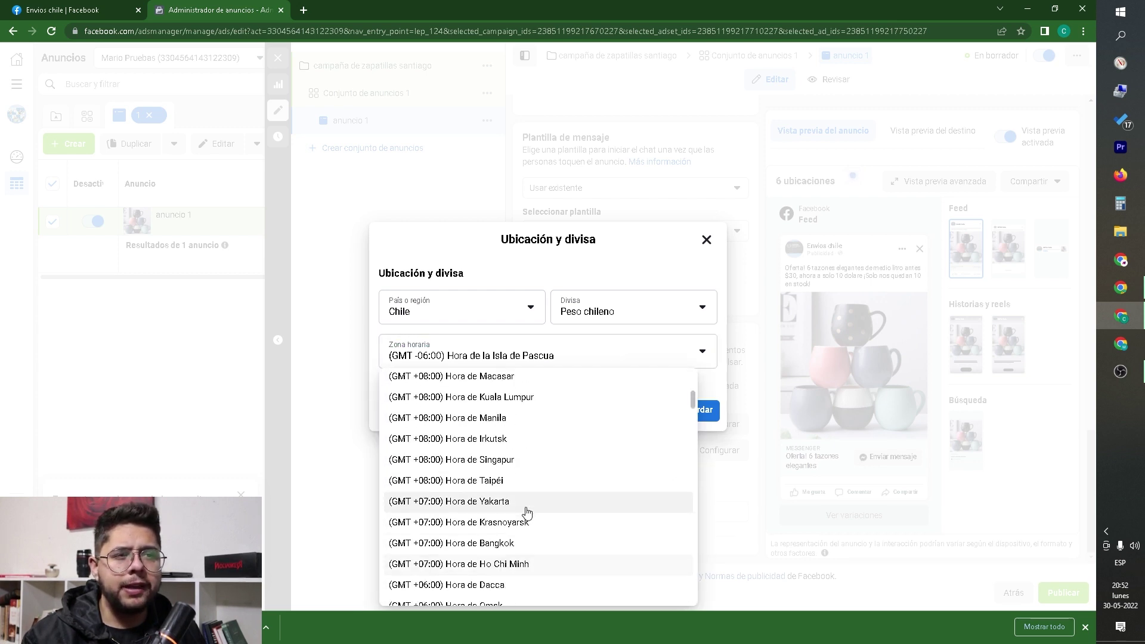
{"action": "scroll", "coordinate": [527, 512], "scroll_direction": "down", "scroll_amount": 20}
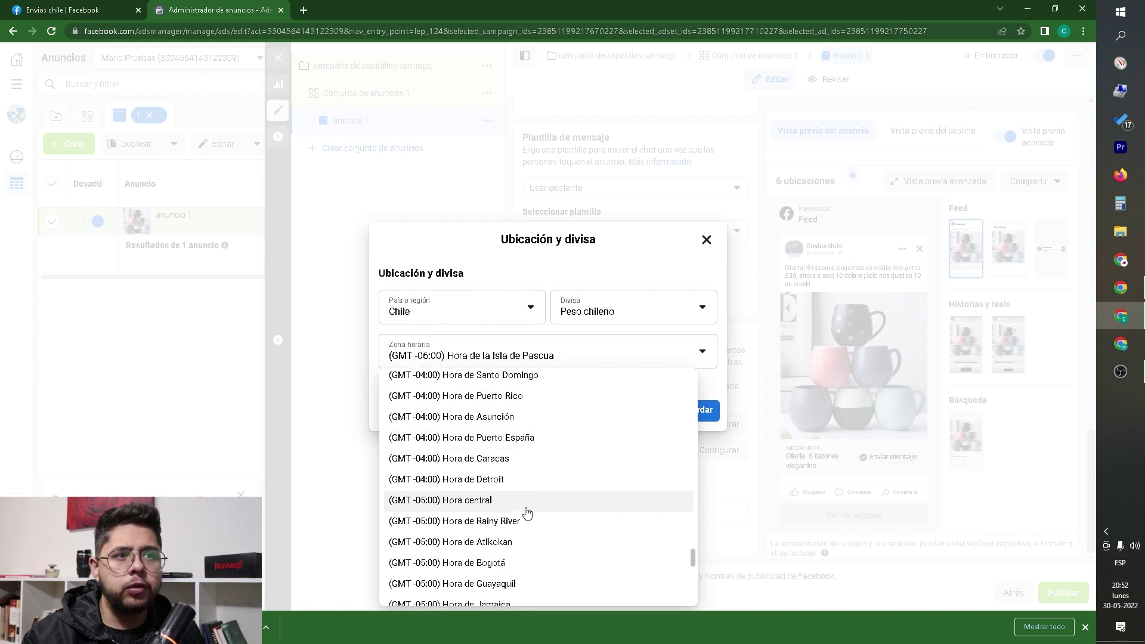
{"action": "scroll", "coordinate": [527, 512], "scroll_direction": "down", "scroll_amount": 10}
{"action": "scroll", "coordinate": [527, 510], "scroll_direction": "up", "scroll_amount": 10}
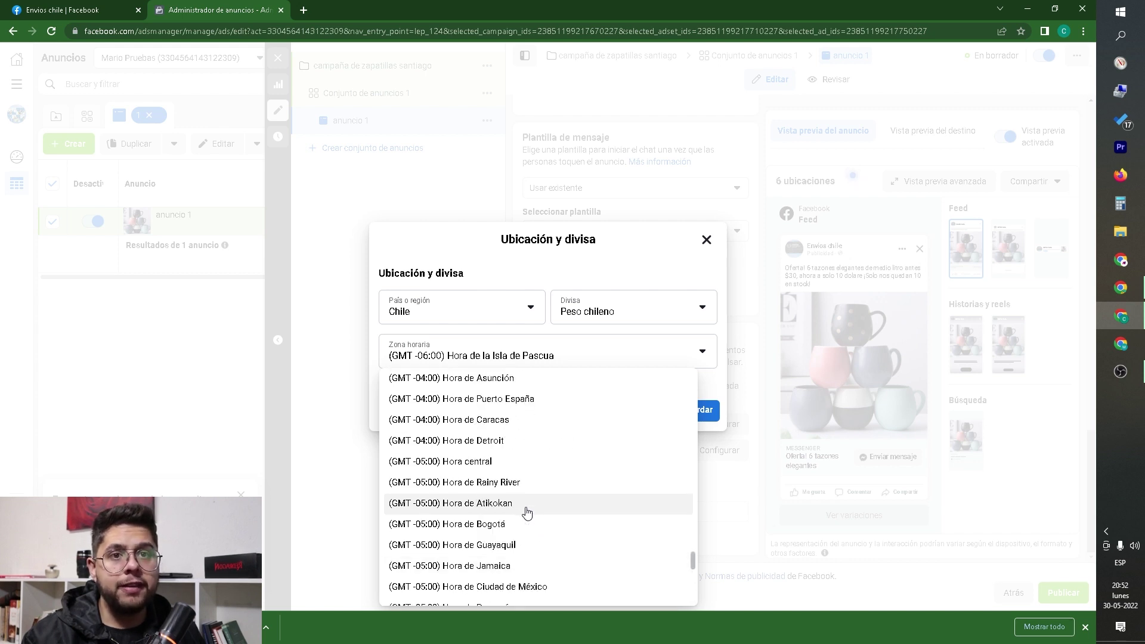
{"action": "left_click", "coordinate": [511, 339]}
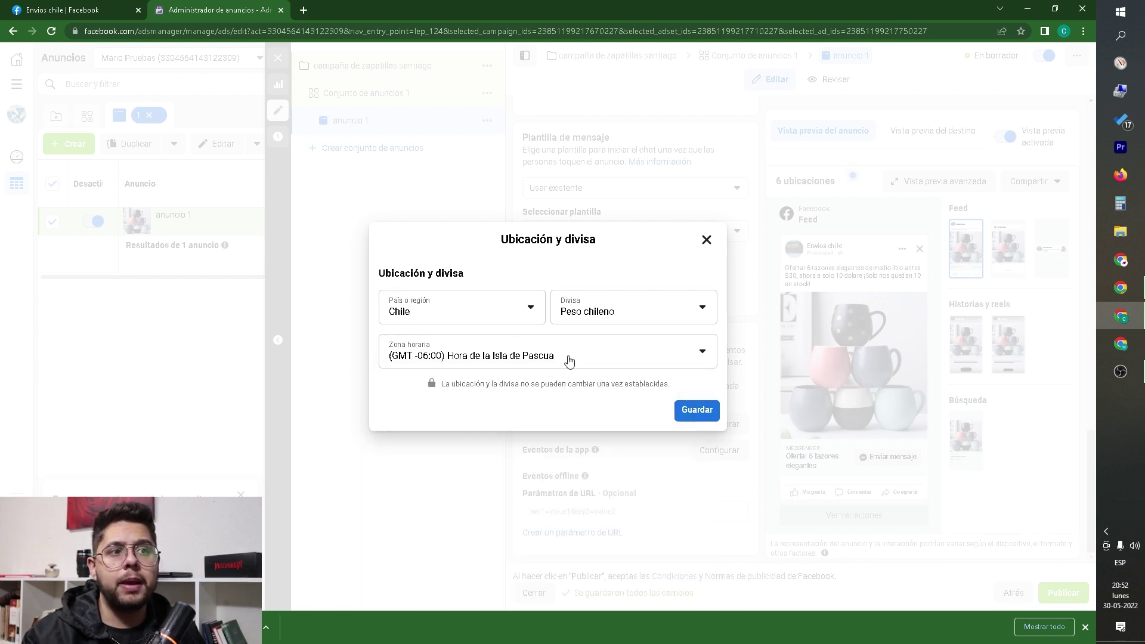
{"action": "left_click", "coordinate": [695, 410]}
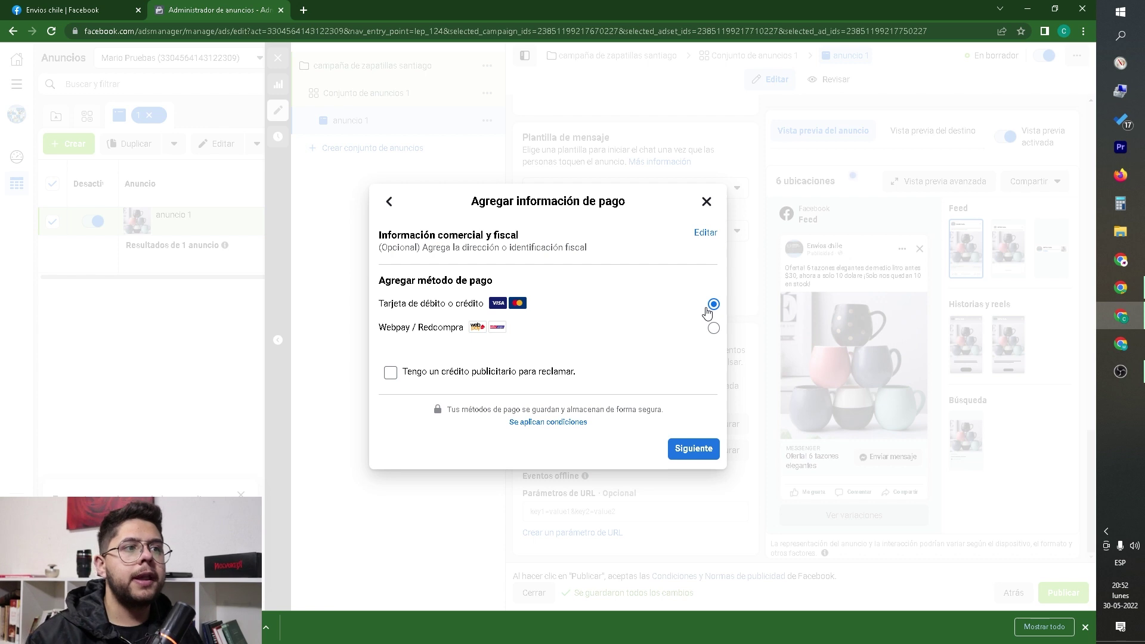
- Compare the payment methods, choose "Tarjeta de débito o crédito" and continue to the card details form
{"action": "left_click", "coordinate": [712, 328]}
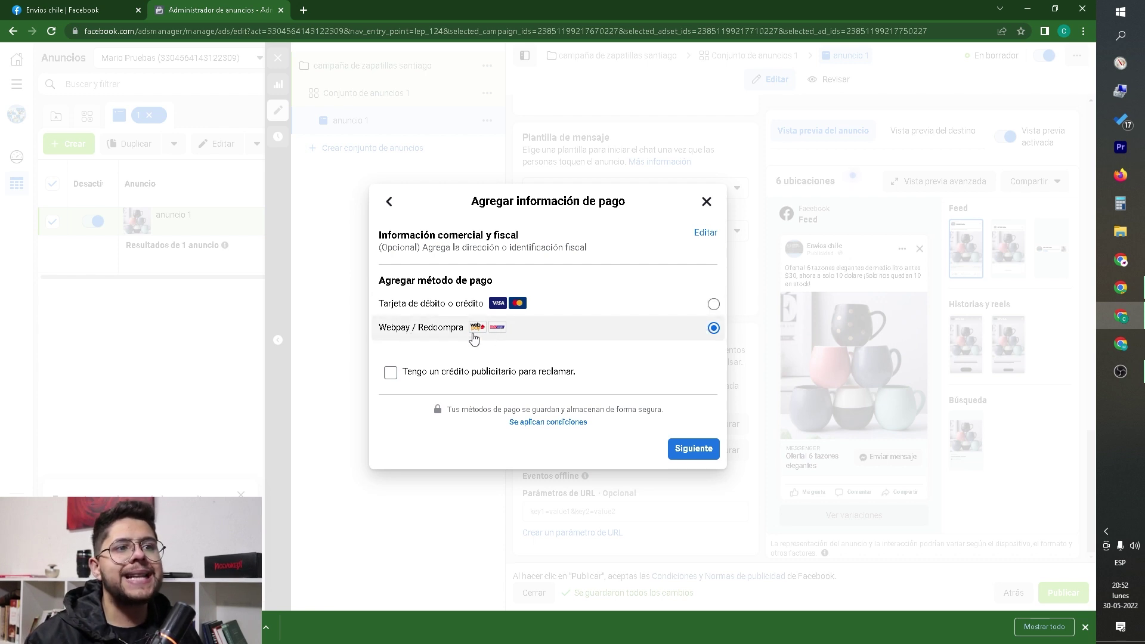
{"action": "left_click", "coordinate": [603, 307]}
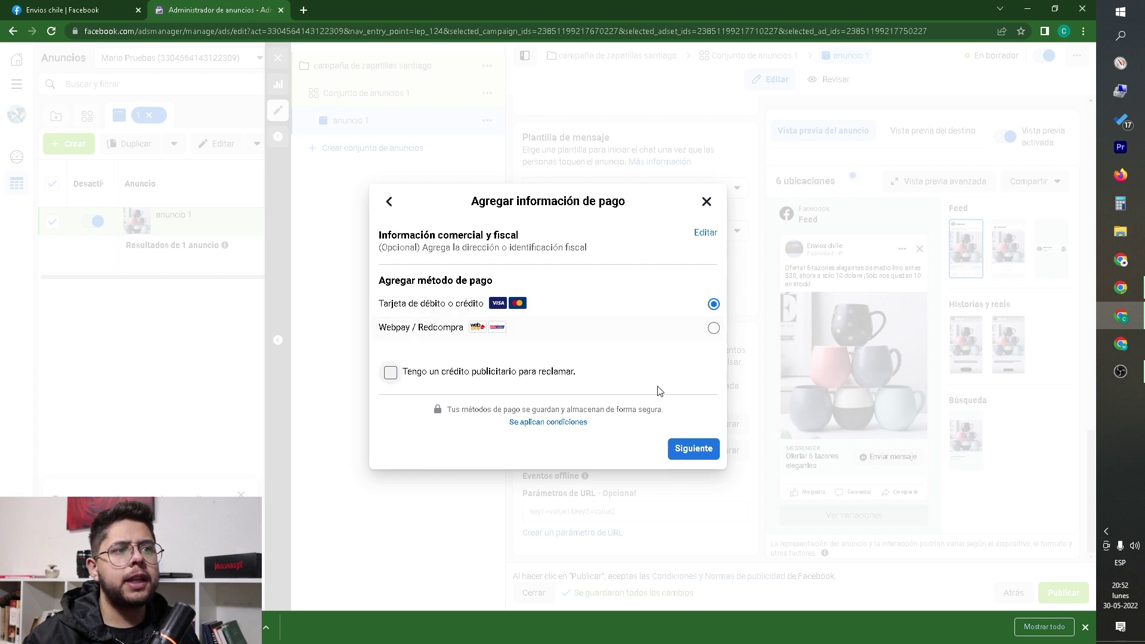
{"action": "left_click", "coordinate": [694, 448]}
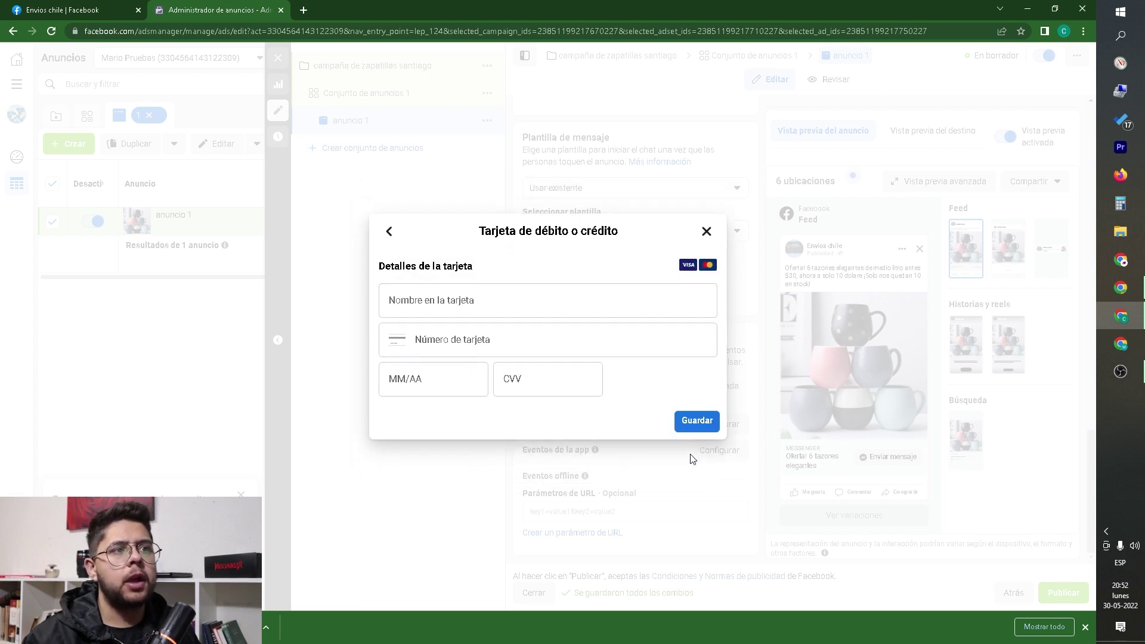
{"action": "left_click", "coordinate": [697, 419]}
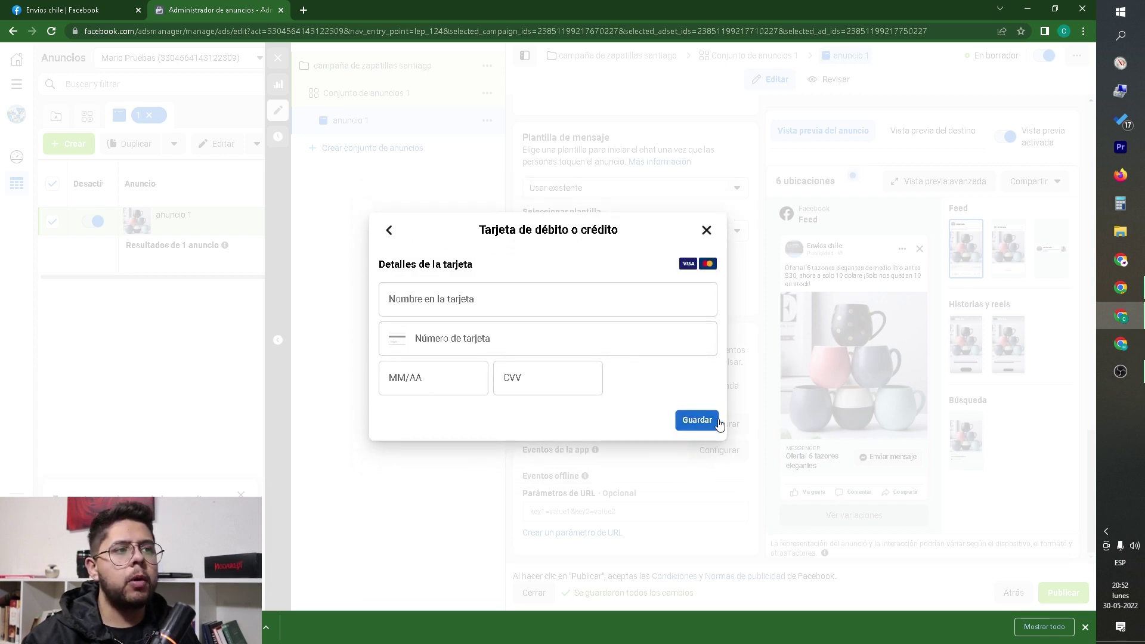
- Leave the card details form without saving a card and close the ad editor without publishing the drafts
{"action": "left_click", "coordinate": [708, 212]}
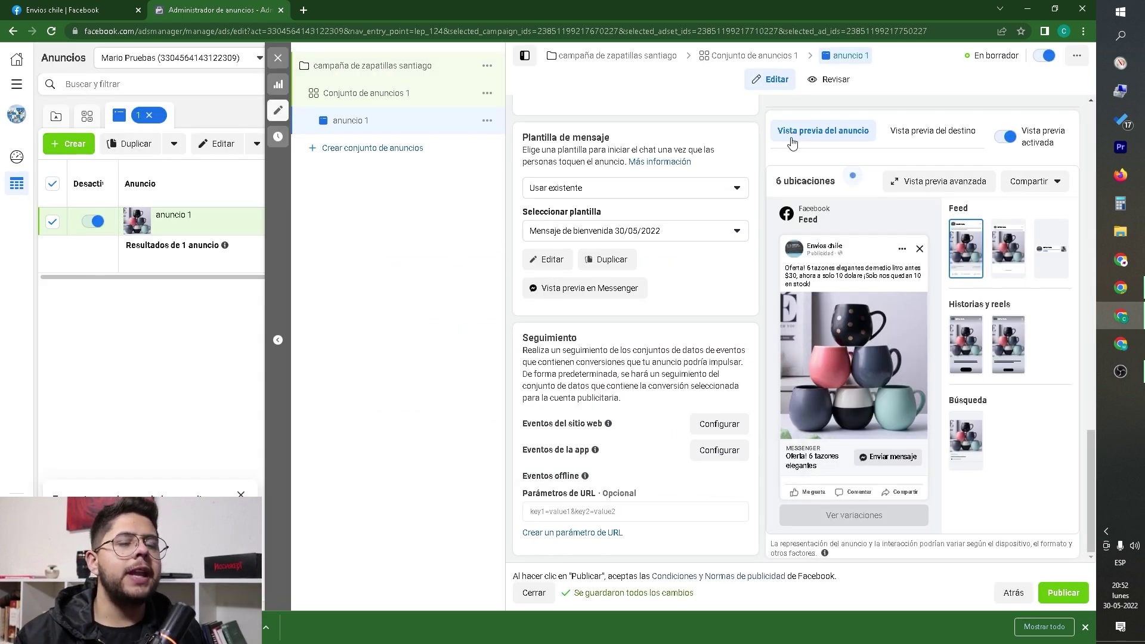
{"action": "left_click", "coordinate": [279, 61]}
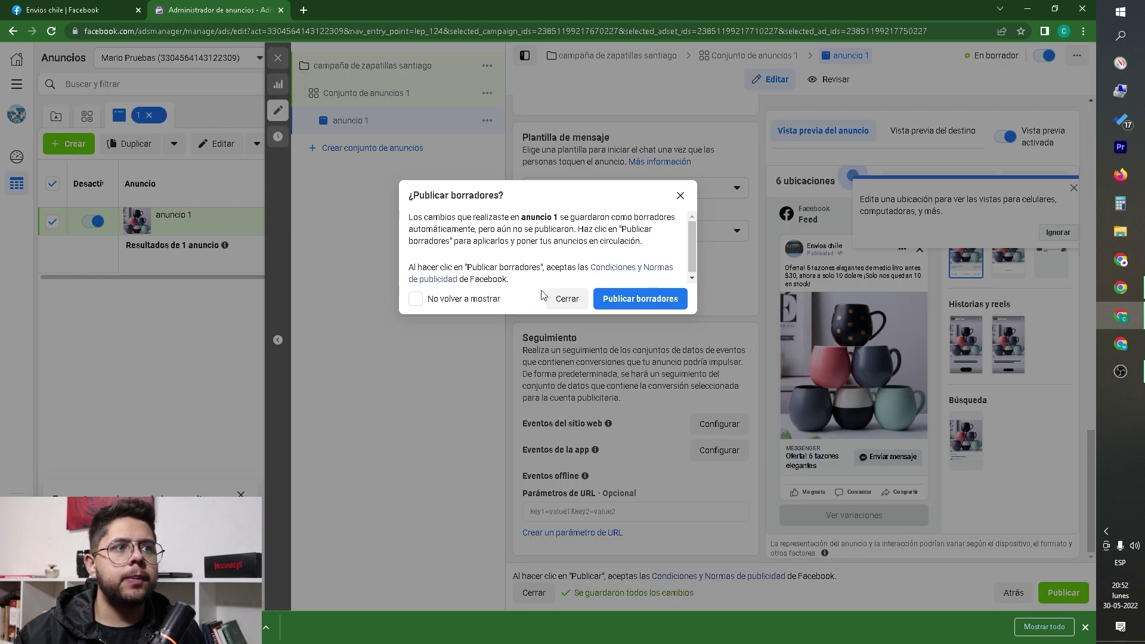
{"action": "left_click", "coordinate": [561, 297]}
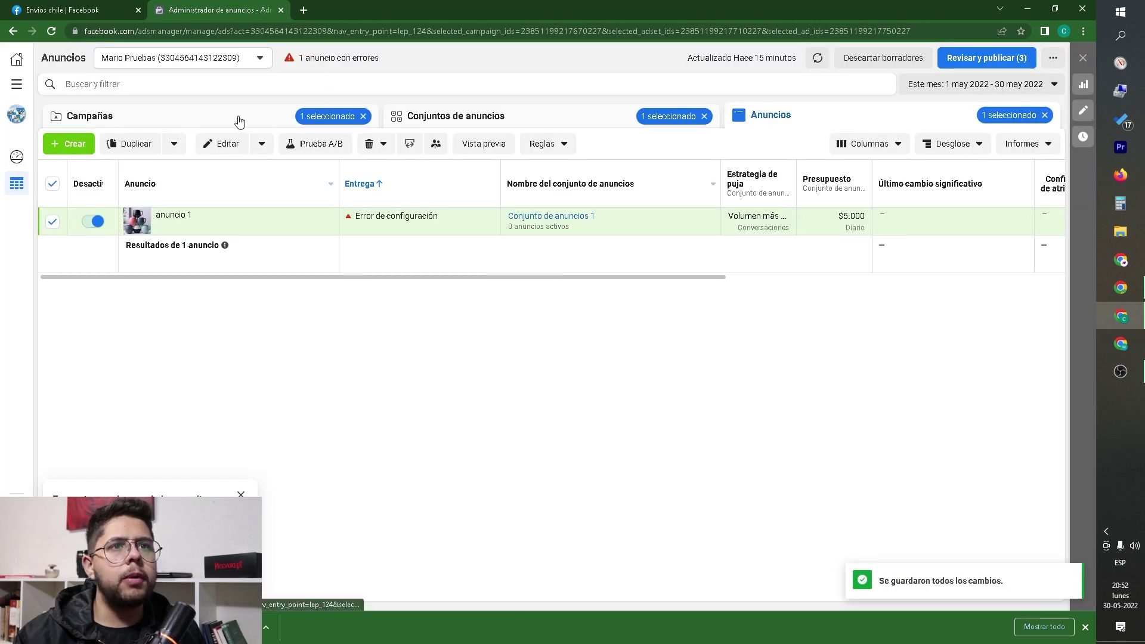
- Refresh the campaign list and check the delivery status of the campaign, its ad set and anuncio 1
{"action": "left_click", "coordinate": [83, 121]}
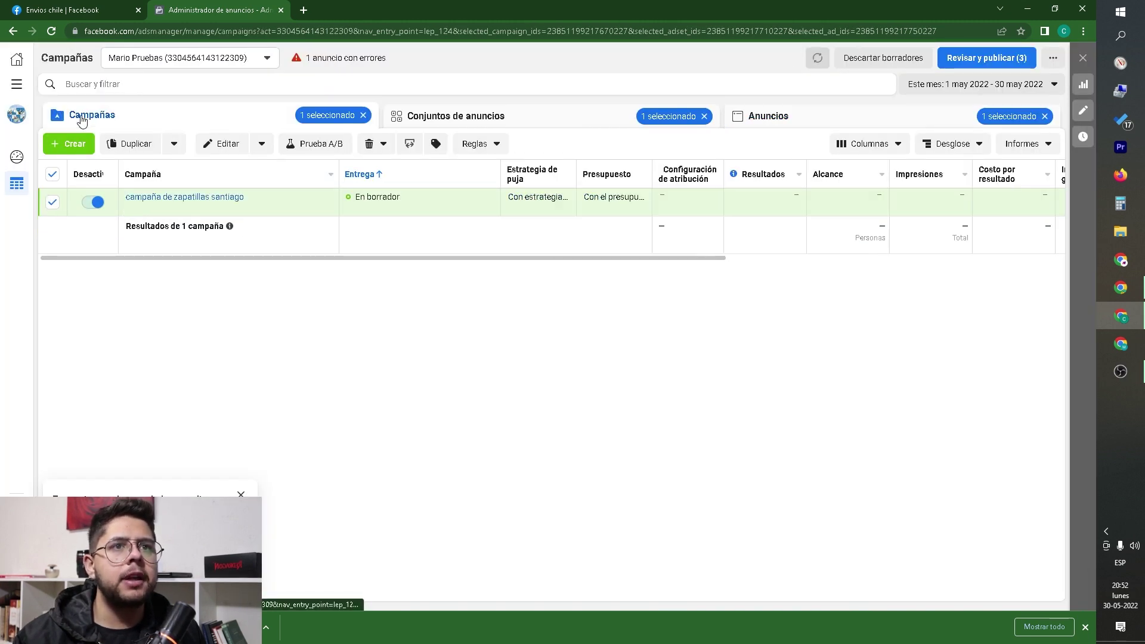
{"action": "left_click_drag", "start_coordinate": [403, 198], "coordinate": [352, 197]}
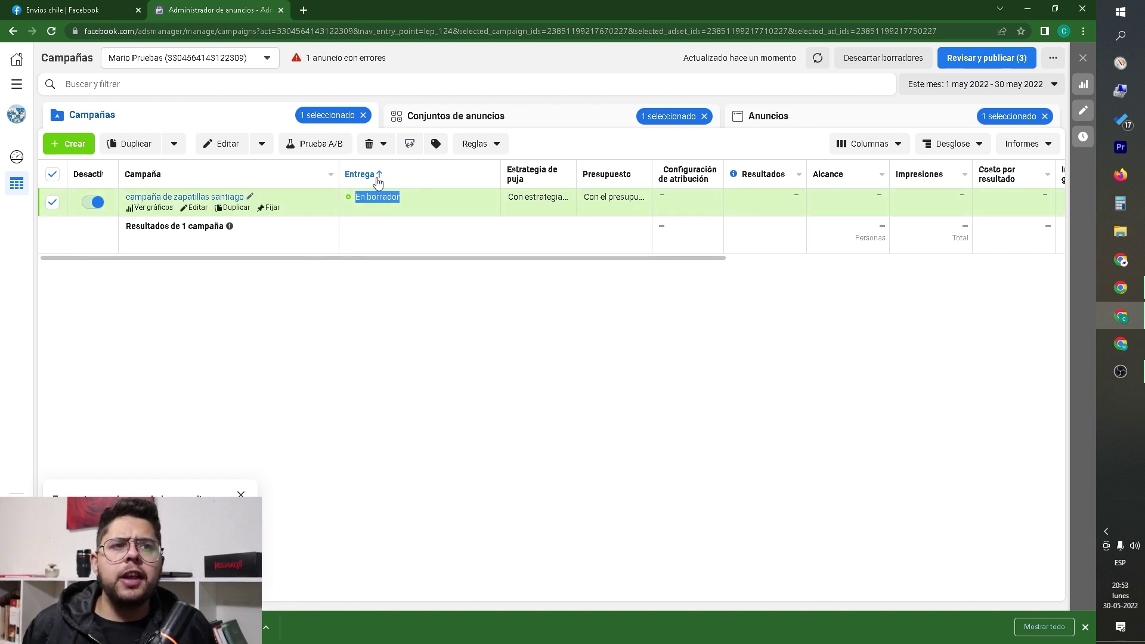
{"action": "left_click", "coordinate": [48, 33]}
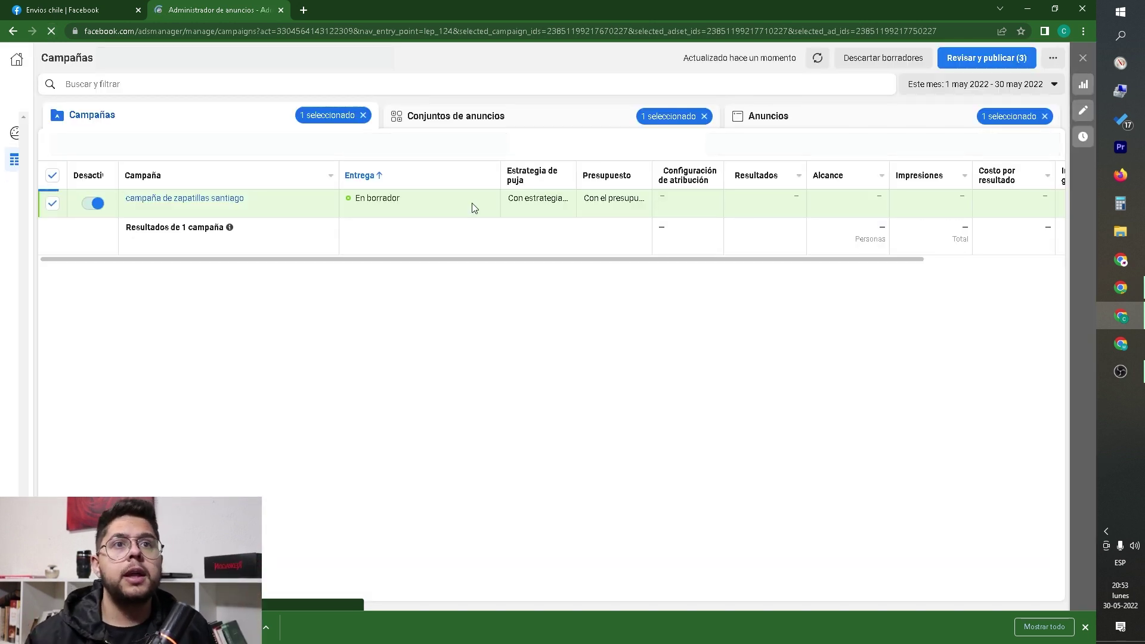
{"action": "left_click_drag", "start_coordinate": [435, 197], "coordinate": [354, 198]}
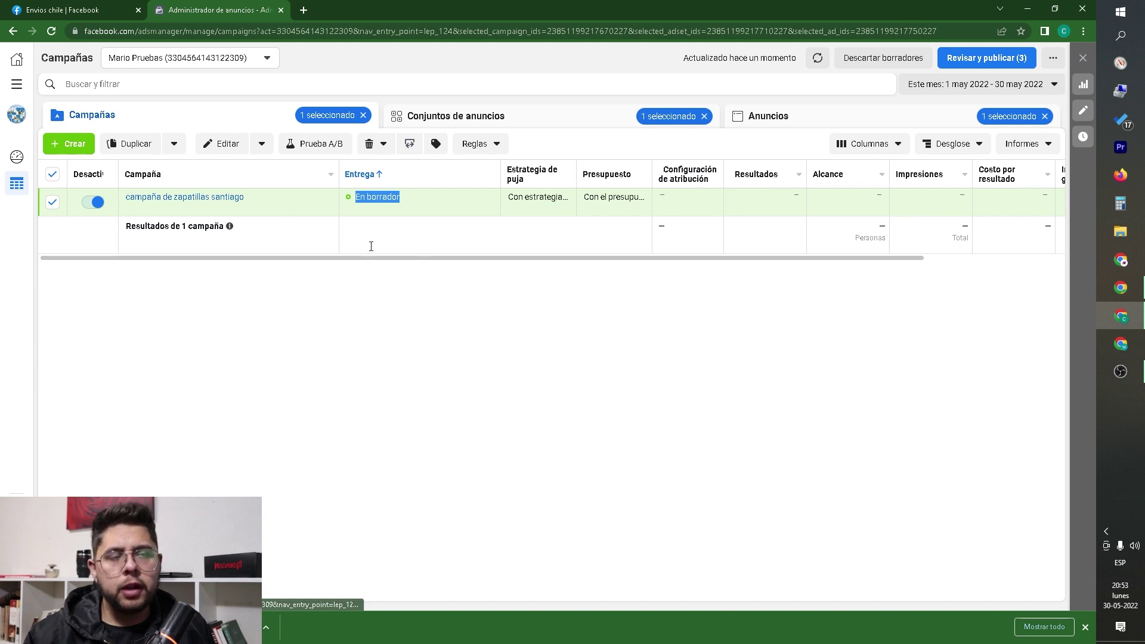
{"action": "left_click", "coordinate": [450, 115]}
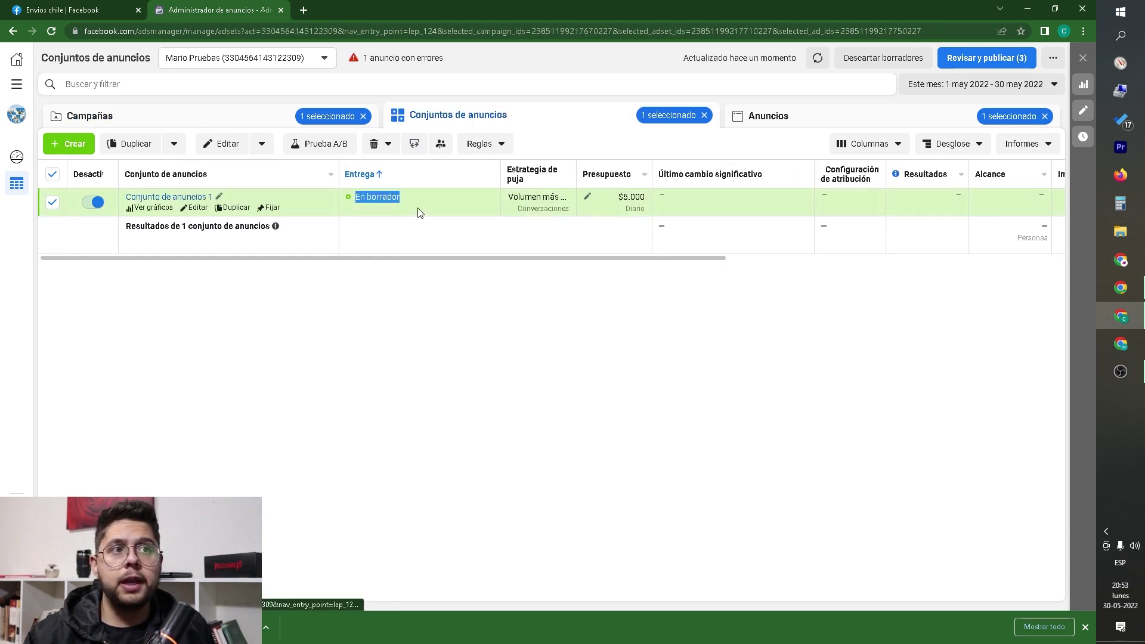
{"action": "left_click", "coordinate": [746, 116]}
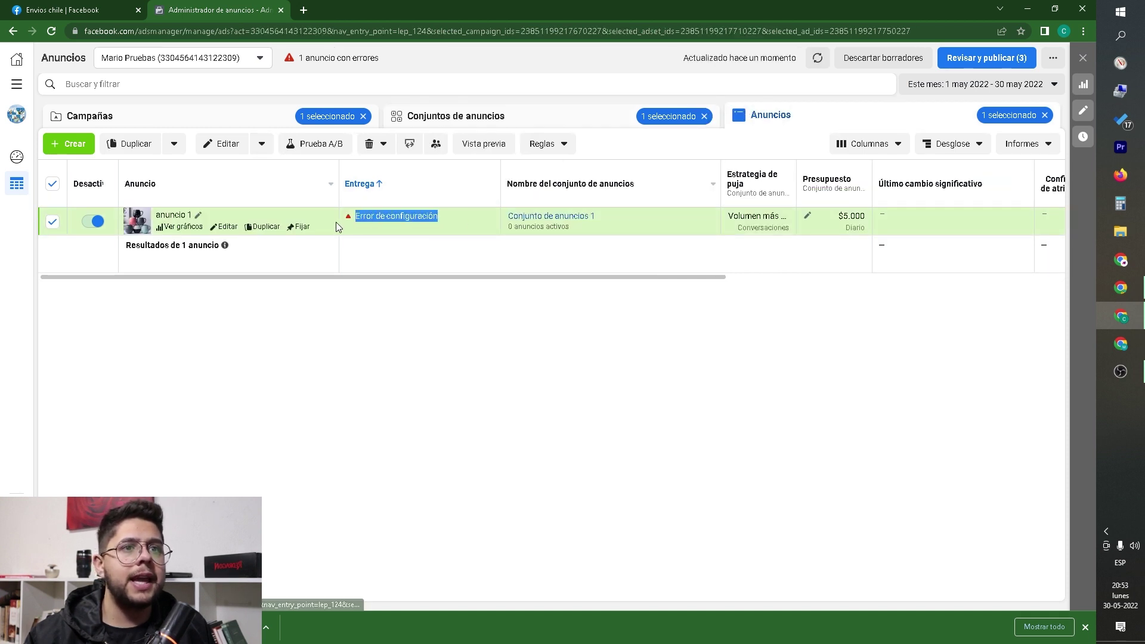
- Examine the delivery, reach, results, cost per result and amount spent columns for "campaña de zapatillas santiago"
{"action": "left_click", "coordinate": [215, 120]}
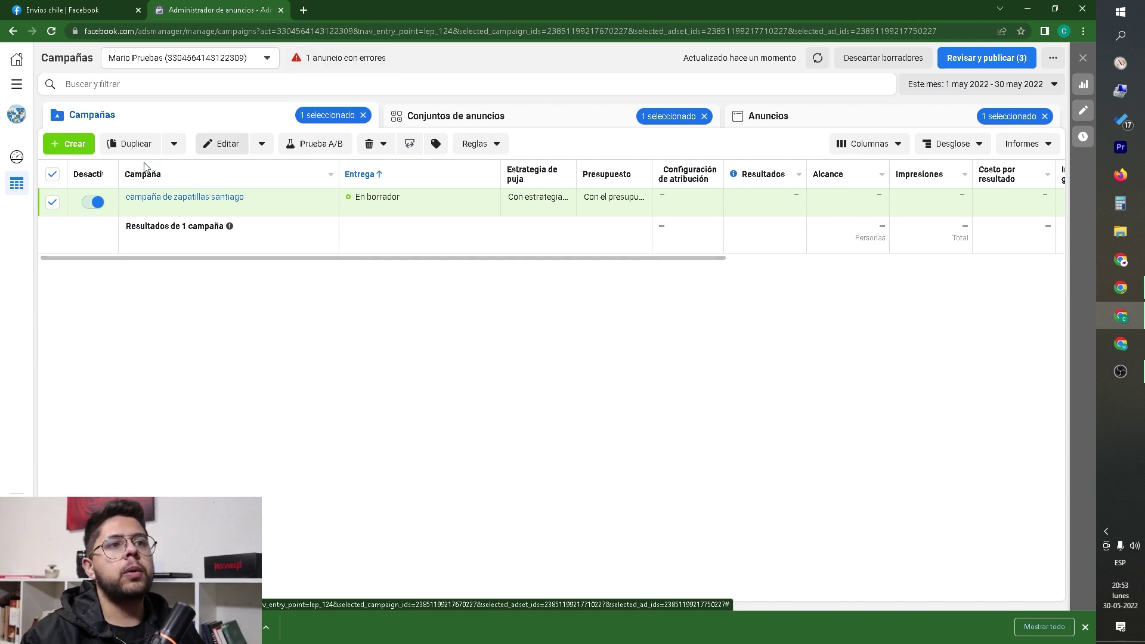
{"action": "mouse_move", "coordinate": [121, 208]}
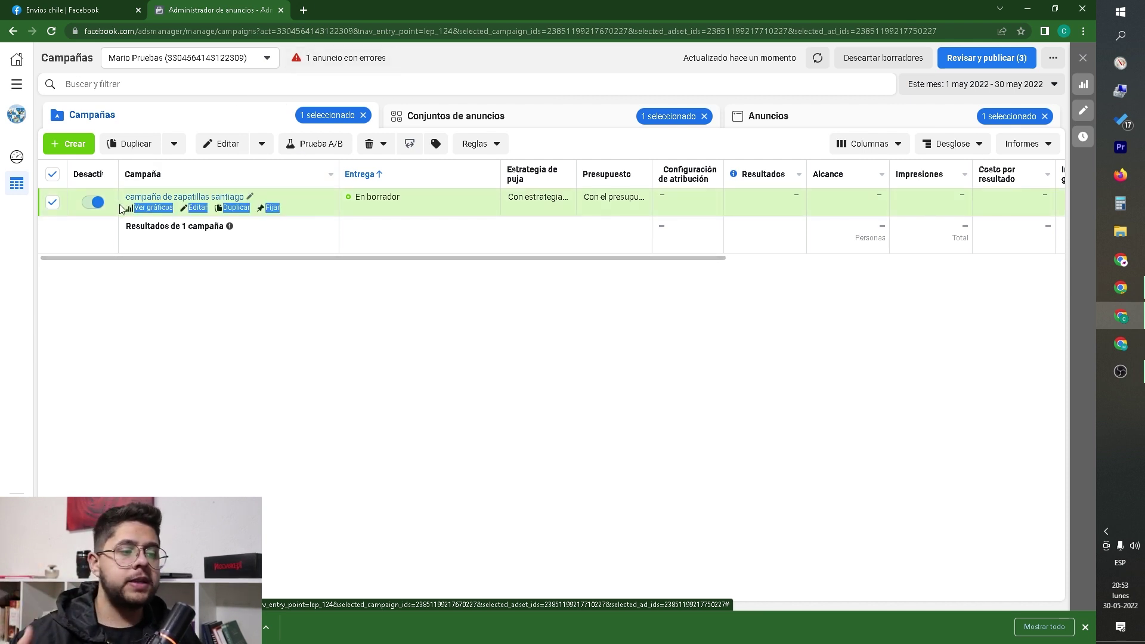
{"action": "left_click_drag", "start_coordinate": [410, 199], "coordinate": [365, 198]}
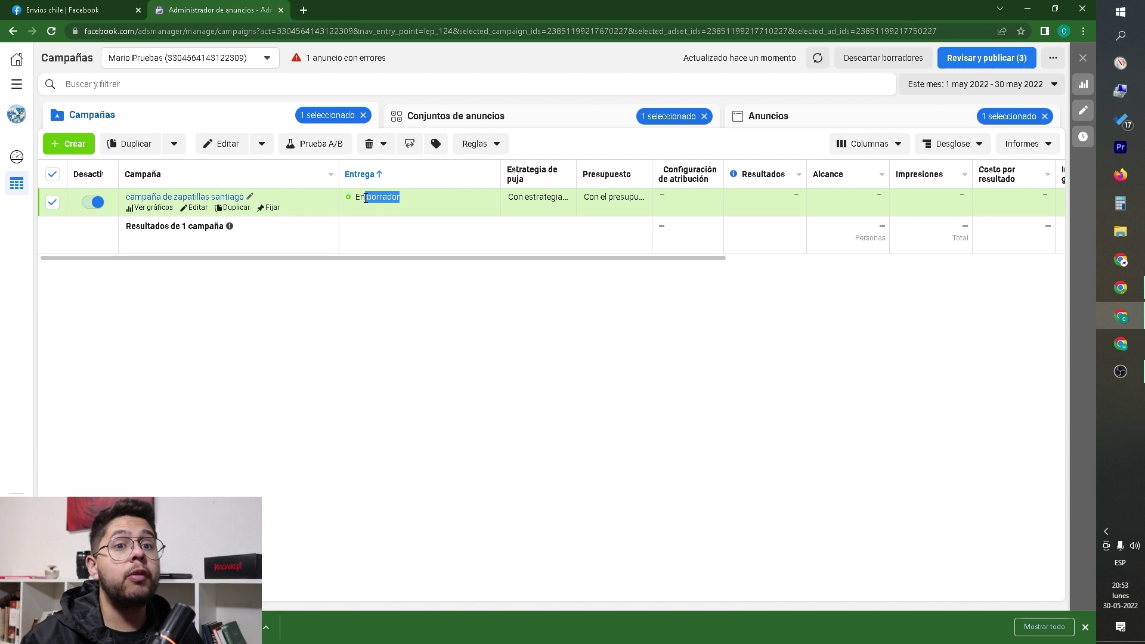
{"action": "left_click_drag", "start_coordinate": [457, 260], "coordinate": [619, 269]}
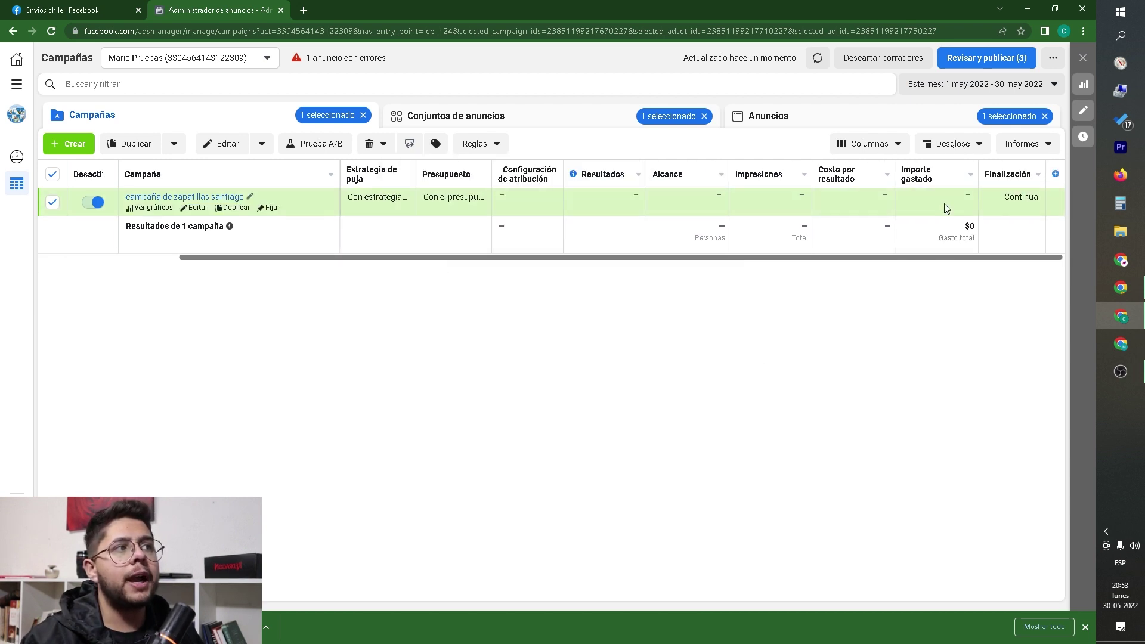
{"action": "mouse_move", "coordinate": [858, 197]}
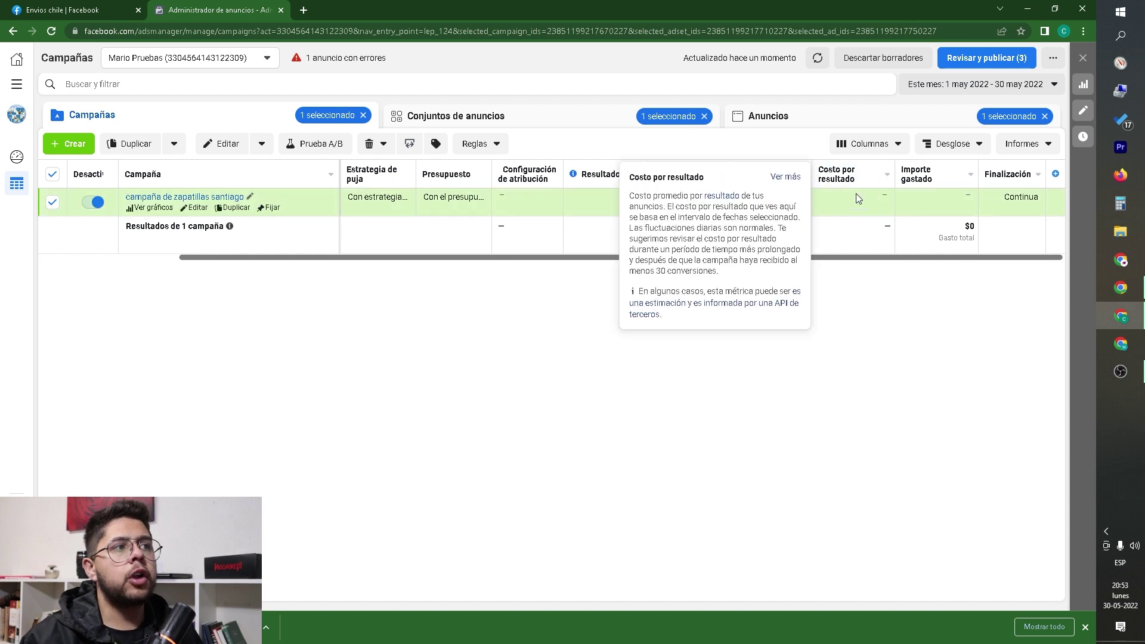
{"action": "mouse_move", "coordinate": [686, 196]}
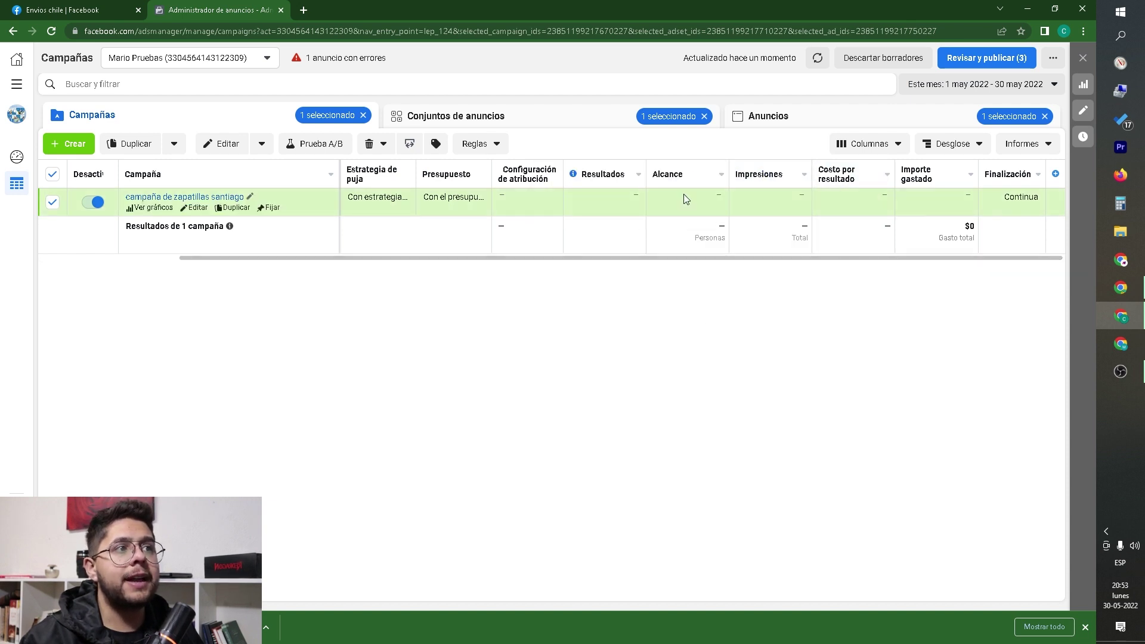
{"action": "mouse_move", "coordinate": [573, 206]}
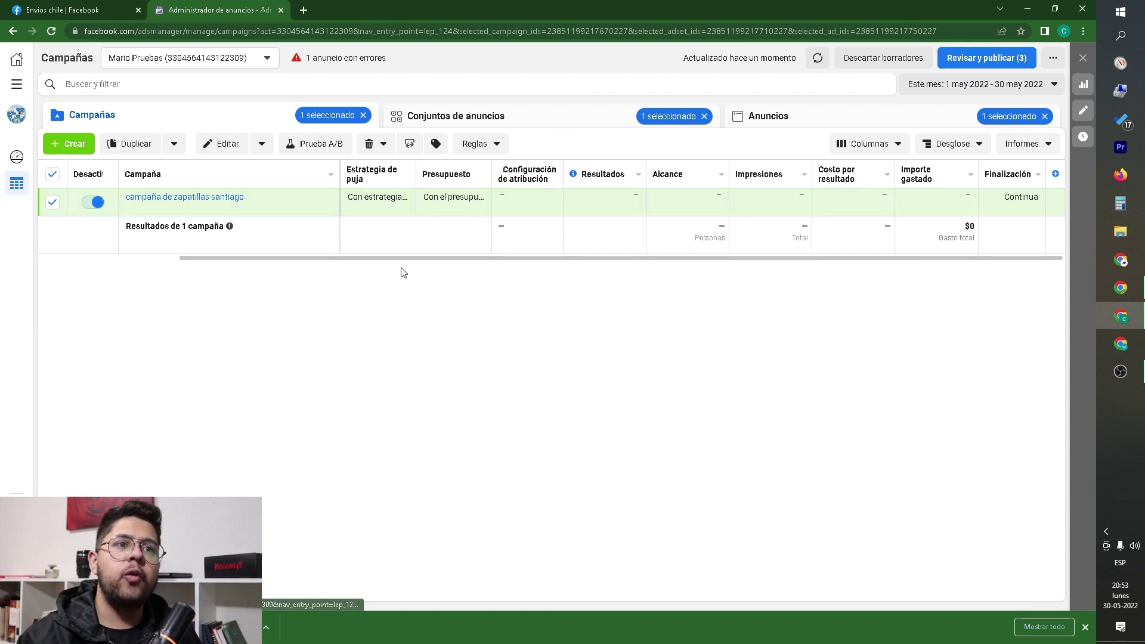
{"action": "left_click_drag", "start_coordinate": [404, 259], "coordinate": [169, 248]}
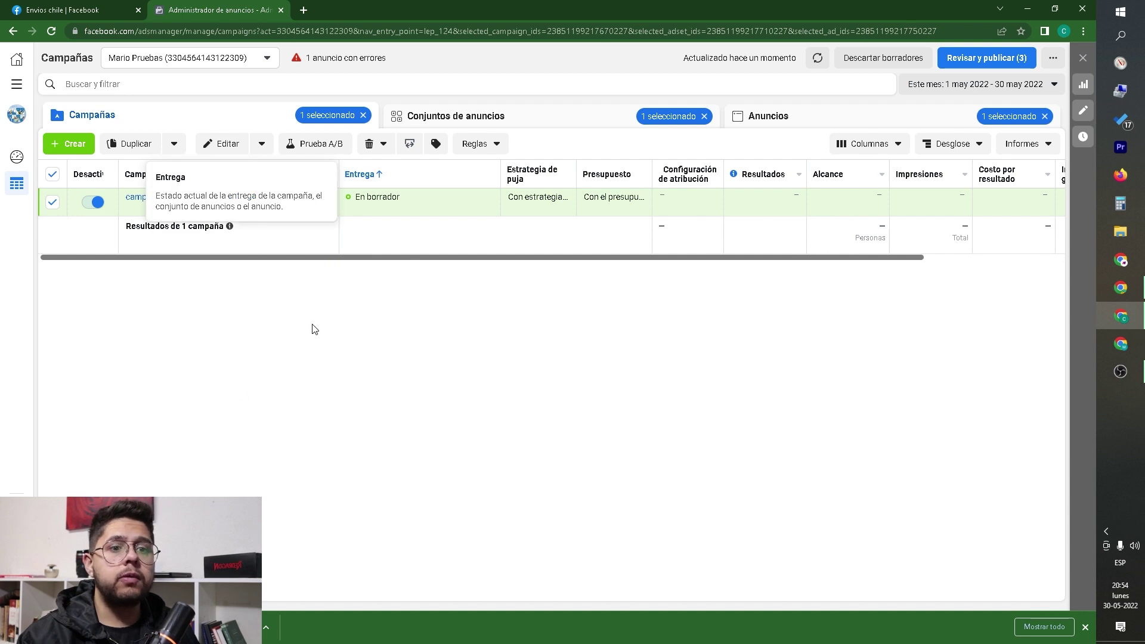
{"action": "left_click", "coordinate": [1086, 627]}
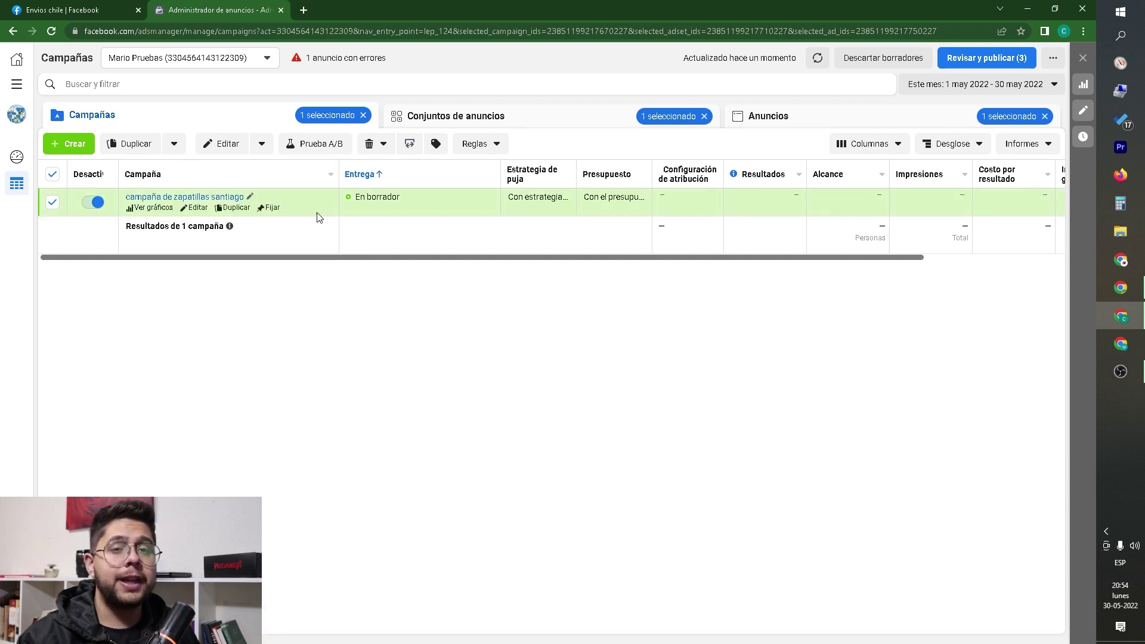
- Open Facebook in a new browser tab and go to the managed page Envios chile
{"action": "left_click", "coordinate": [74, 8]}
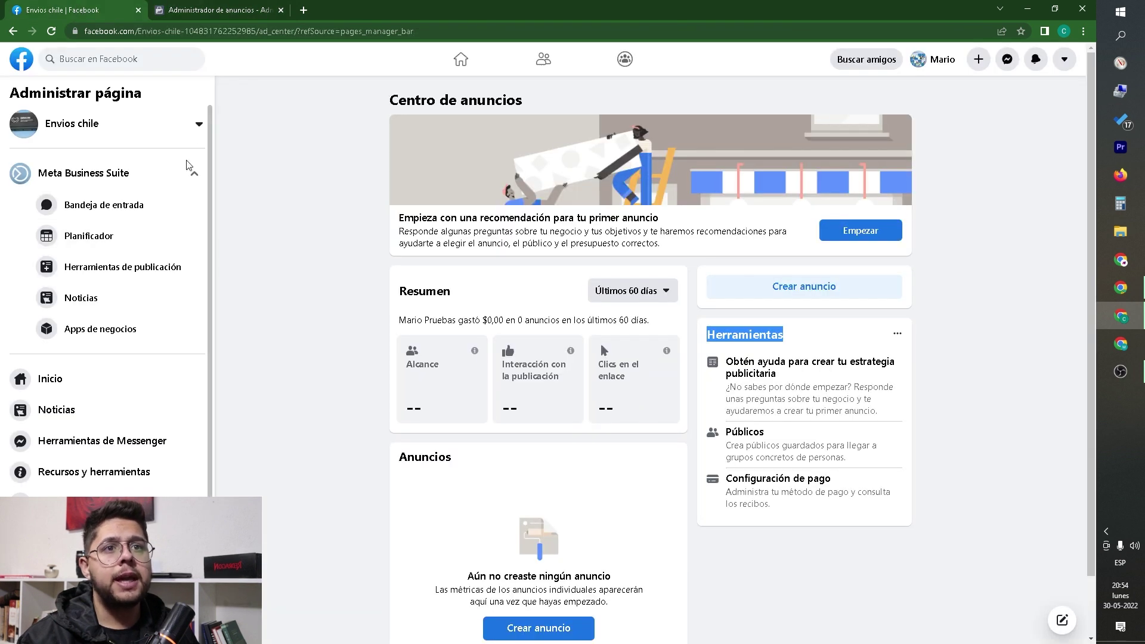
{"action": "left_click", "coordinate": [189, 168]}
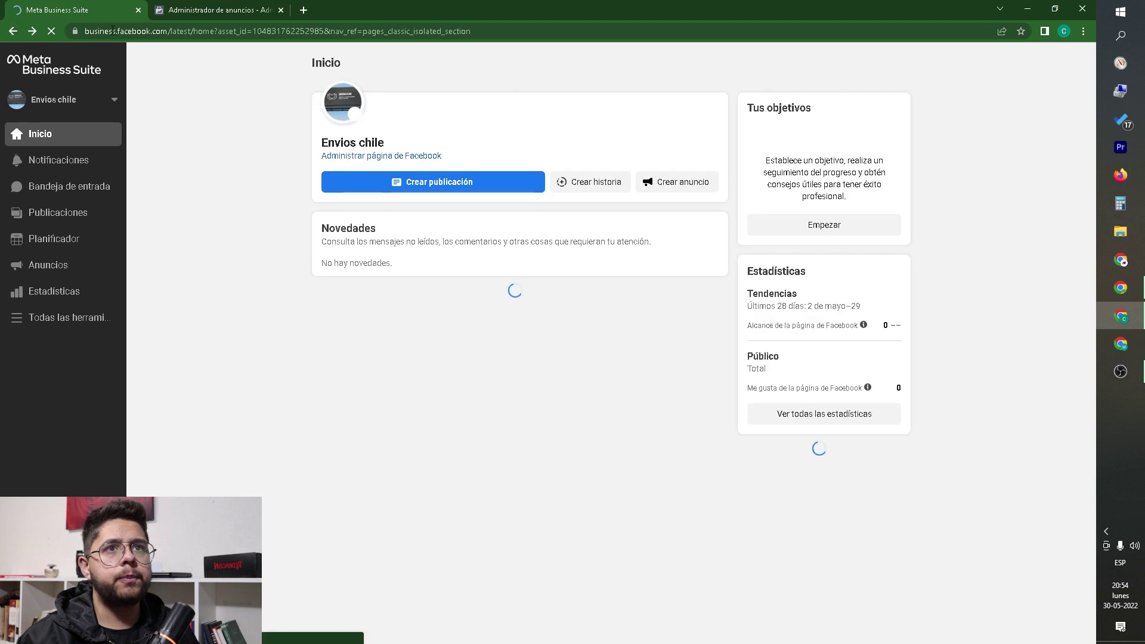
{"action": "left_click", "coordinate": [304, 10]}
{"action": "type", "text": "face"}
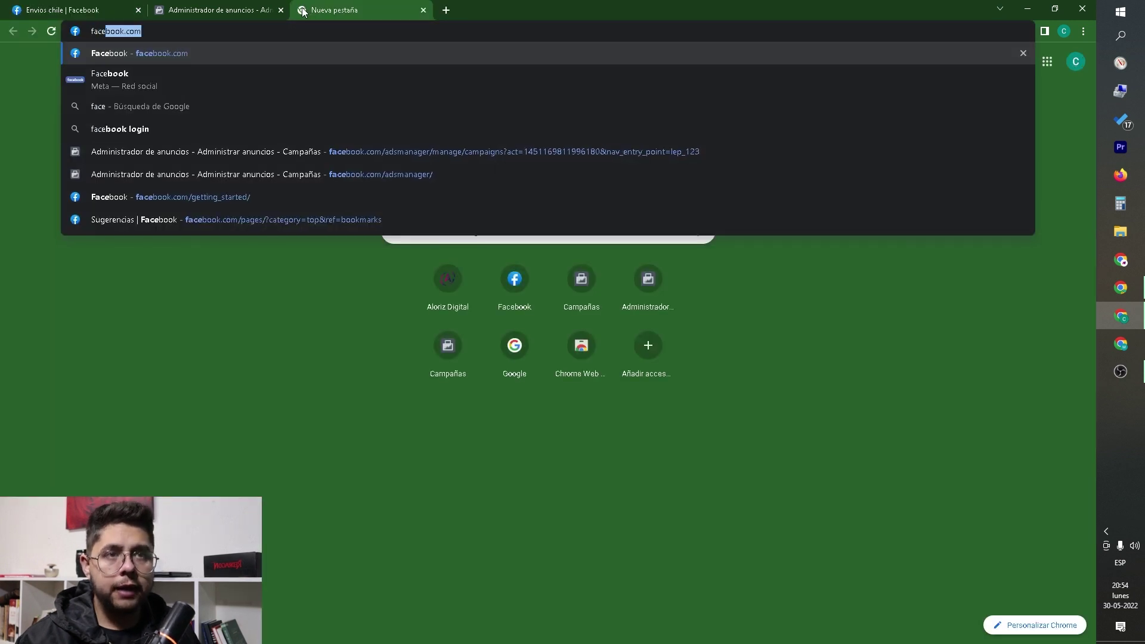
{"action": "left_click", "coordinate": [252, 55]}
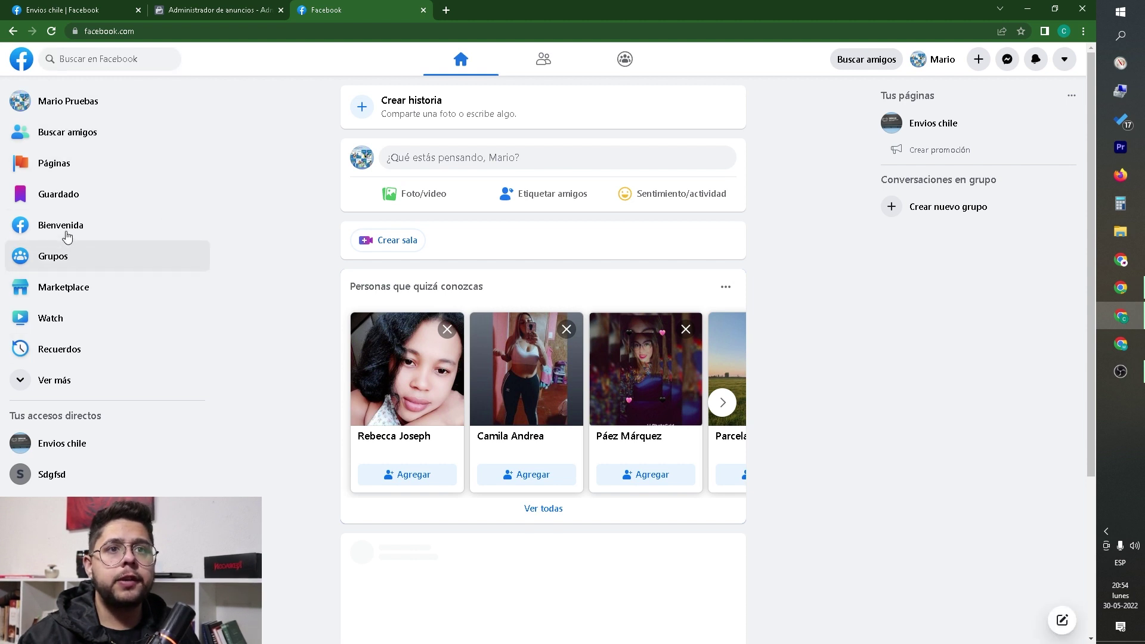
{"action": "left_click", "coordinate": [70, 166]}
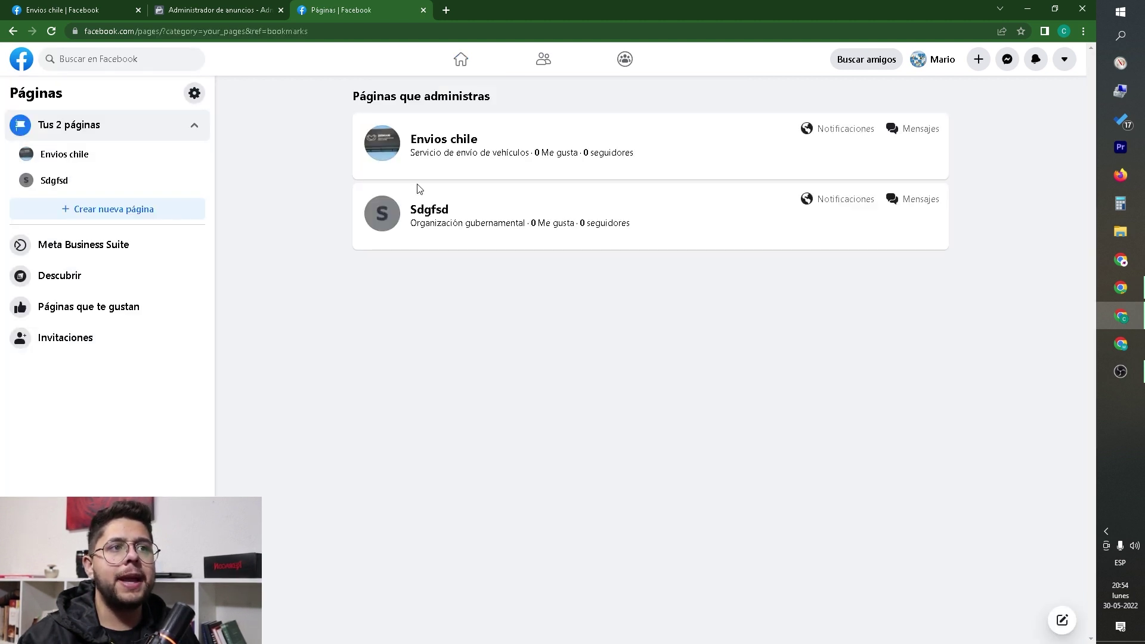
{"action": "left_click", "coordinate": [450, 143]}
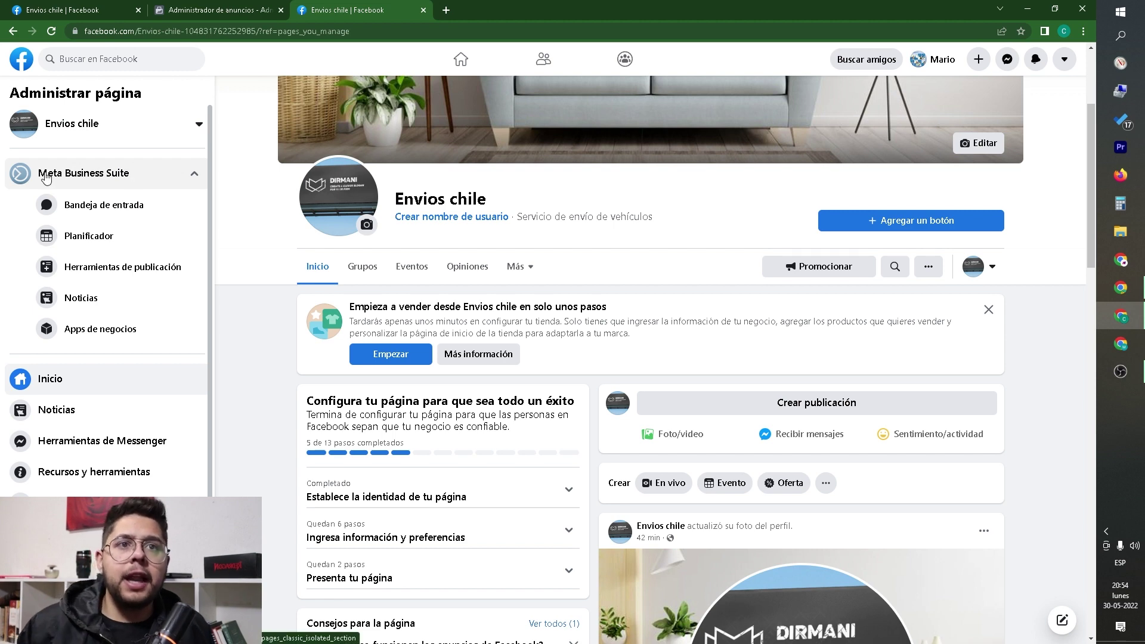
- Open Meta Business Suite for the Envios chile page and dismiss both notification requests
{"action": "left_click", "coordinate": [45, 177]}
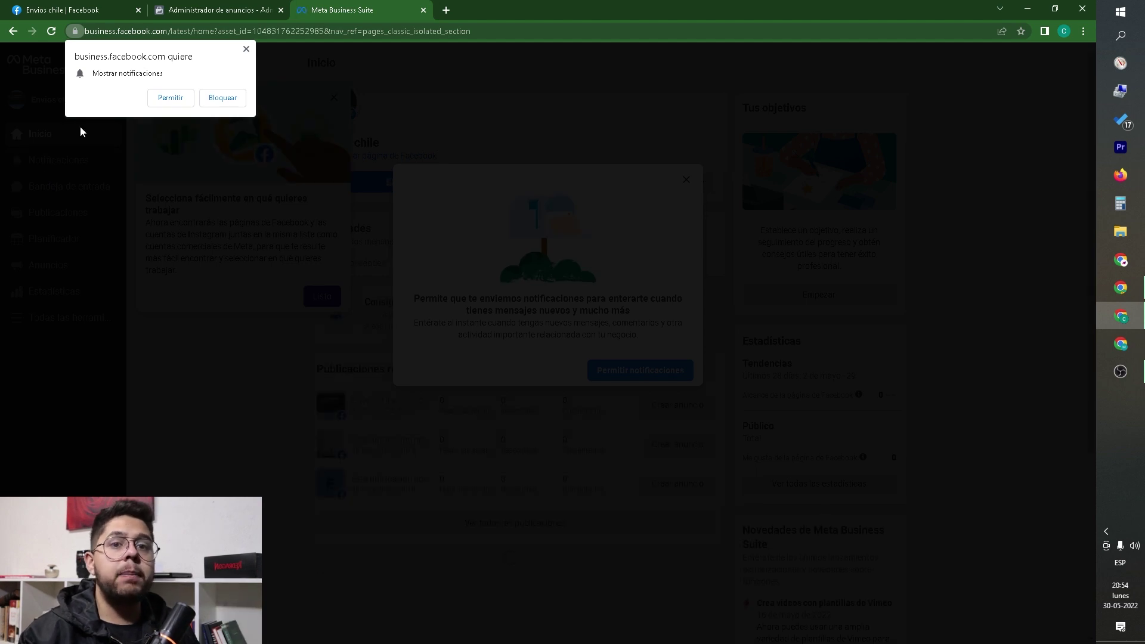
{"action": "left_click", "coordinate": [245, 48]}
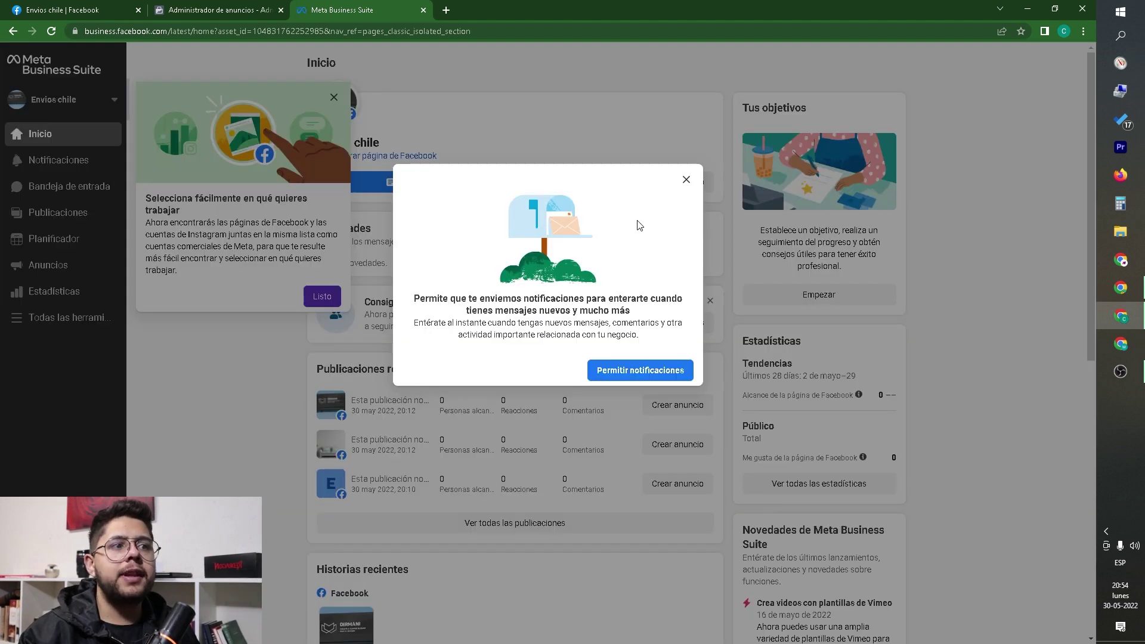
{"action": "left_click", "coordinate": [686, 180]}
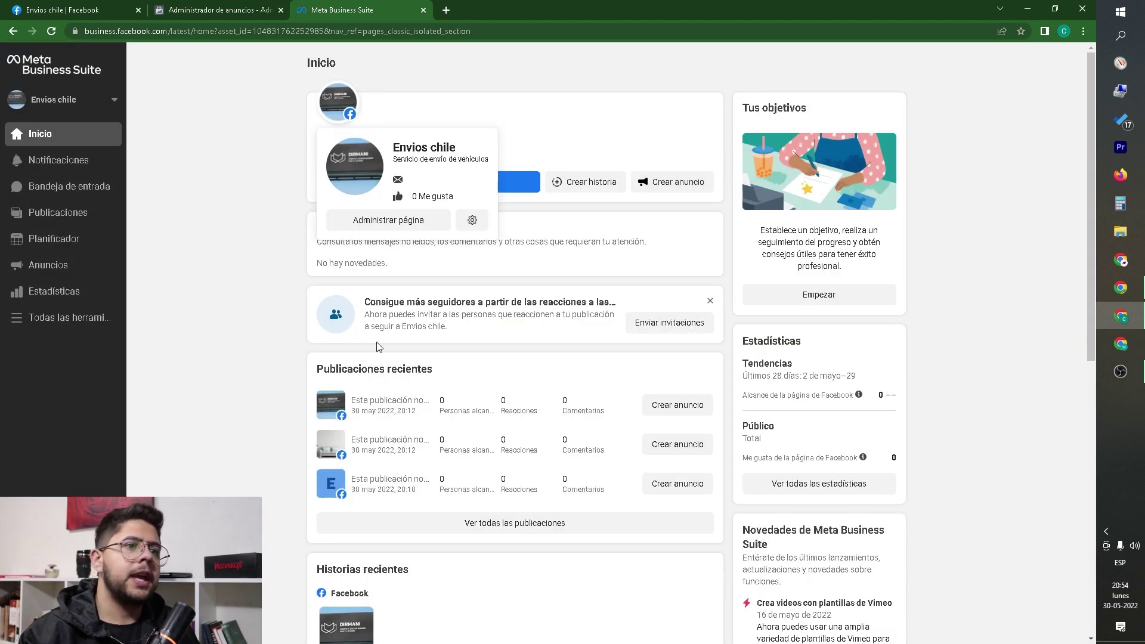
- Look through the page's inbox, comparing the Todos los mensajes, Messenger and Instagram Direct views
{"action": "left_click", "coordinate": [70, 187]}
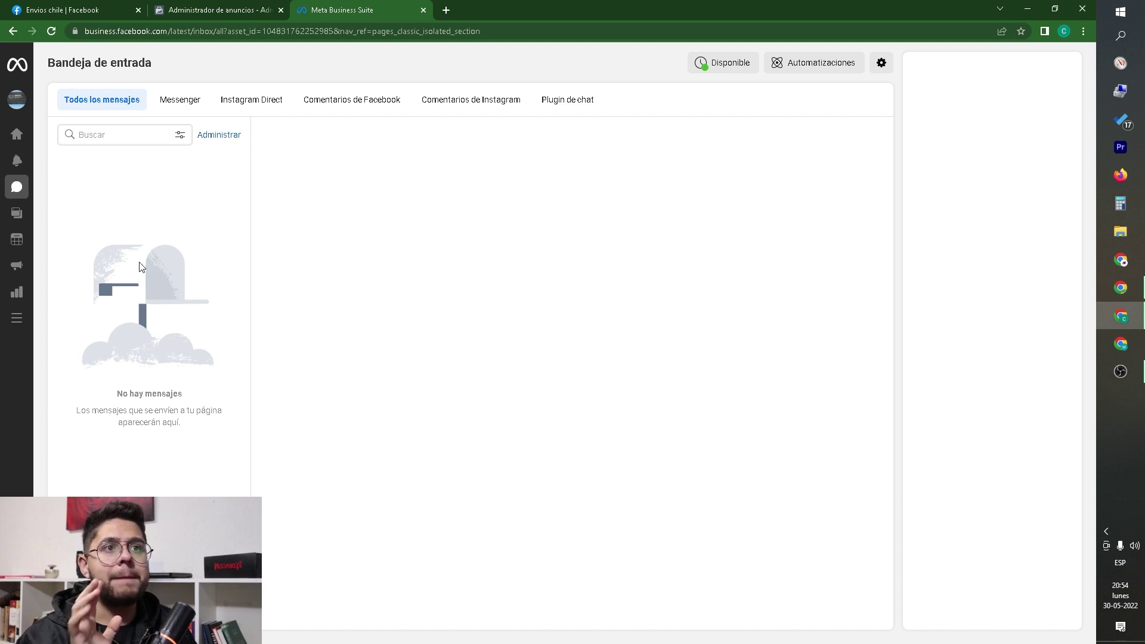
{"action": "left_click", "coordinate": [243, 107]}
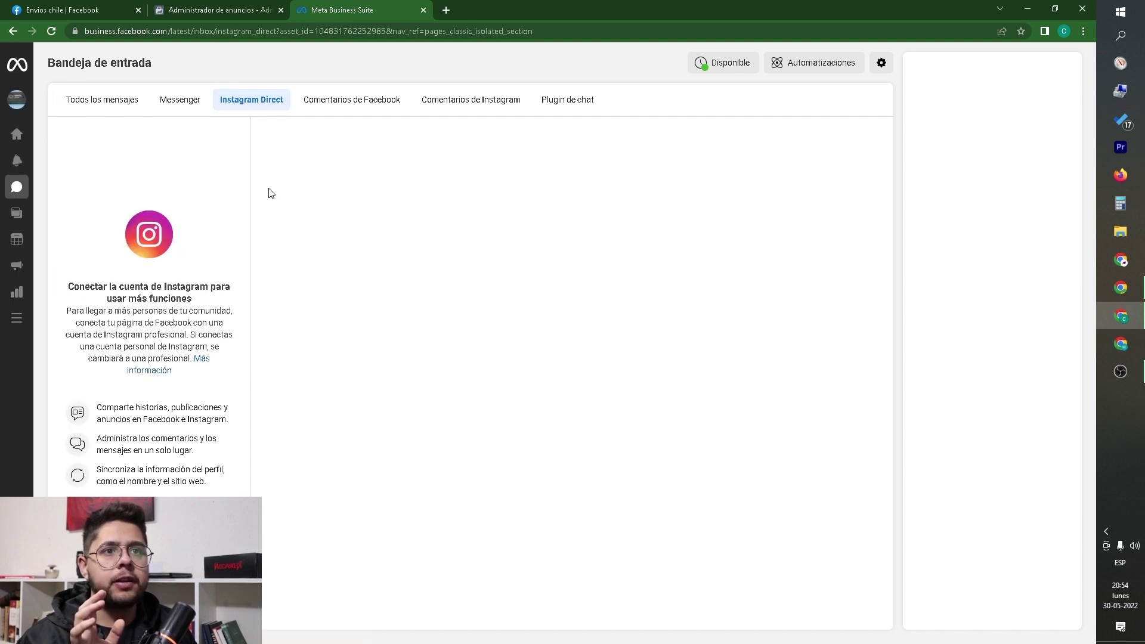
{"action": "left_click", "coordinate": [112, 102]}
{"action": "left_click", "coordinate": [231, 102]}
{"action": "left_click", "coordinate": [190, 105]}
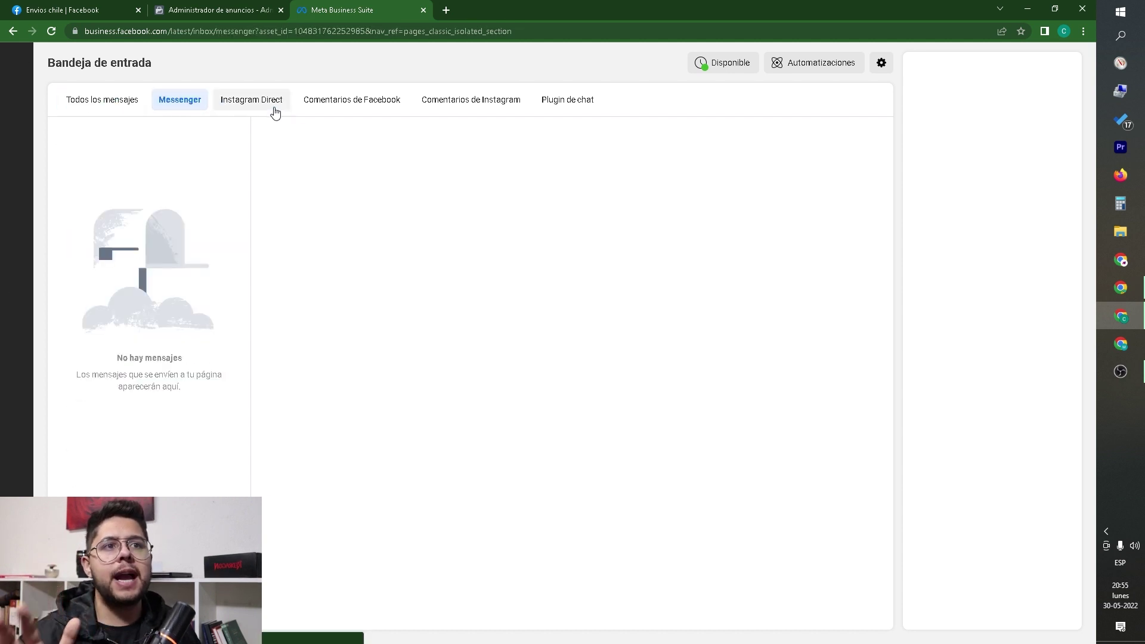
{"action": "left_click", "coordinate": [265, 106]}
{"action": "left_click", "coordinate": [128, 104]}
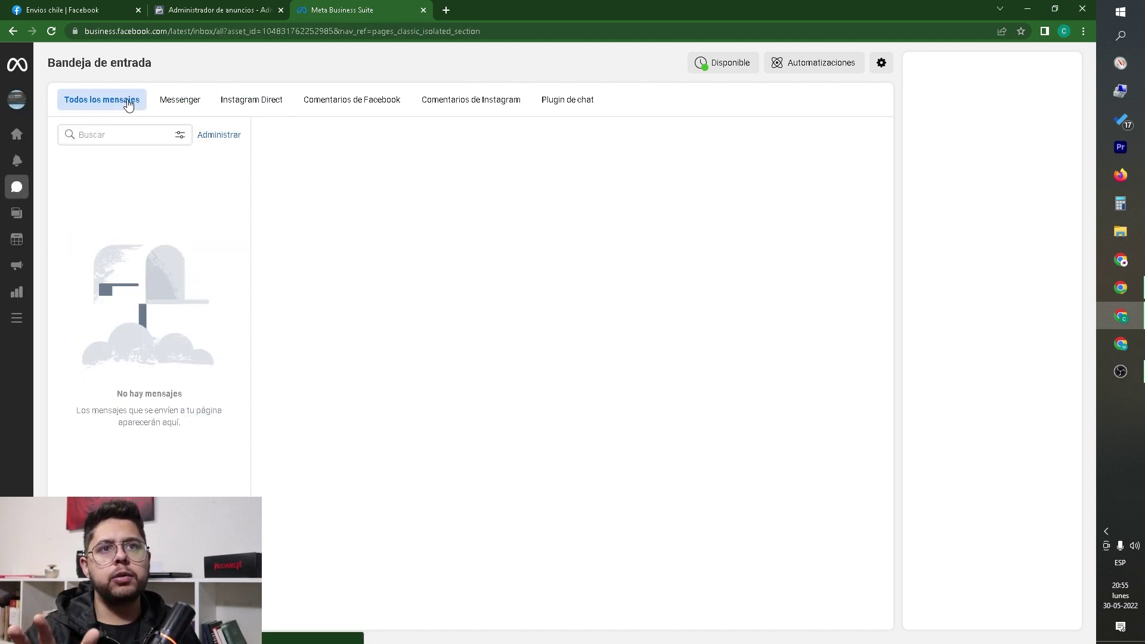
- Start a new post for Envios chile from the Meta Business Suite home page and dismiss the ideal times tip
{"action": "left_click", "coordinate": [15, 133]}
{"action": "left_click", "coordinate": [686, 180]}
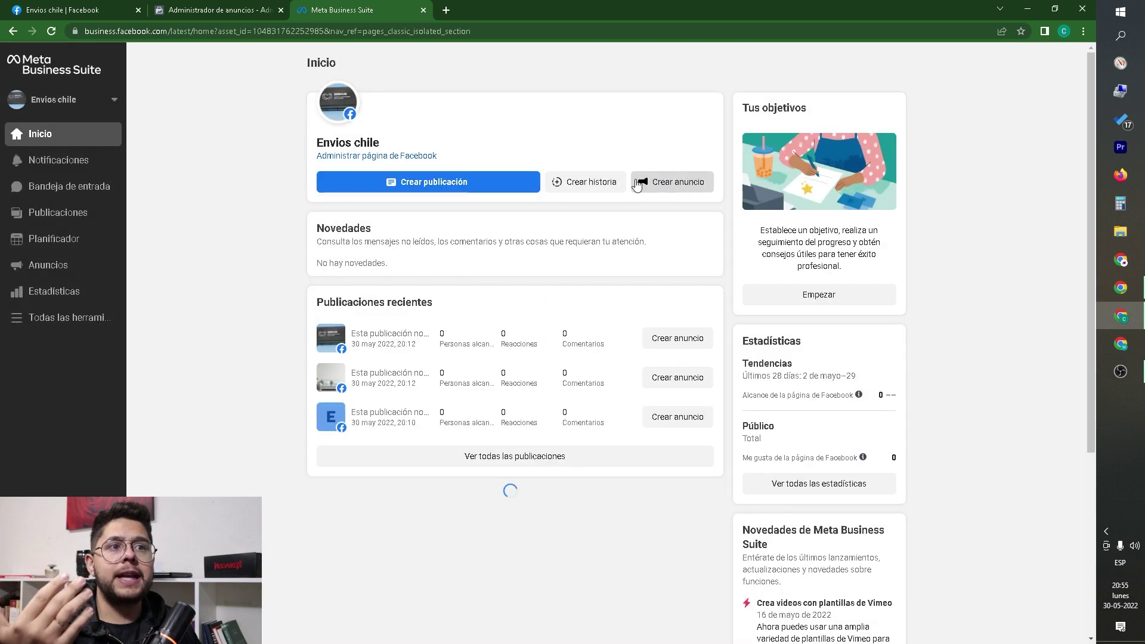
{"action": "left_click", "coordinate": [471, 186]}
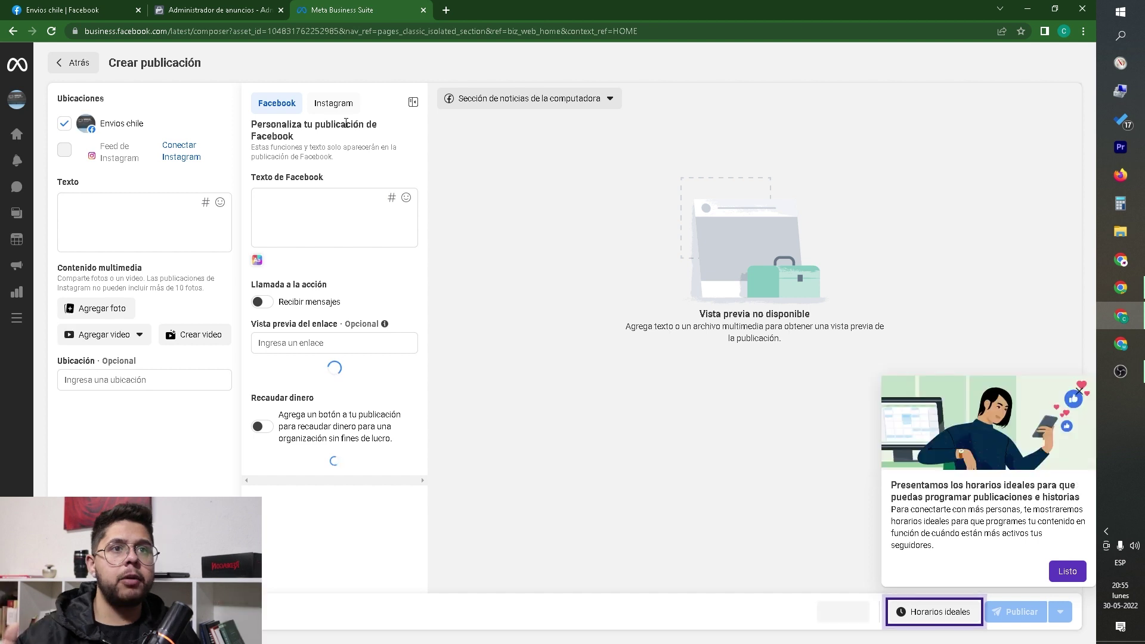
{"action": "left_click", "coordinate": [1081, 392]}
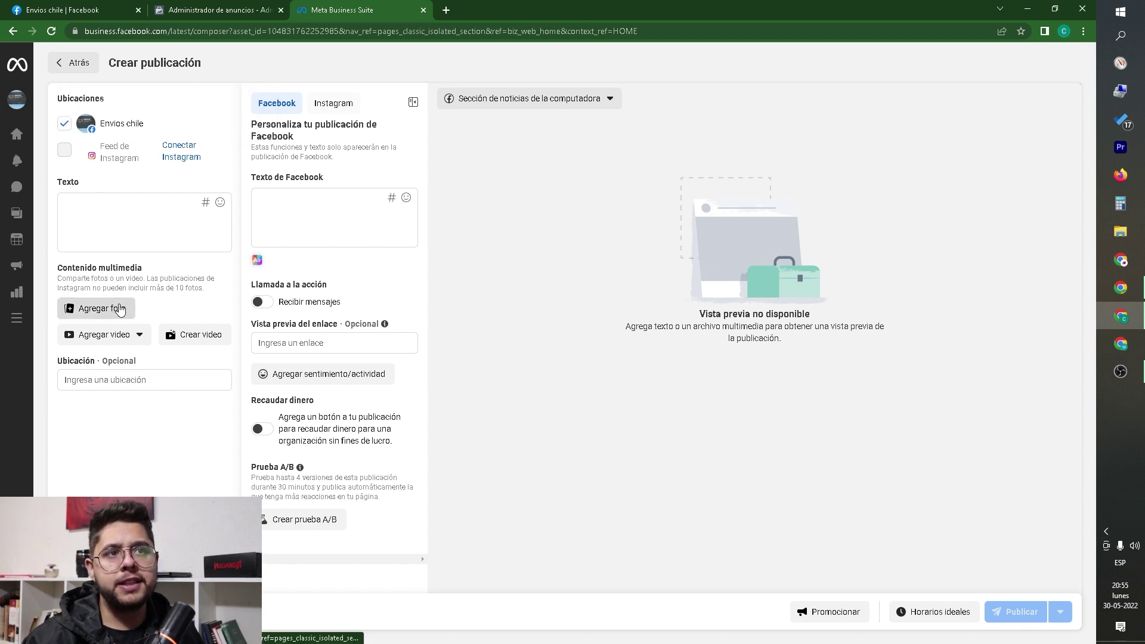
- Add the photo of three filled coffee mugs from Descargas to the post and enter "tacitas" as its text
{"action": "left_click", "coordinate": [94, 317]}
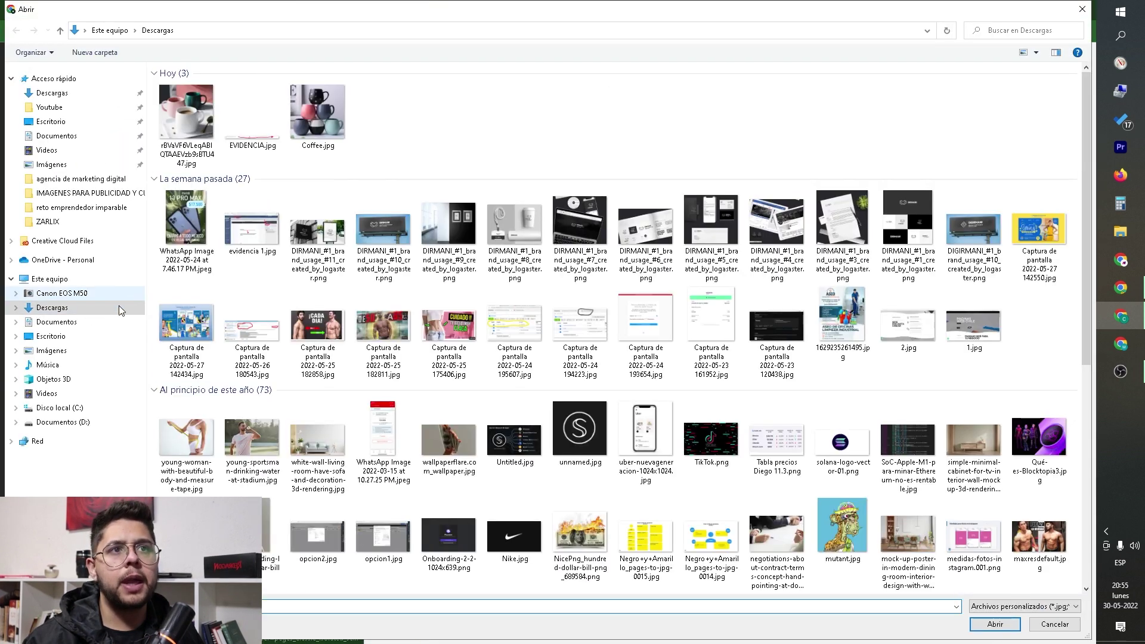
{"action": "left_click", "coordinate": [210, 109]}
{"action": "left_click", "coordinate": [997, 626]}
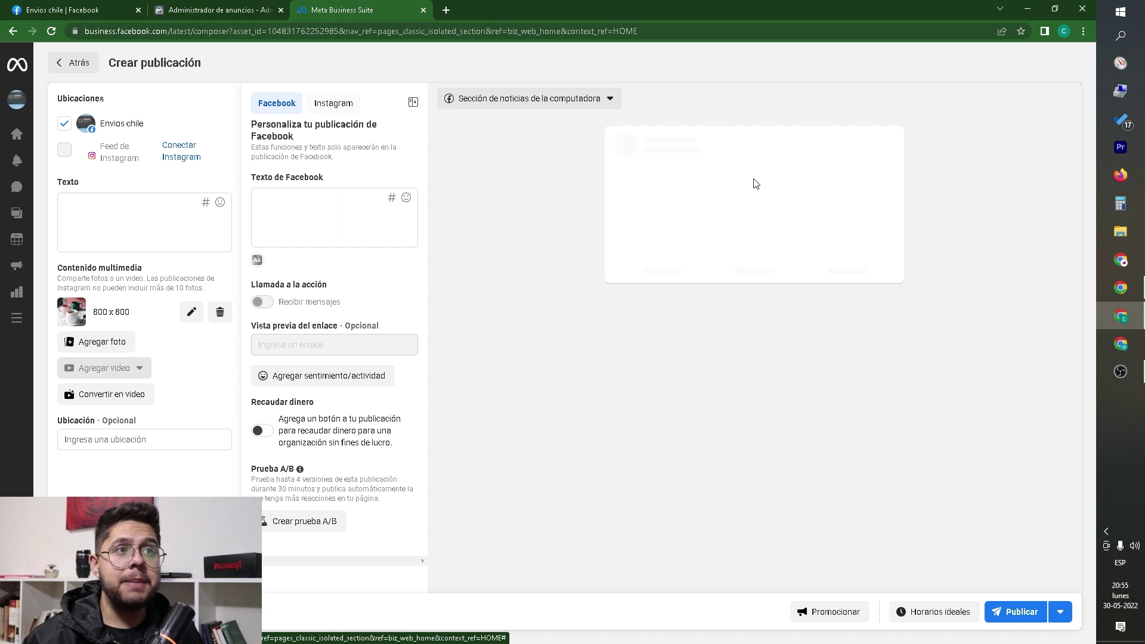
{"action": "left_click", "coordinate": [124, 215]}
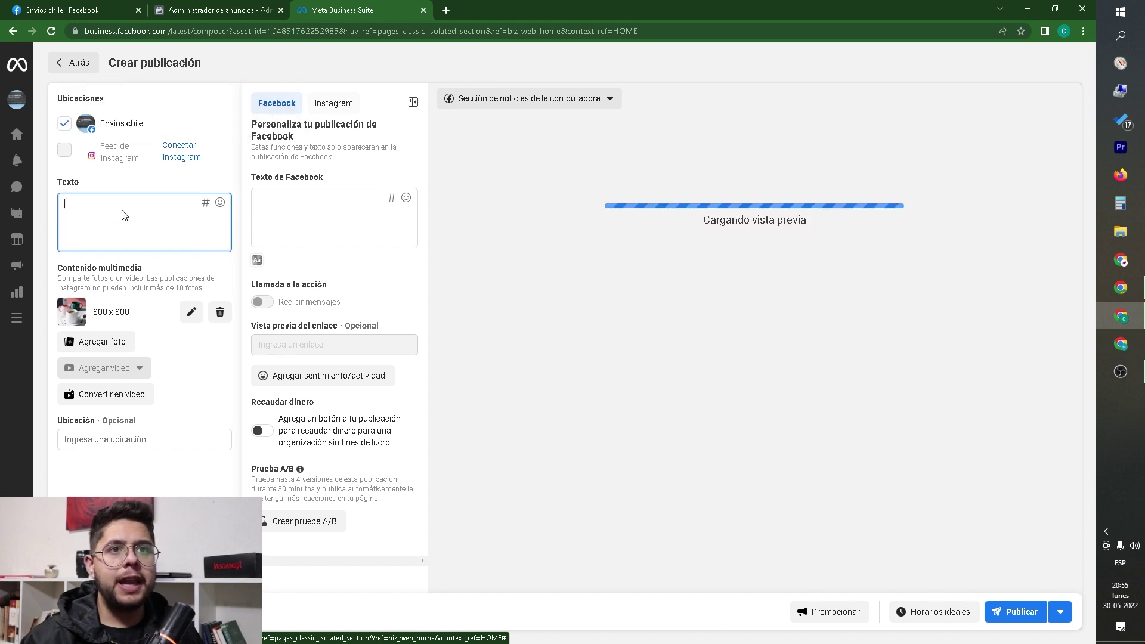
{"action": "type", "text": "tac"}
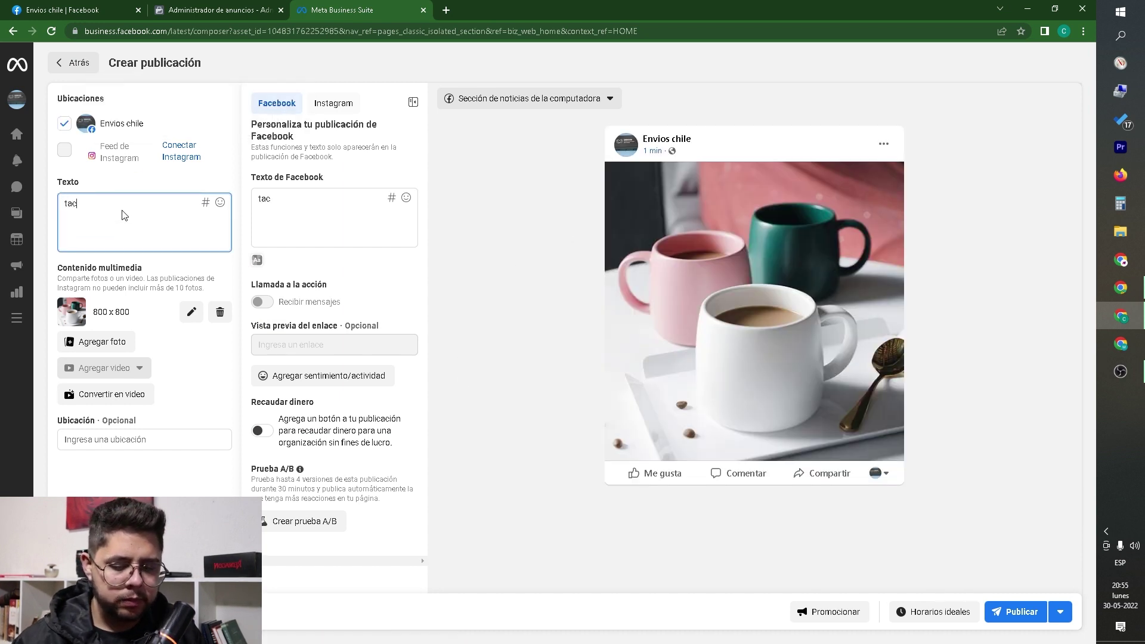
{"action": "type", "text": "itas"}
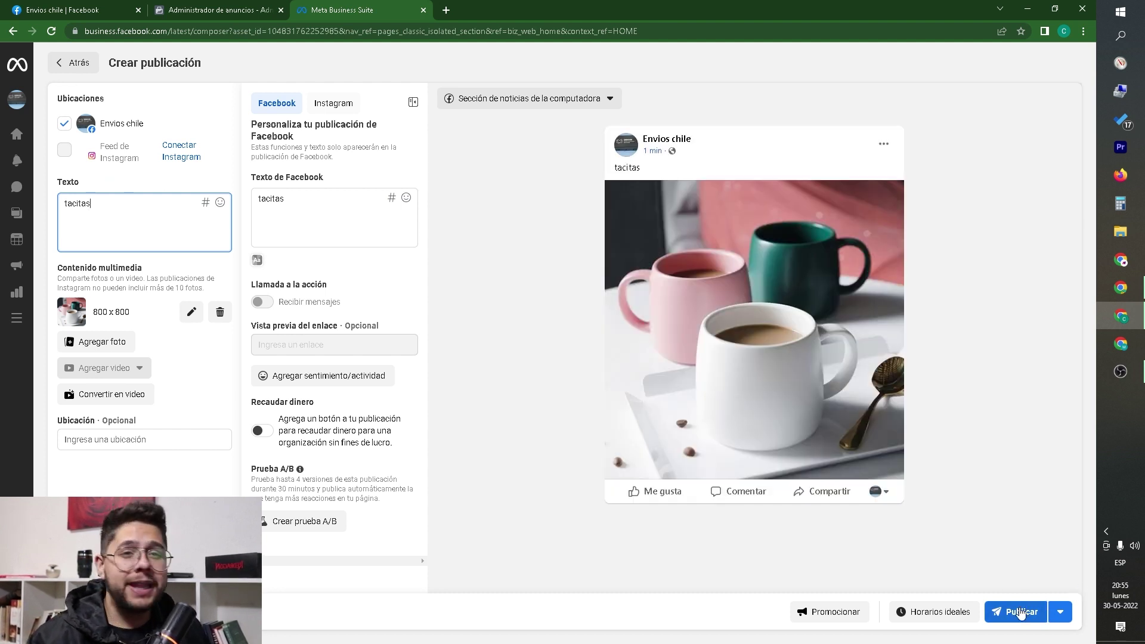
- Schedule the tacitas post for 31 May 2022 at 22:16
{"action": "left_click", "coordinate": [1061, 612]}
{"action": "left_click", "coordinate": [1050, 591]}
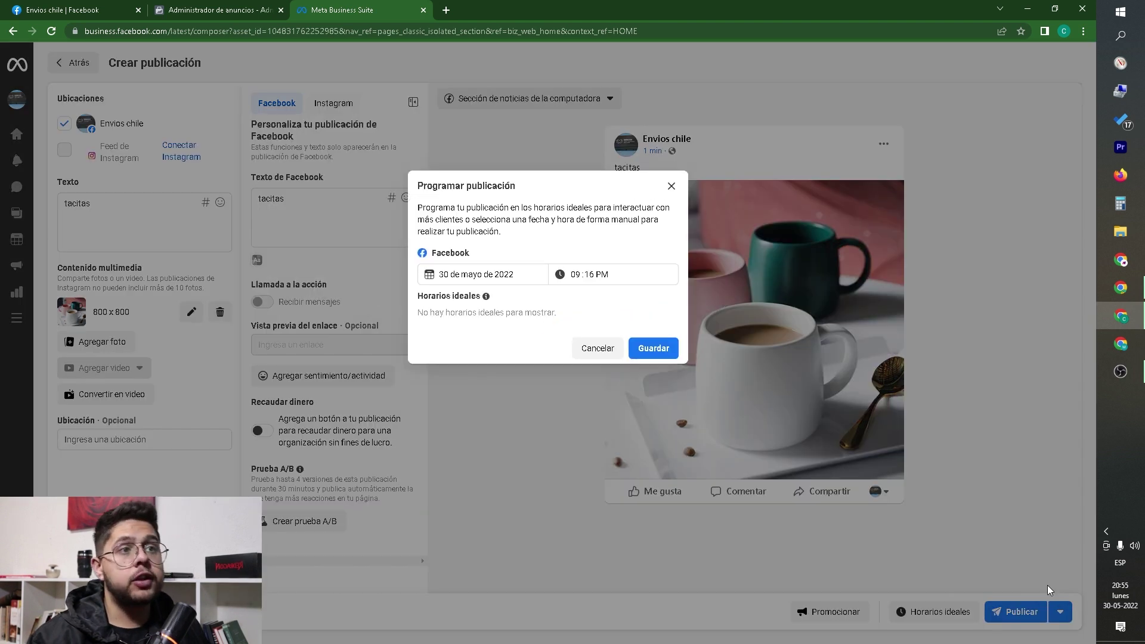
{"action": "left_click", "coordinate": [472, 275]}
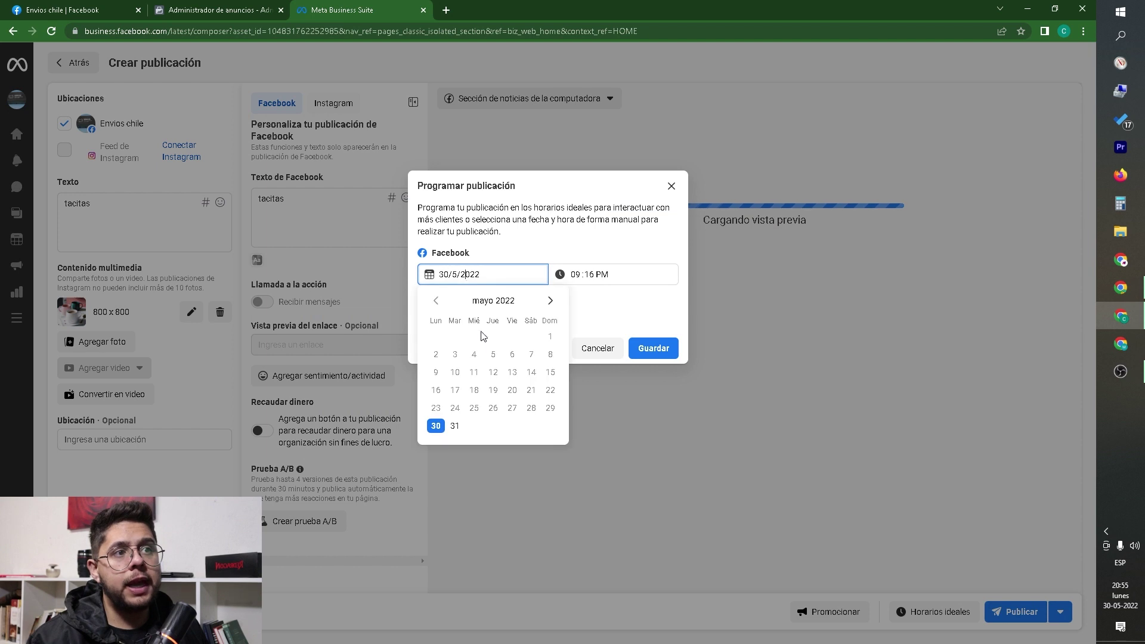
{"action": "left_click", "coordinate": [455, 426]}
{"action": "left_click", "coordinate": [579, 278]}
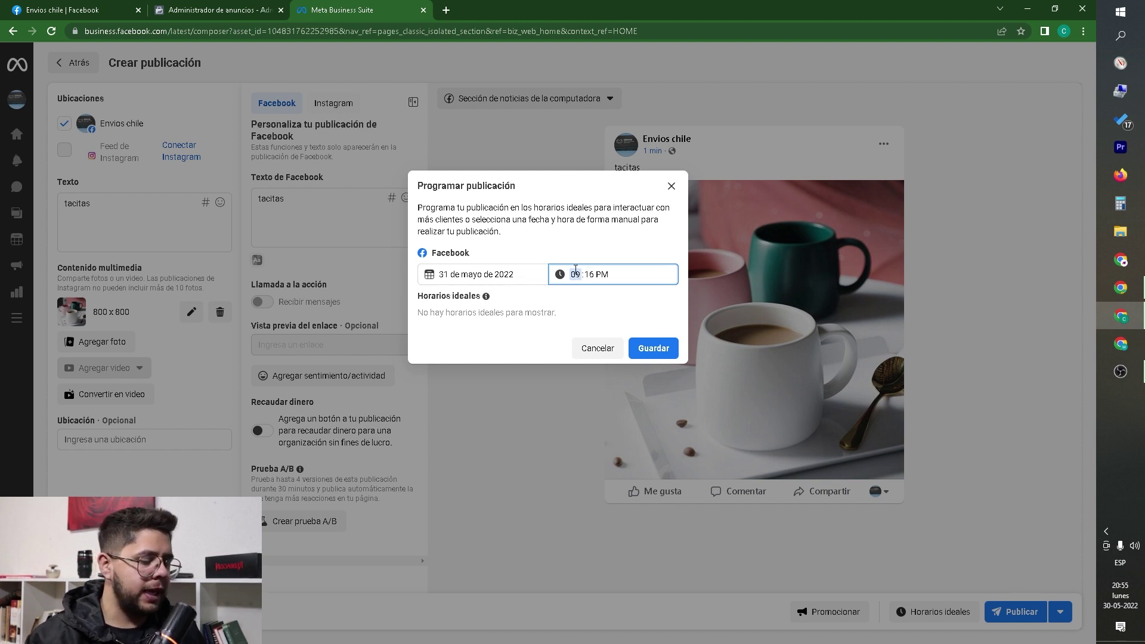
{"action": "left_click", "coordinate": [663, 347]}
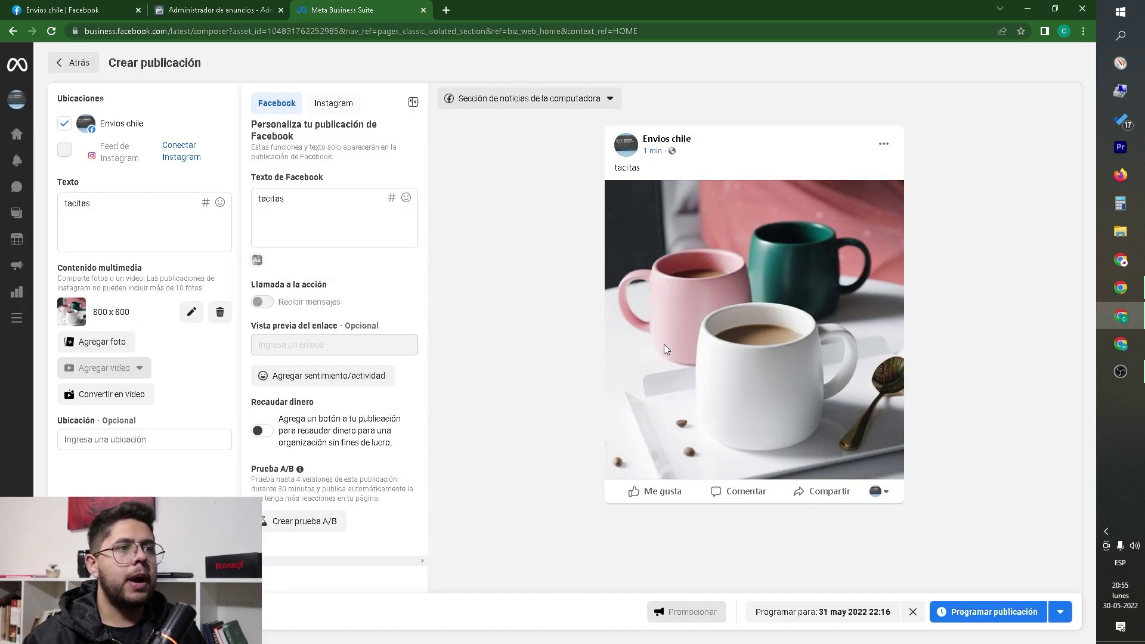
{"action": "left_click", "coordinate": [960, 612]}
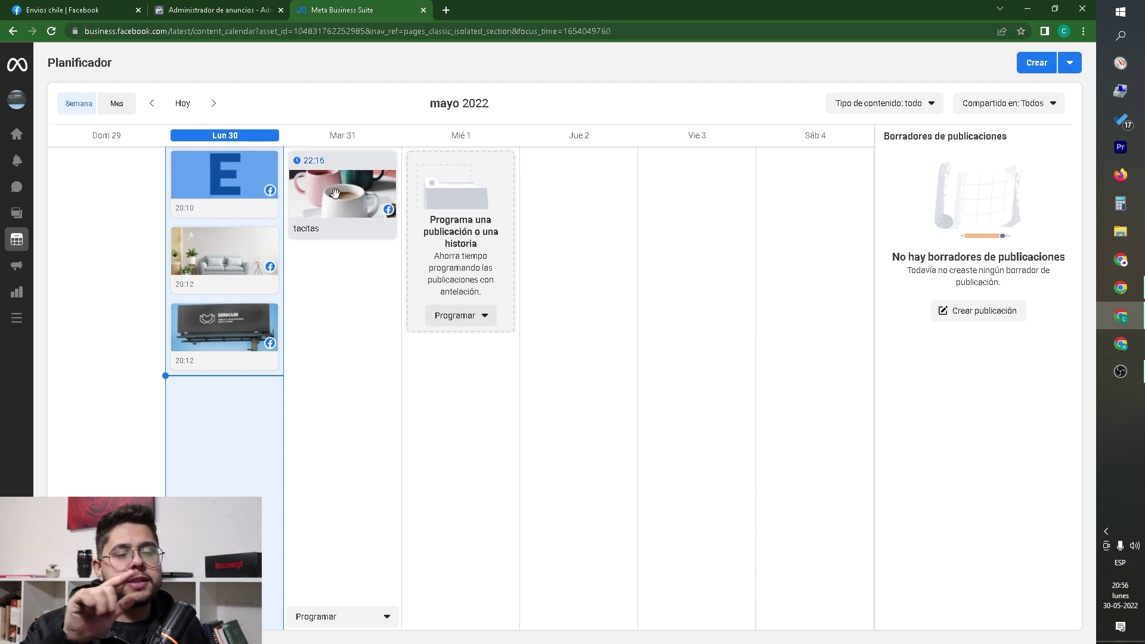
- View the details of the scheduled tacitas post in the Planificador and close them
{"action": "left_click", "coordinate": [349, 164]}
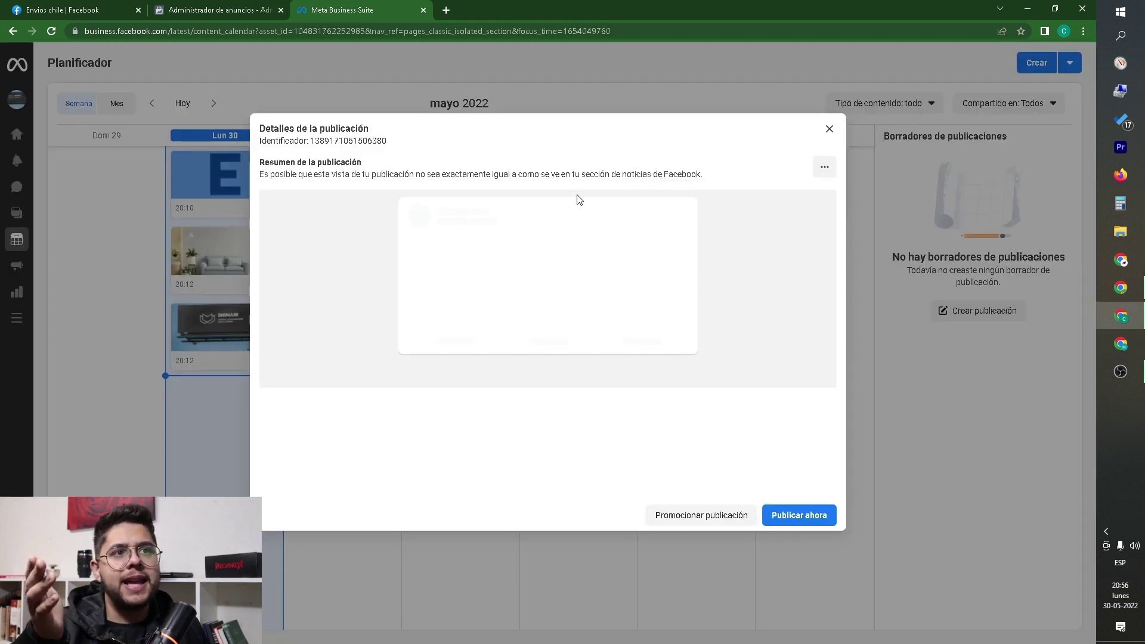
{"action": "left_click", "coordinate": [830, 129]}
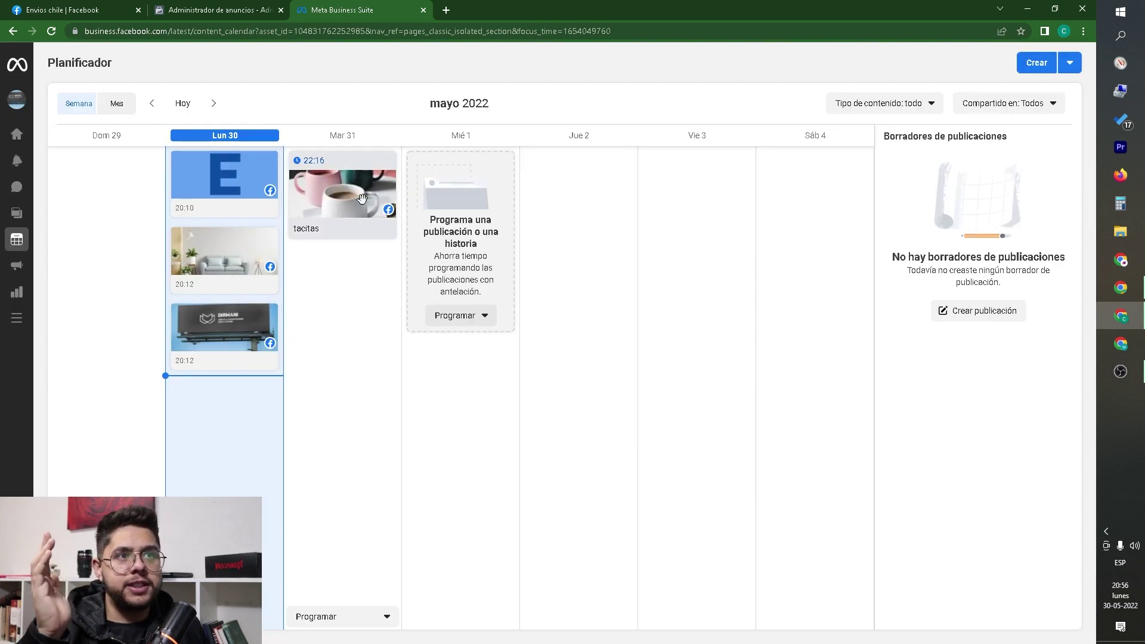
- Look through the page's Estadísticas, including the summary, results and content reports, and return to the campaign in Ads Manager
{"action": "mouse_move", "coordinate": [14, 244]}
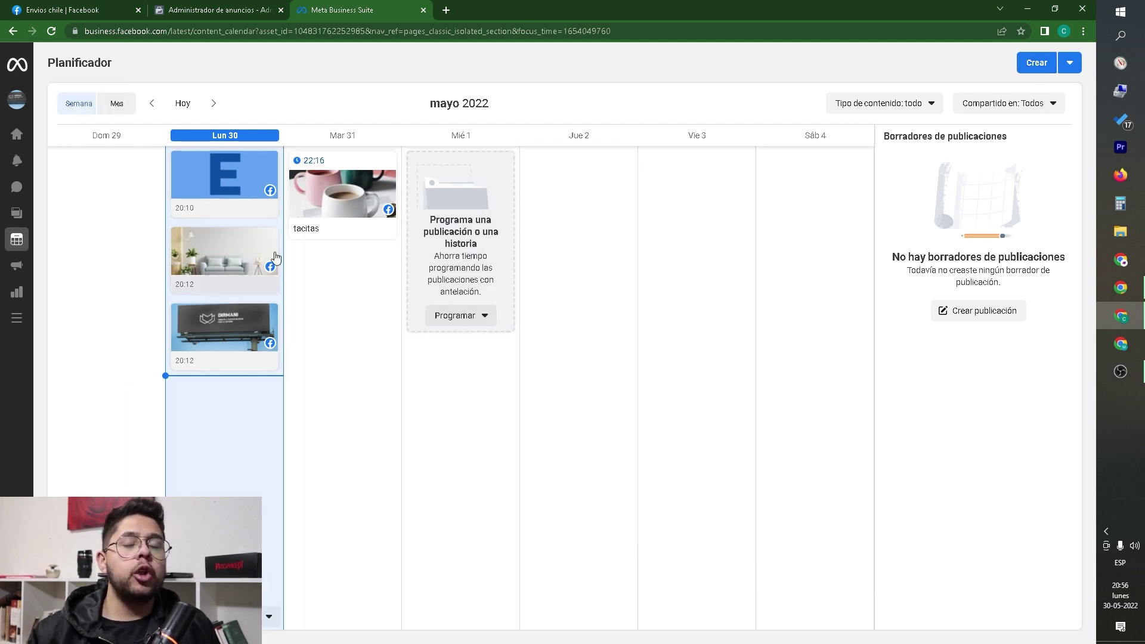
{"action": "mouse_move", "coordinate": [51, 245]}
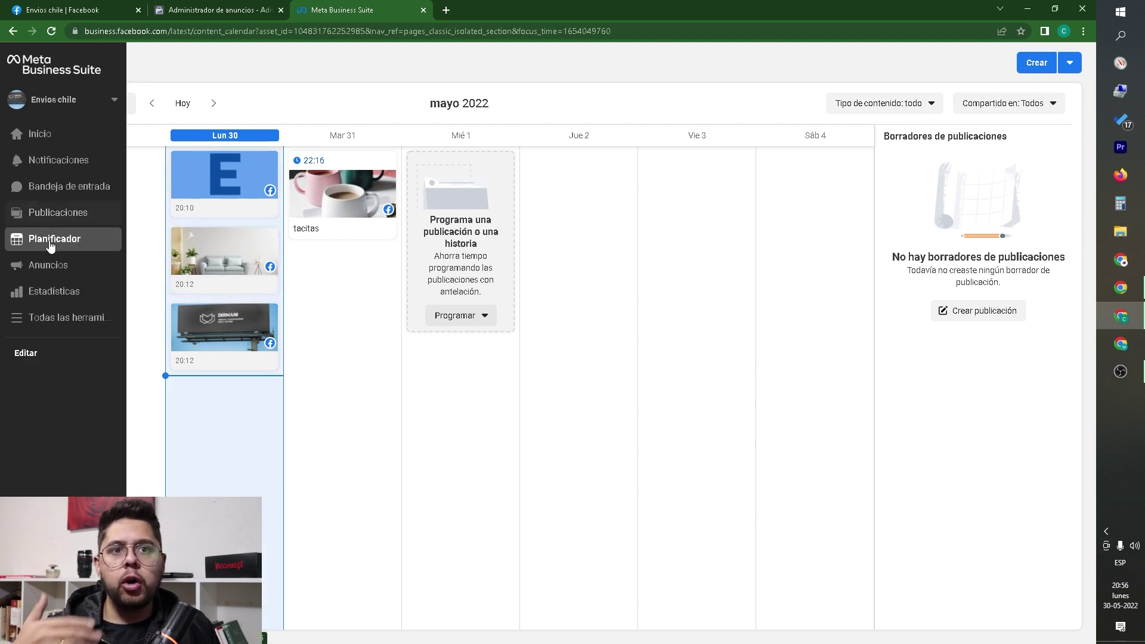
{"action": "left_click", "coordinate": [54, 293]}
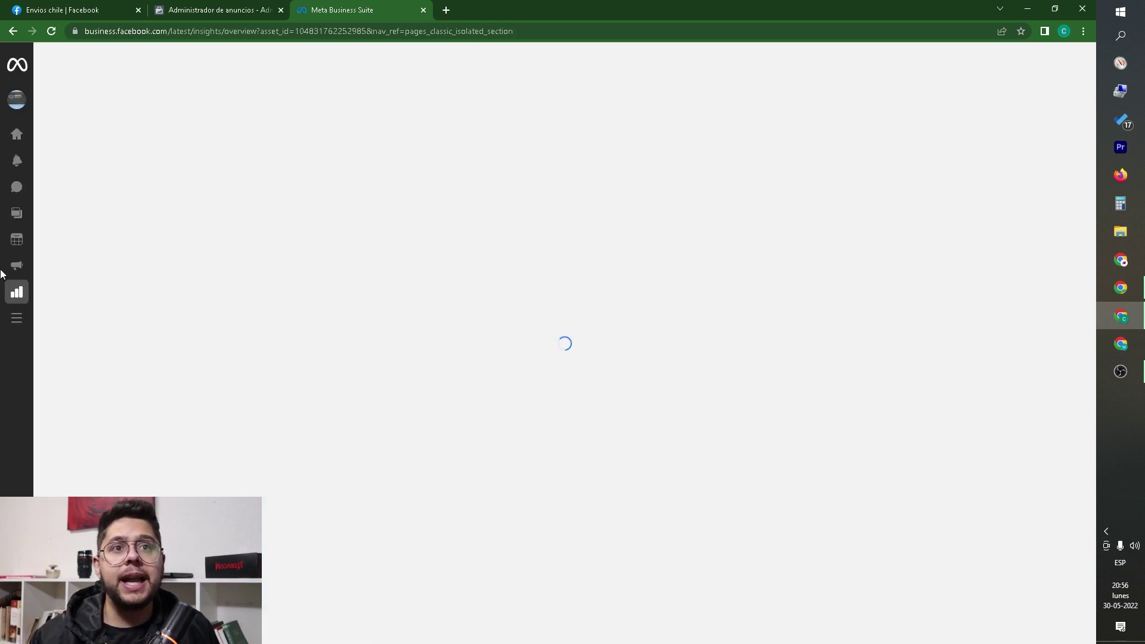
{"action": "scroll", "coordinate": [539, 333], "scroll_direction": "down", "scroll_amount": 3}
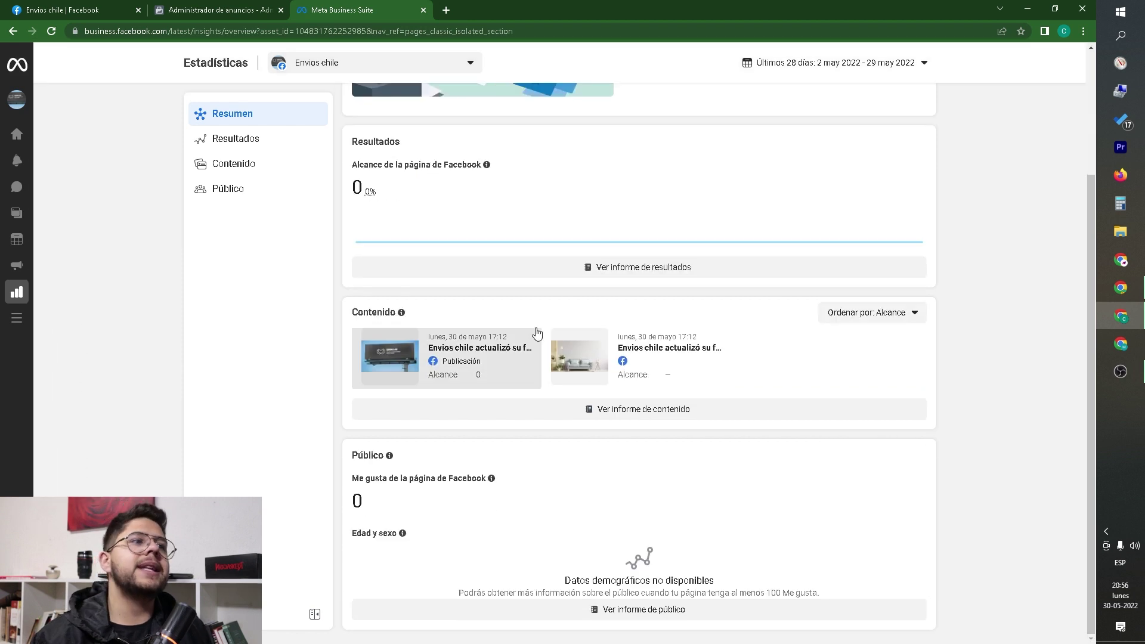
{"action": "scroll", "coordinate": [539, 332], "scroll_direction": "up", "scroll_amount": 3}
{"action": "left_click", "coordinate": [247, 156]}
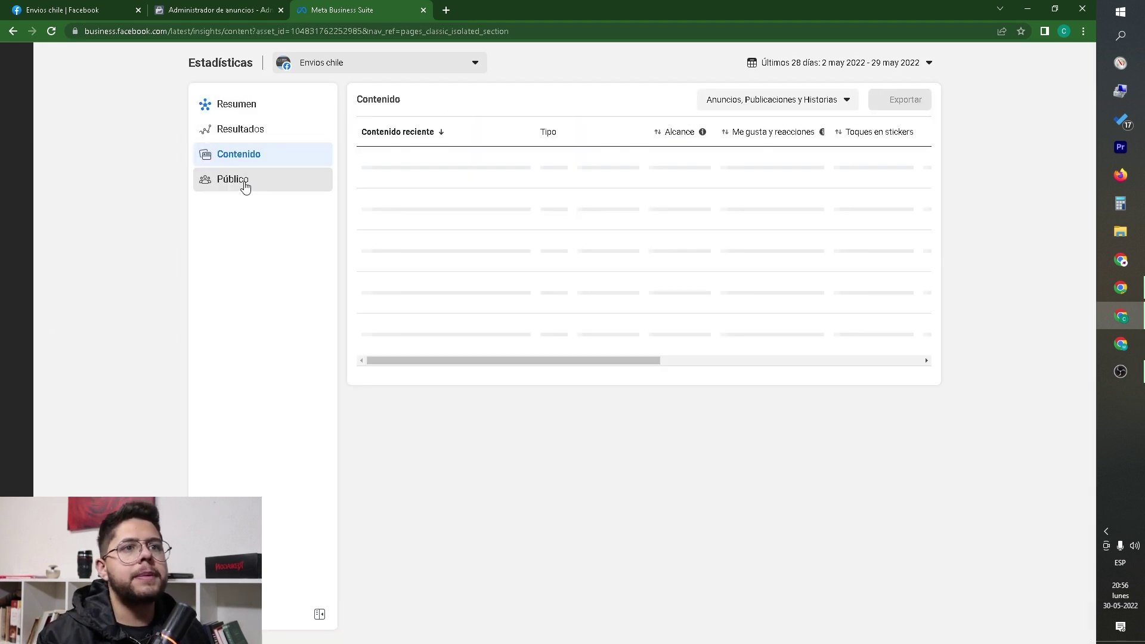
{"action": "left_click", "coordinate": [258, 130]}
{"action": "left_click", "coordinate": [263, 109]}
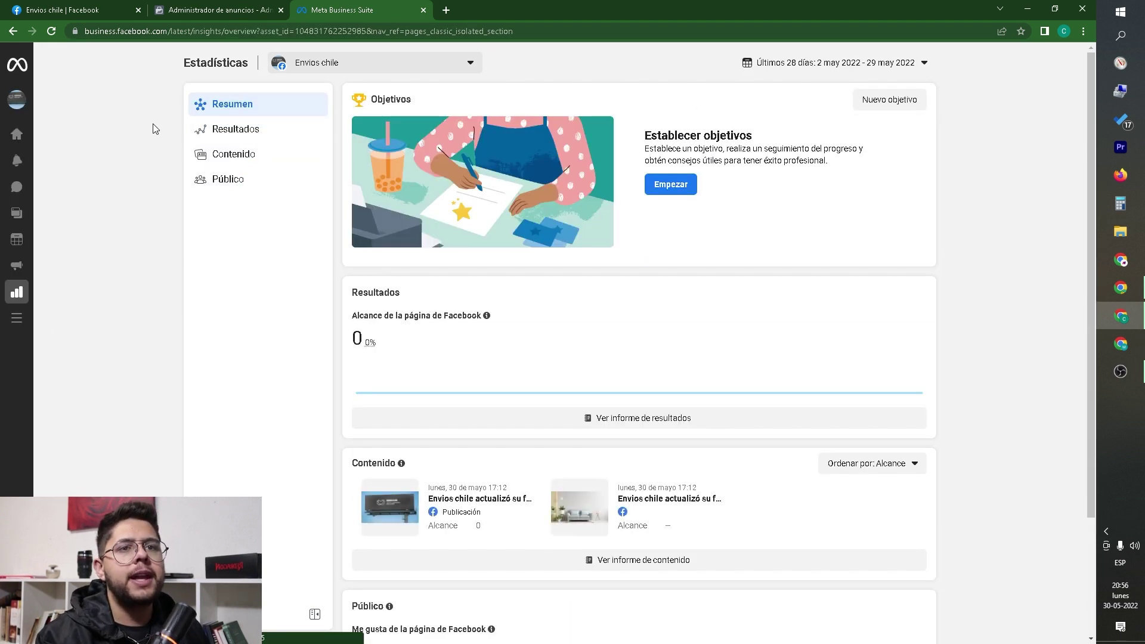
{"action": "mouse_move", "coordinate": [18, 158]}
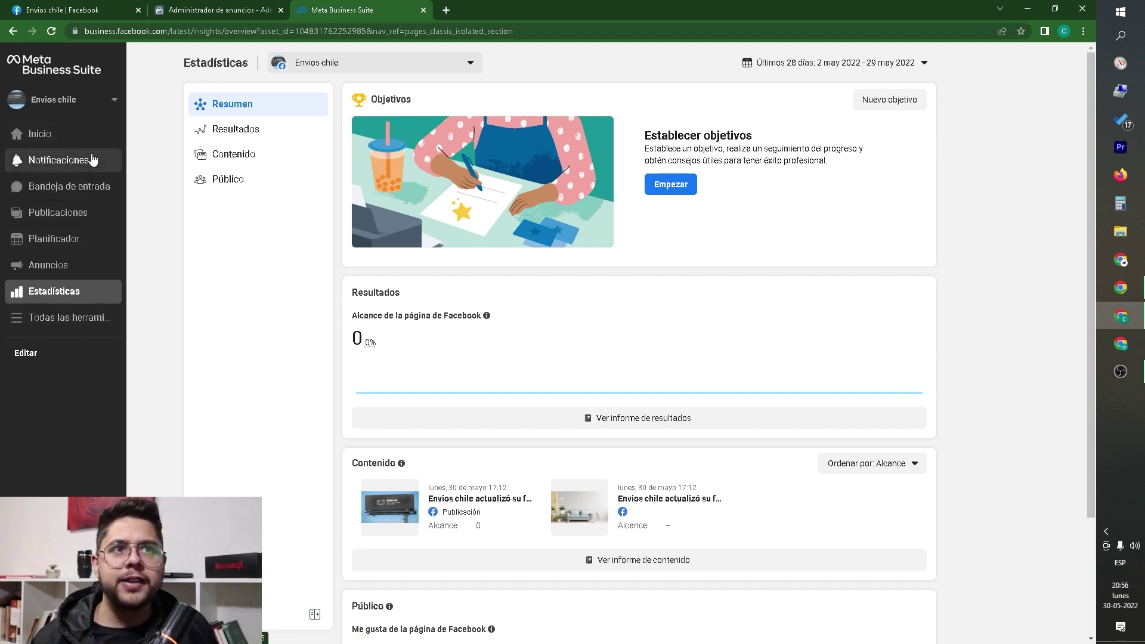
{"action": "left_click", "coordinate": [168, 5]}
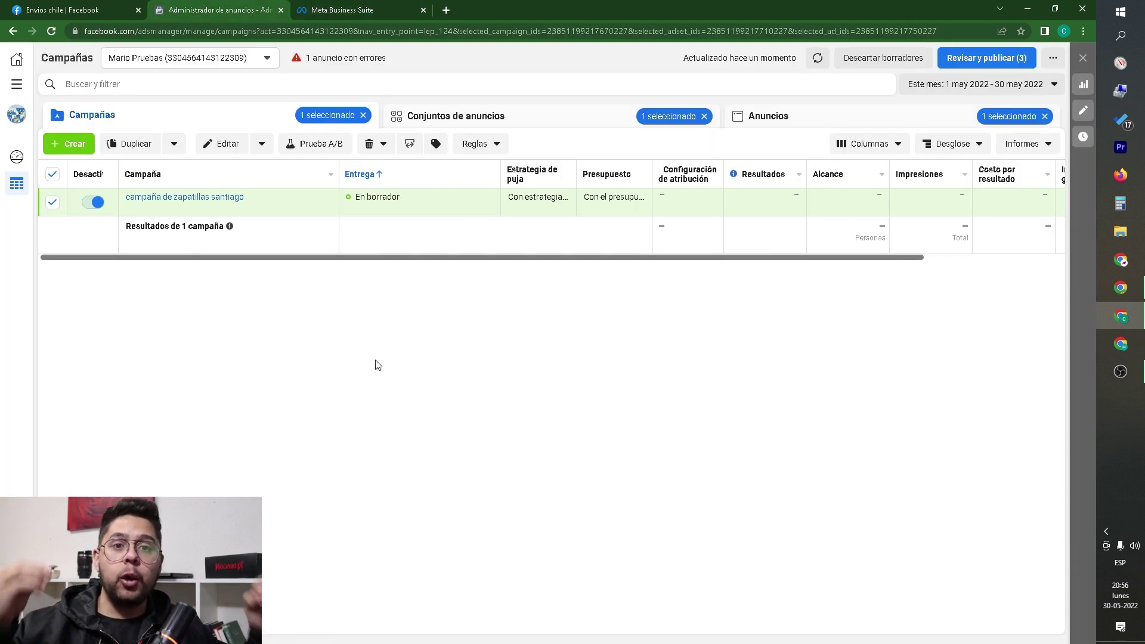